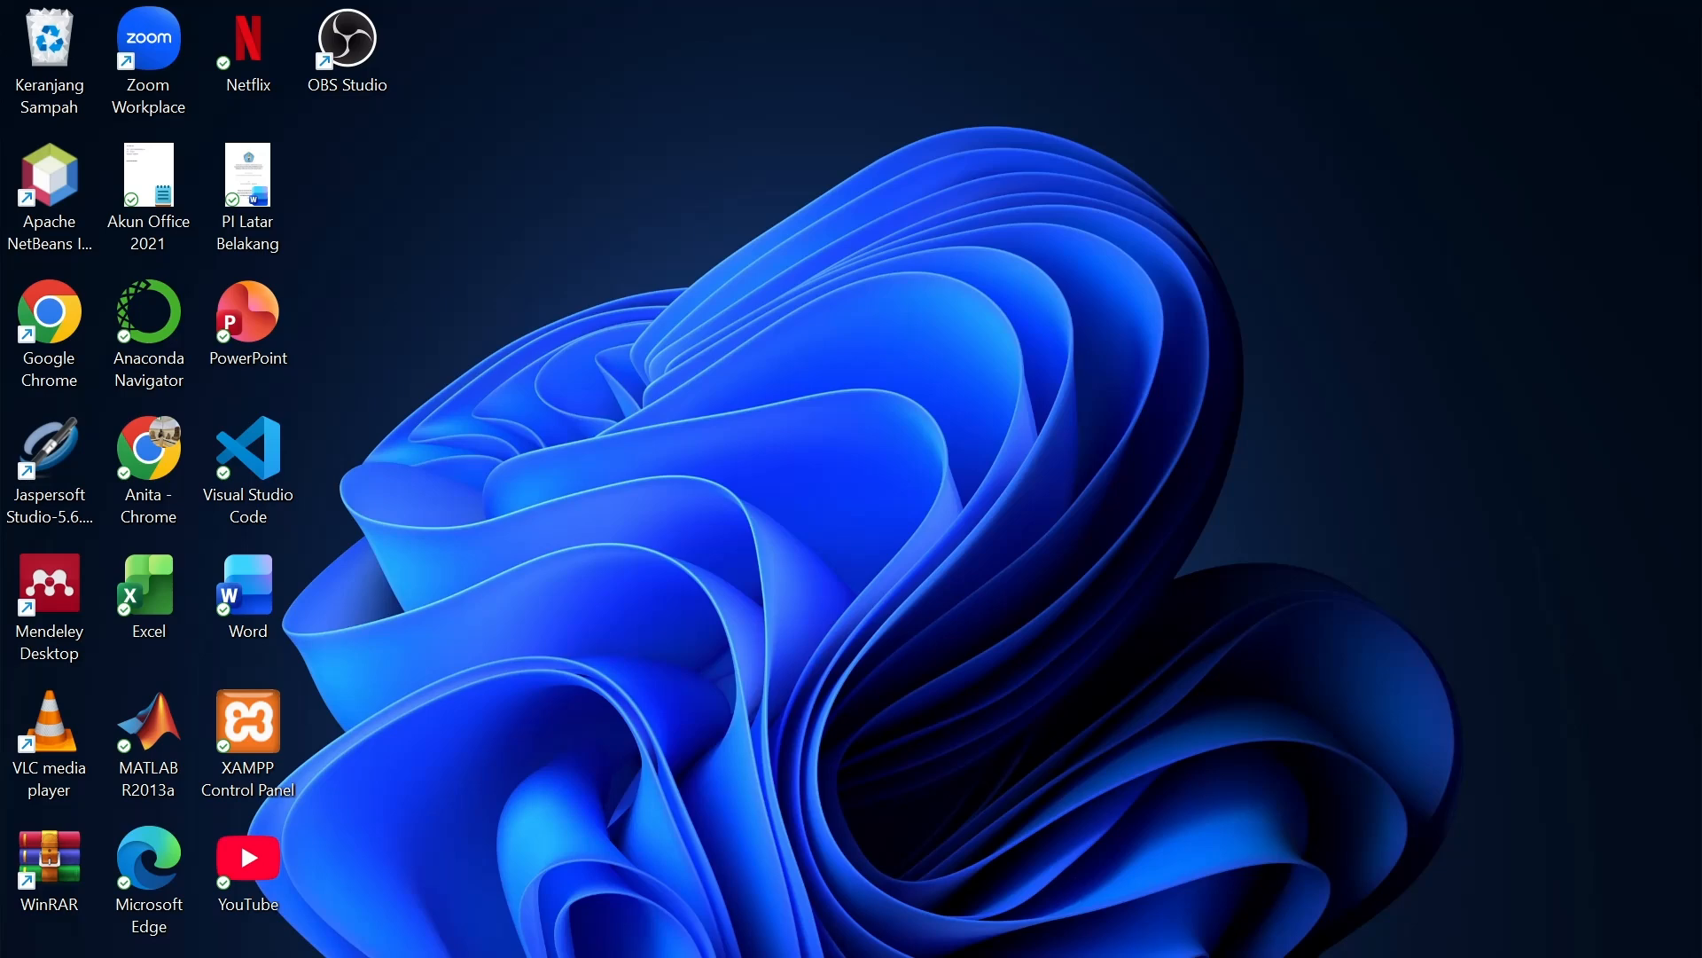
Open the XAMPP Control Panel from the taskbar.
click(1112, 956)
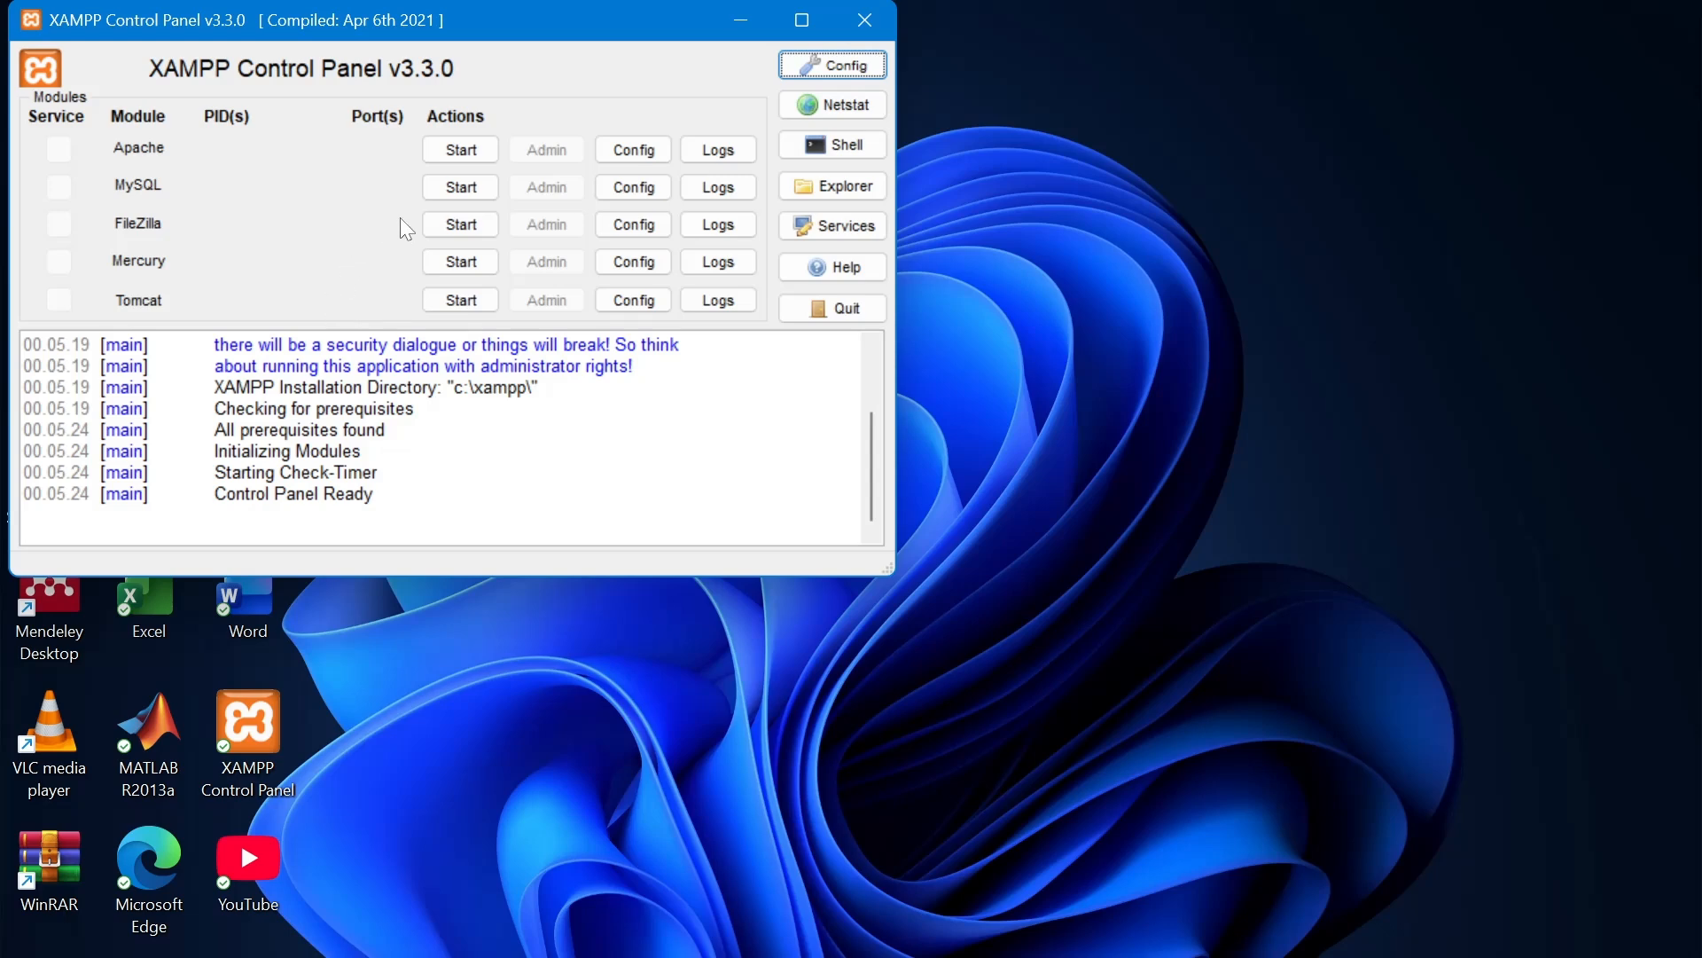
Start the MySQL and Apache servers in XAMPP.
click(457, 190)
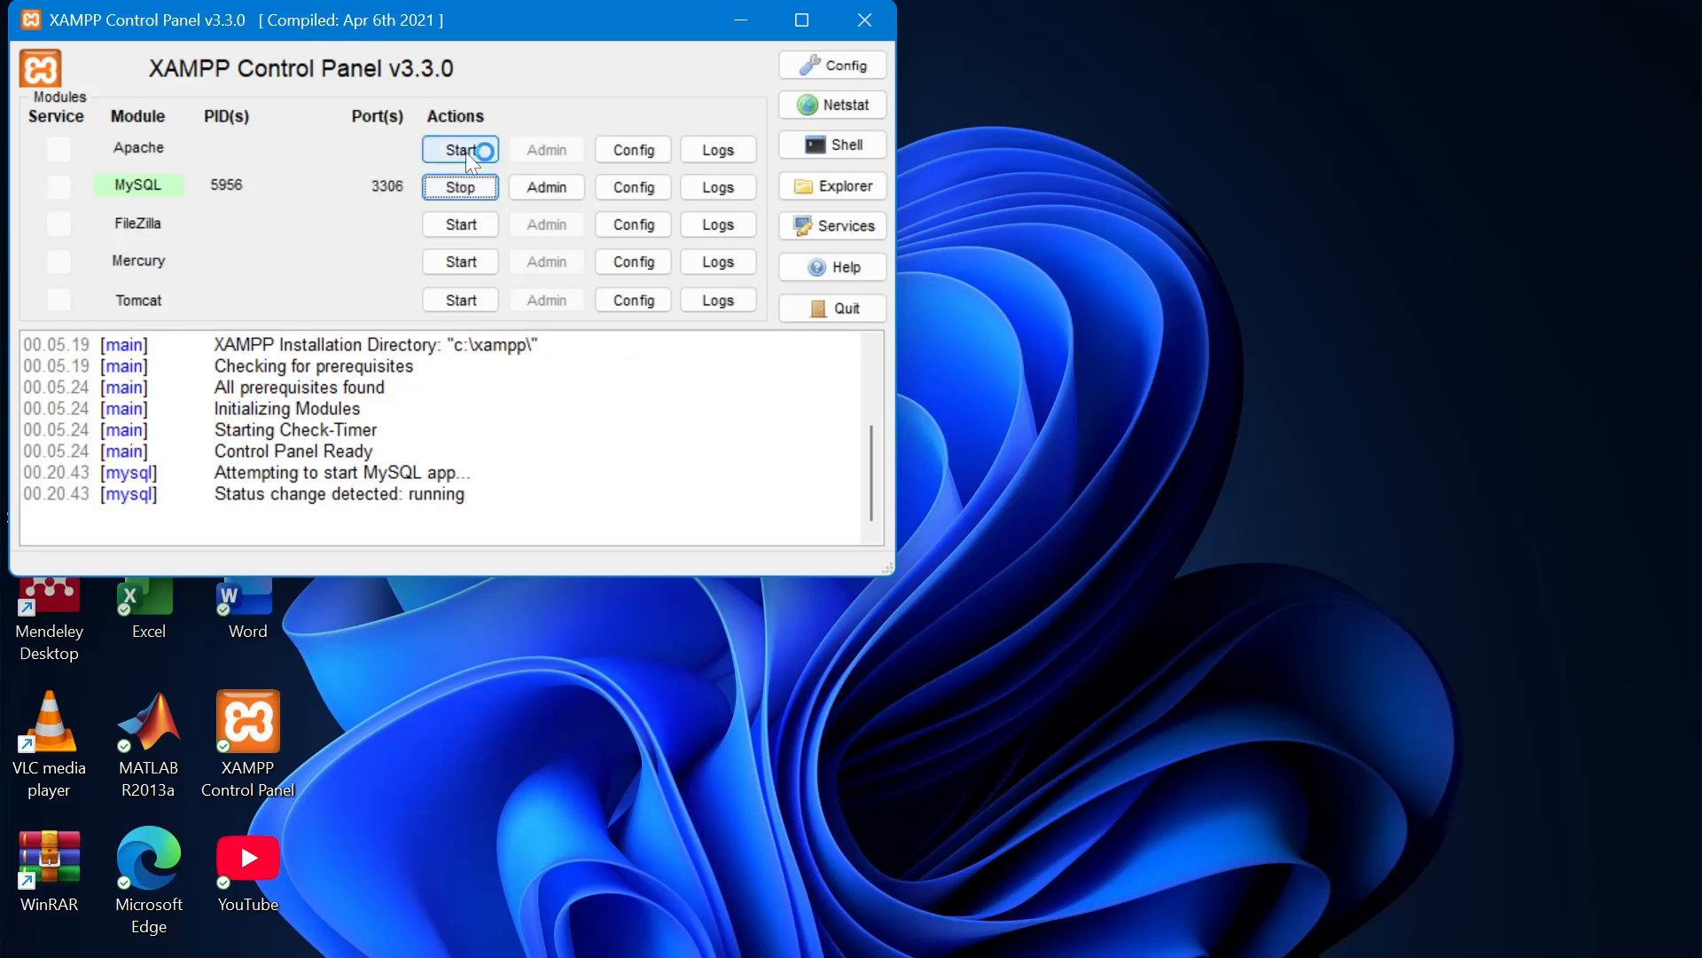
click(461, 151)
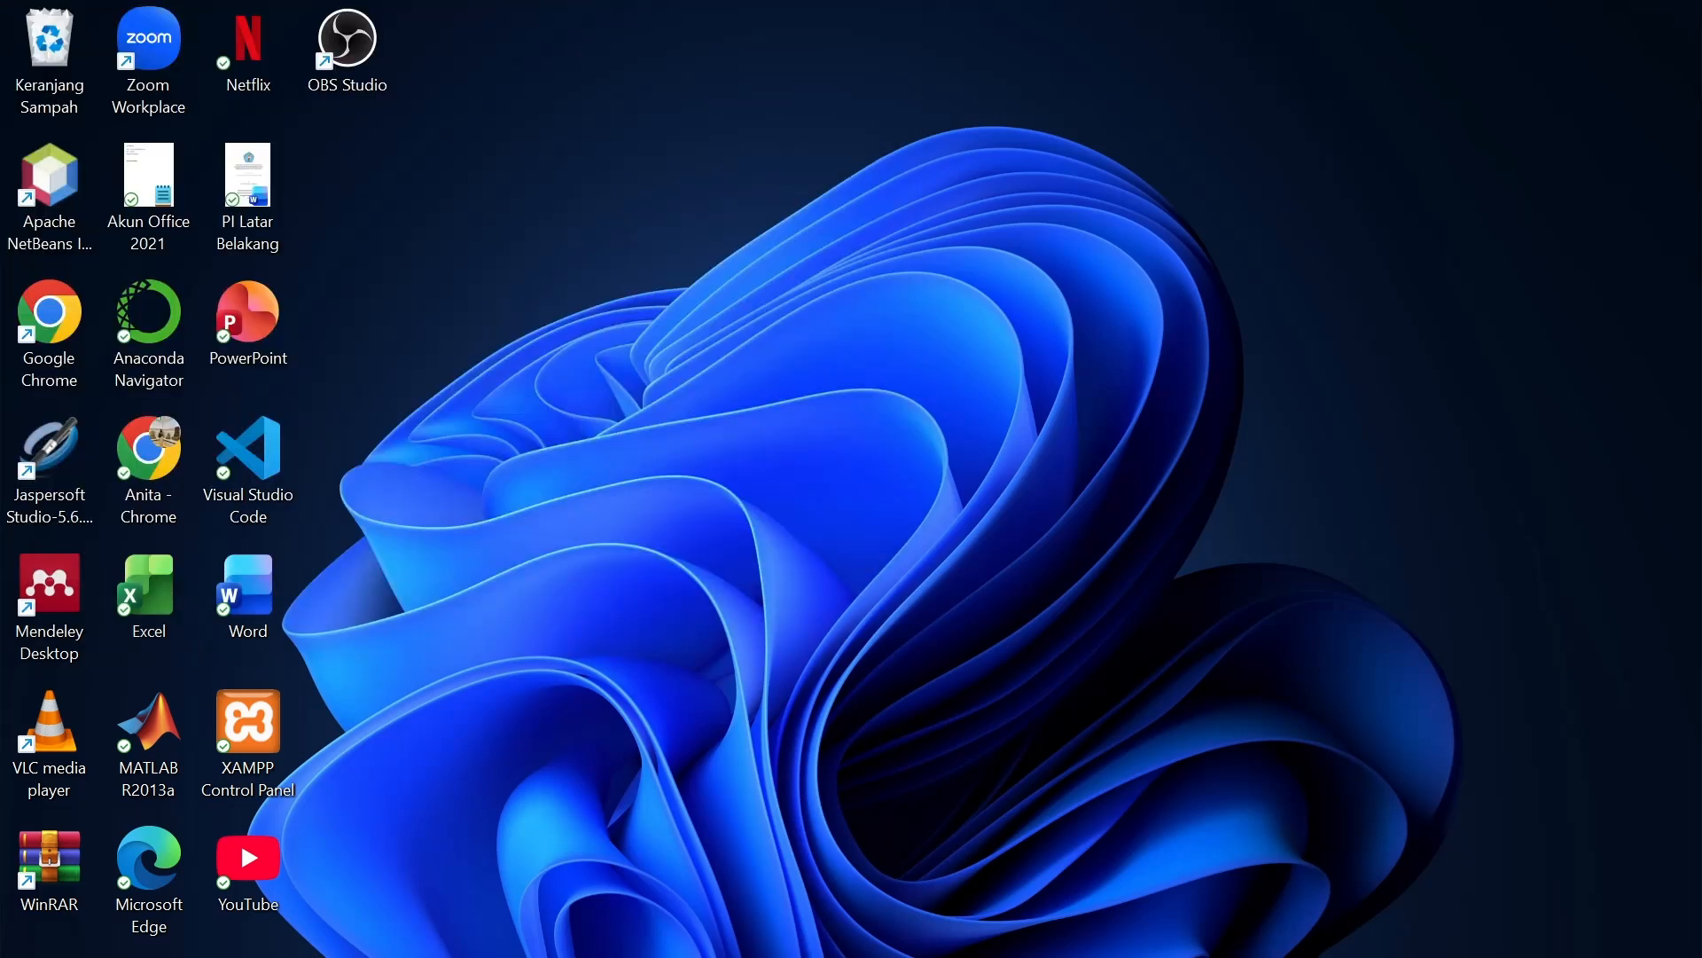
In Chrome, go to localhost/pmtbalita_TA/login.php via the address-bar suggestion.
click(995, 957)
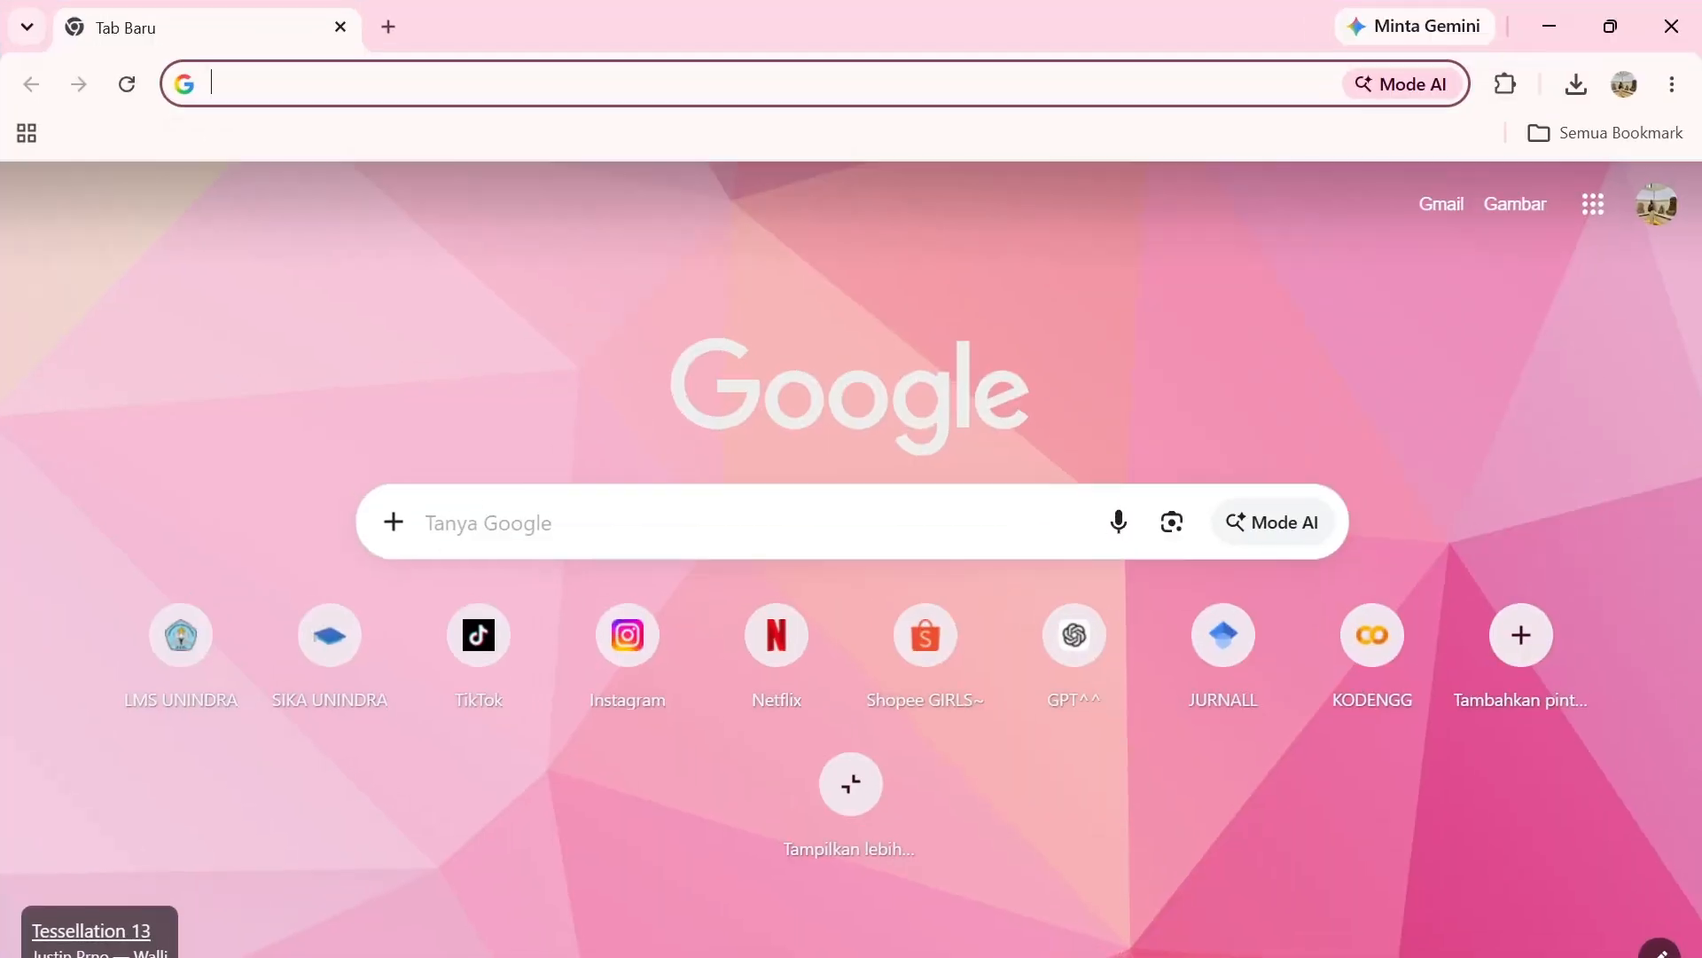
click(604, 104)
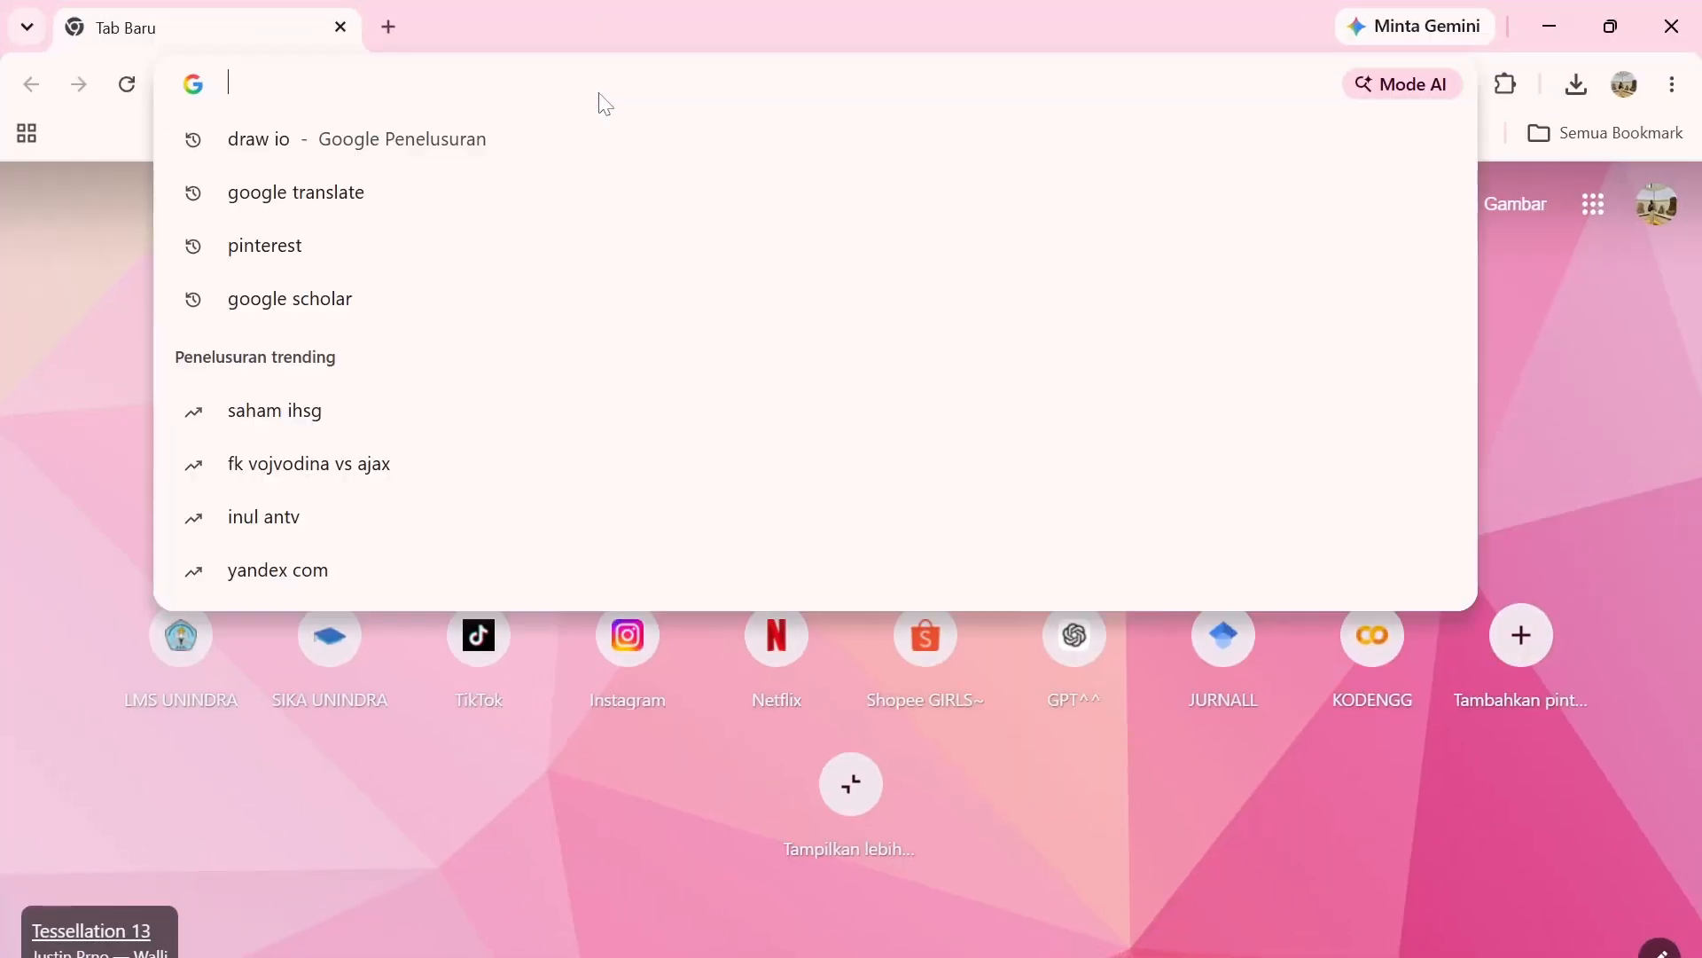
text(http://localhost/pmtbalita_TA/login.php)
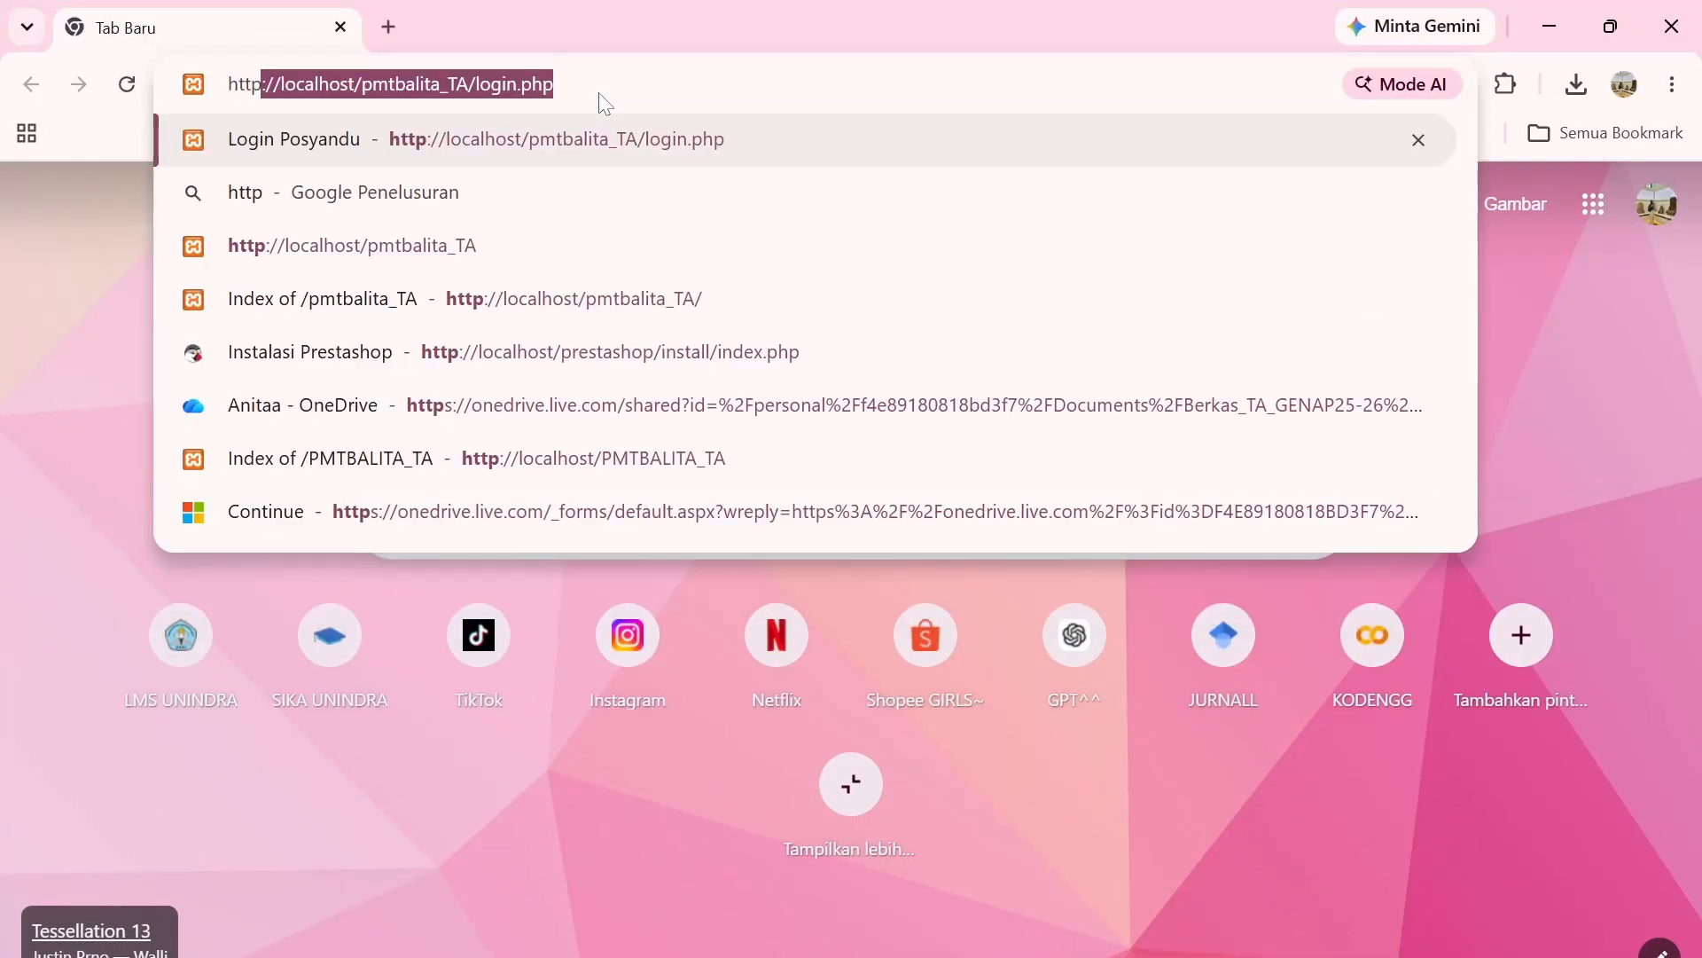
key(Return)
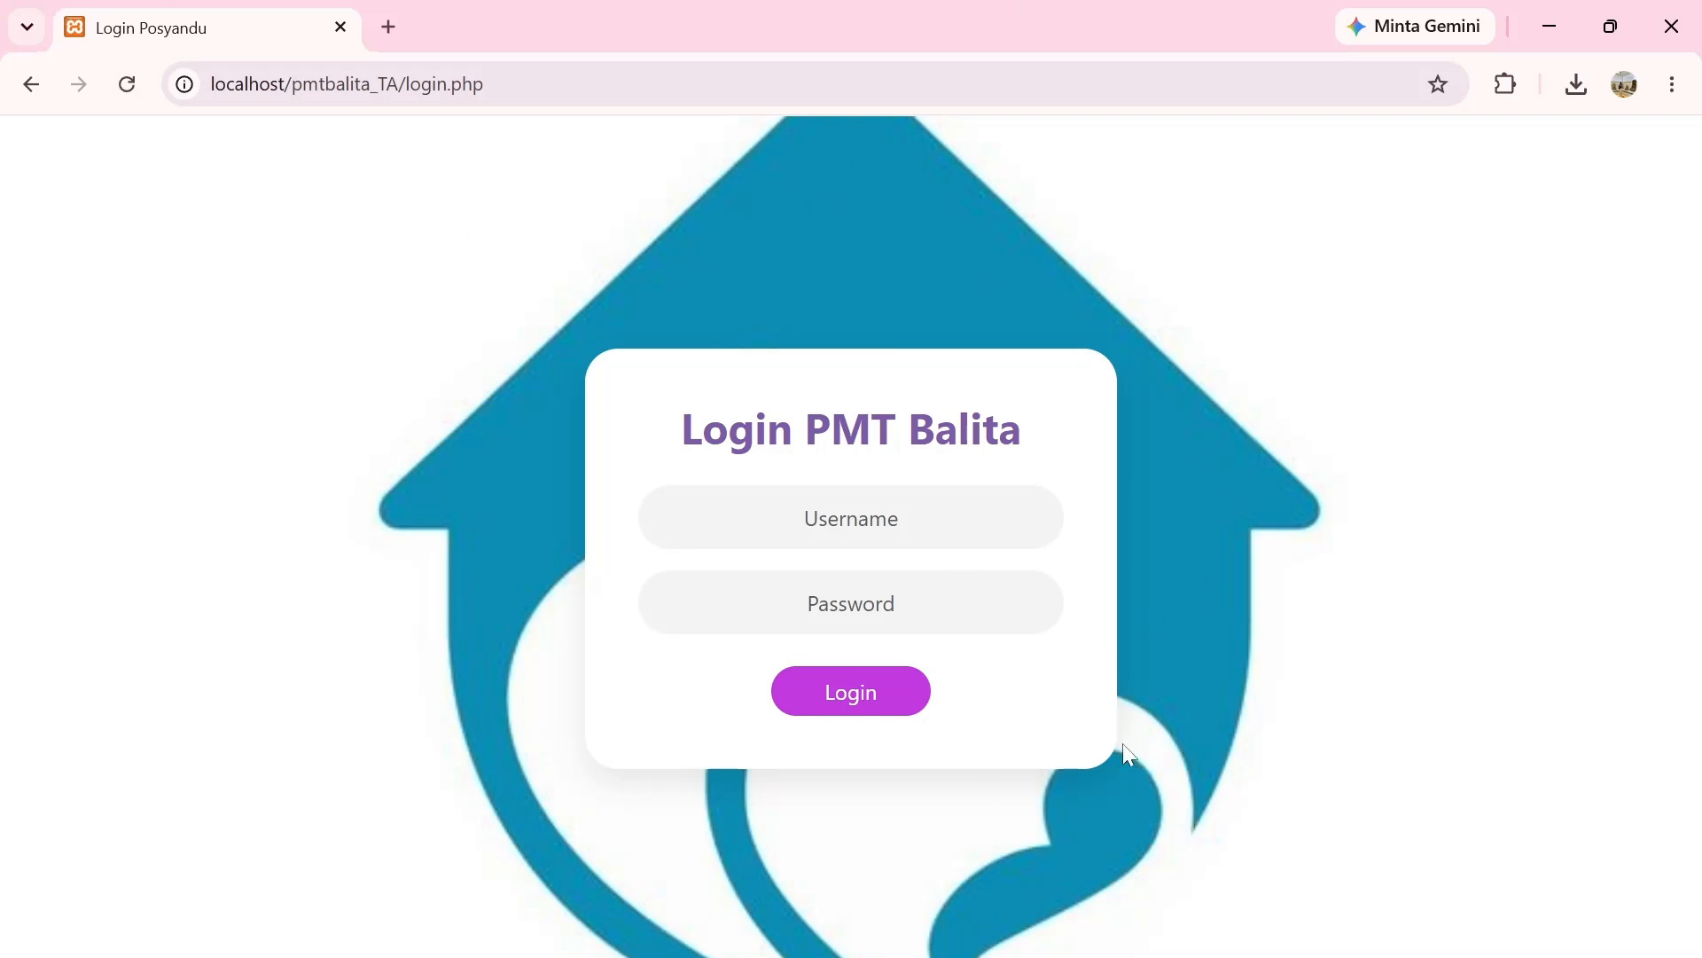
Try logging in as admin with an incorrect password, which is rejected.
click(853, 519)
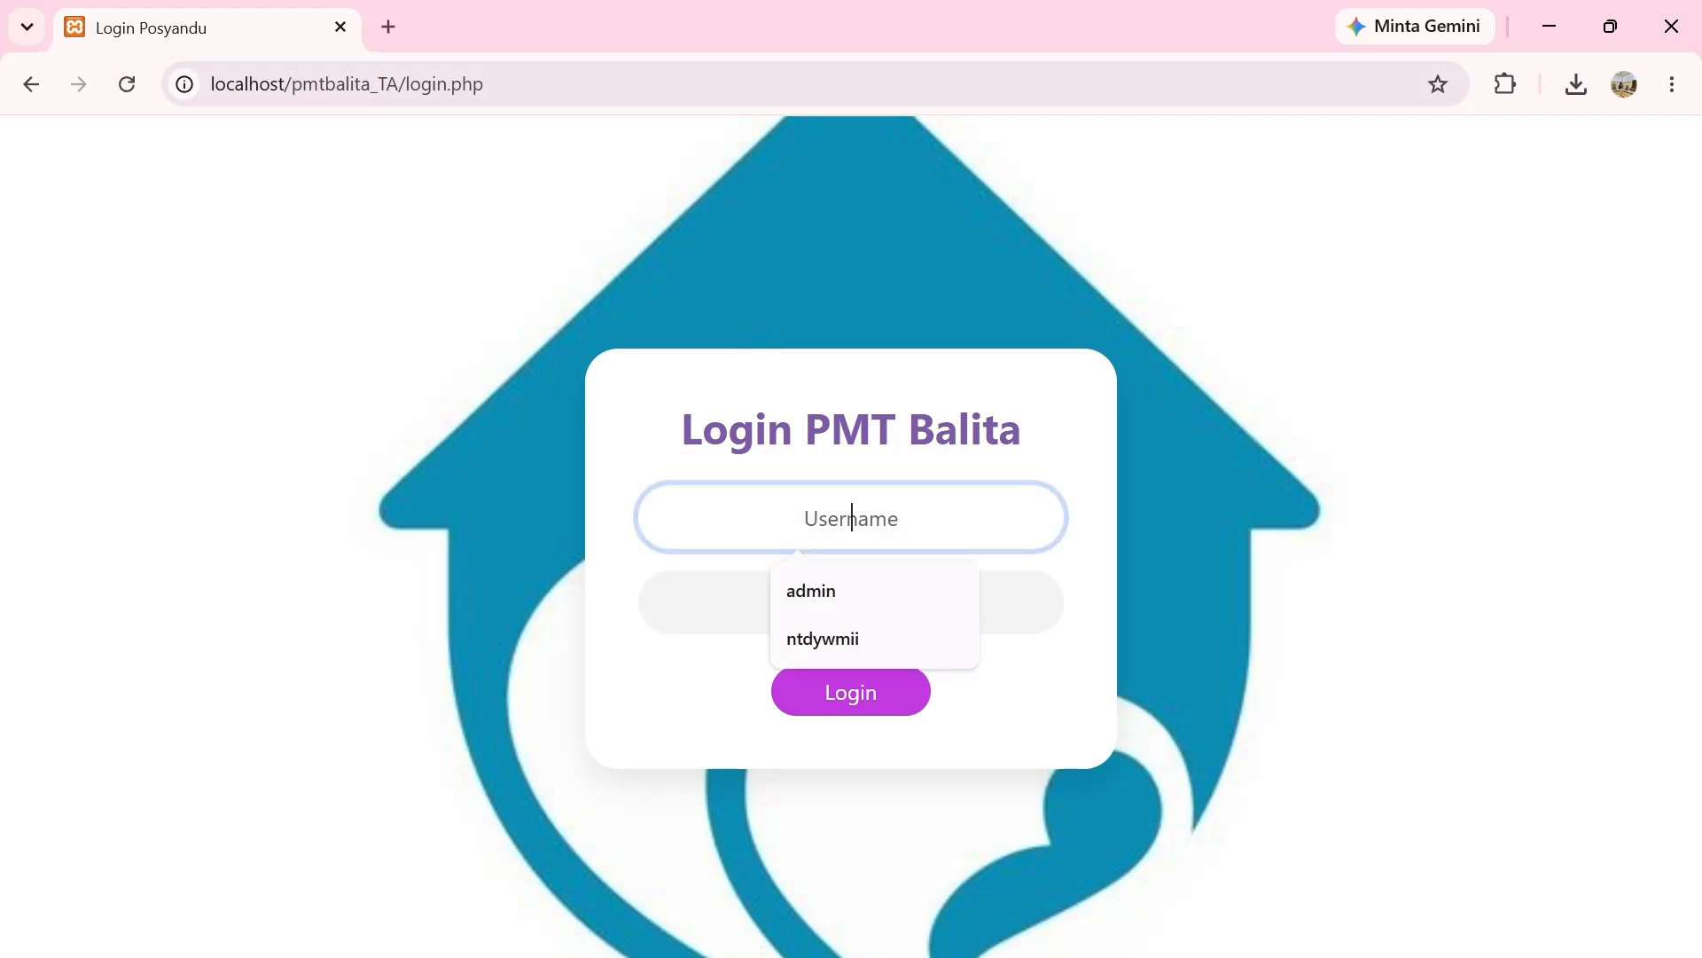
text(admin)
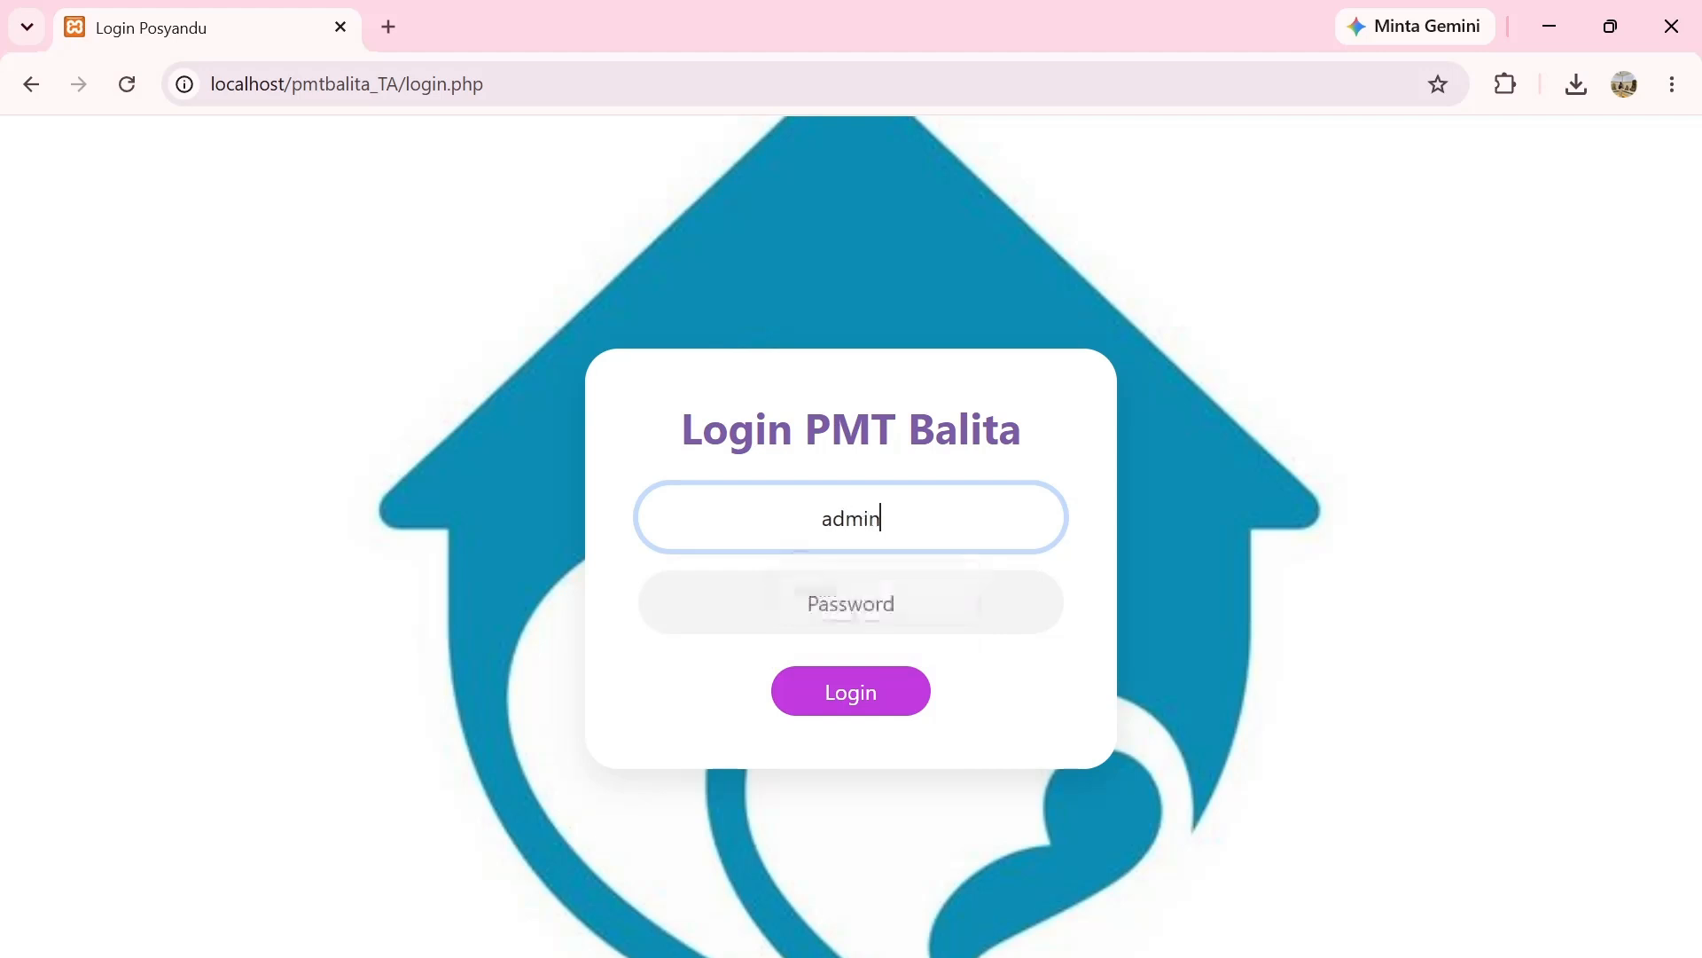
click(852, 603)
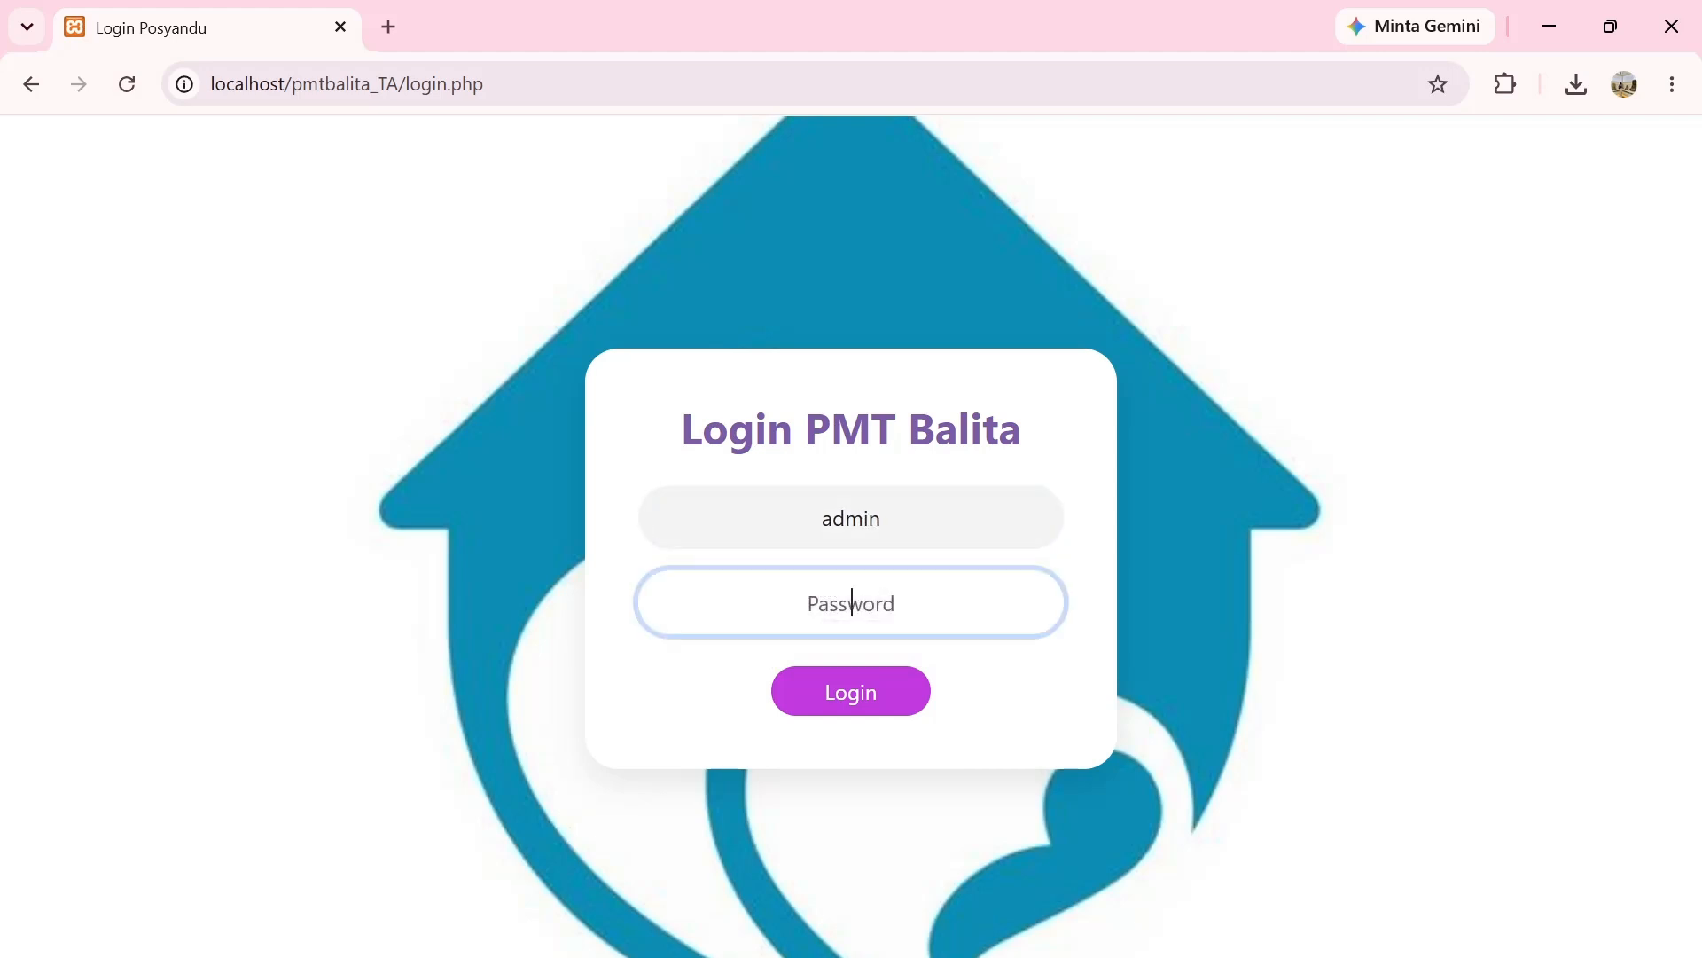
text(admin12)
click(866, 693)
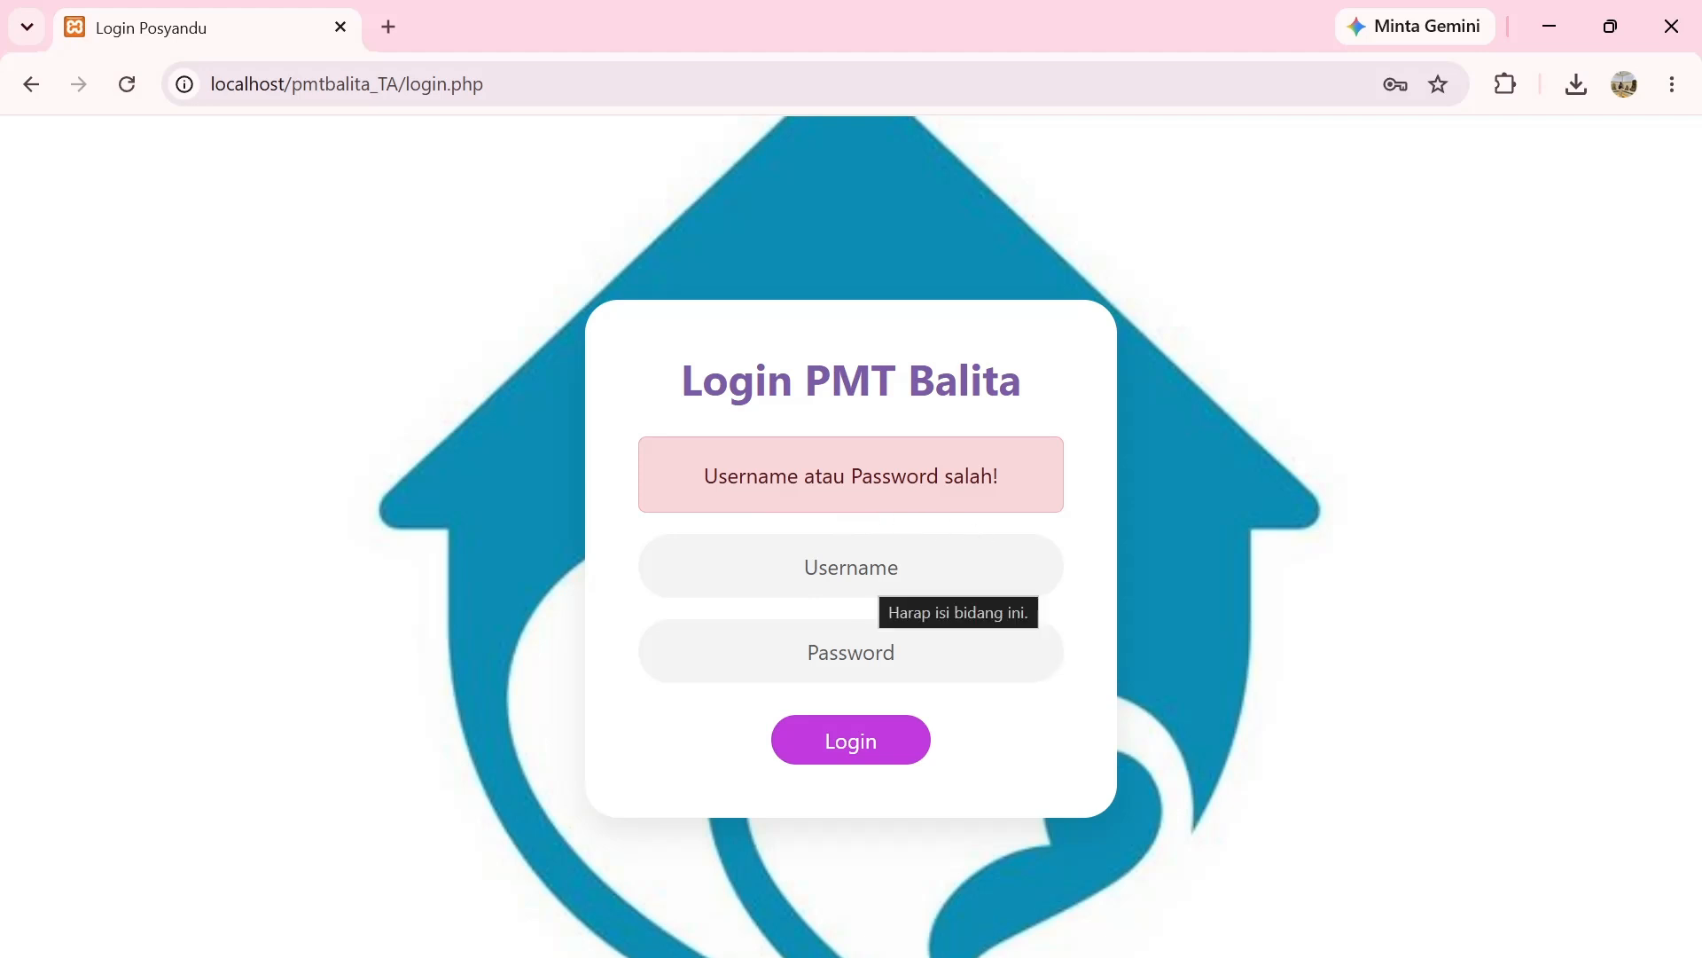
Log in as admin with the correct password to reach the Dashboard.
click(873, 567)
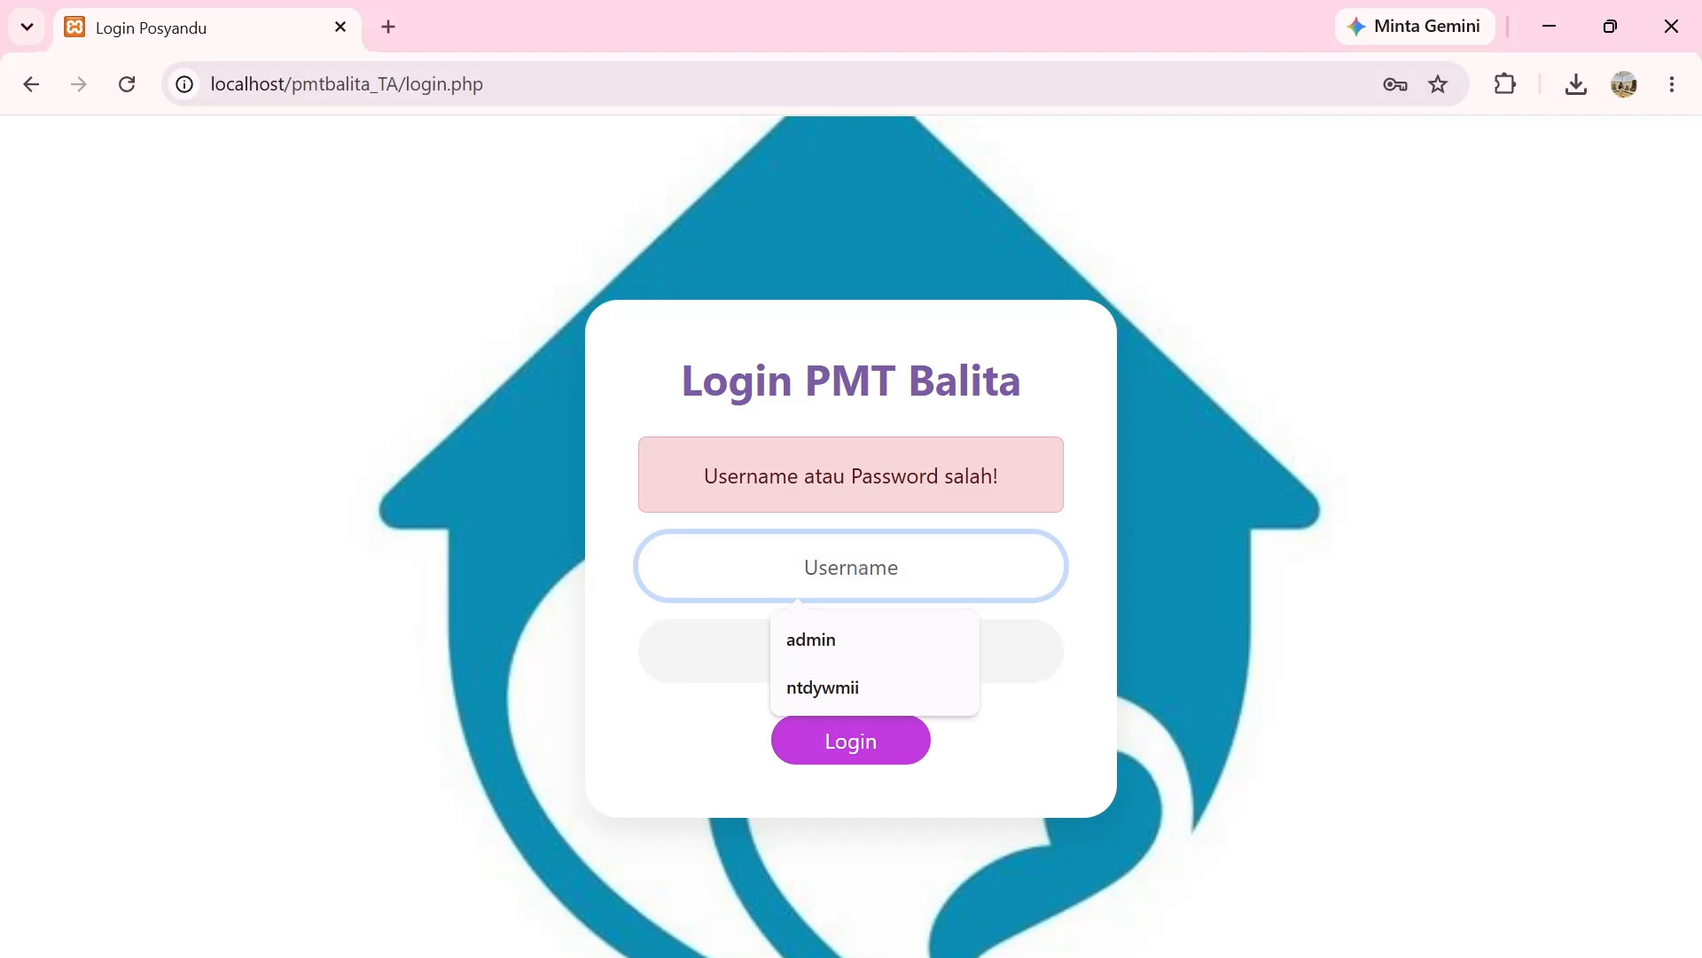
text(admin)
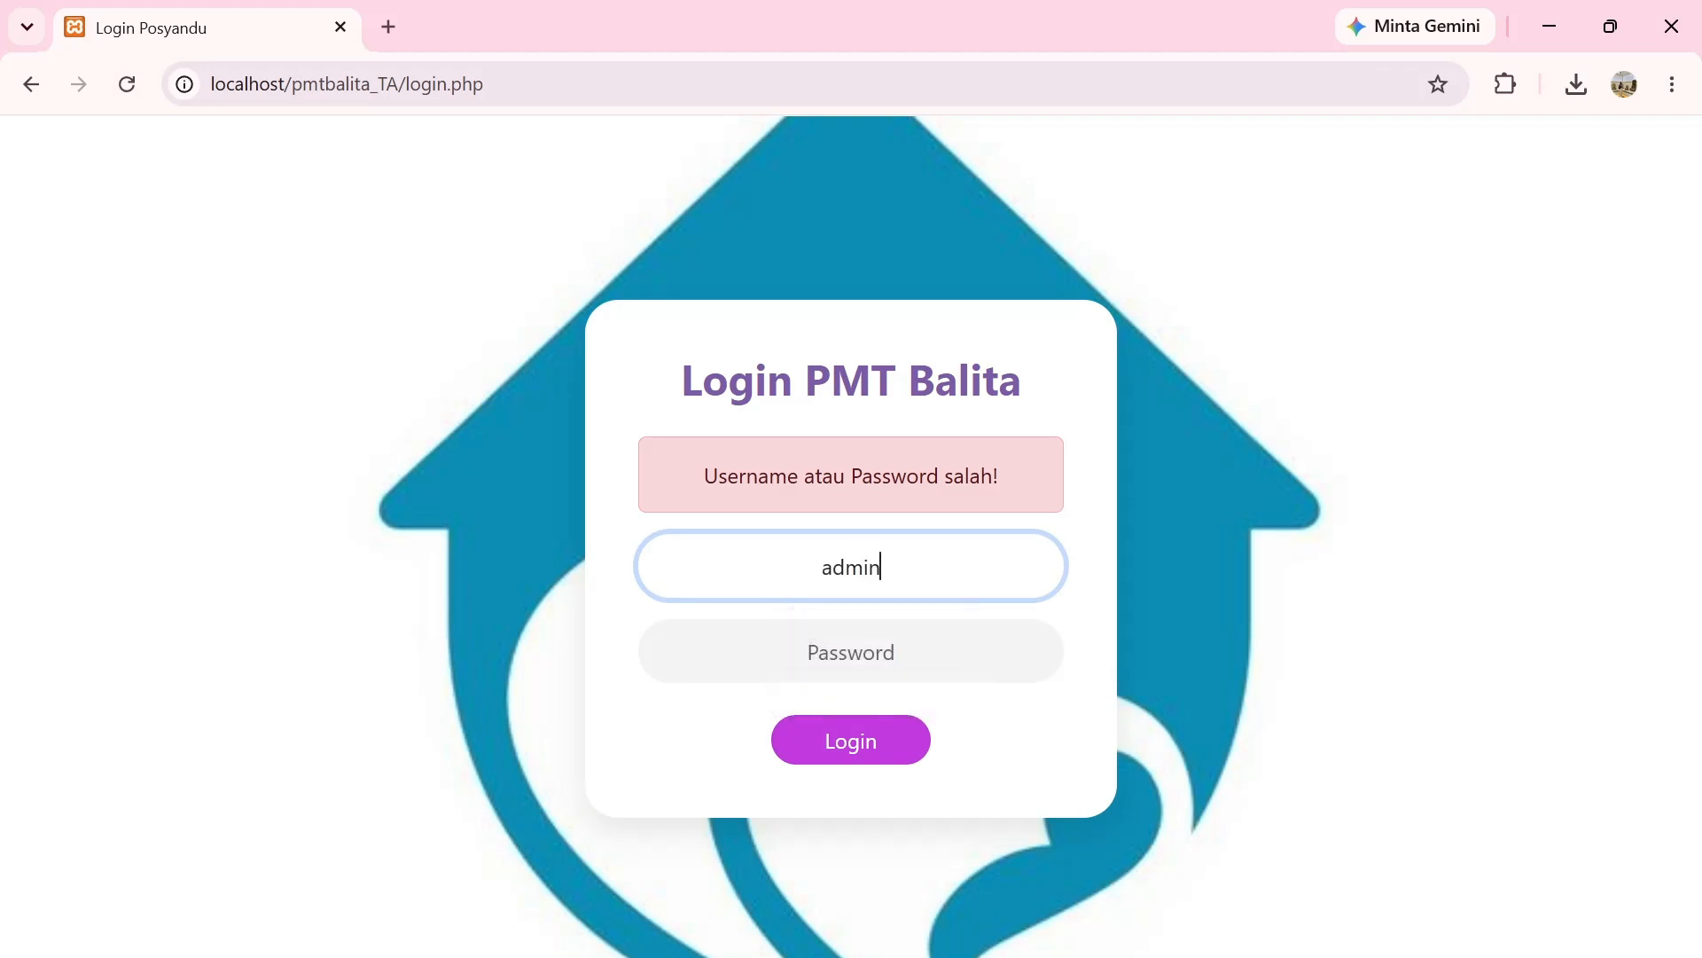
key(Tab)
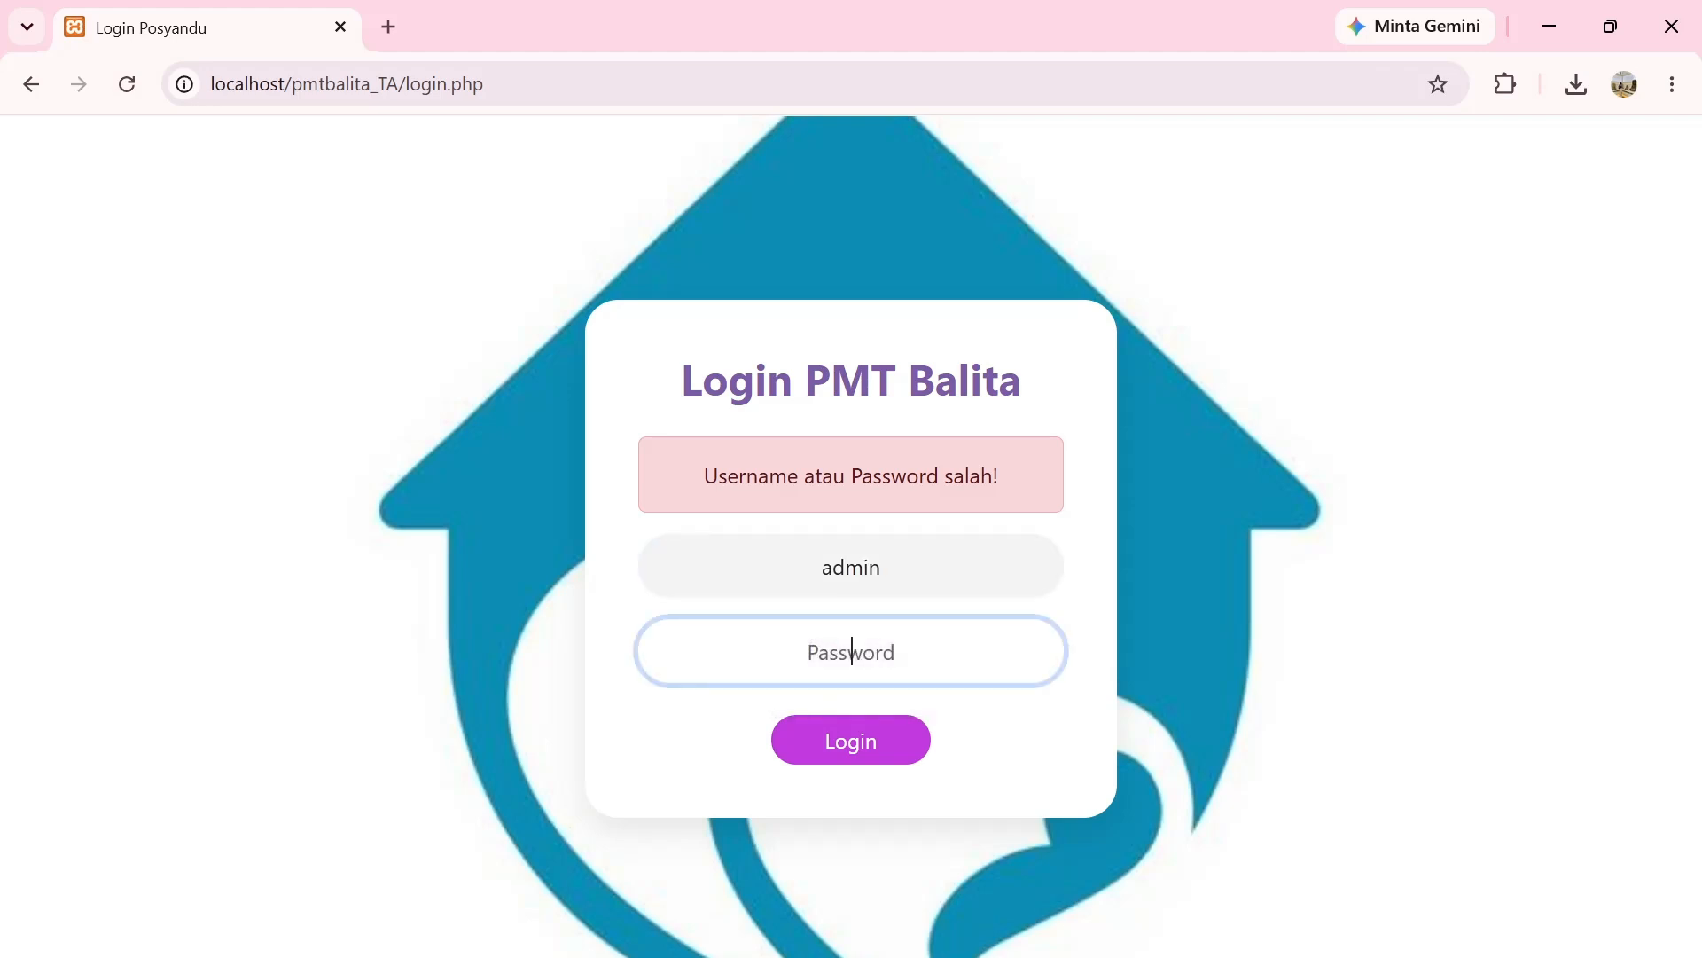
text(12345678)
click(852, 736)
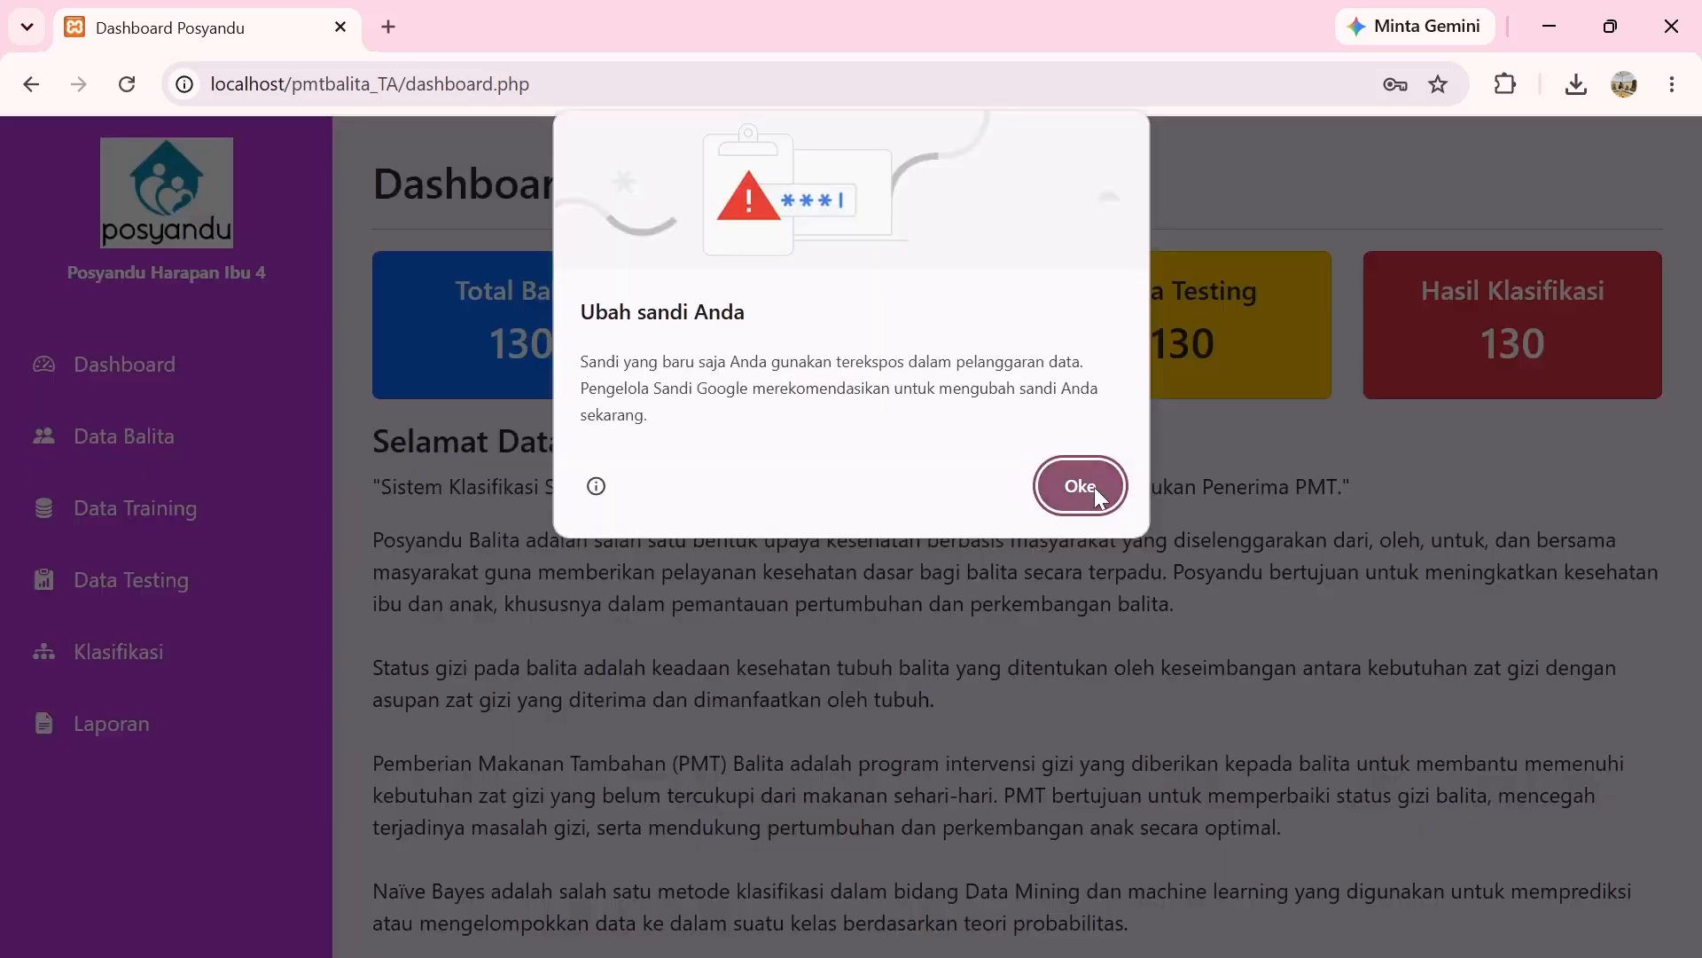
Dismiss Chrome's password warning and open the Data Balita page from the sidebar.
click(1094, 487)
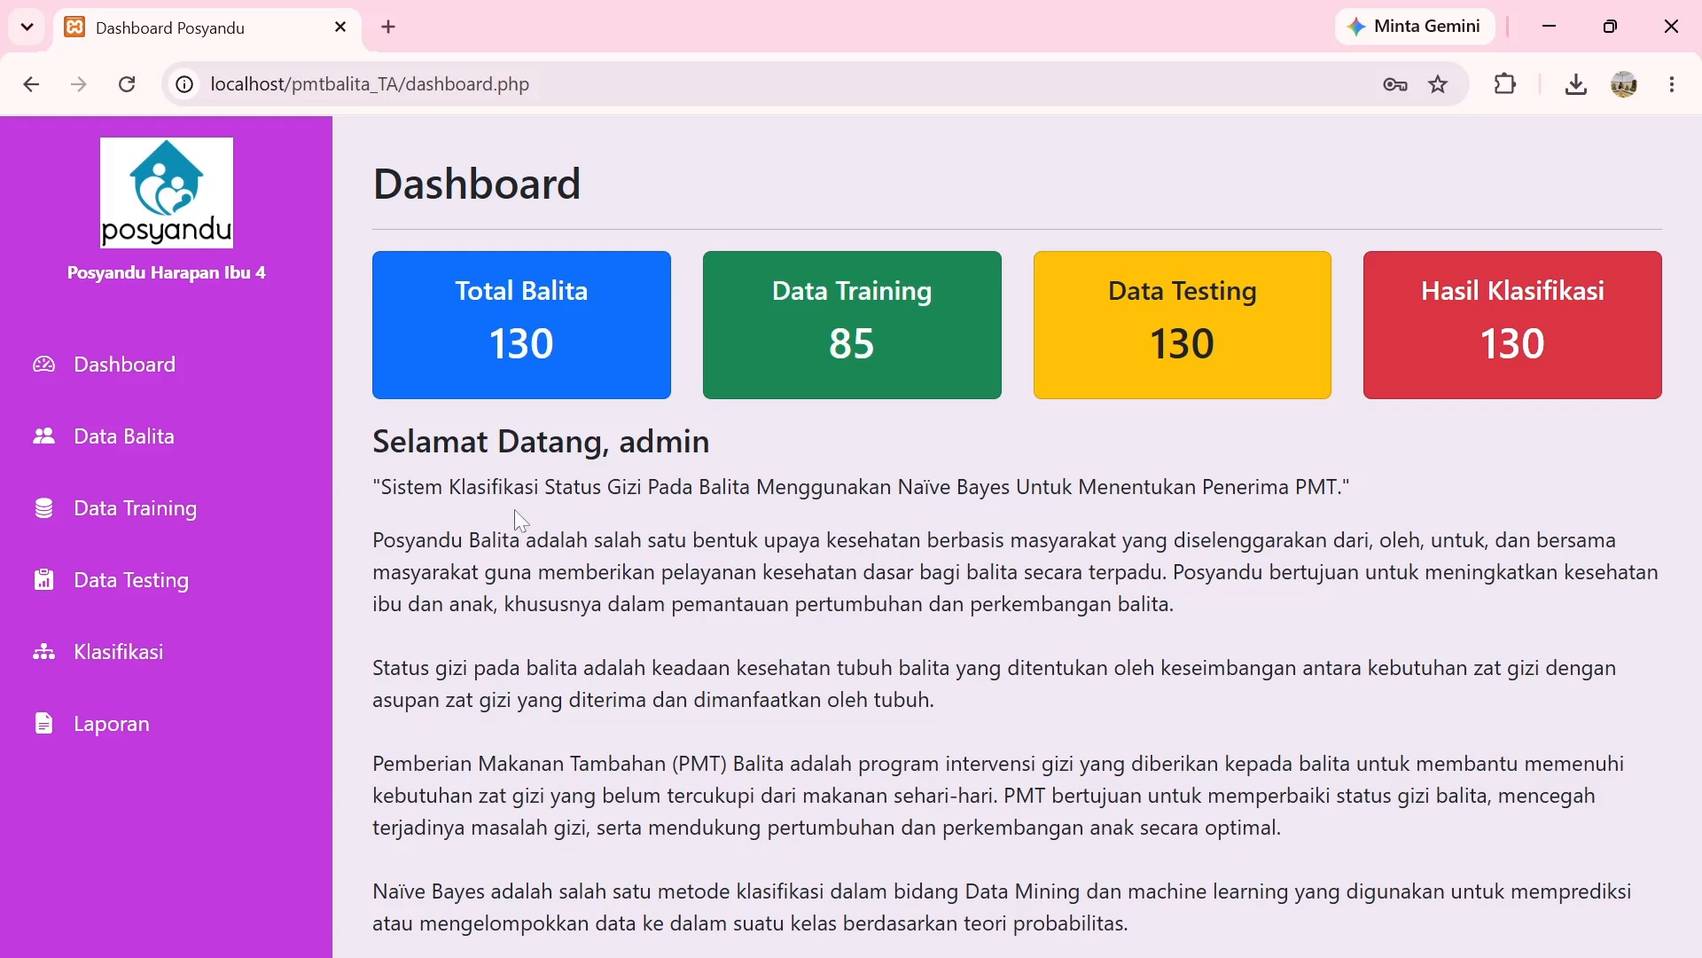
click(202, 438)
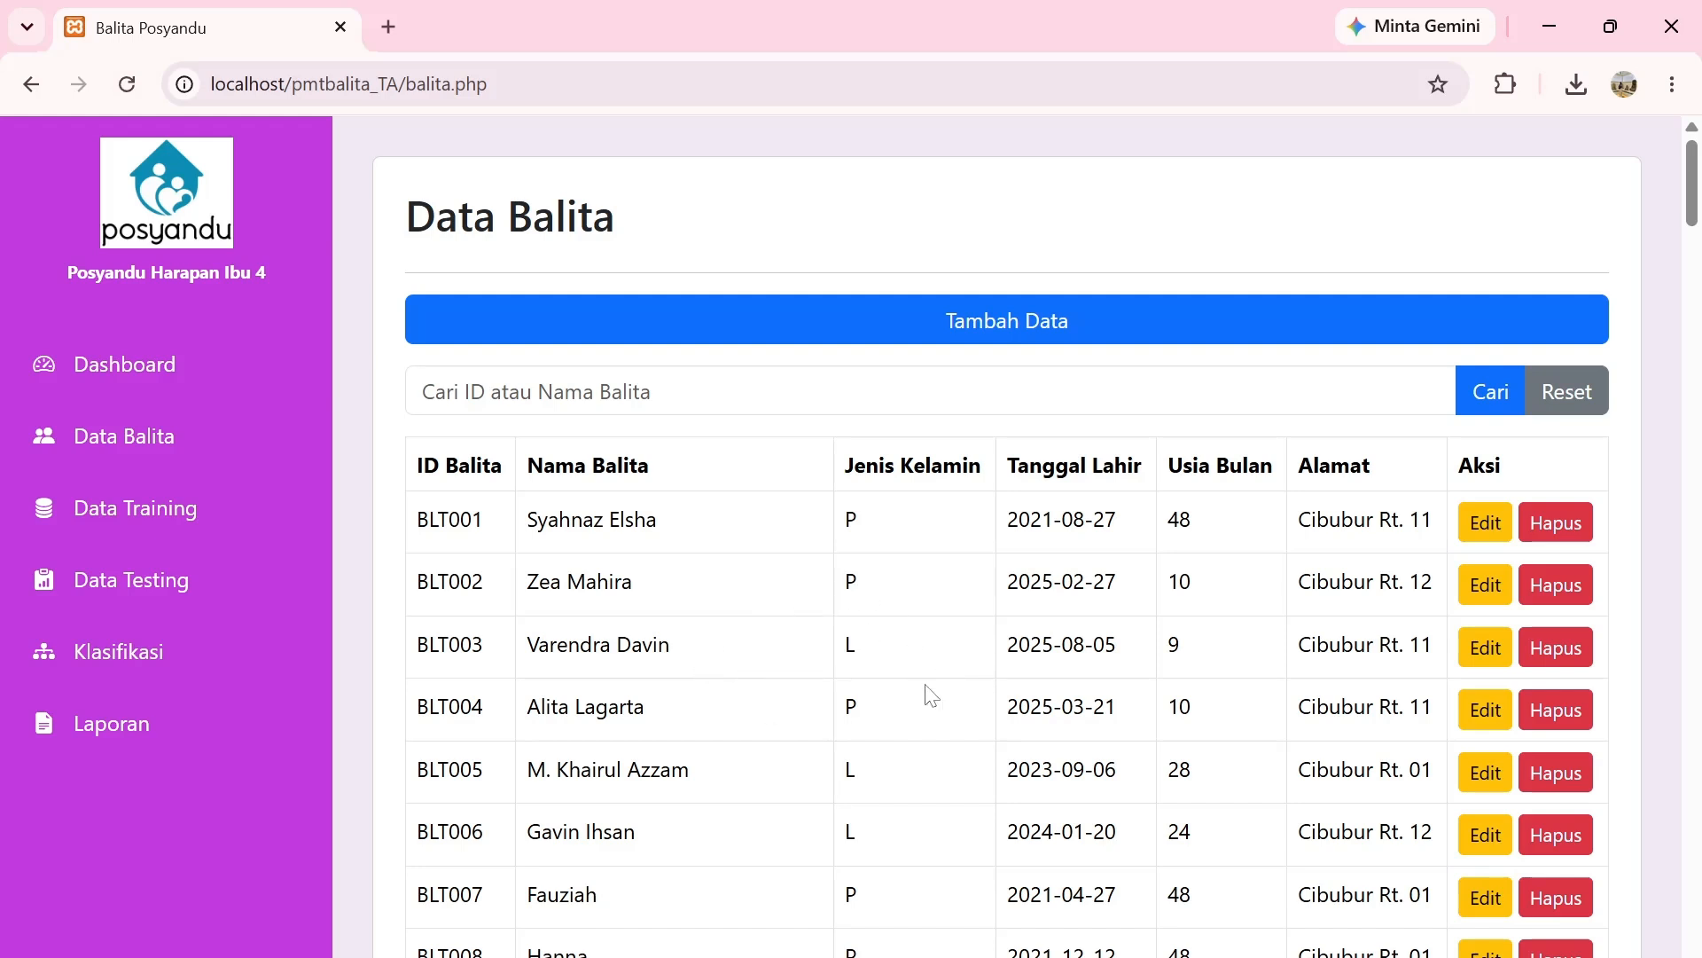
In the Tambah Data form, enter ID BLT131, the child's name and gender P.
click(984, 336)
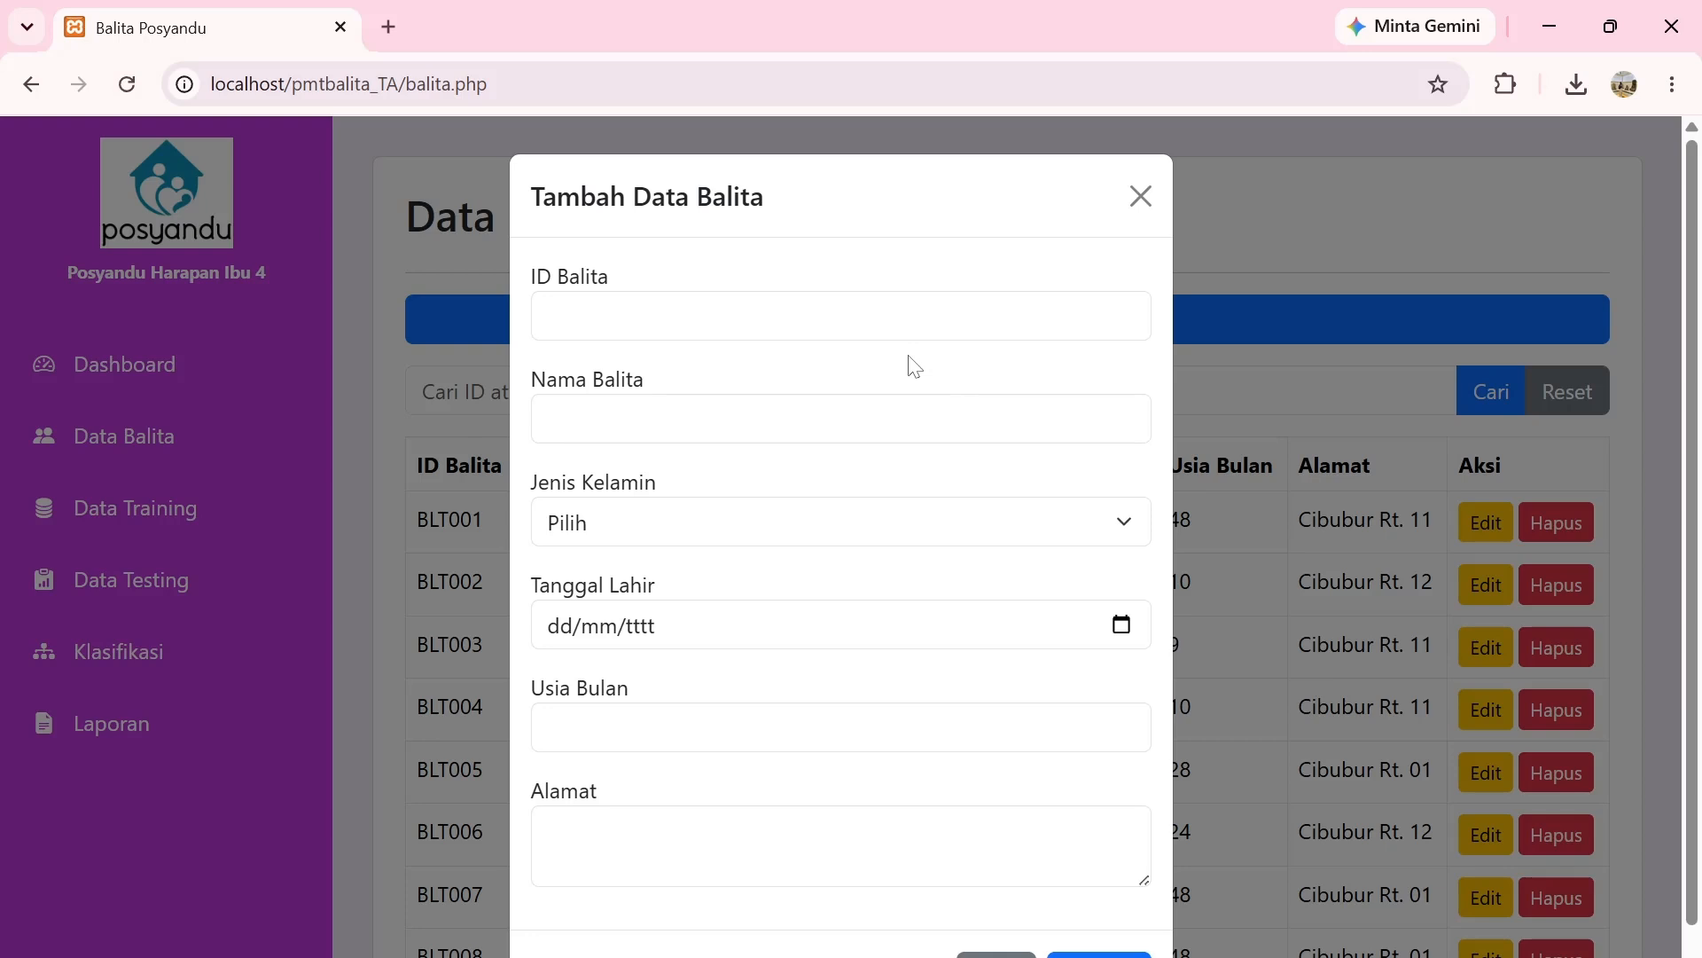
click(727, 318)
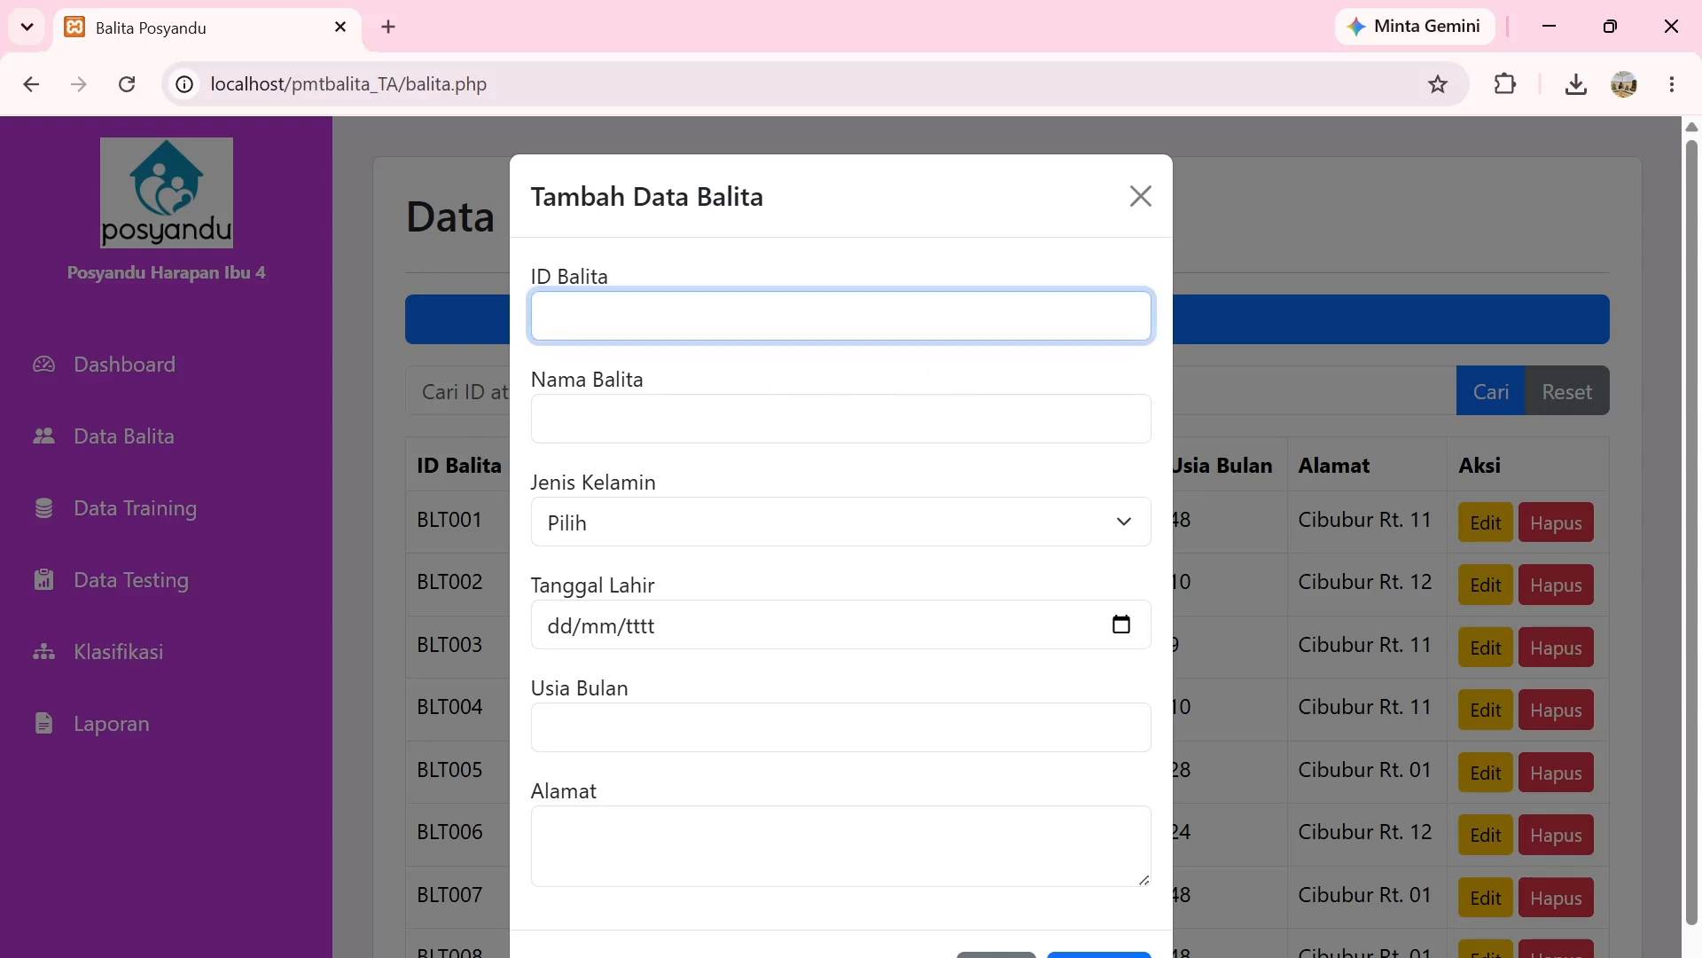
text(BLT131)
key(Tab)
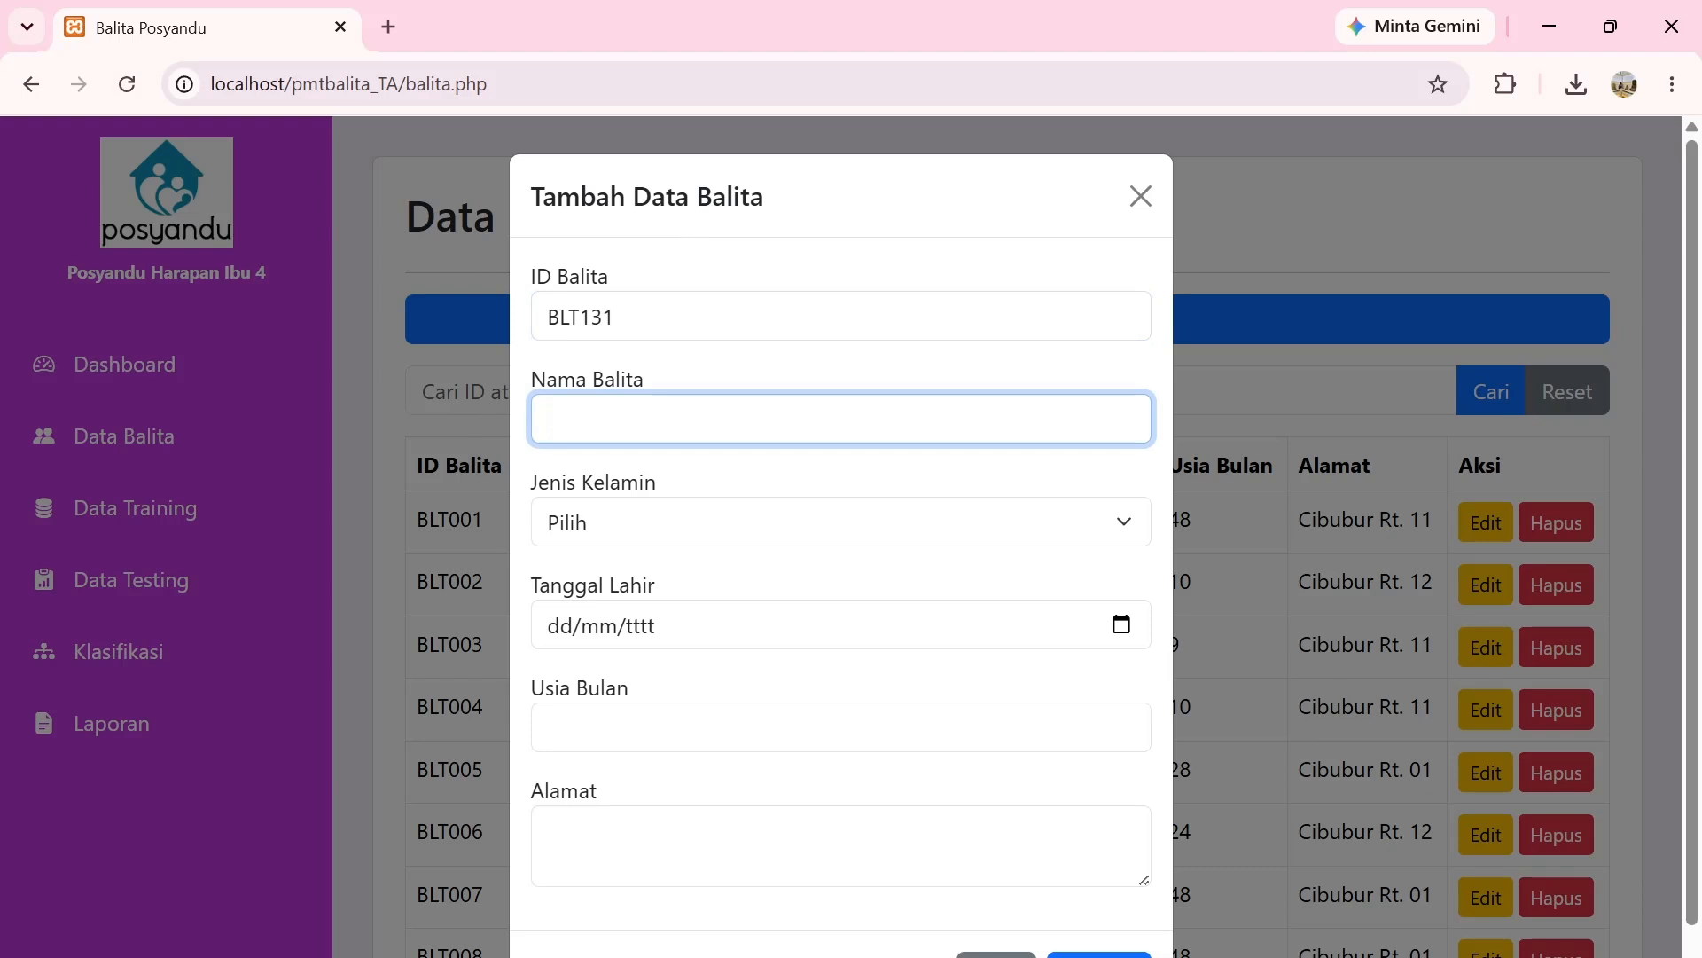
click(690, 531)
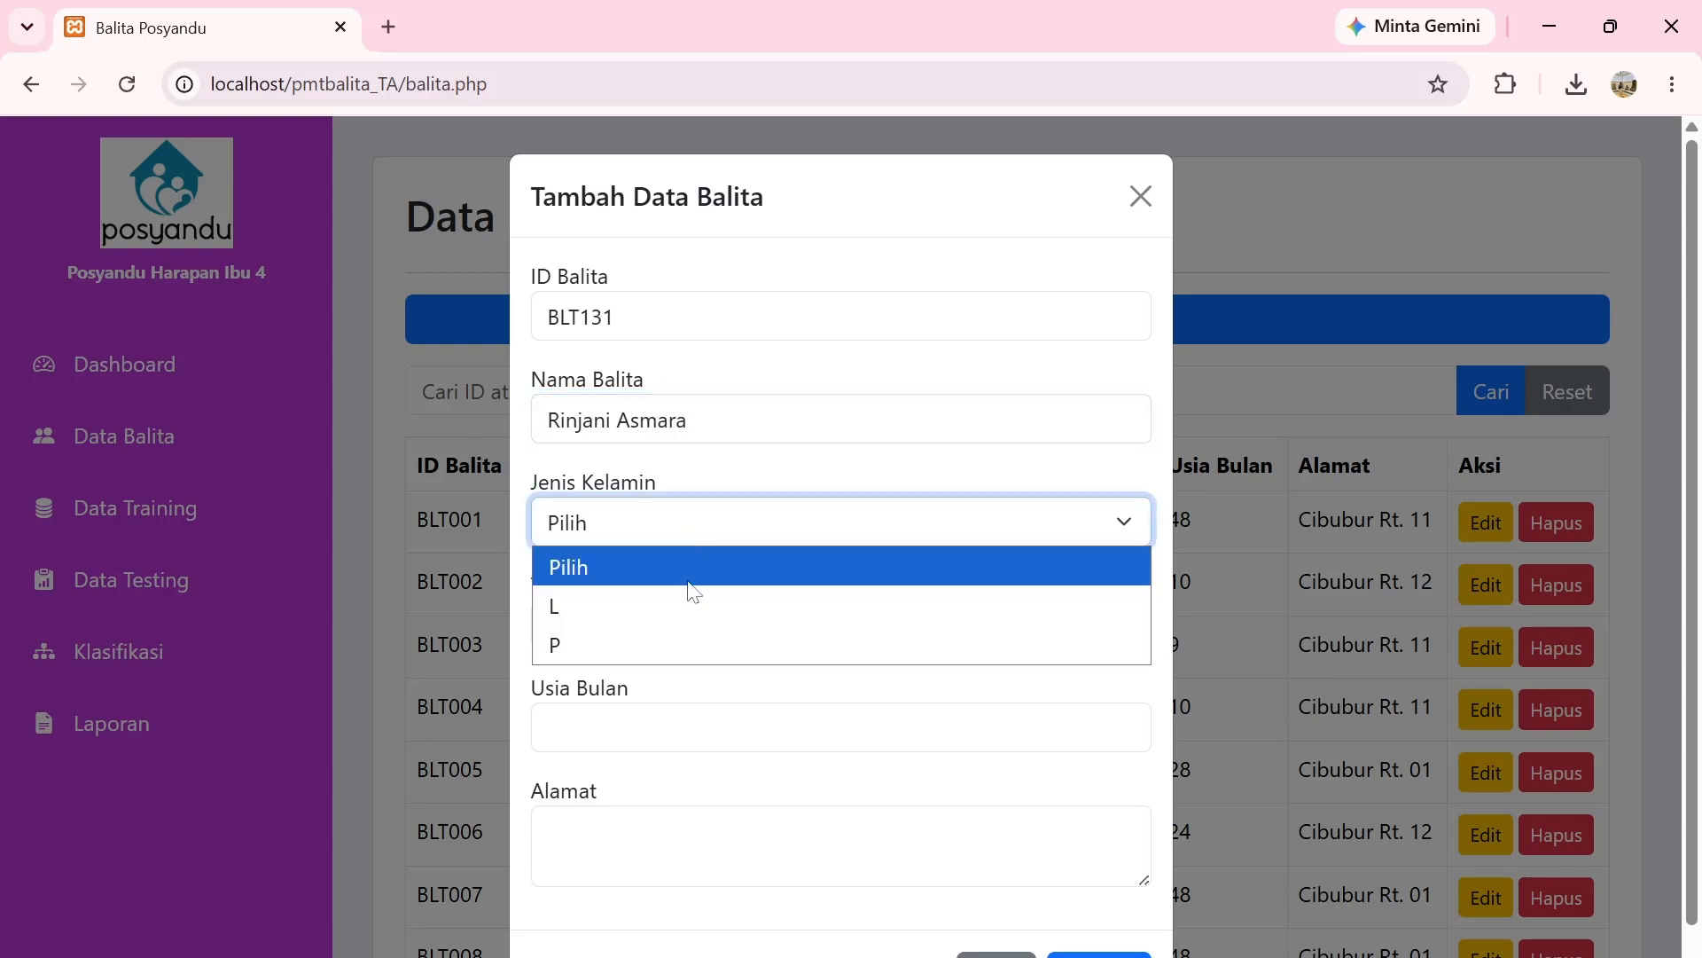
click(693, 657)
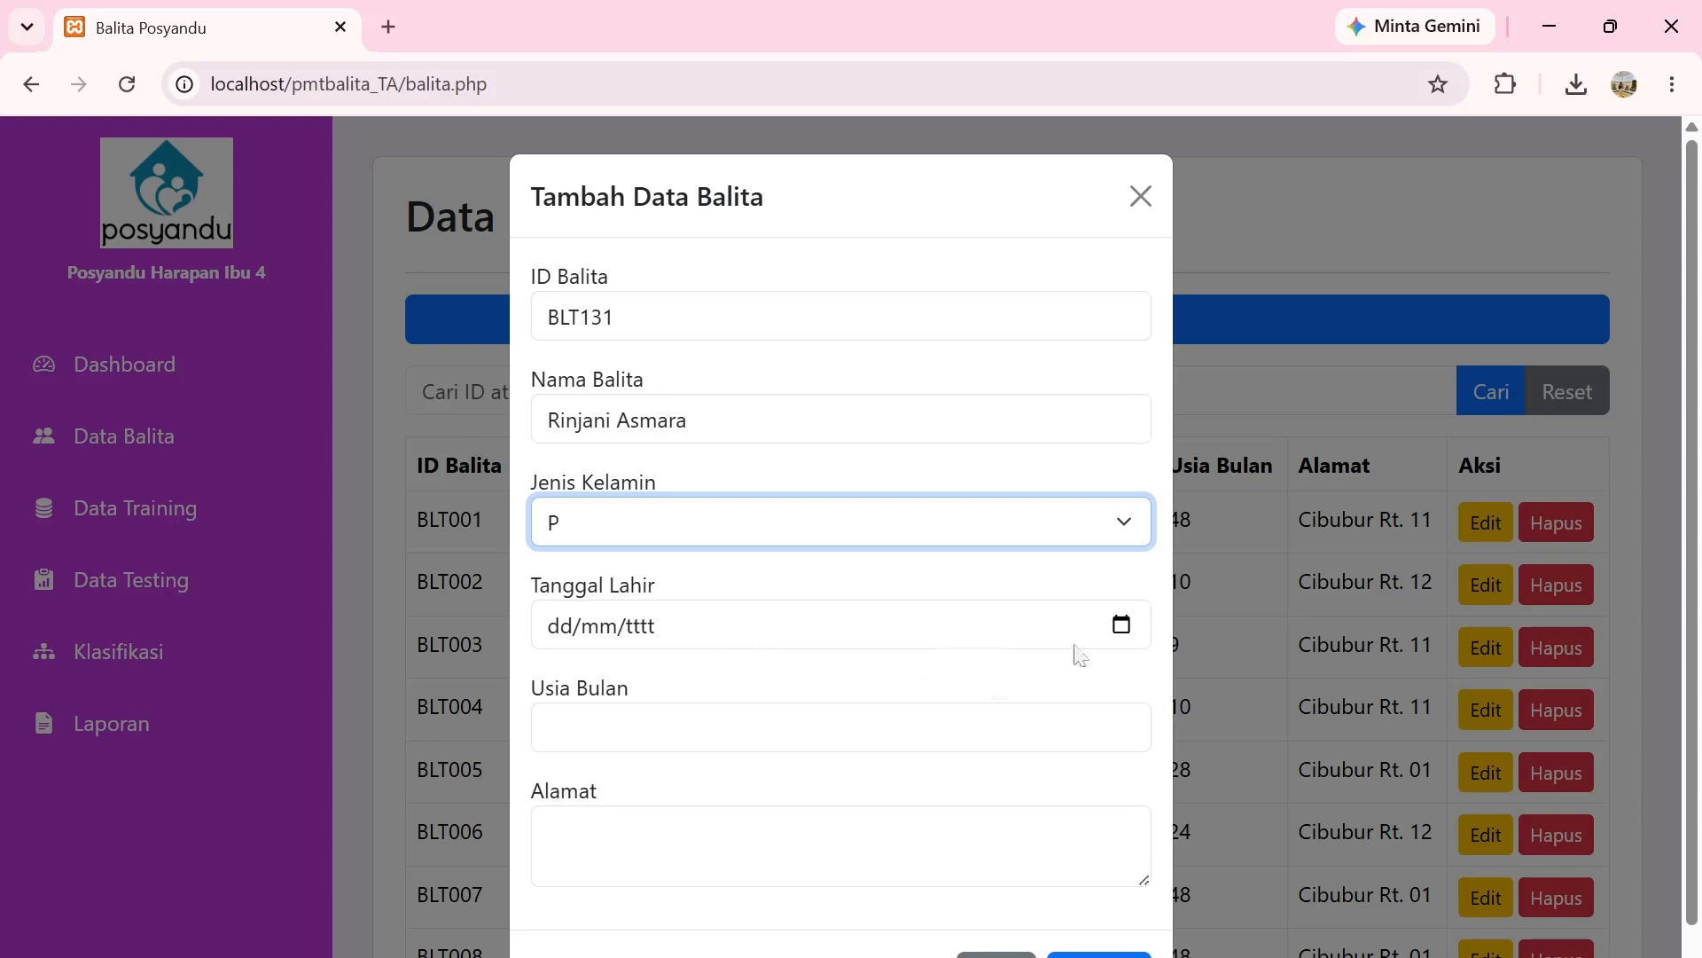
Set Tanggal Lahir to 25 July 2025 in the date picker.
click(1123, 626)
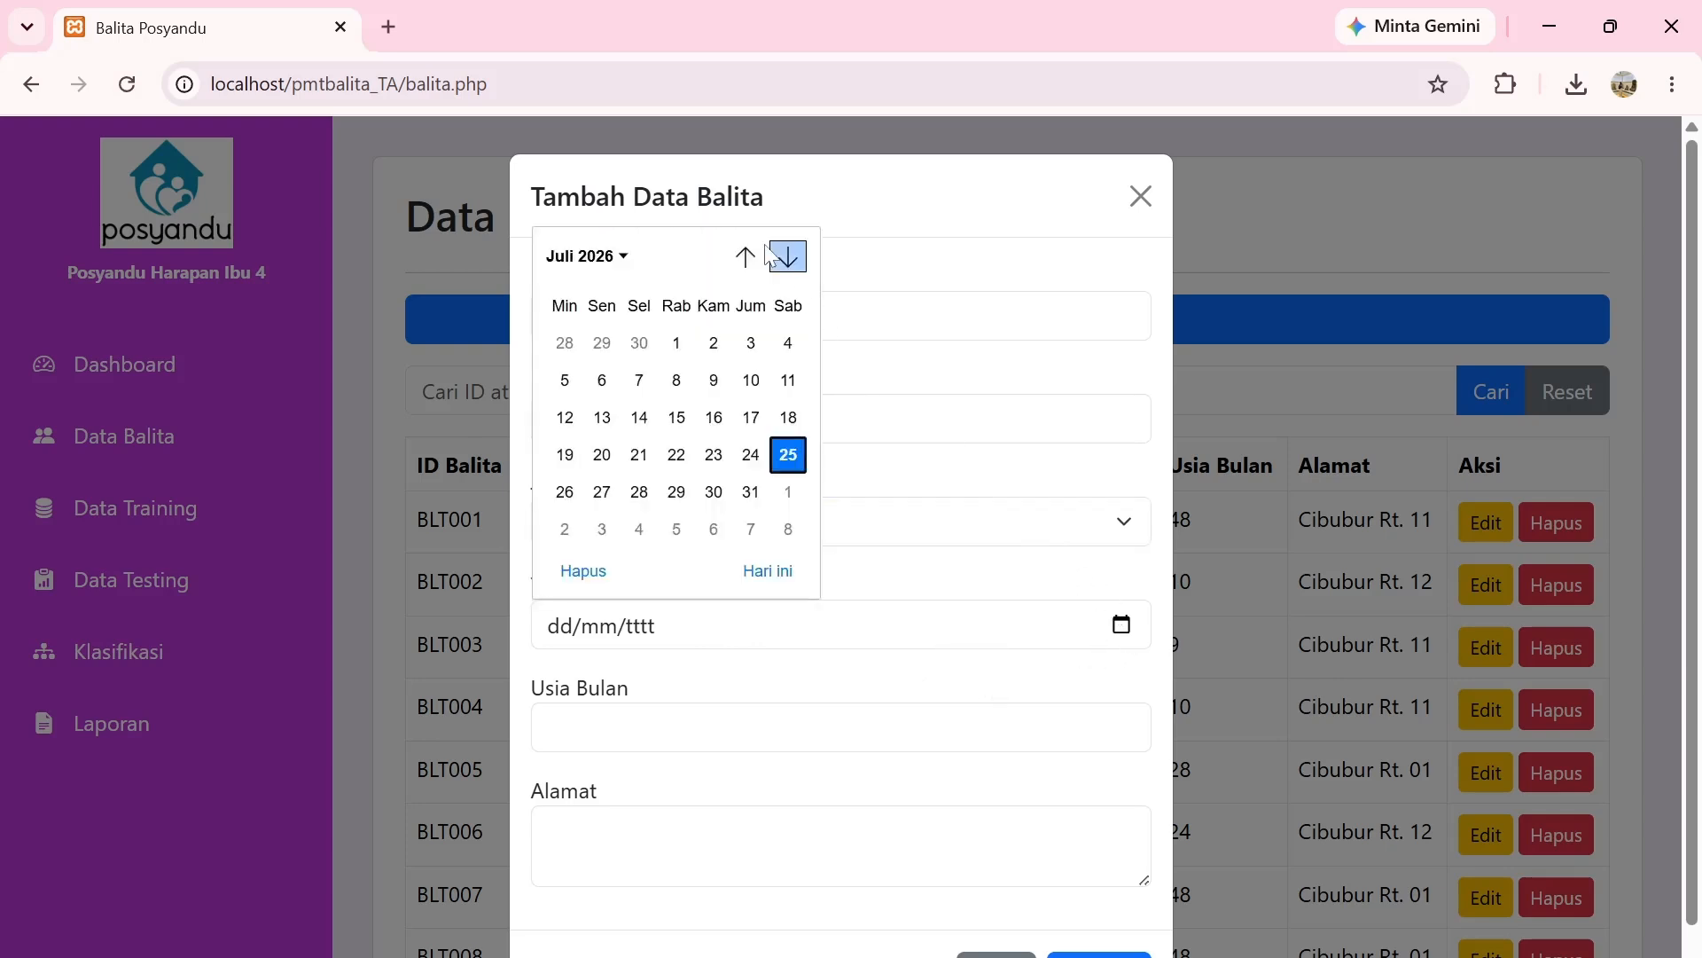
click(618, 262)
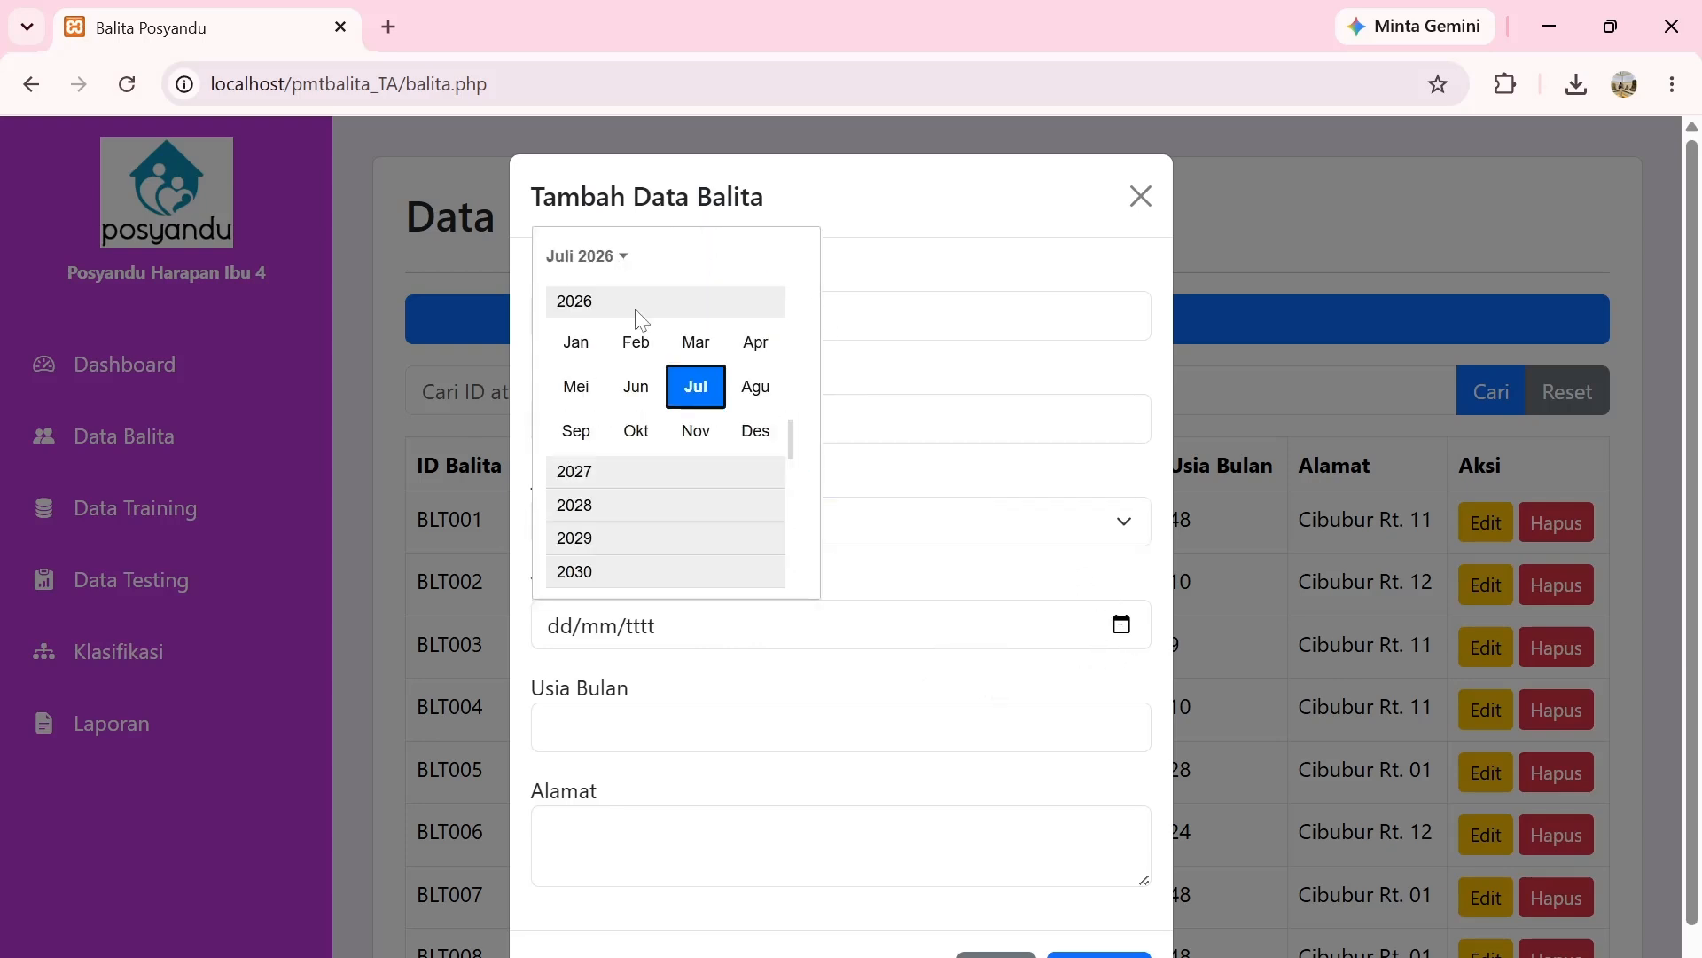
scroll(631, 396, up, 1)
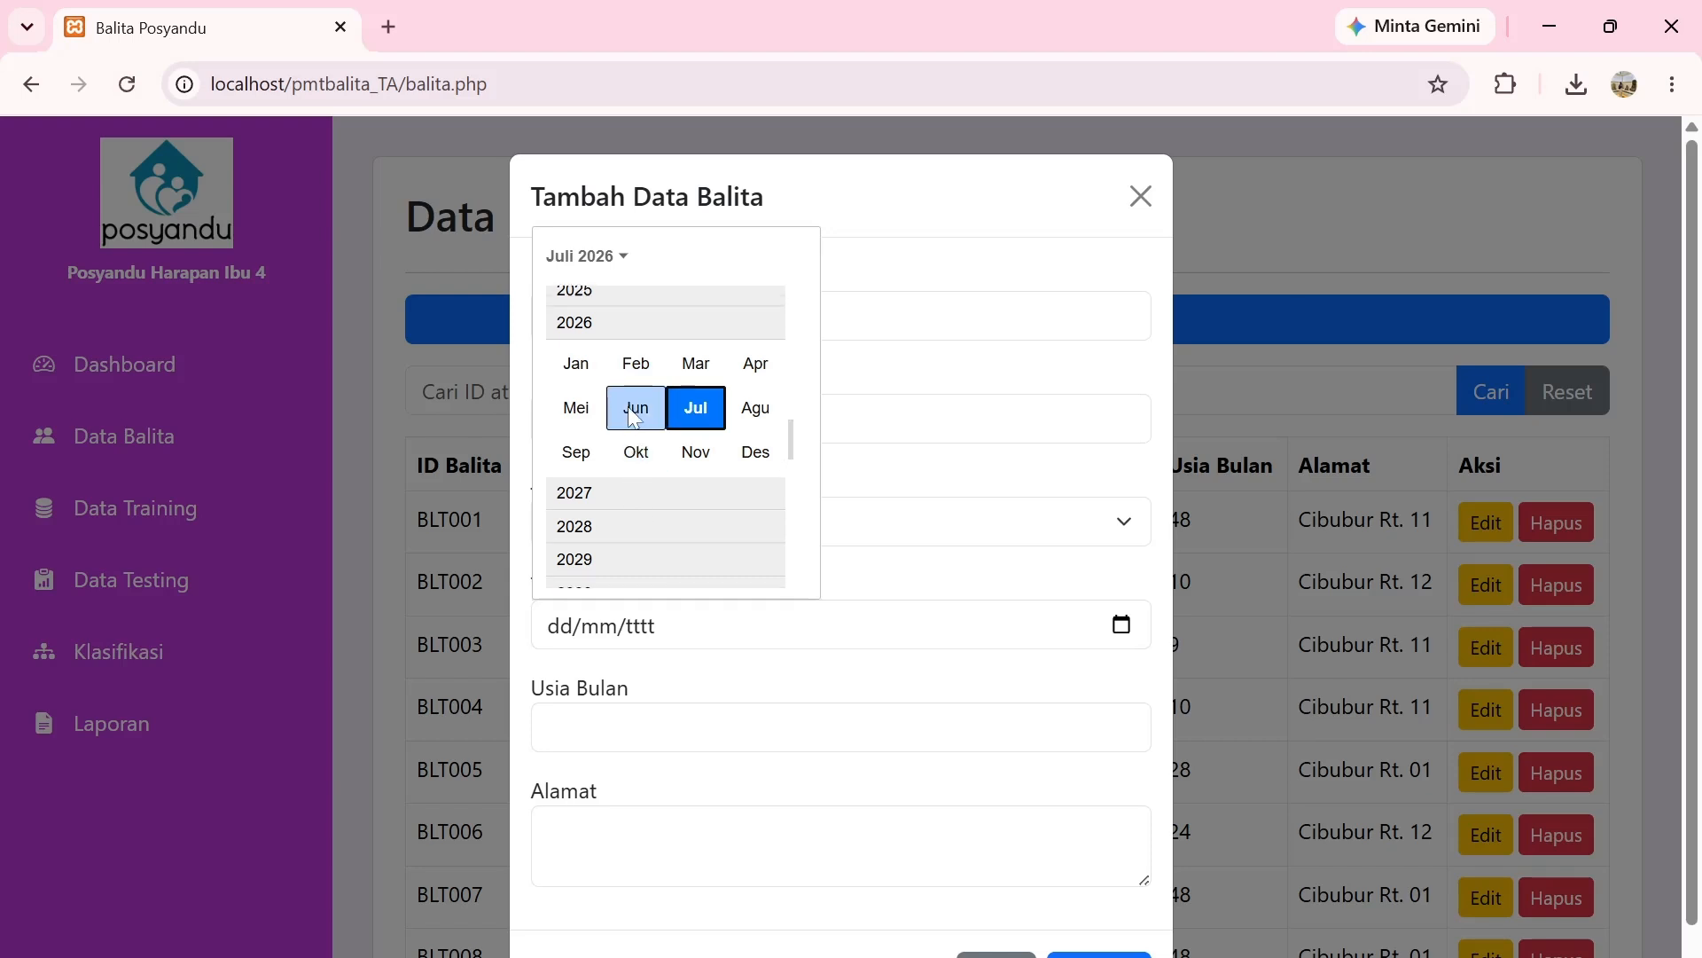
click(642, 321)
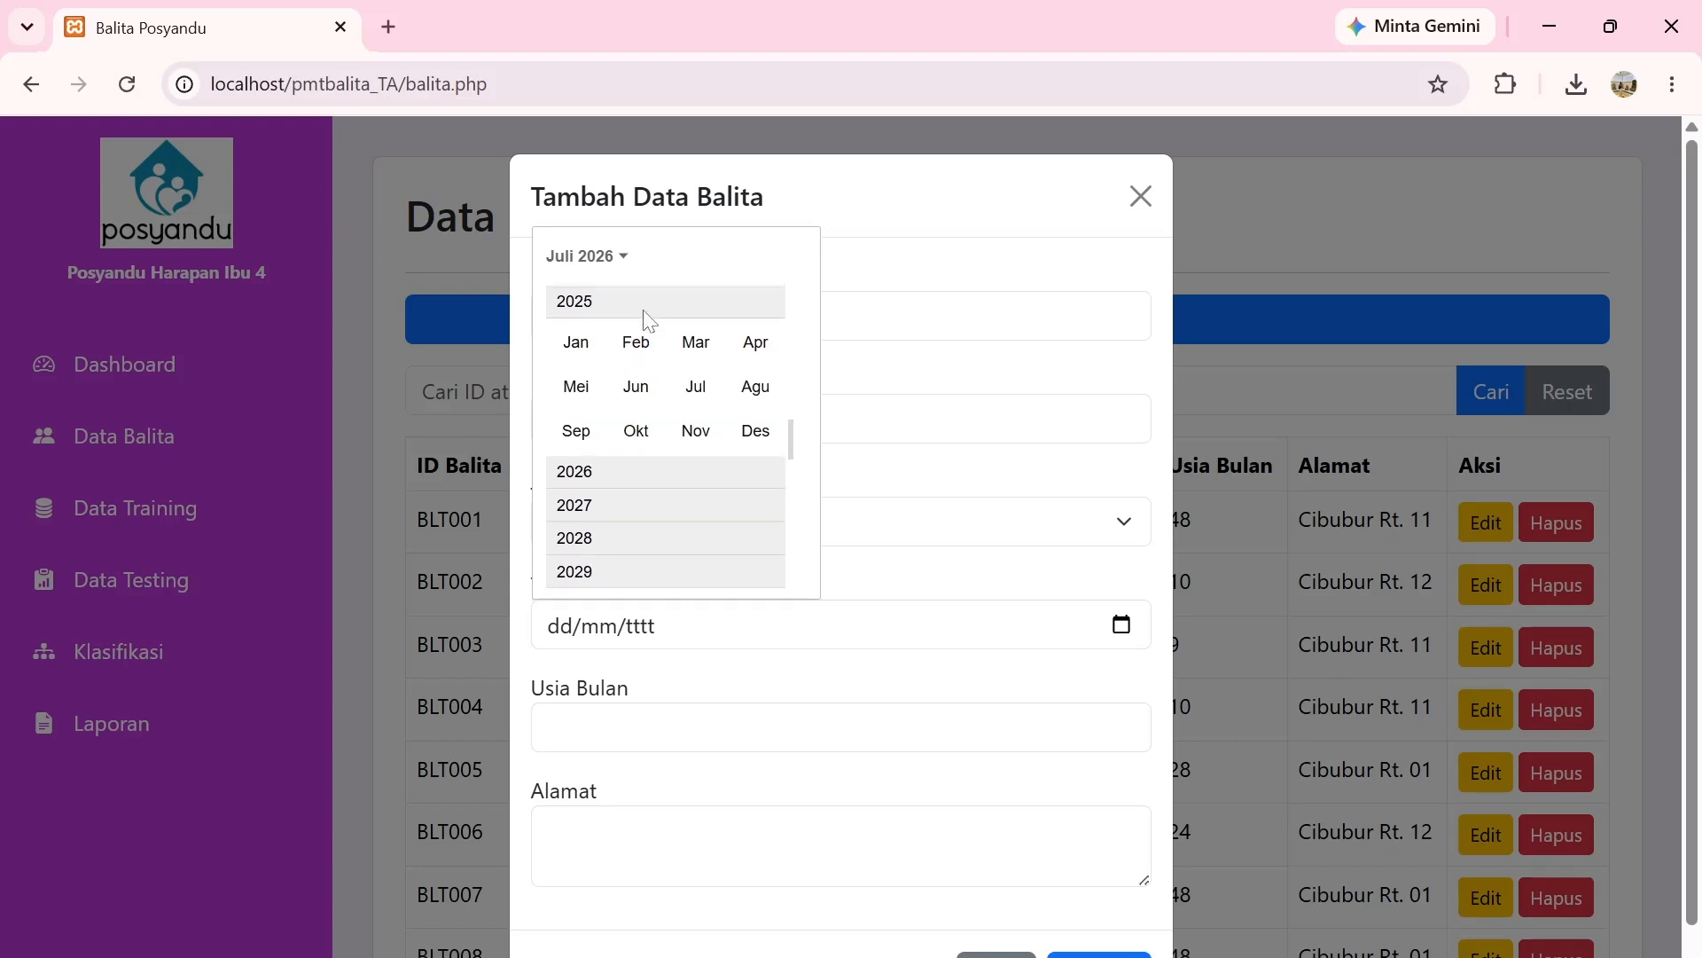
click(695, 386)
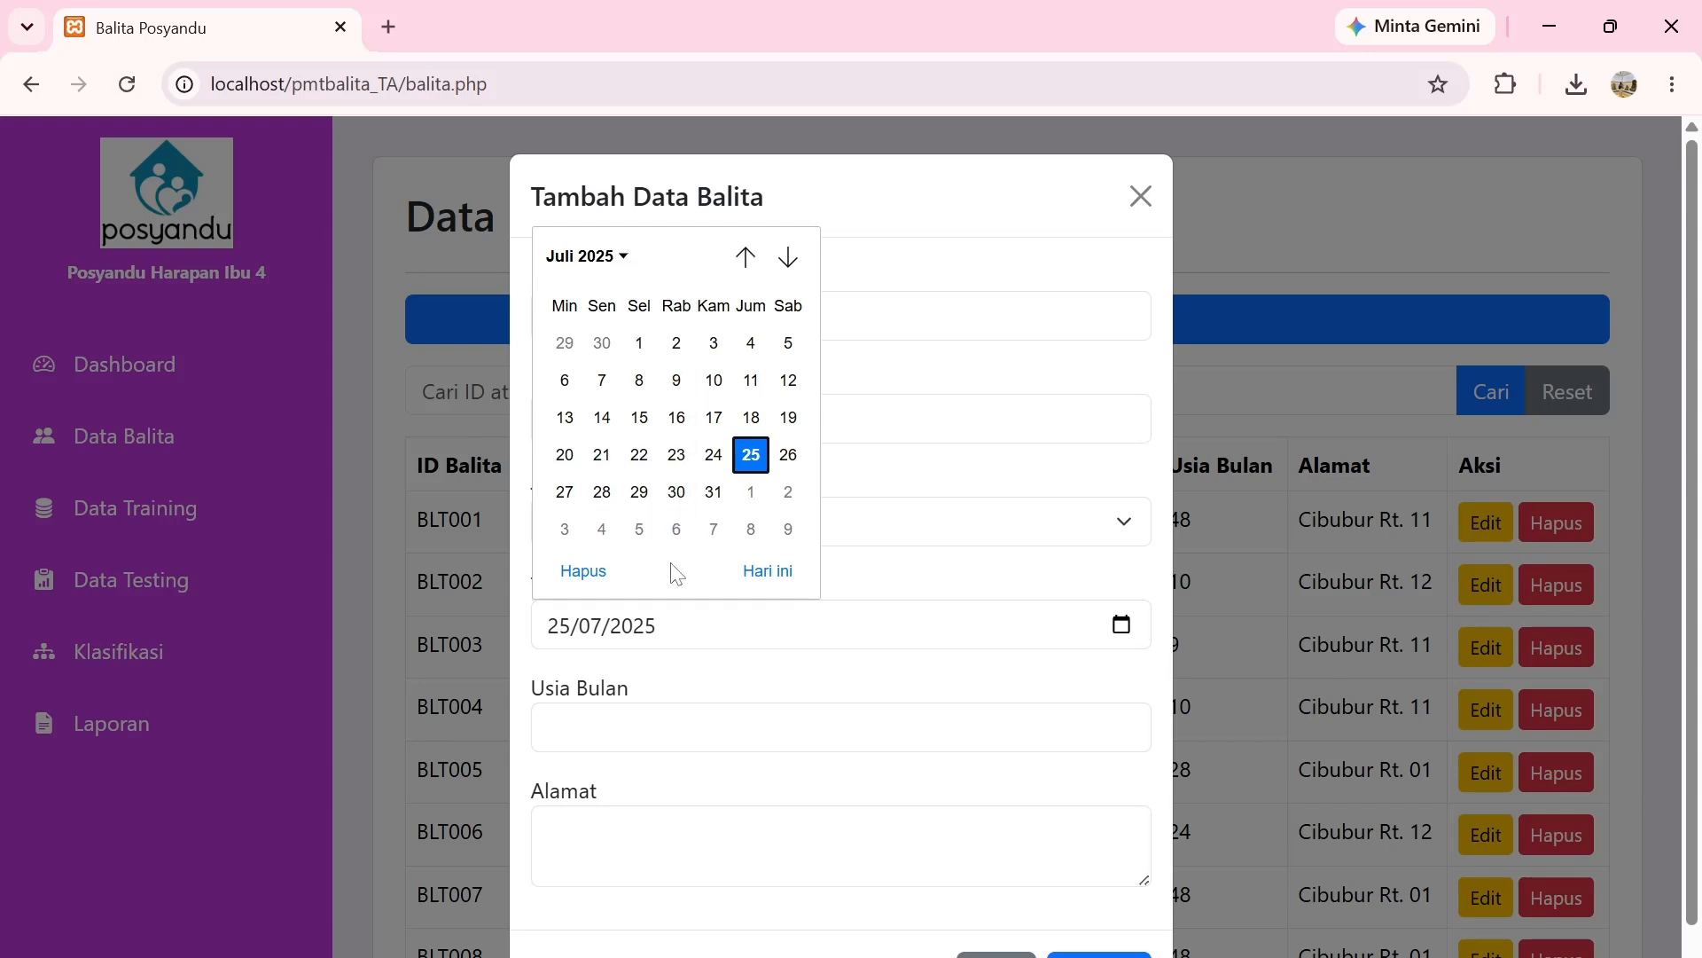
click(760, 456)
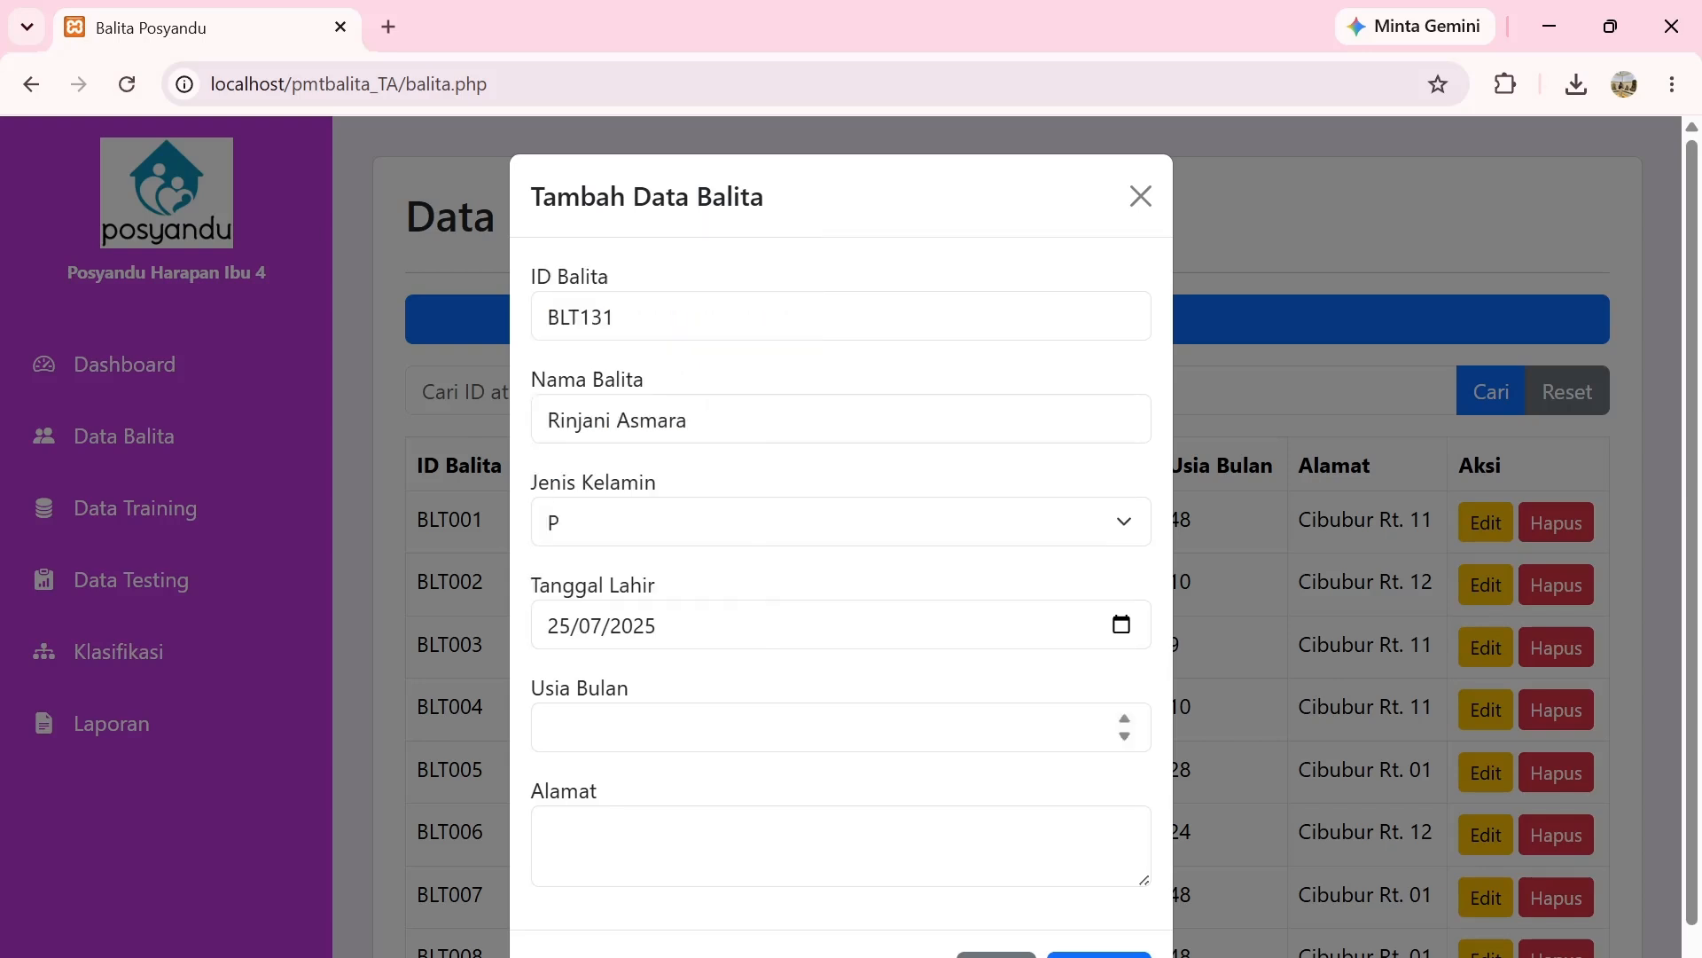
Enter Usia Bulan 1 and the Alamat address, then save the record.
click(760, 727)
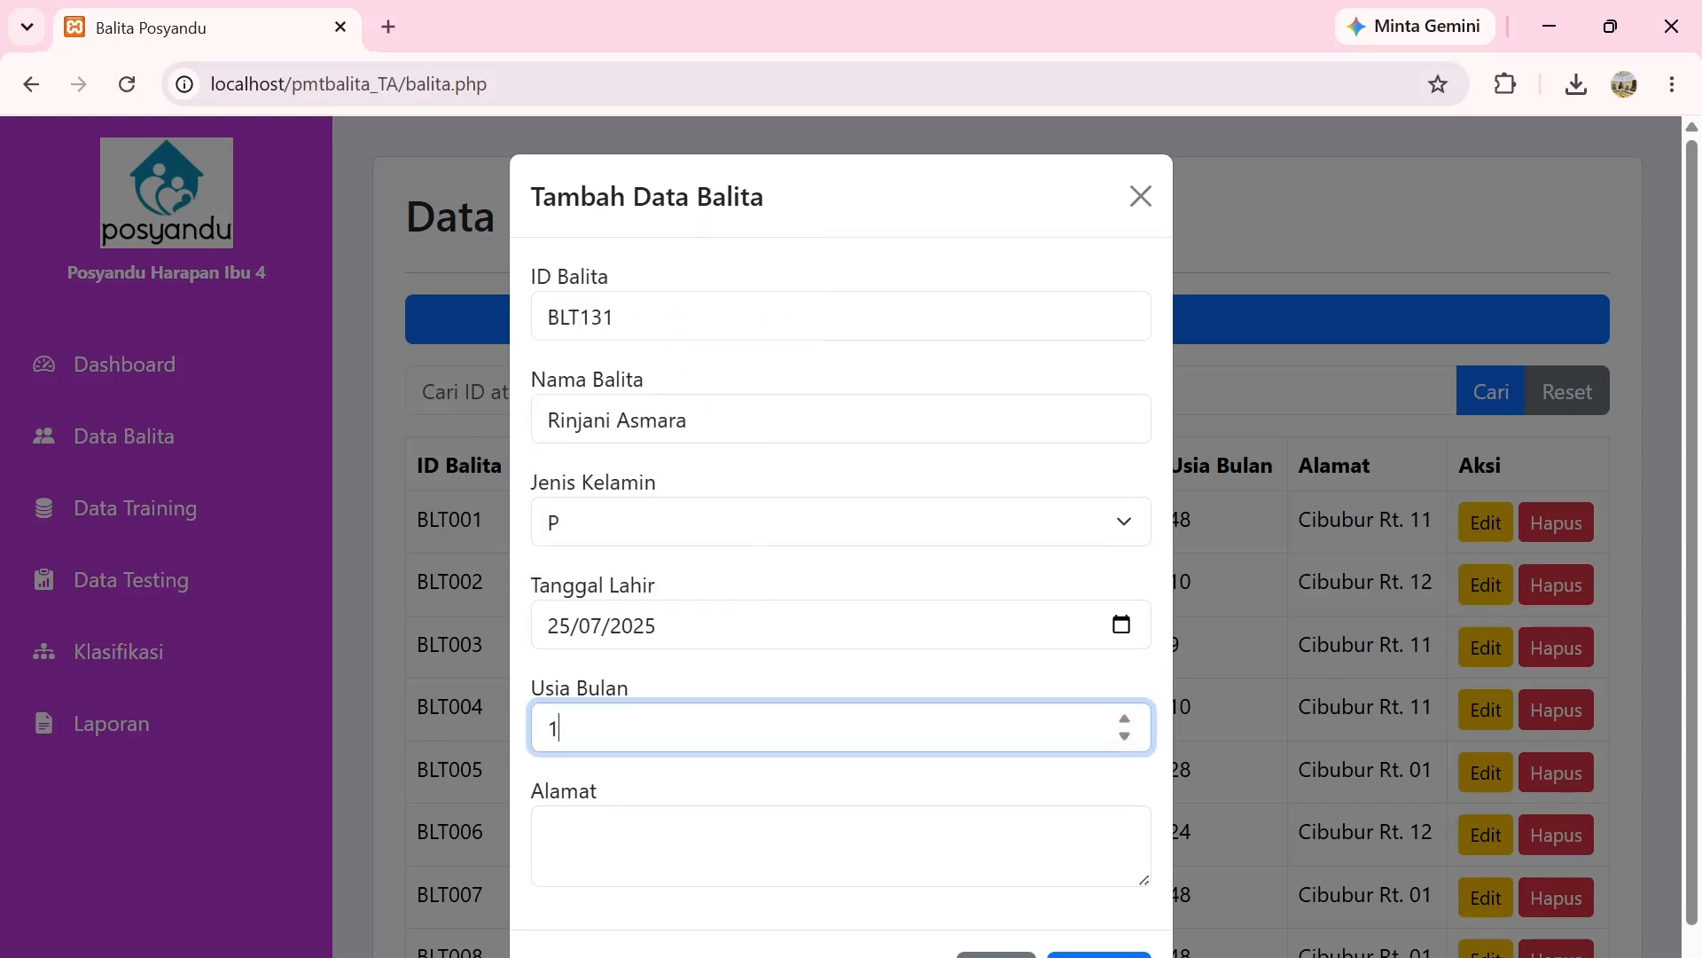
scroll(841, 532, down, 1)
key(Tab)
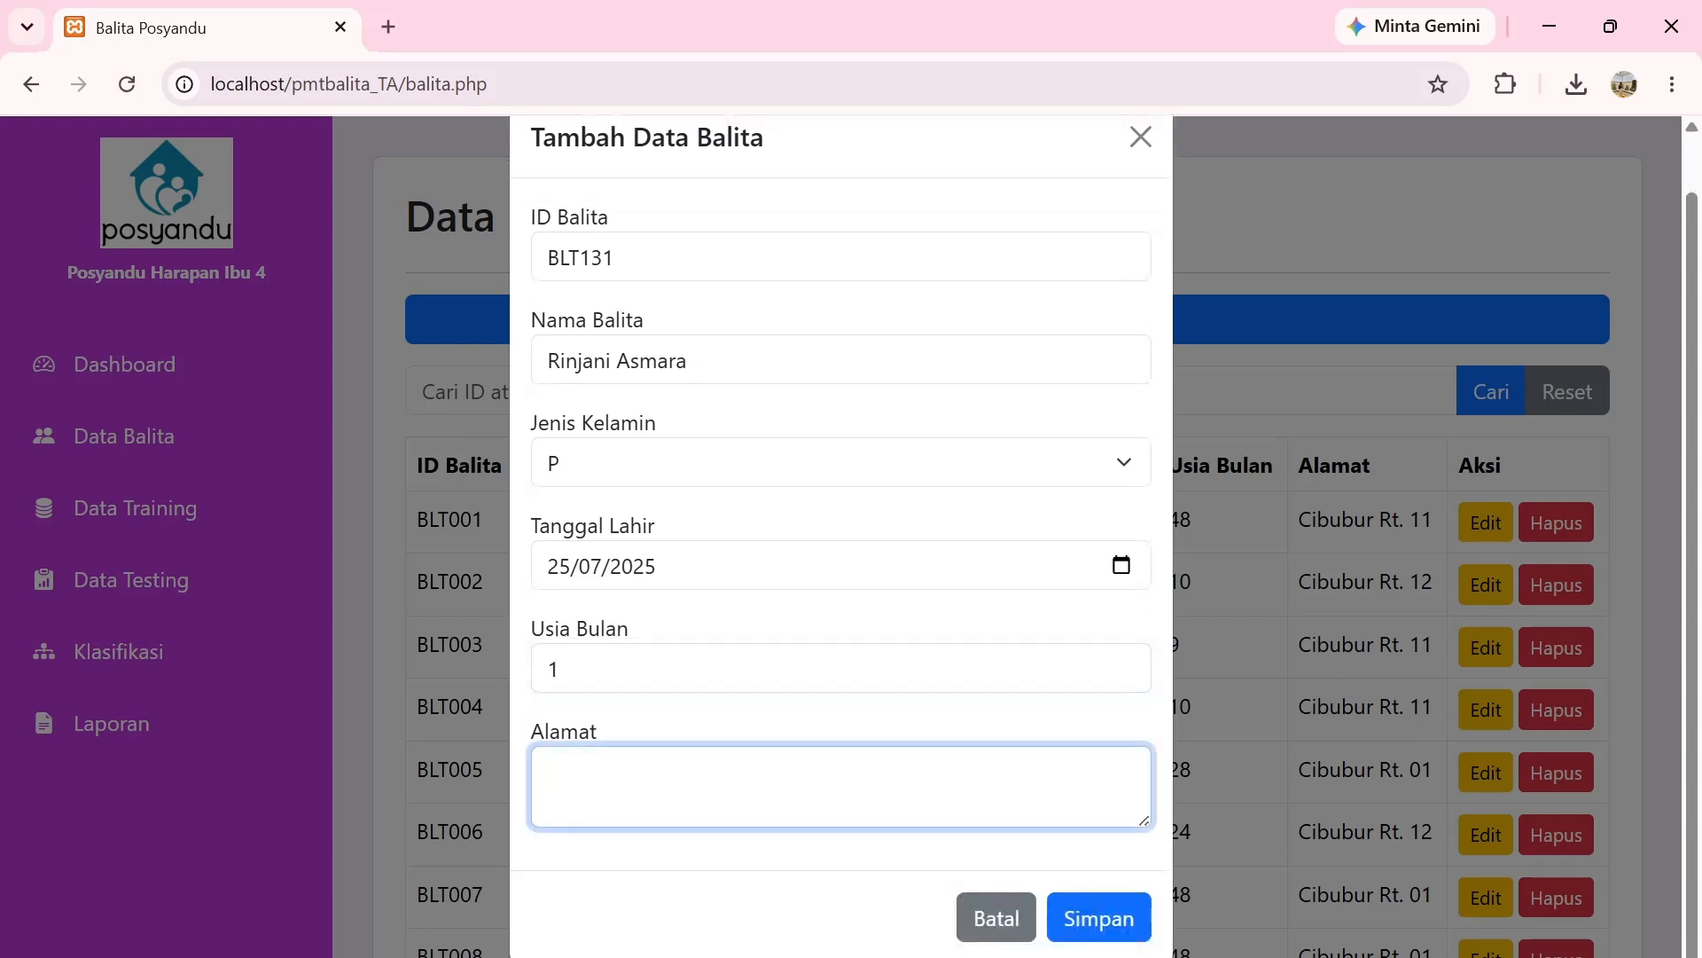
text(Cibubur Rt.01)
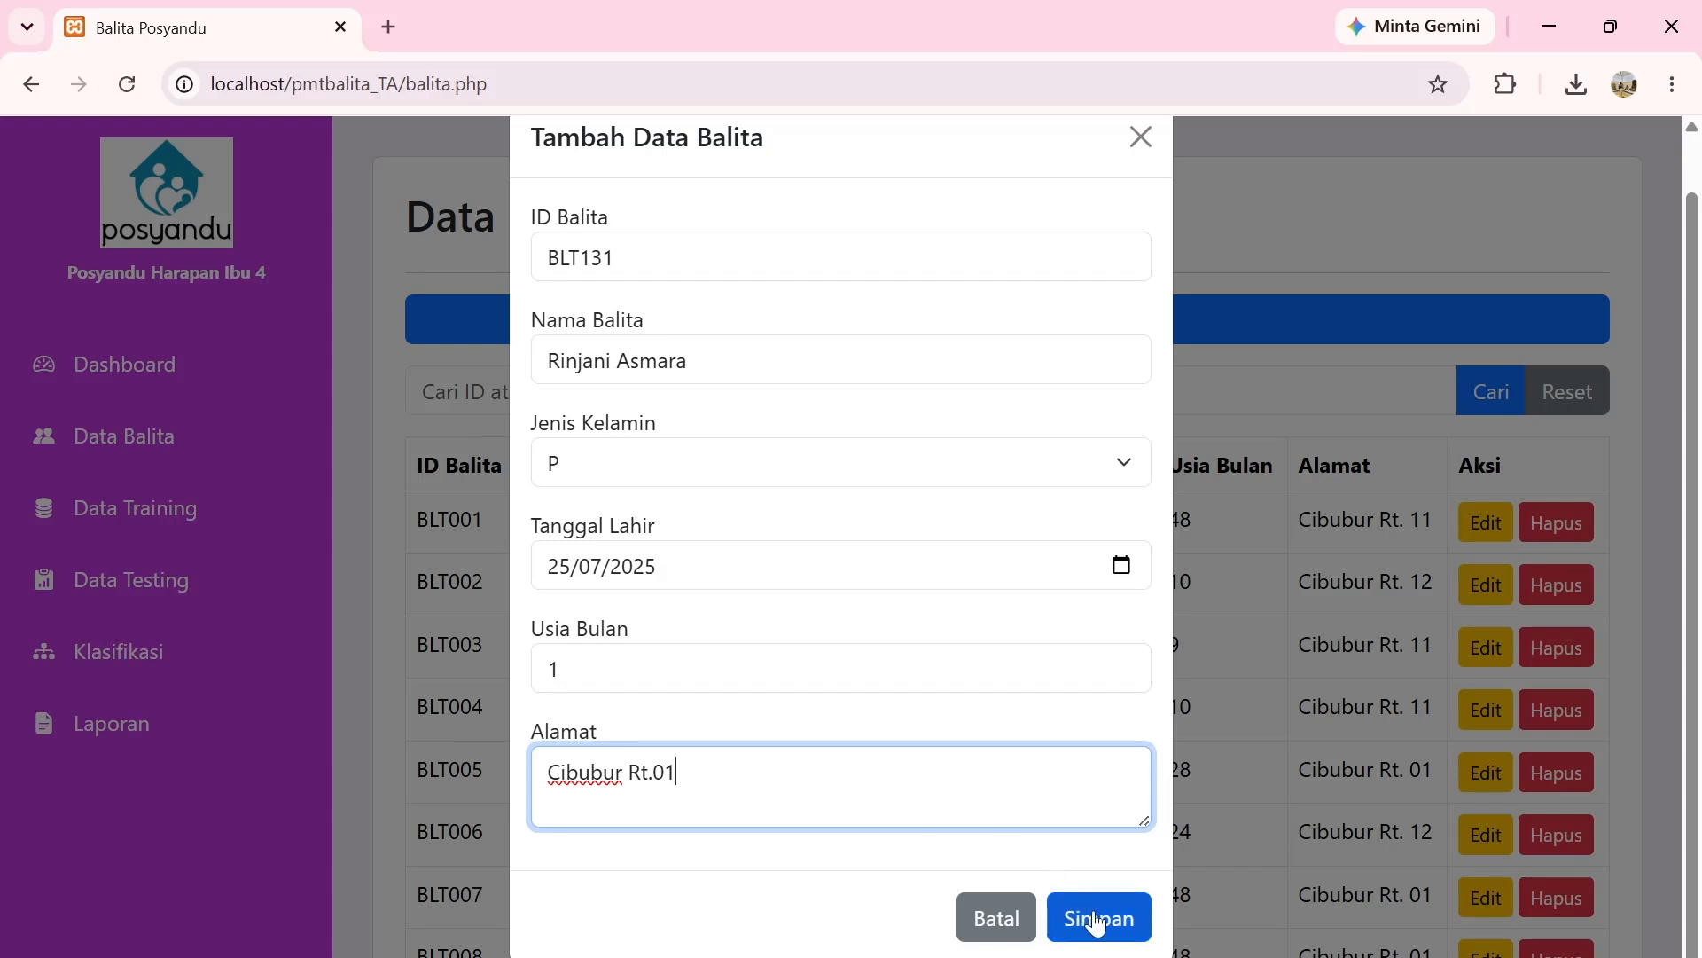
click(1093, 921)
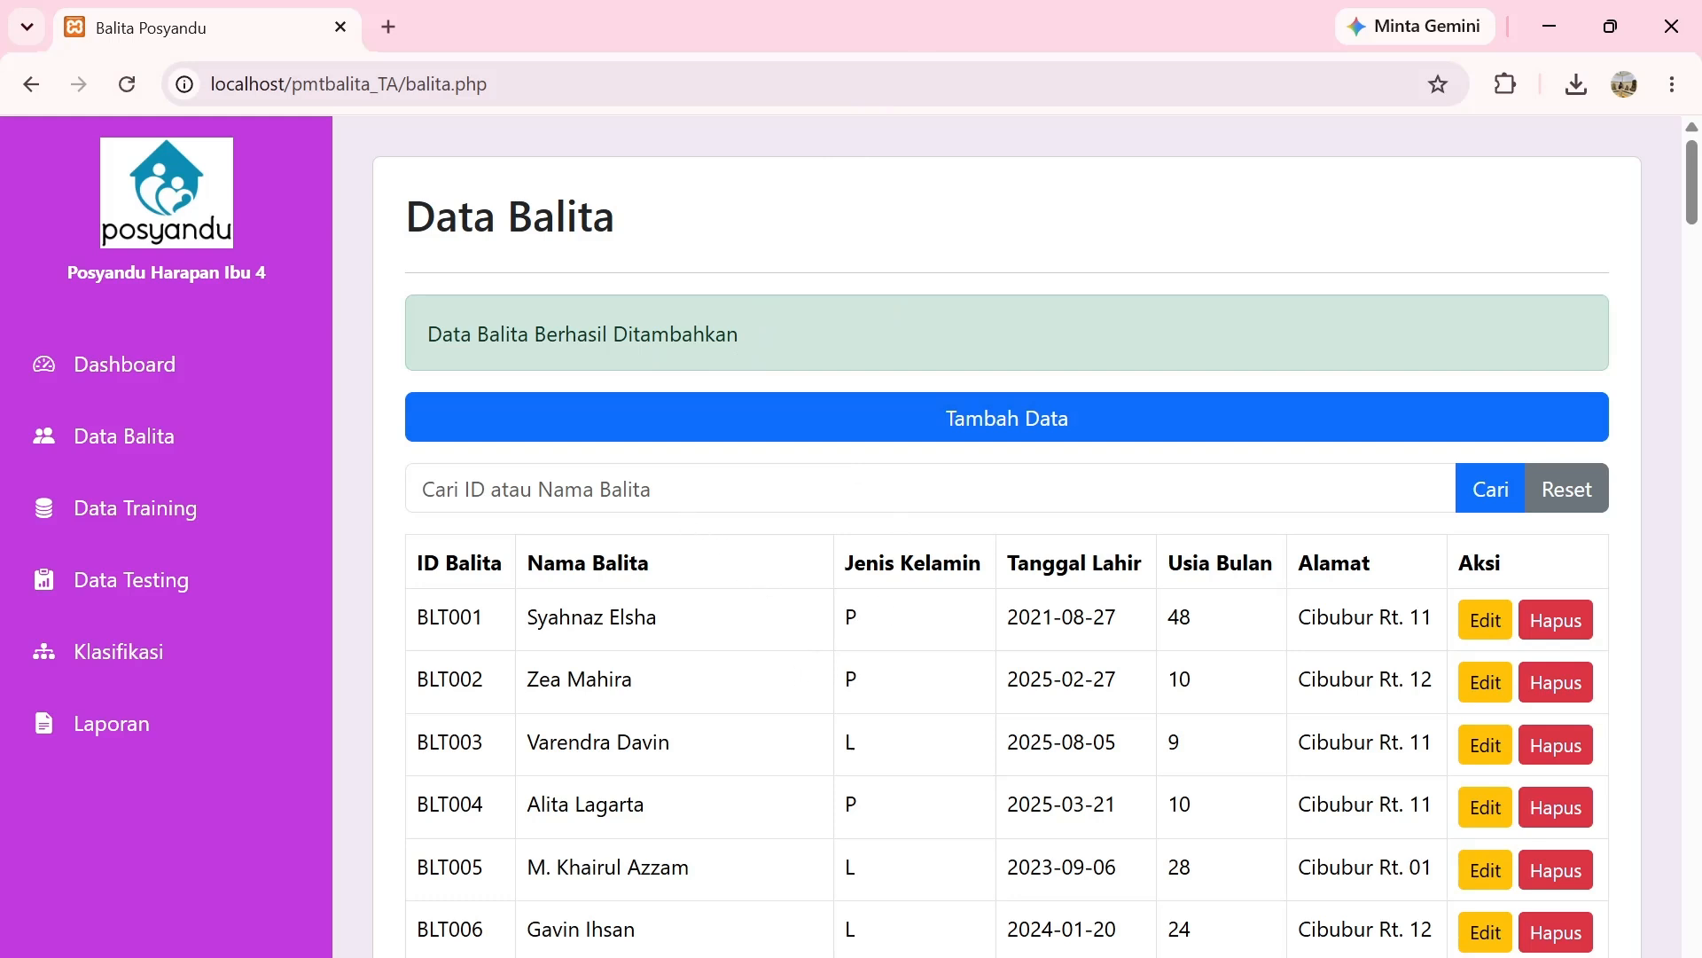
Search the Data Balita list by the child's name to show only BLT131.
click(857, 487)
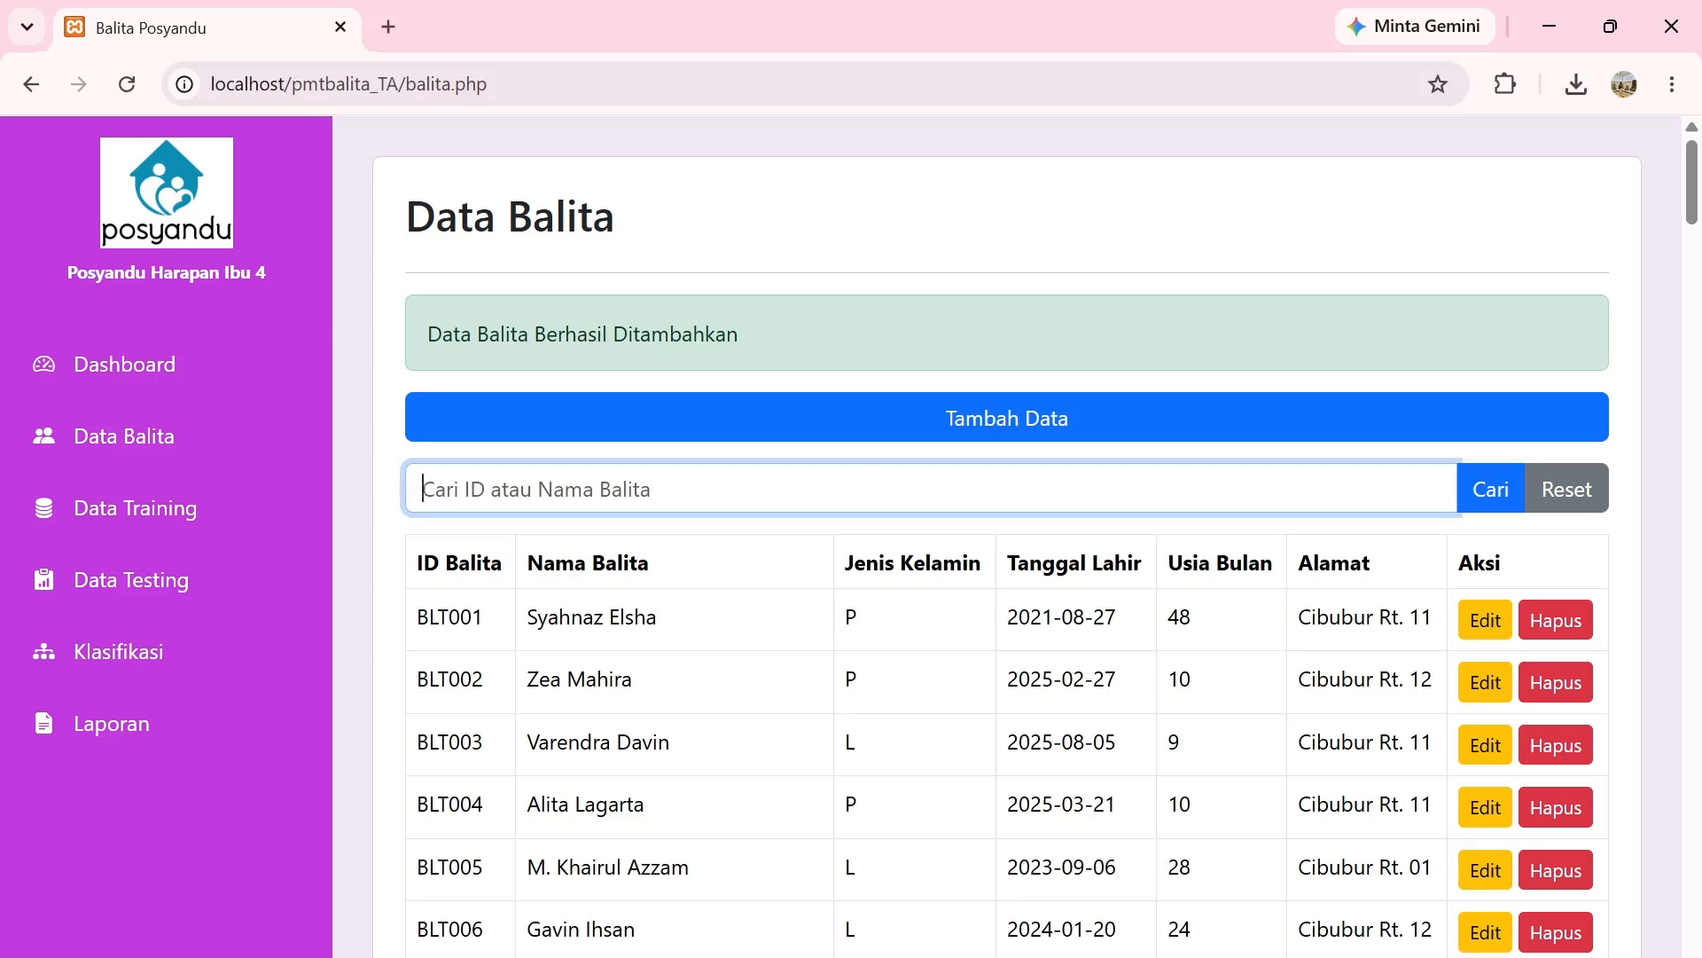
text(Ri)
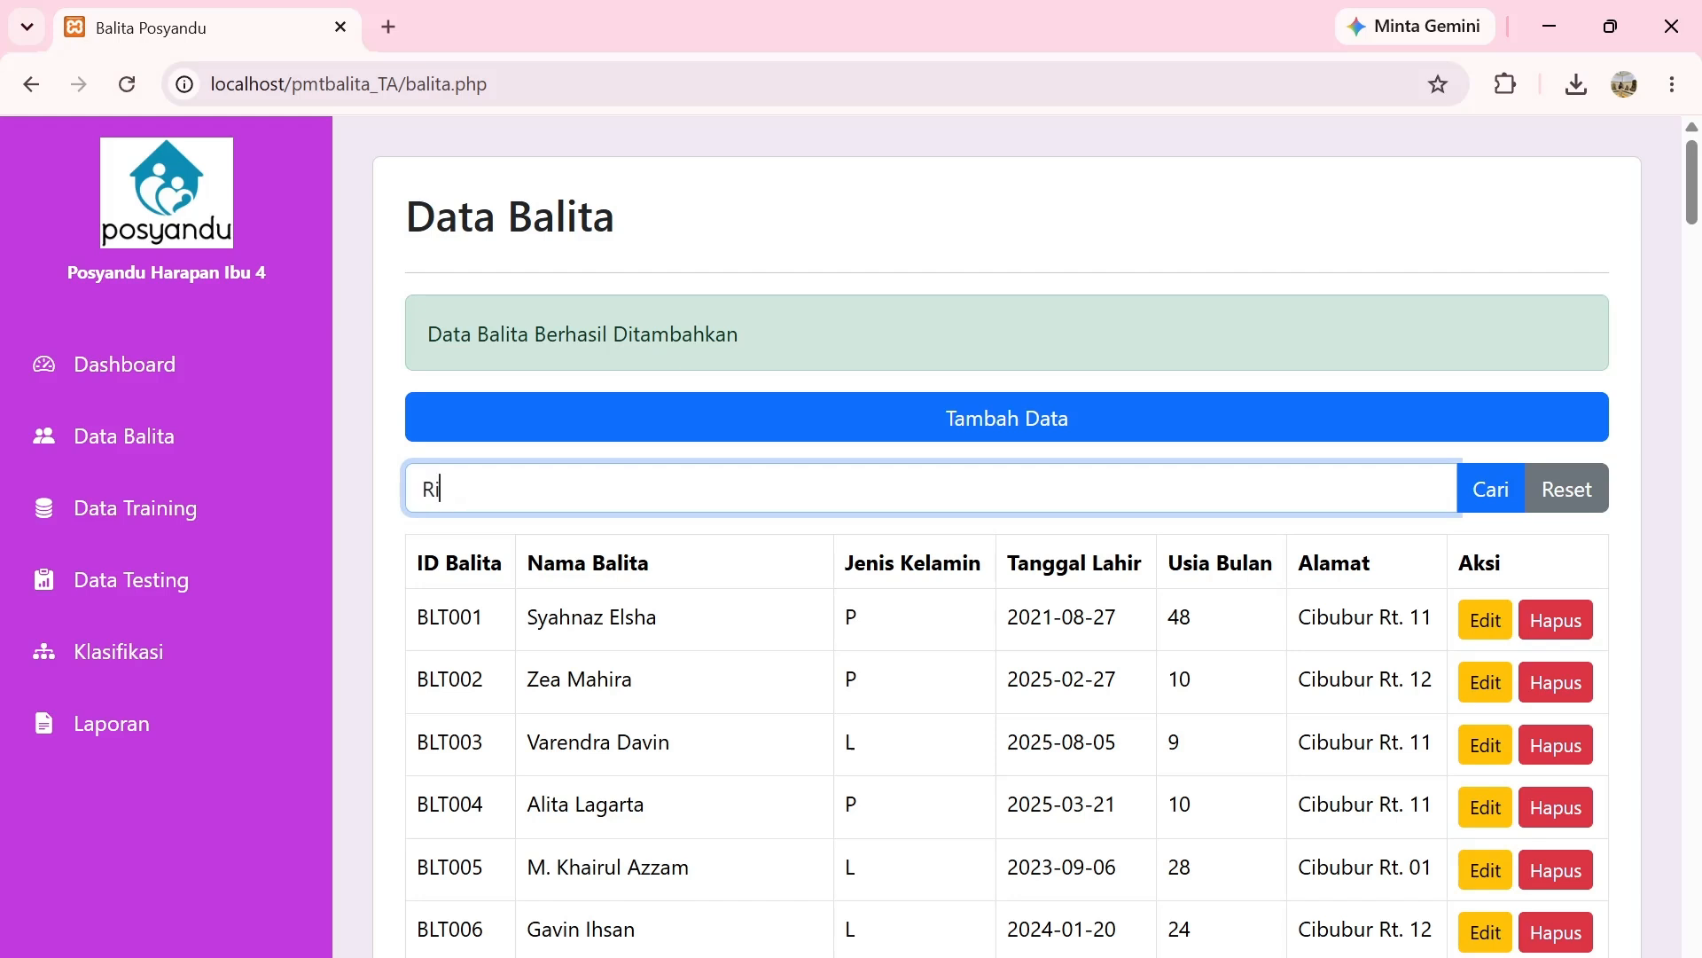
text(njani)
key(Return)
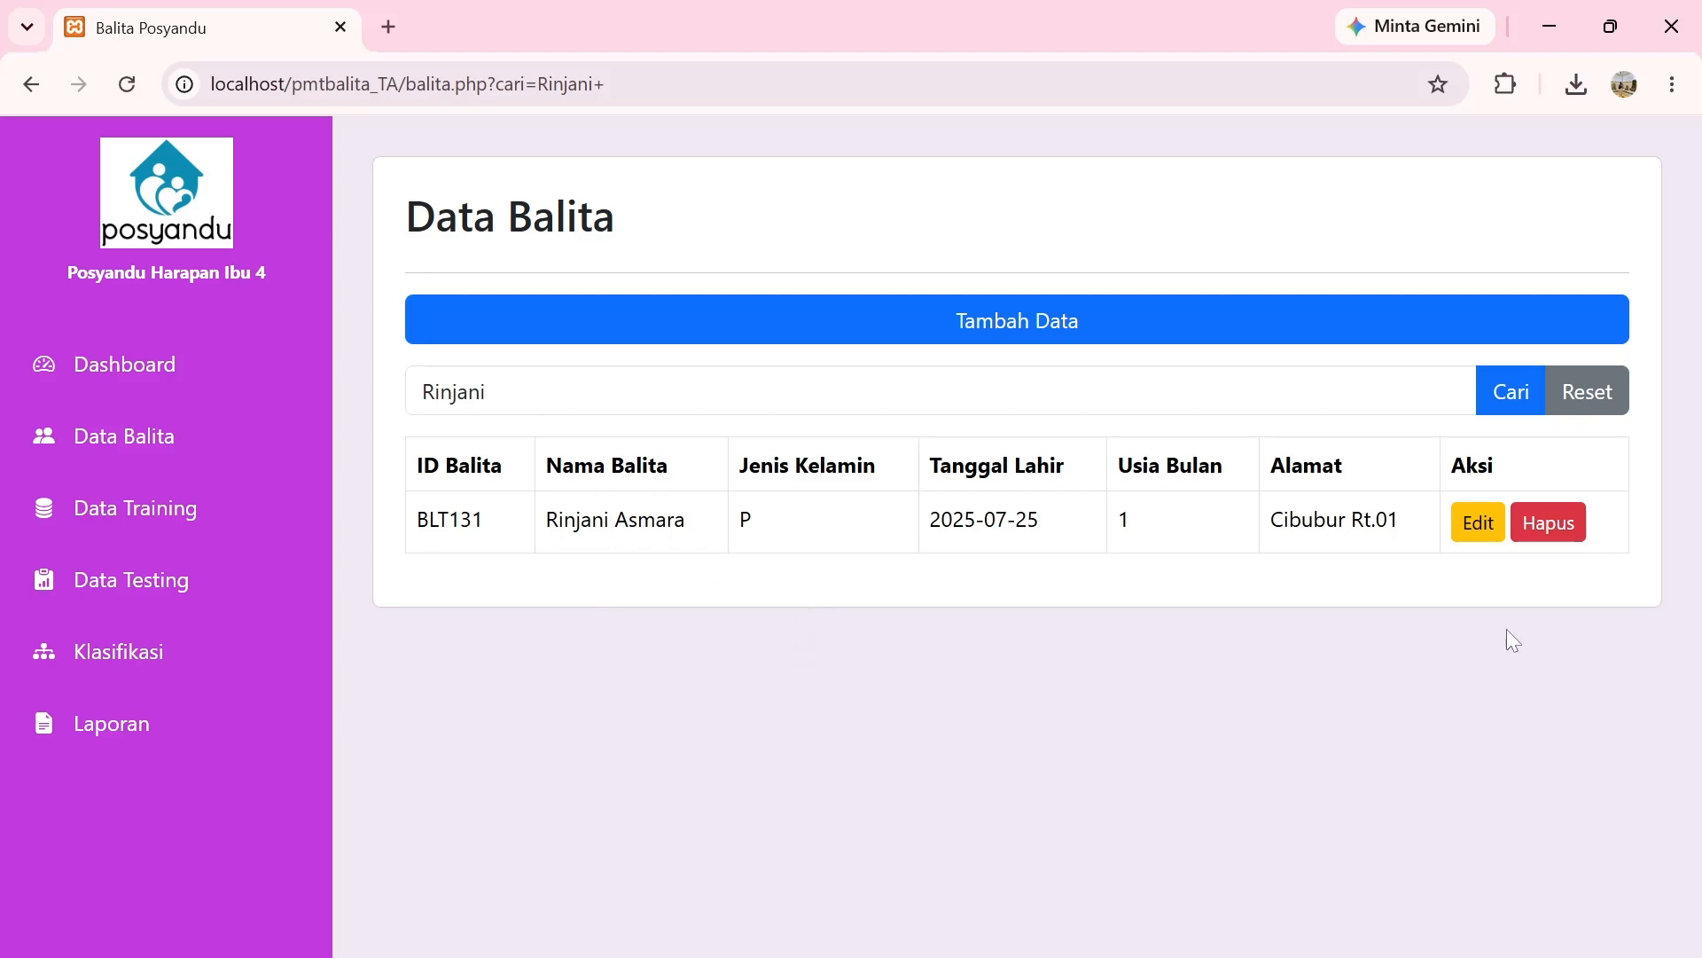
Edit record BLT131 and change its birth date to 25/07/2024.
click(1477, 527)
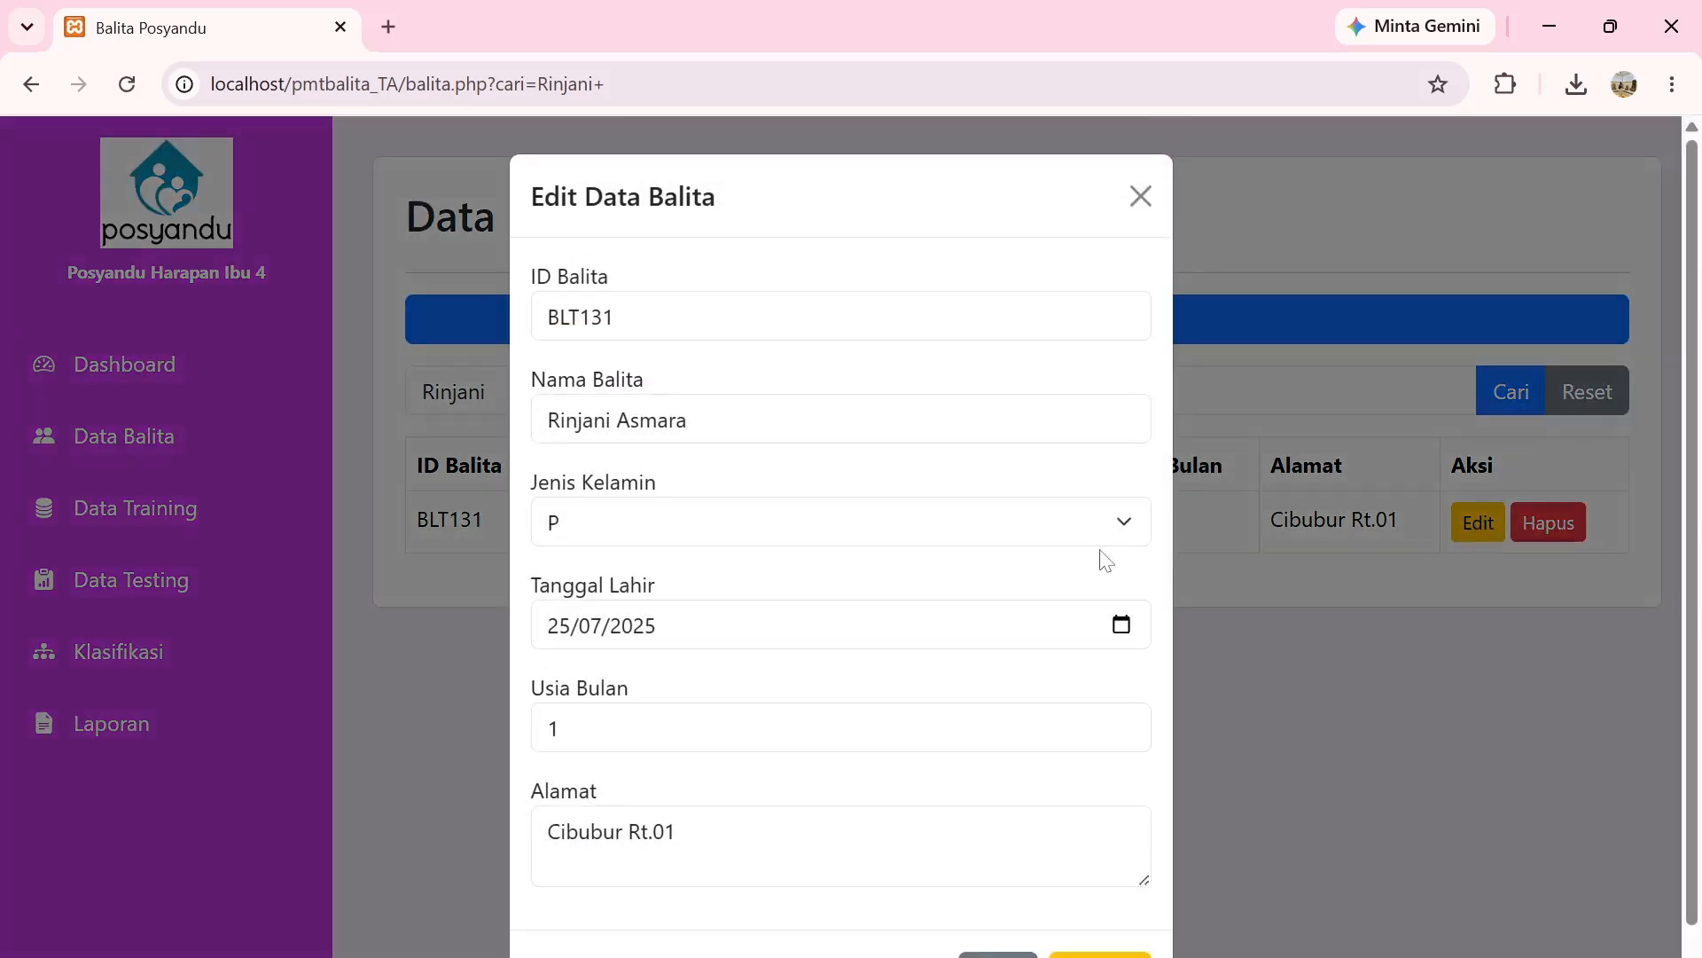
scroll(944, 531, down, 1)
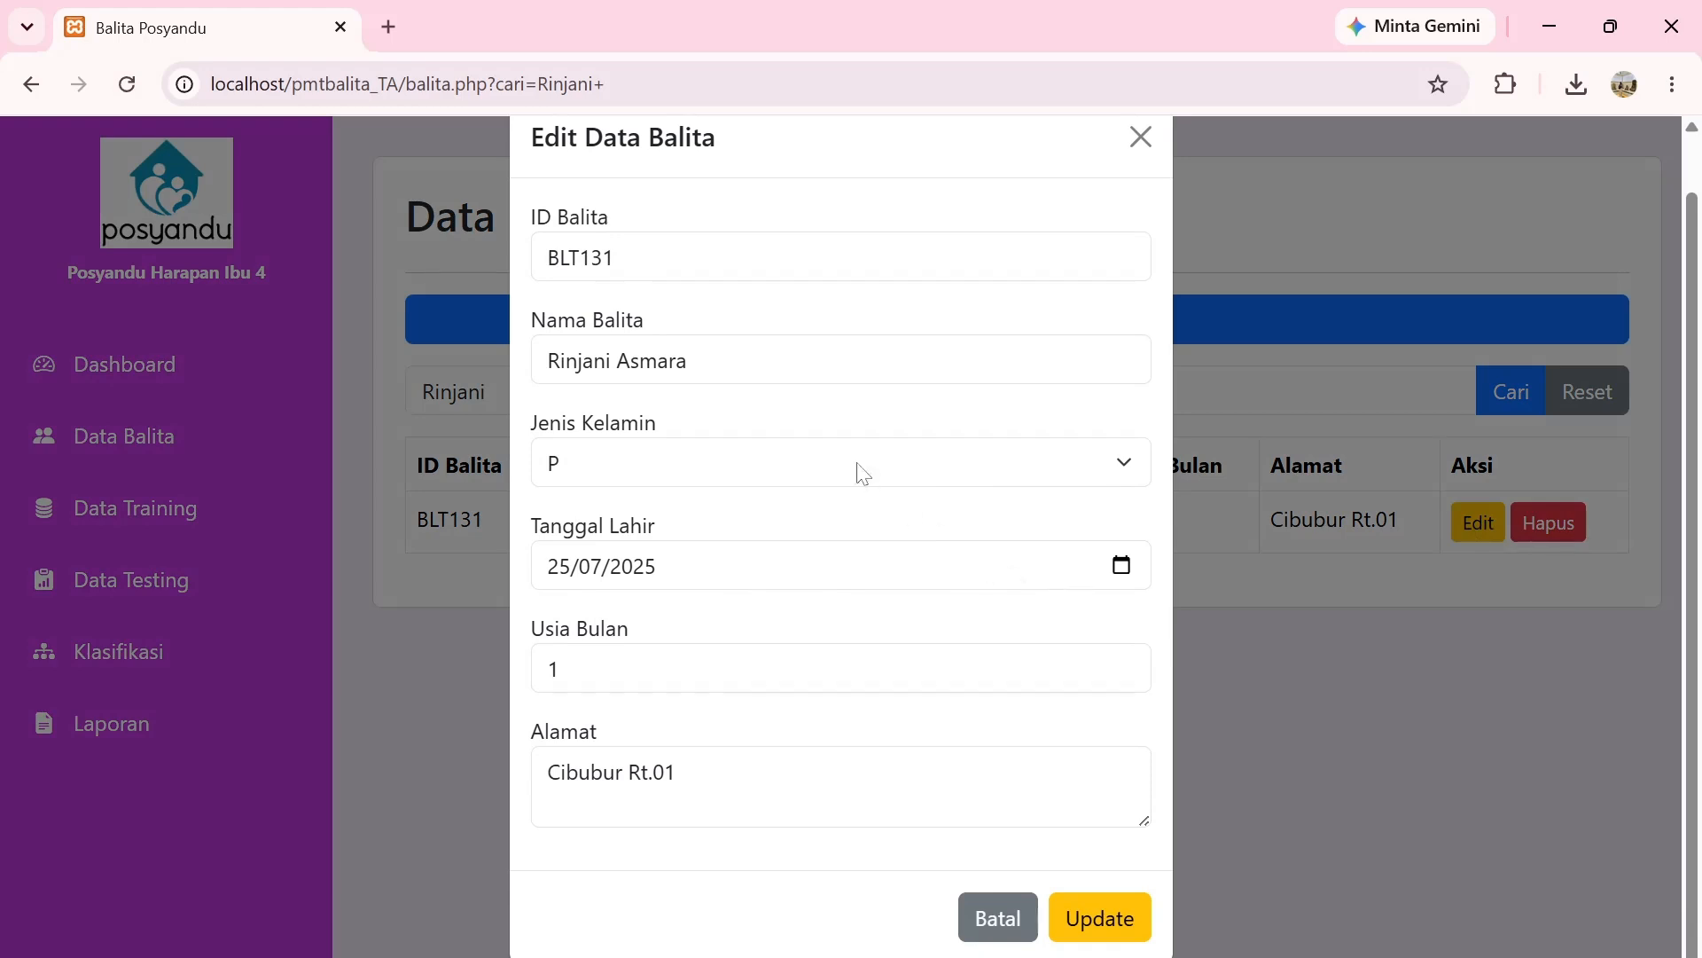
click(1119, 565)
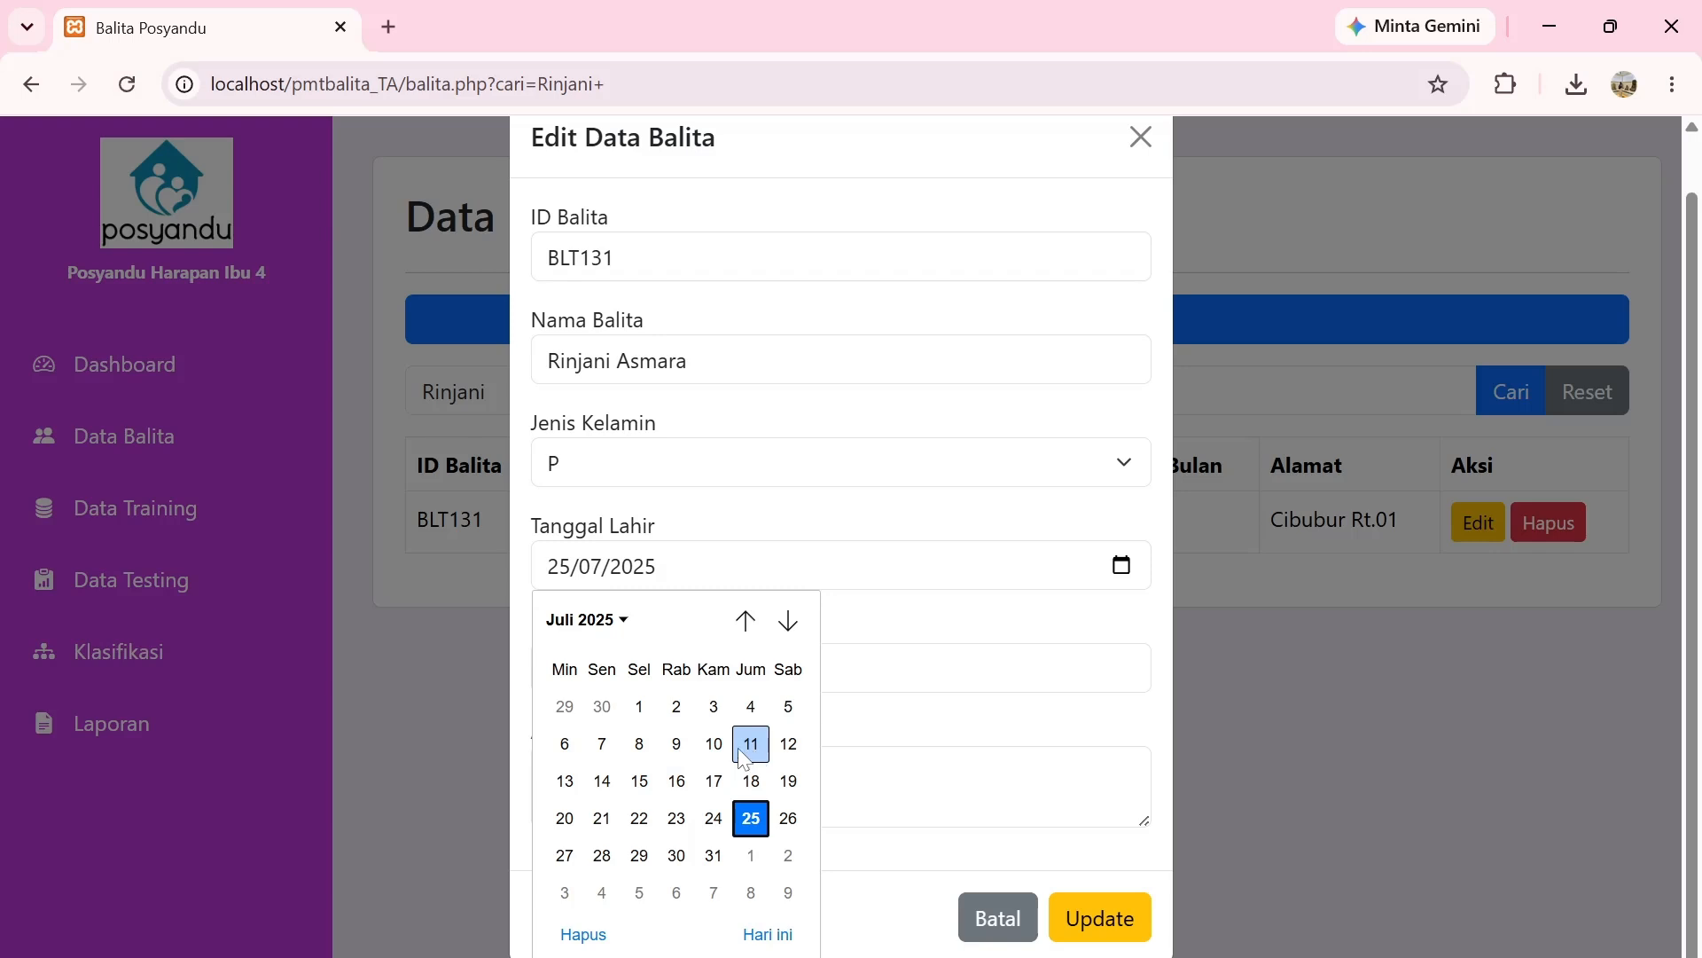
click(626, 623)
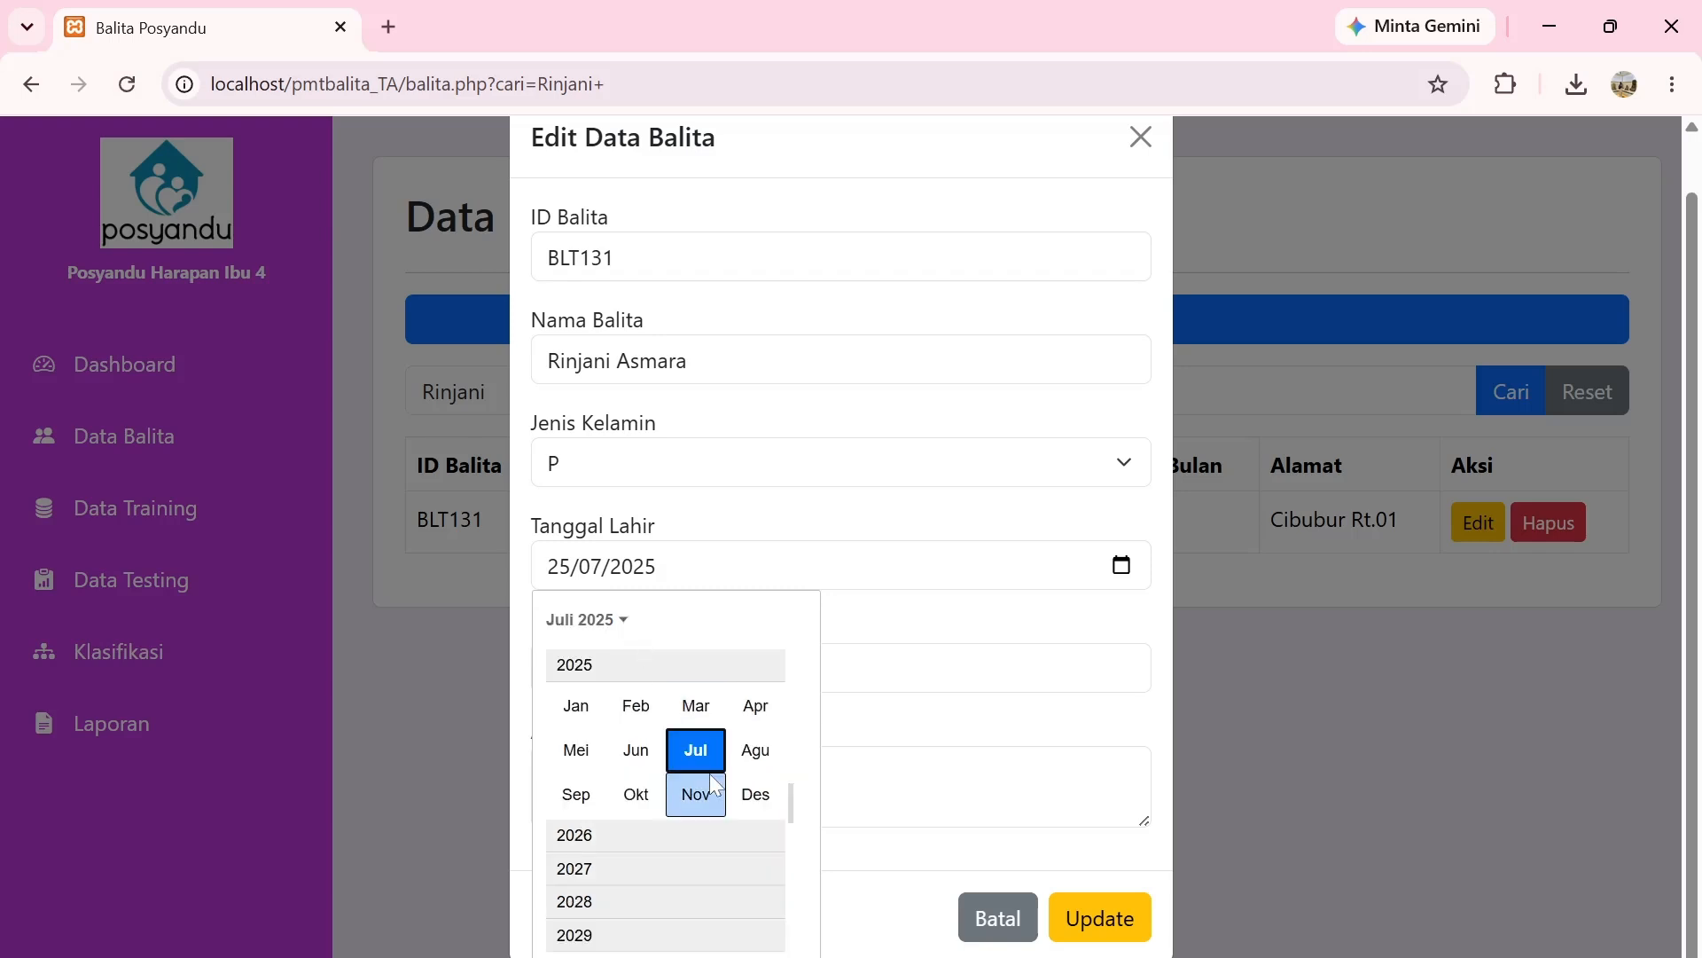
scroll(696, 790, up, 2)
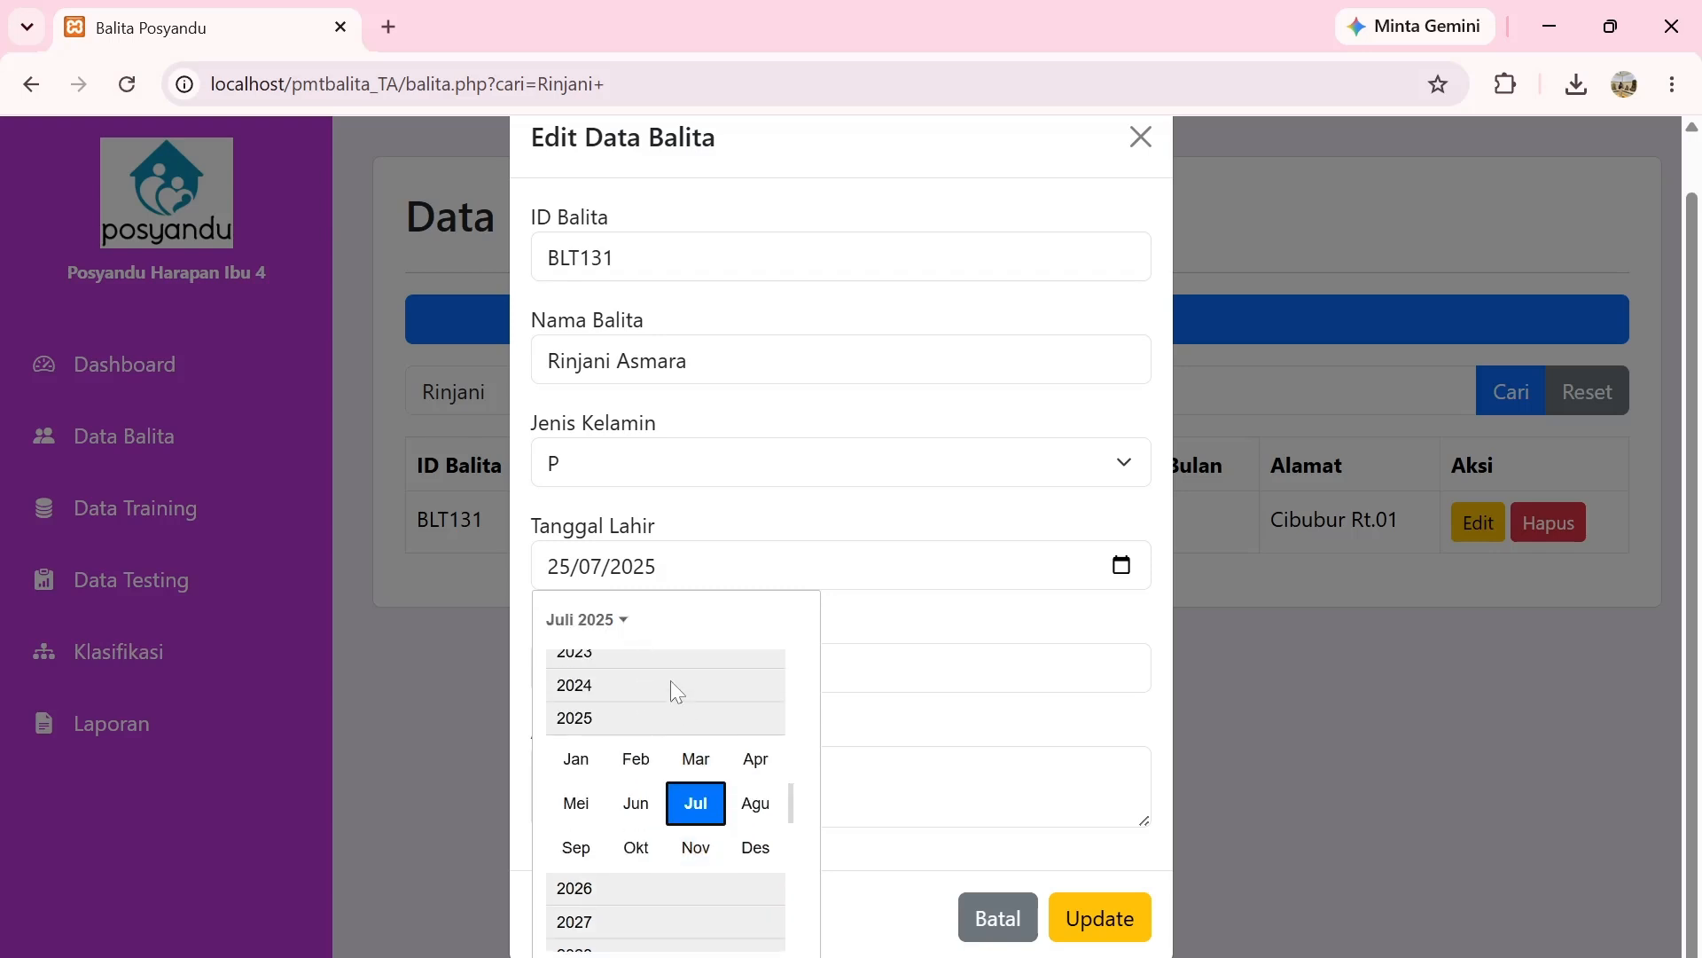
click(672, 687)
click(720, 770)
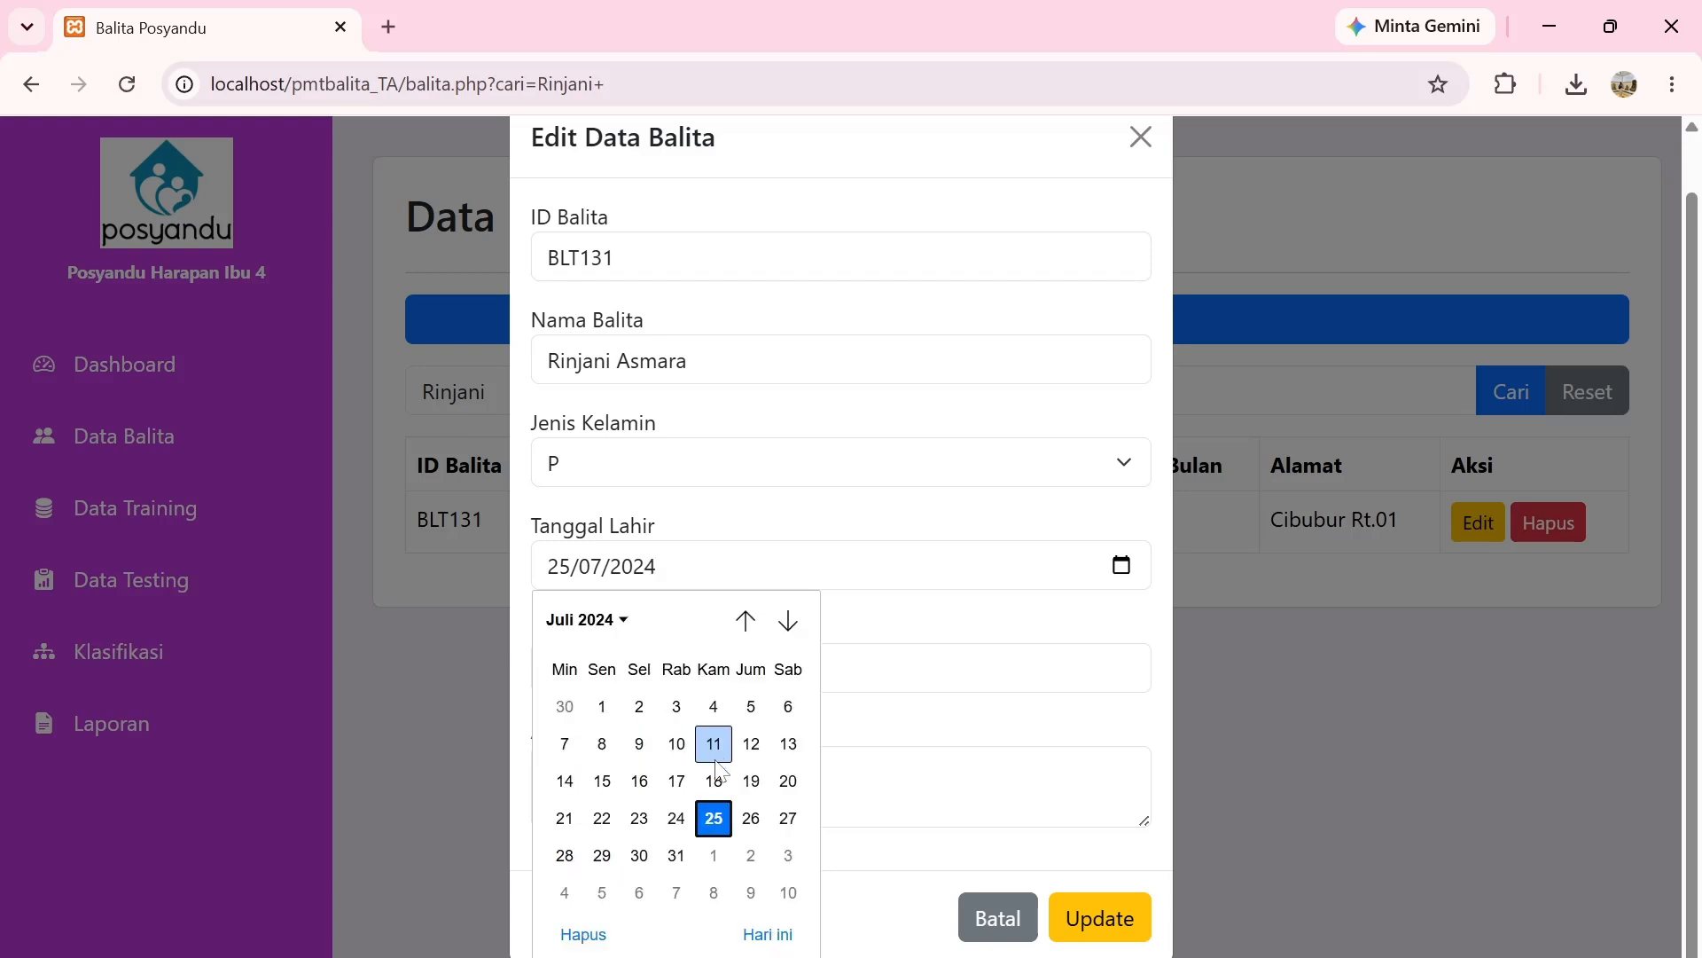
click(712, 814)
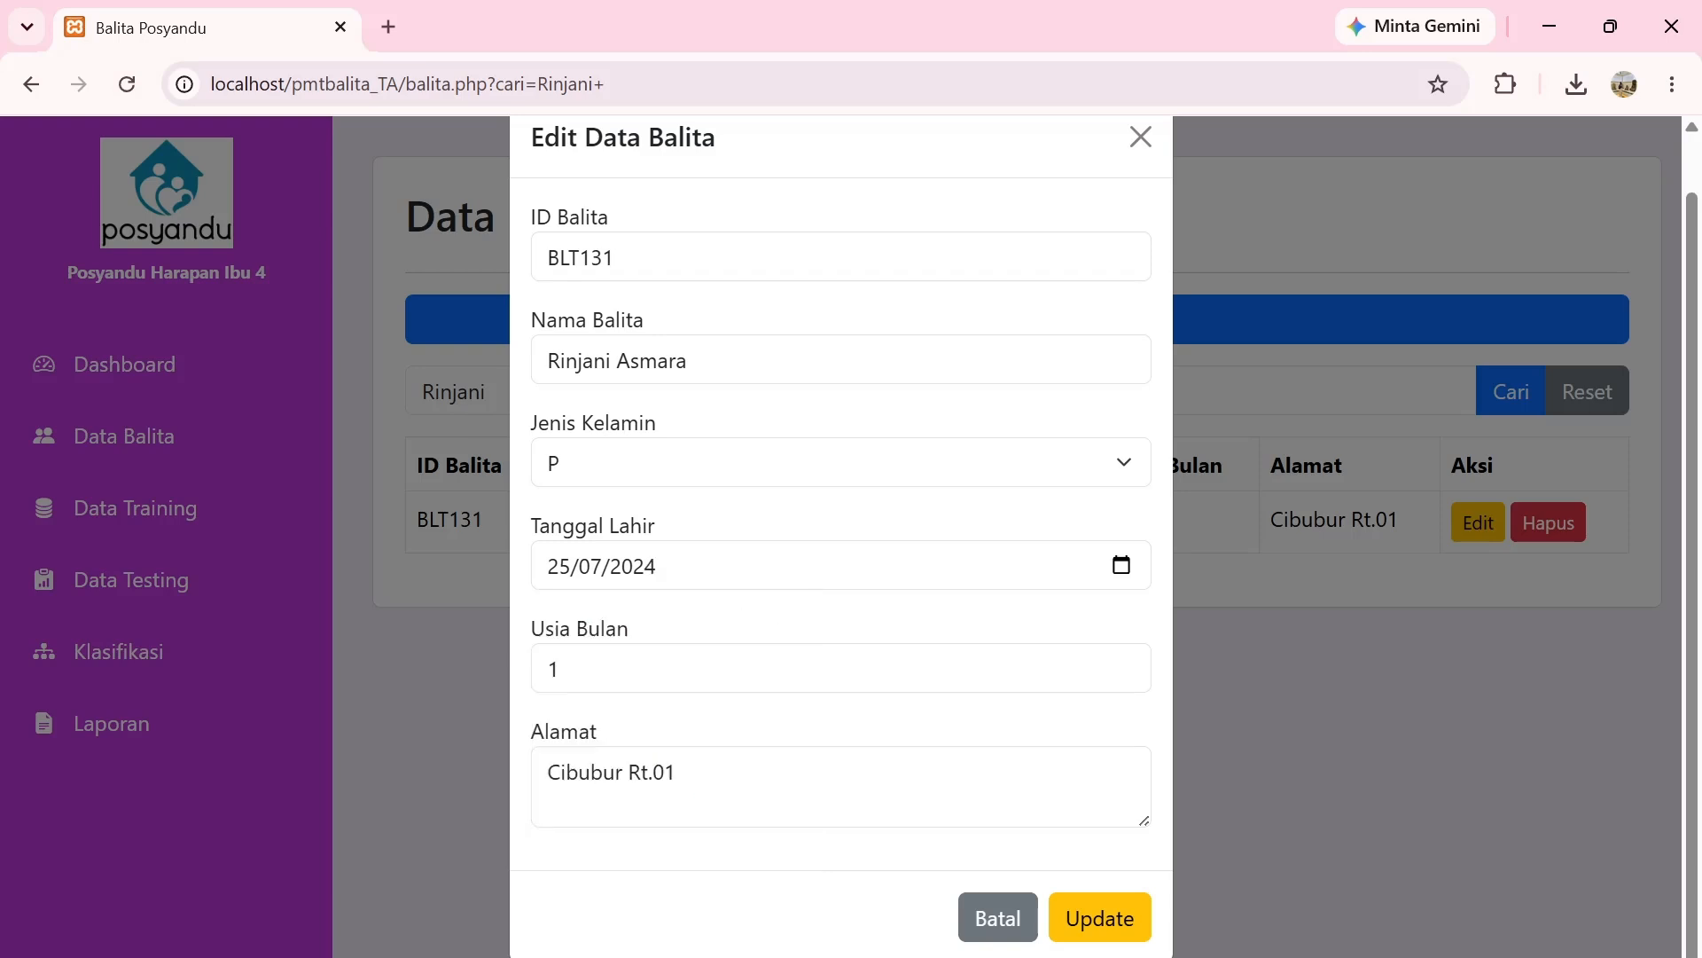
Set Usia Bulan to 2, change the address RT number to 12, and update.
click(621, 669)
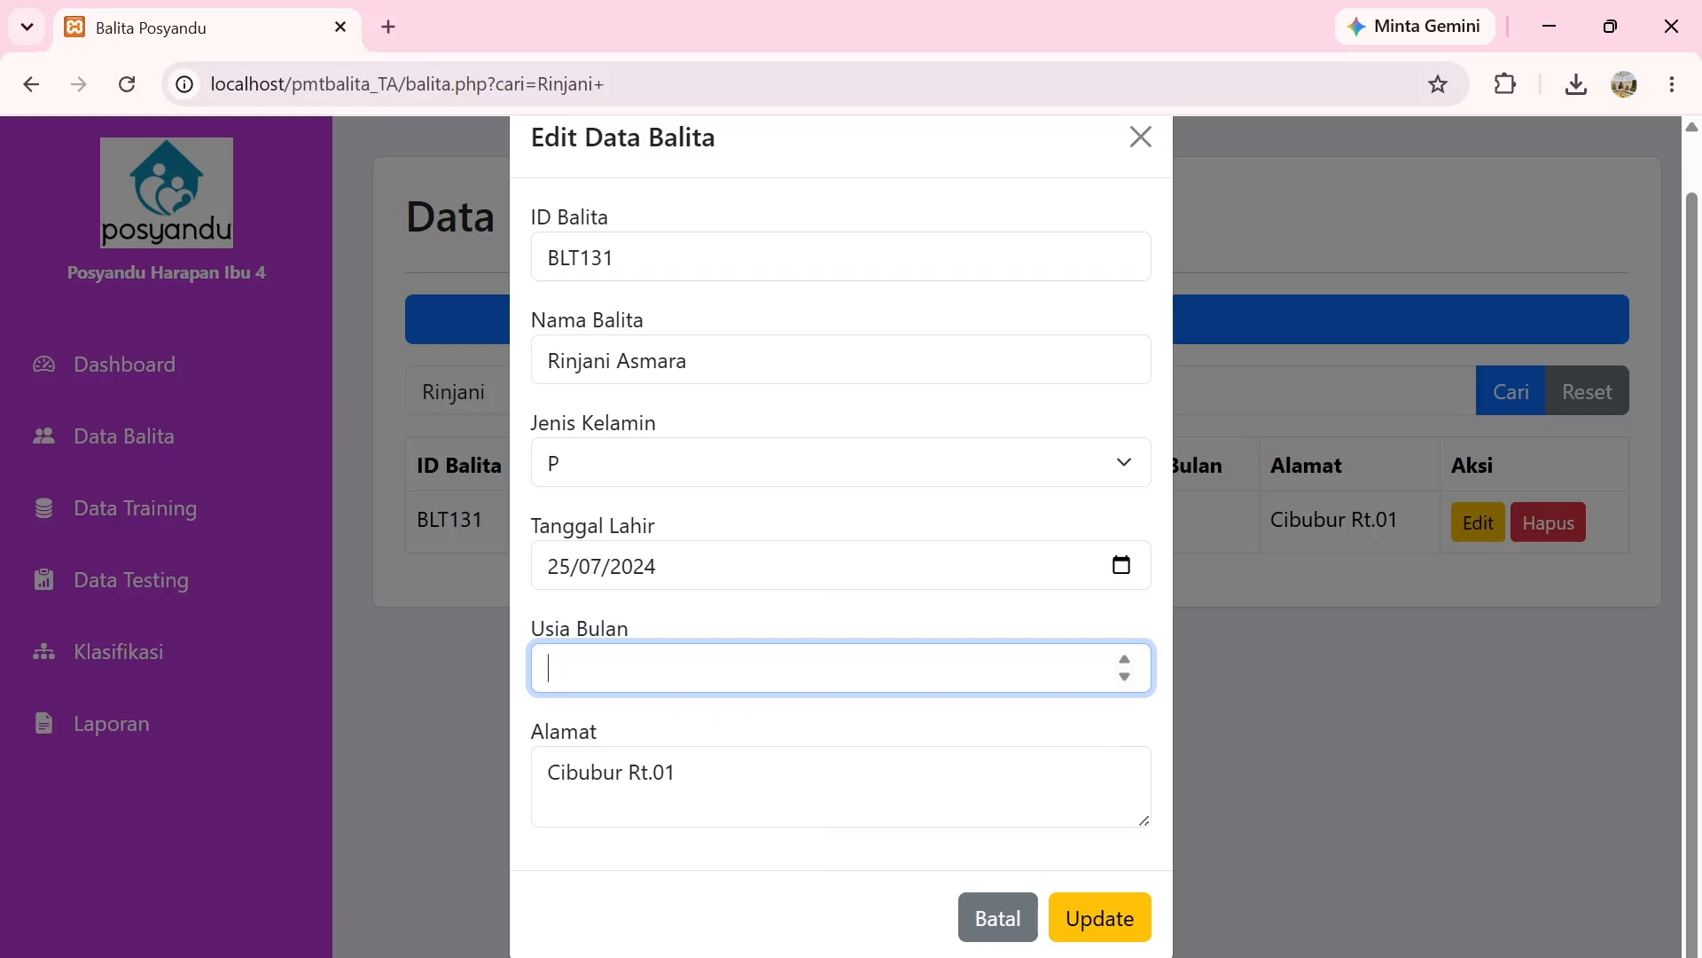
text(2)
click(700, 774)
key(BackSpace)
key(BackSpace)
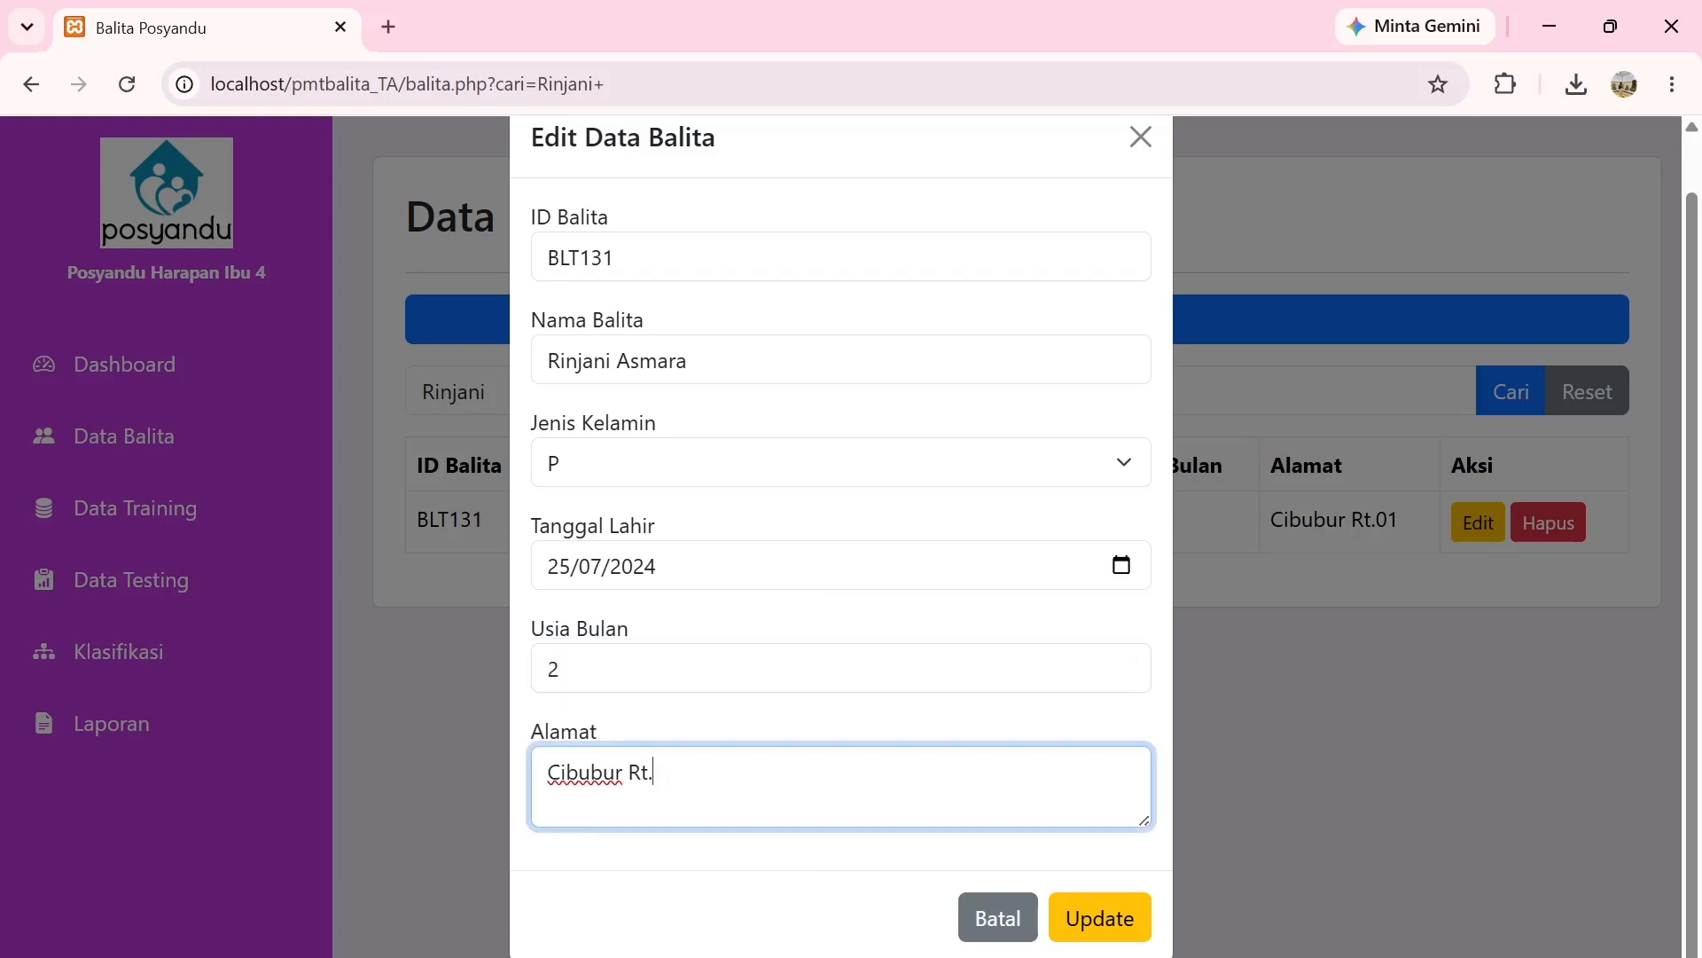
text(12)
click(1092, 930)
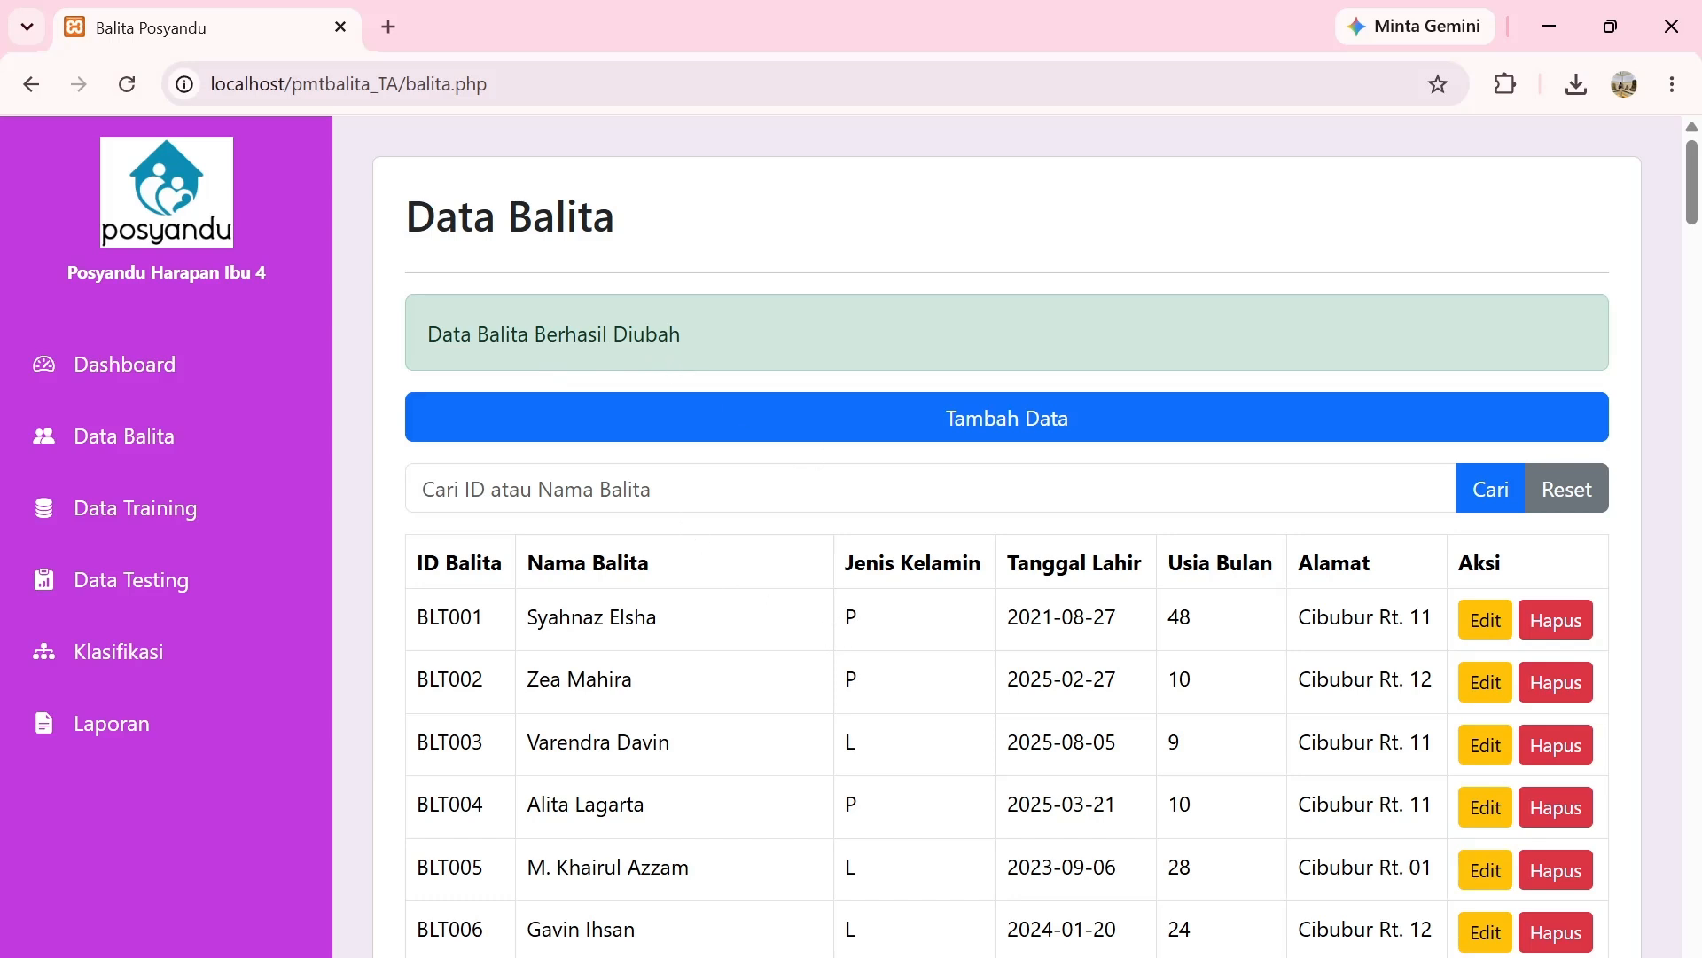
Search again by the child's name using the autofill suggestion to show BLT131.
click(963, 490)
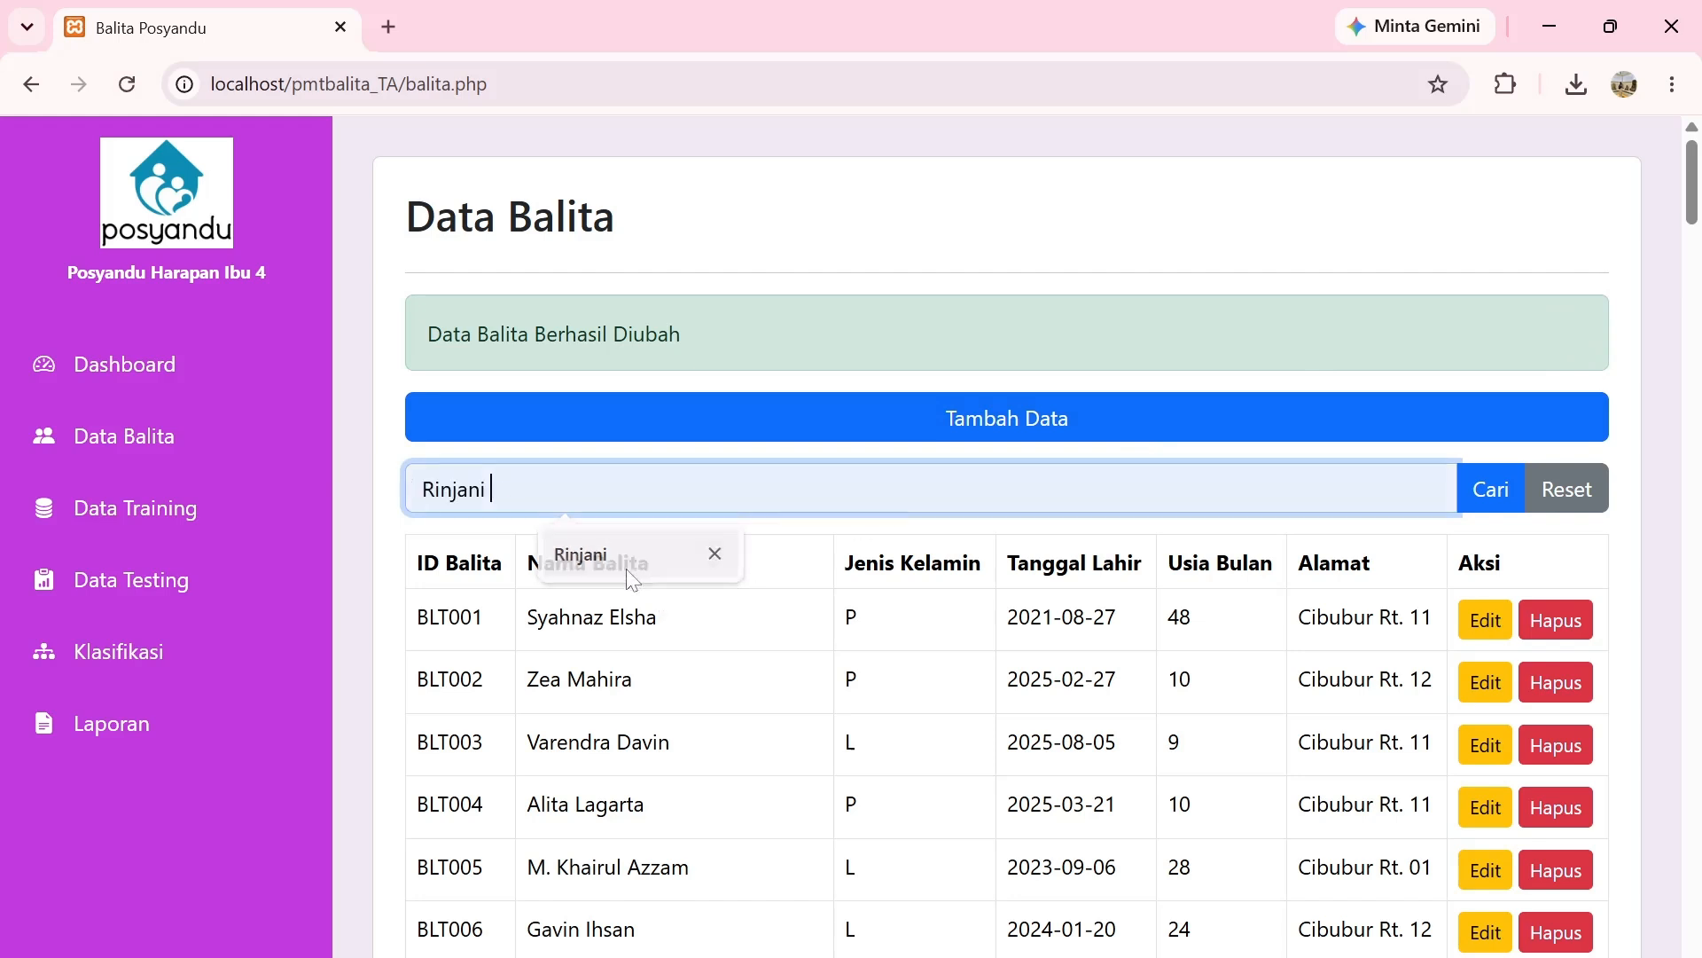
click(580, 554)
key(Return)
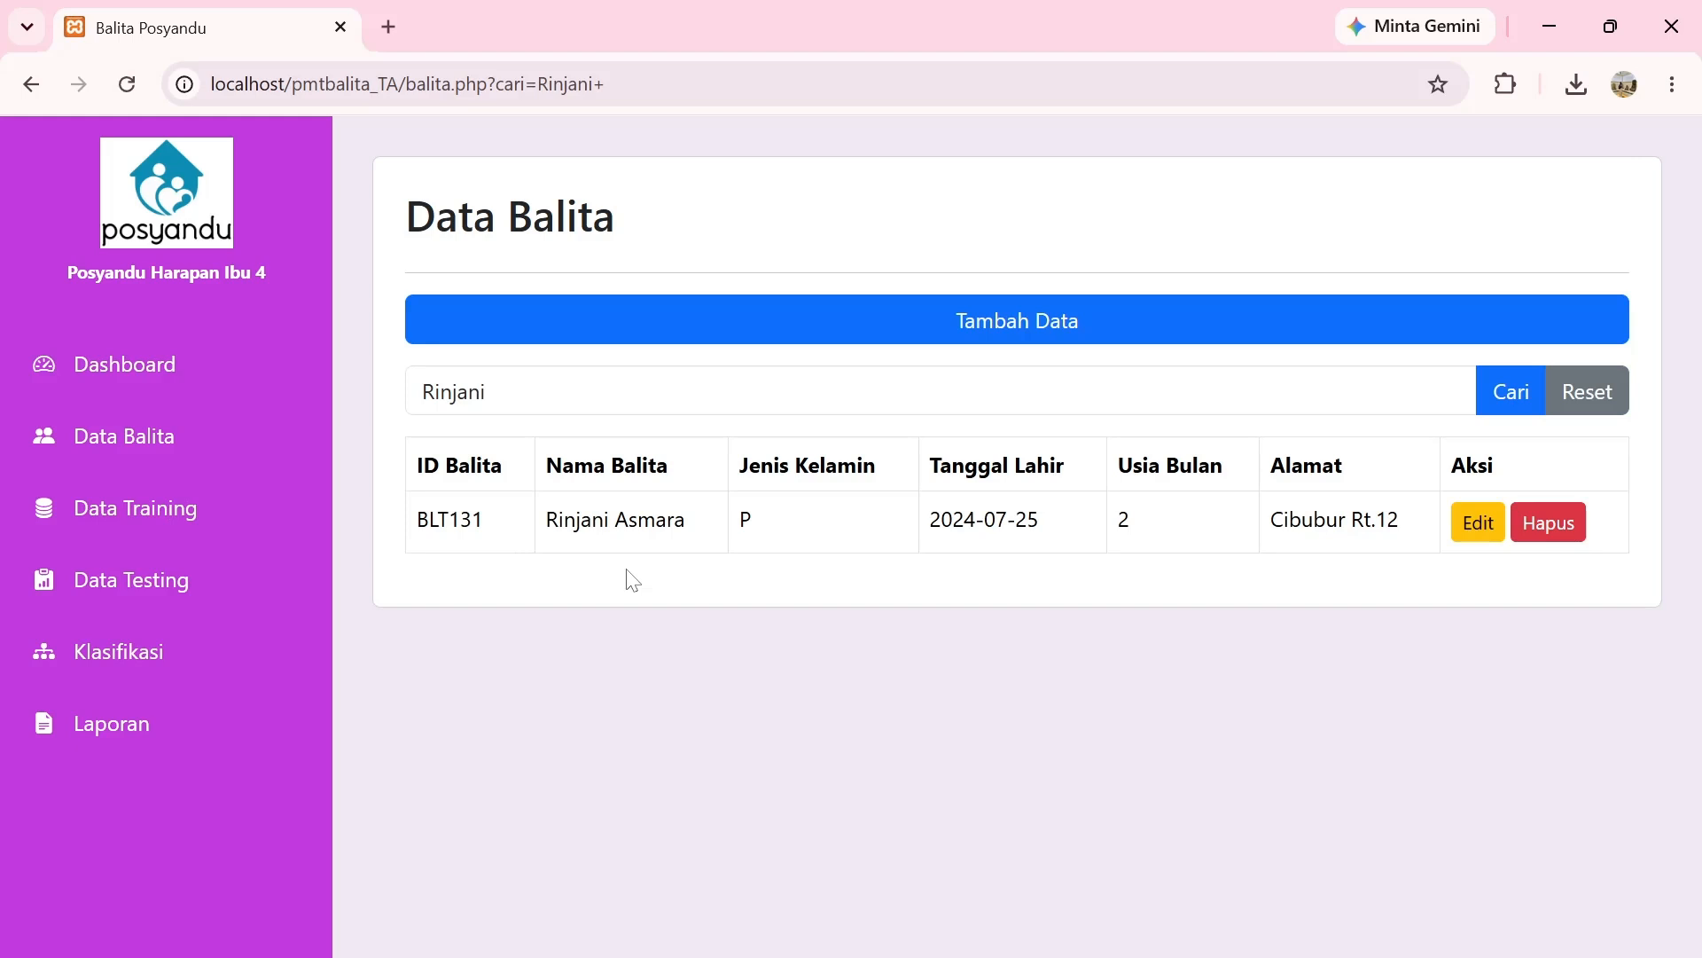
Delete toddler record BLT131 and confirm the deletion.
click(1543, 532)
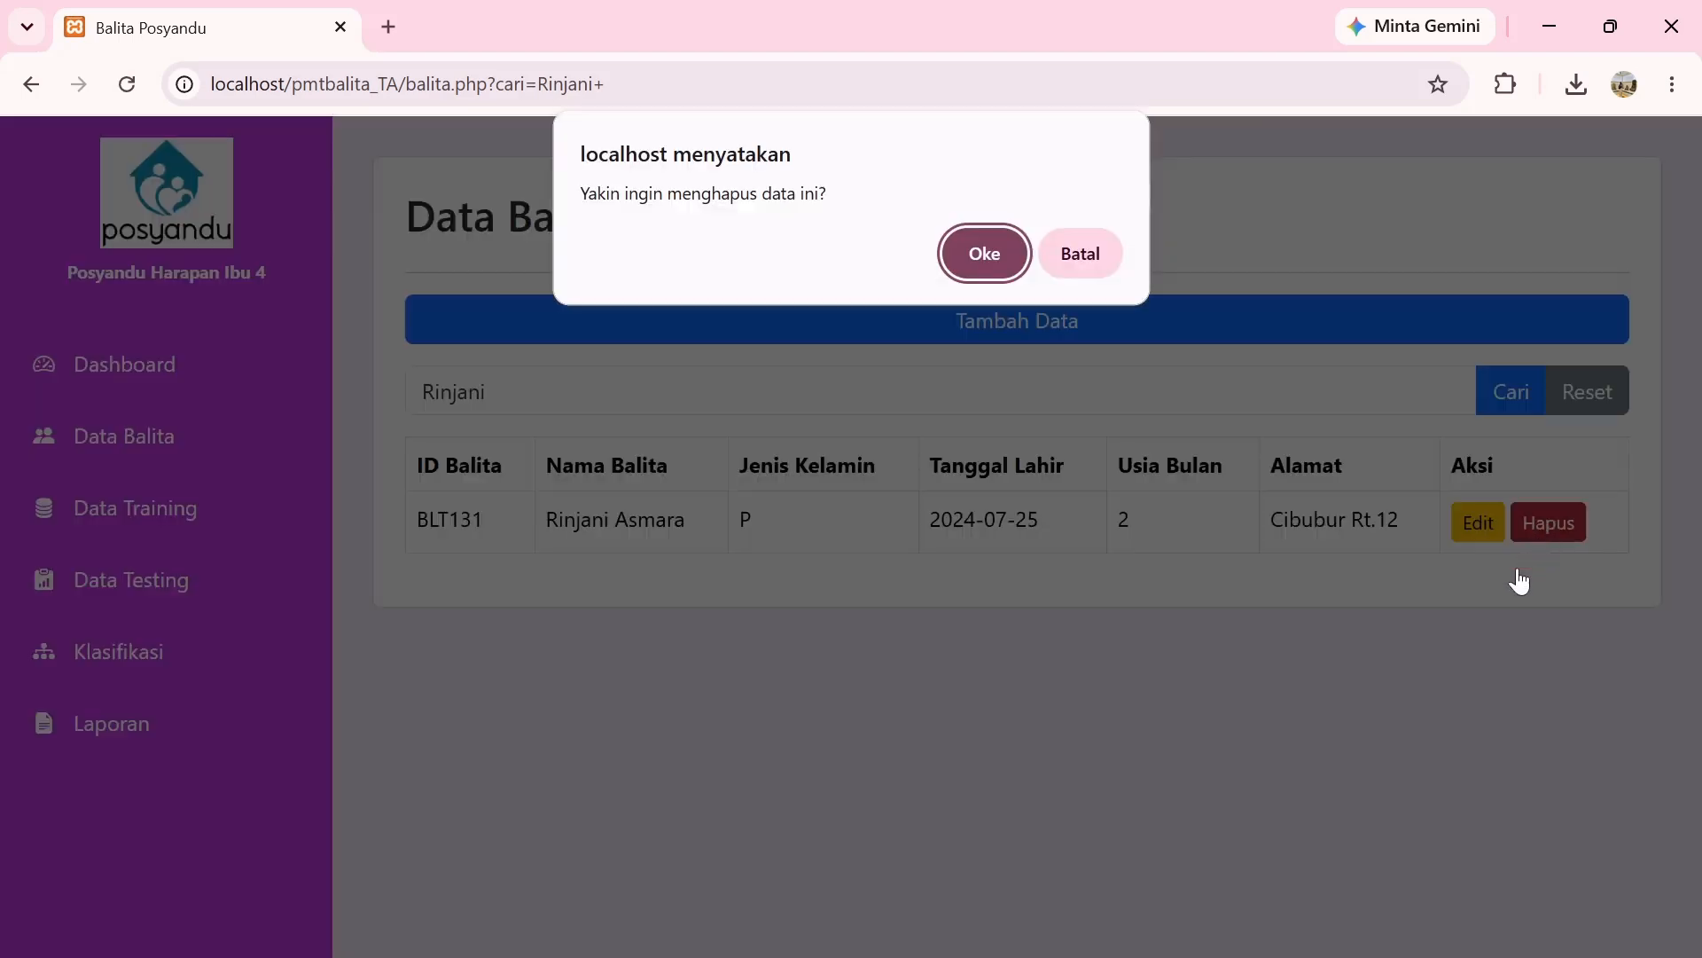
click(979, 254)
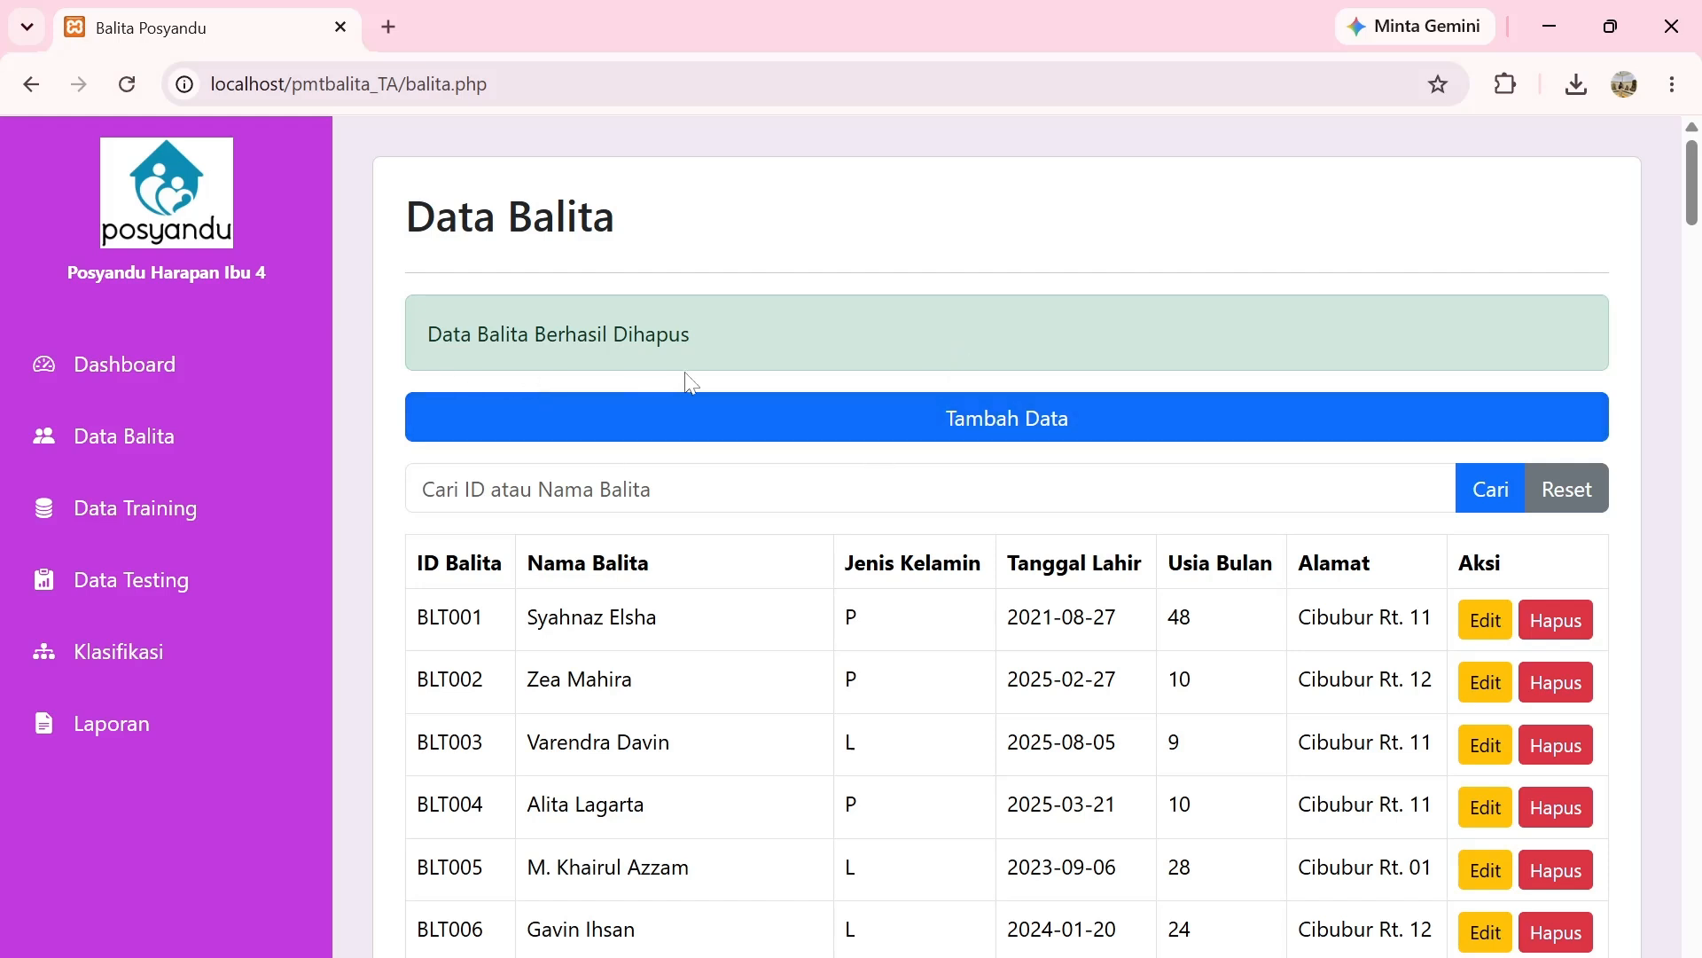
Start a new toddler record with ID BLT132 and enter the child's name.
click(939, 413)
click(725, 317)
click(729, 381)
key(BackSpace)
text(2)
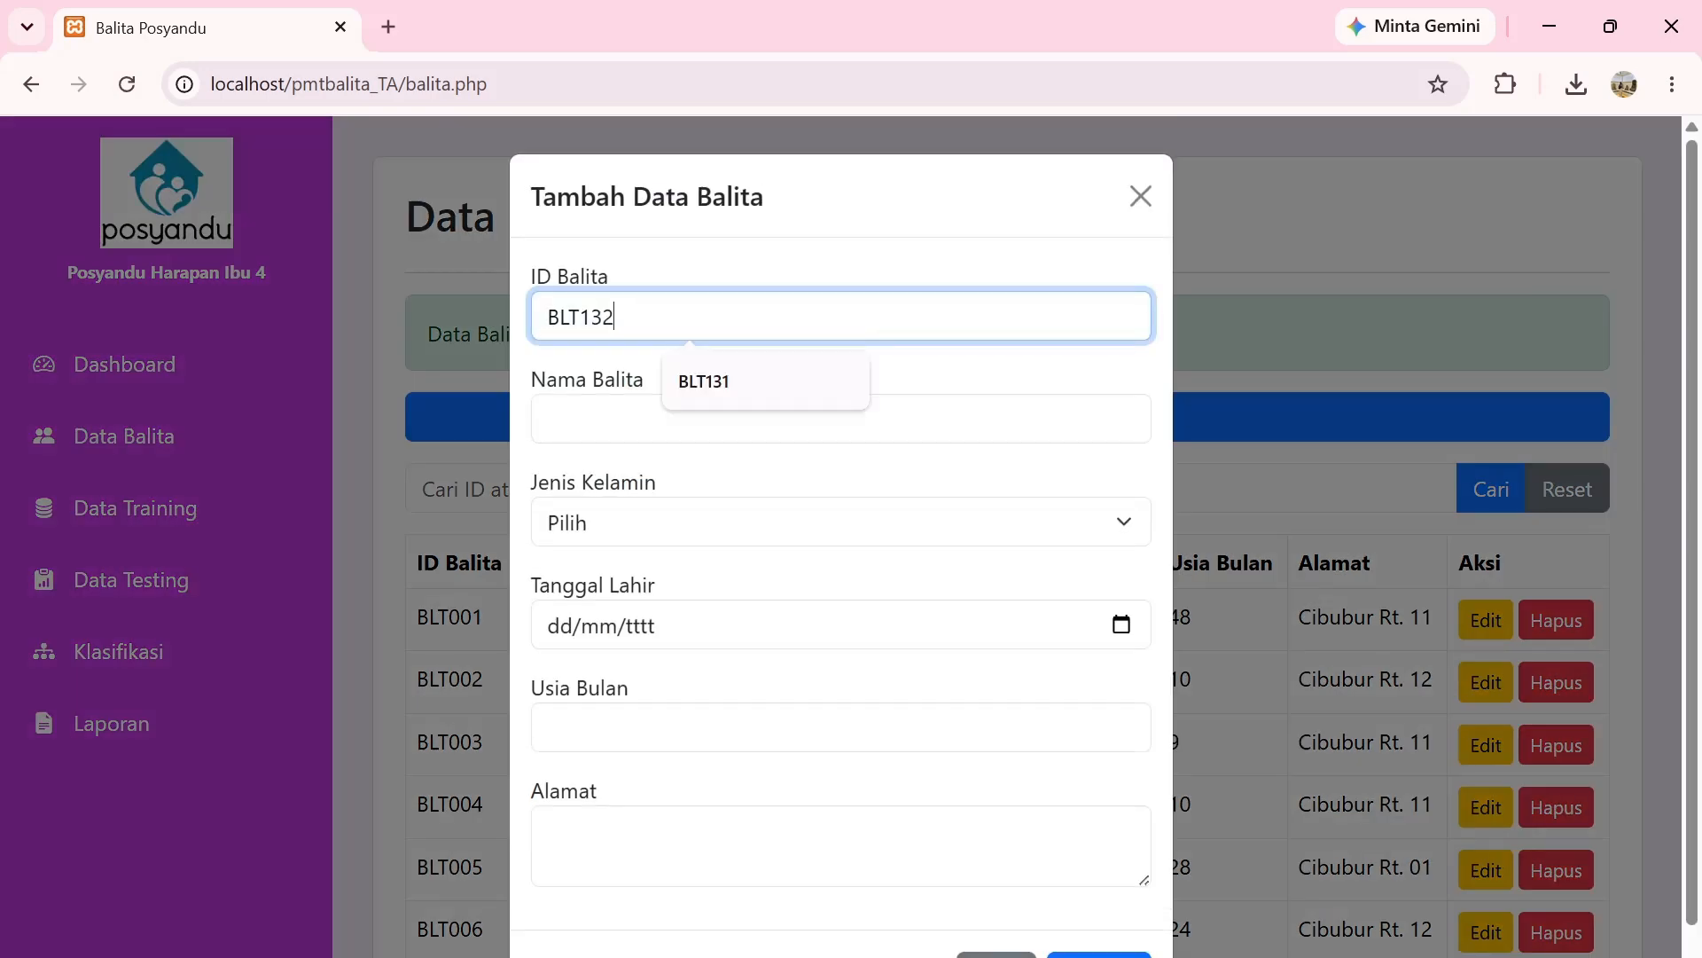
key(Tab)
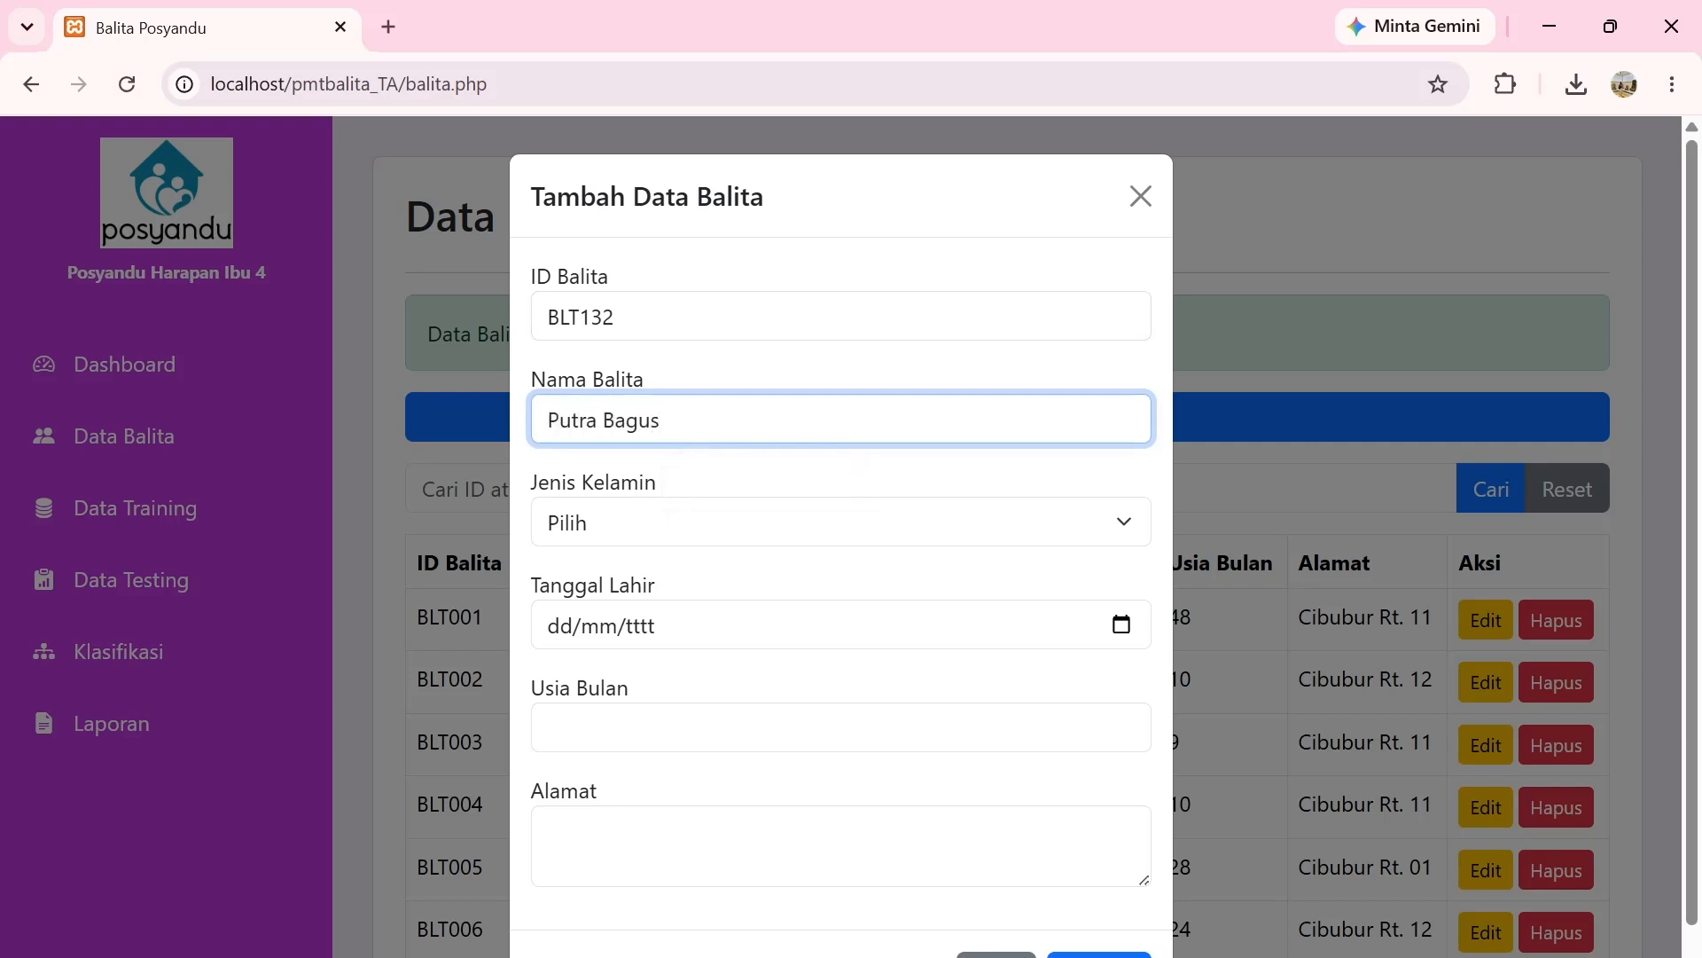
Set gender L, birth date 25/06/2024, age 2 months, and fill in the address.
click(674, 523)
click(662, 608)
click(1122, 626)
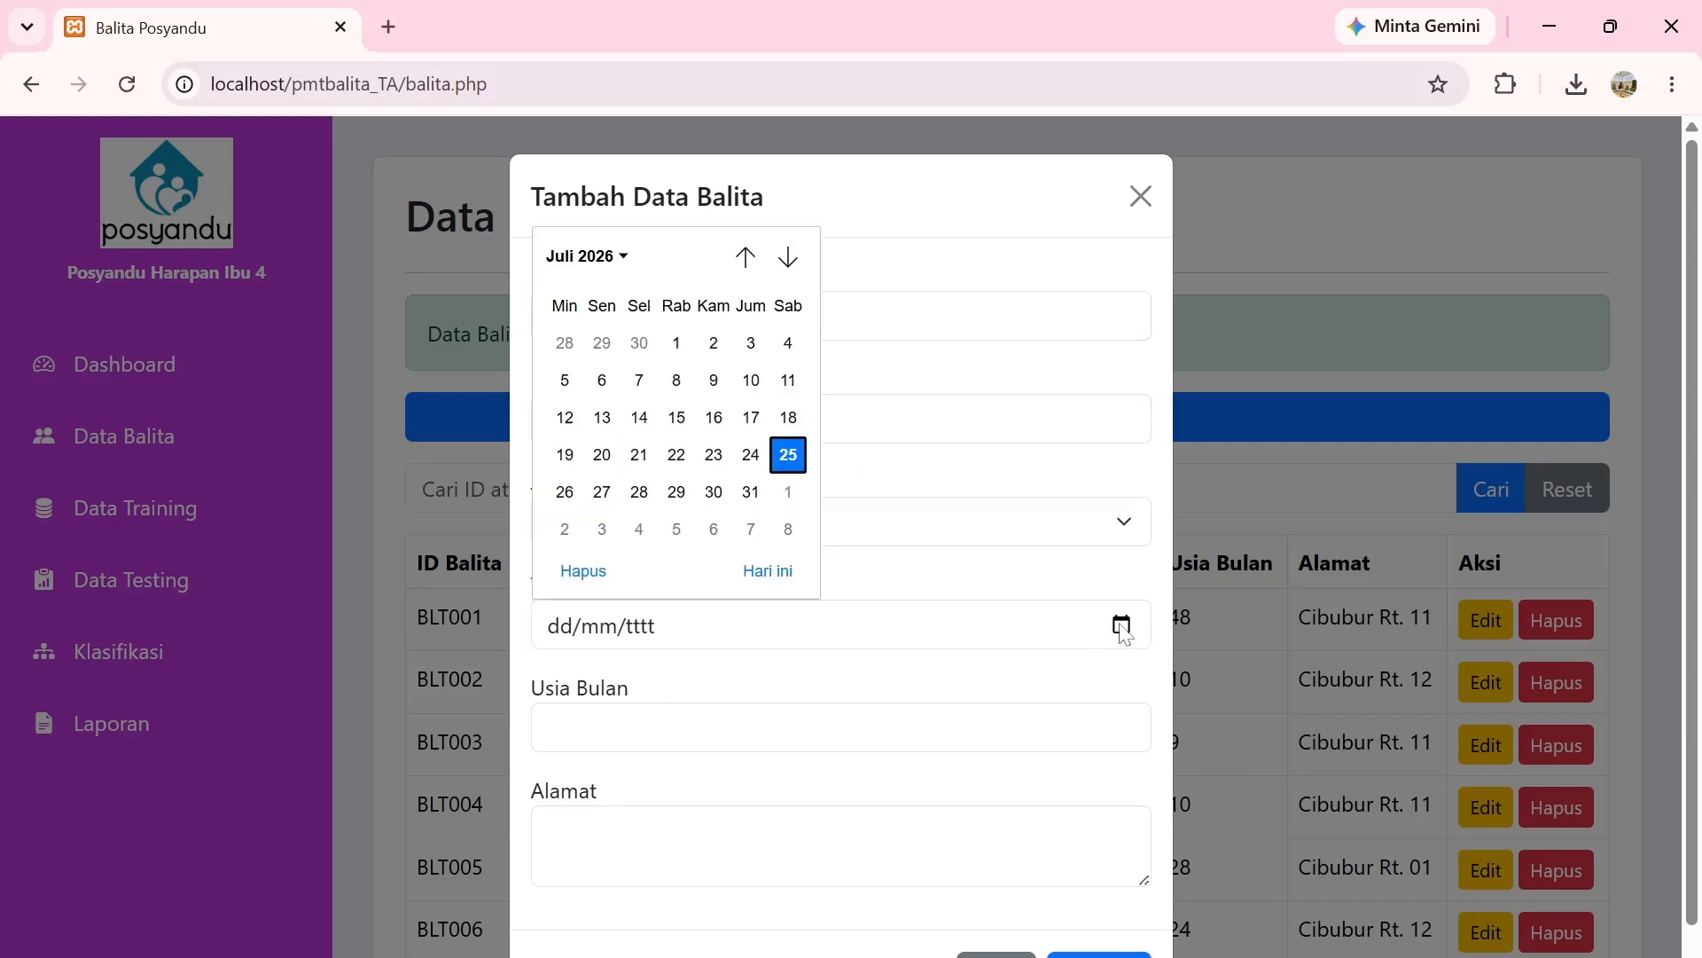
click(587, 256)
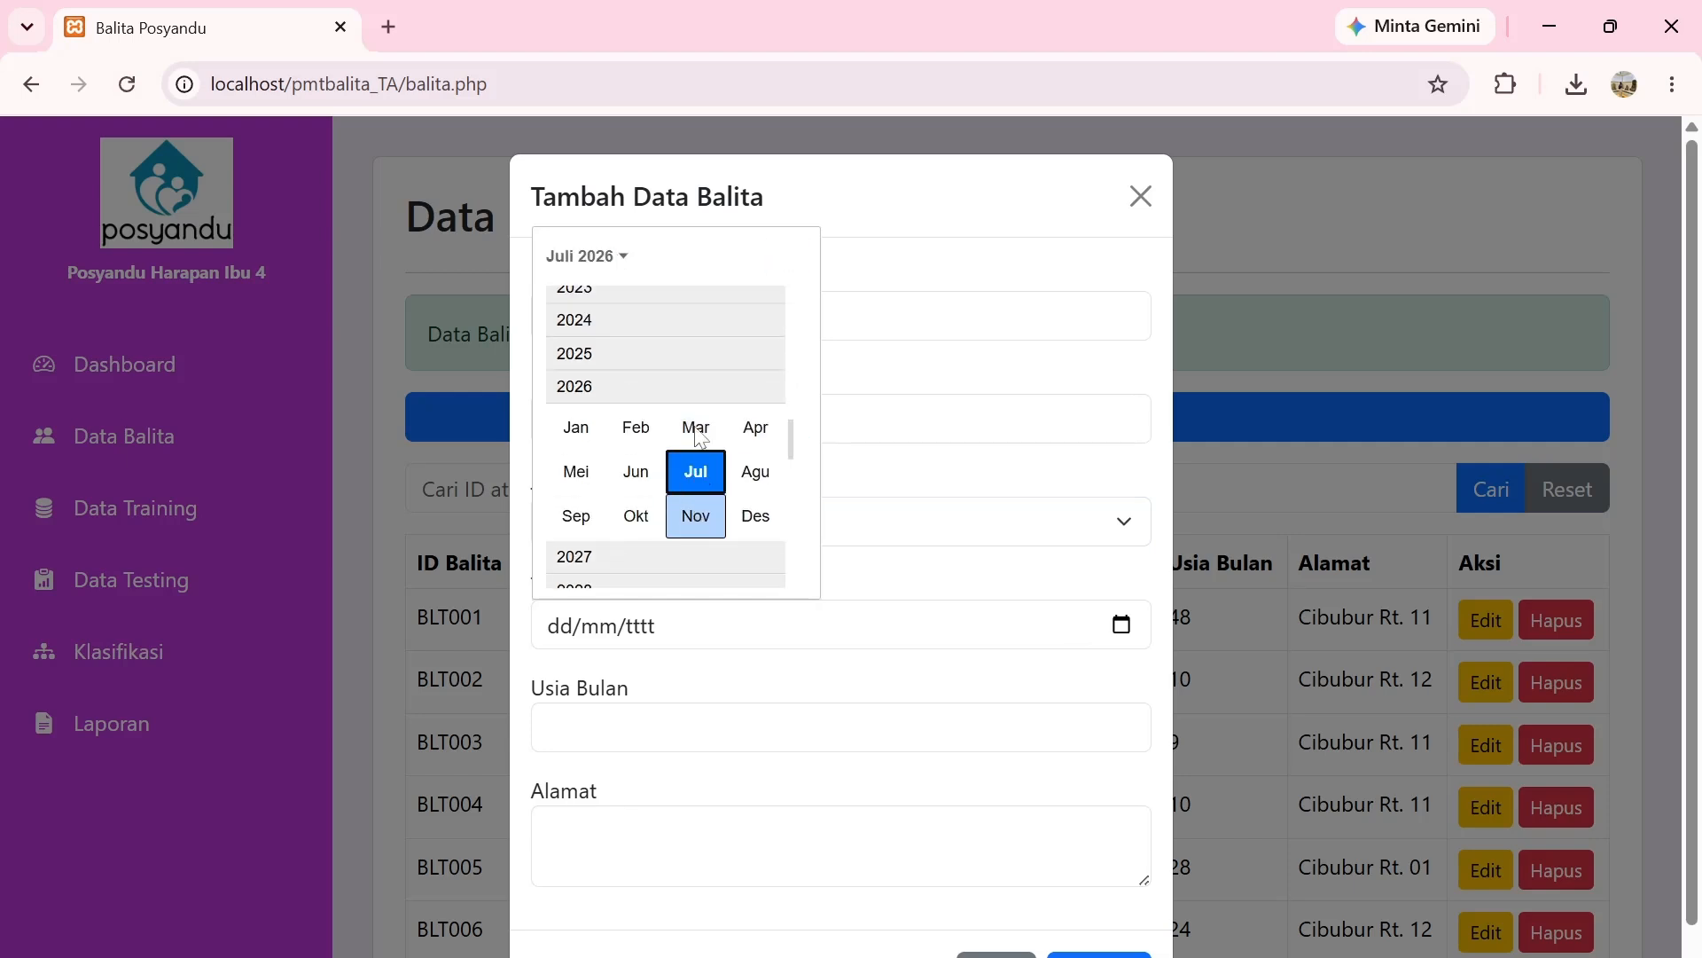
click(647, 321)
click(639, 384)
click(639, 486)
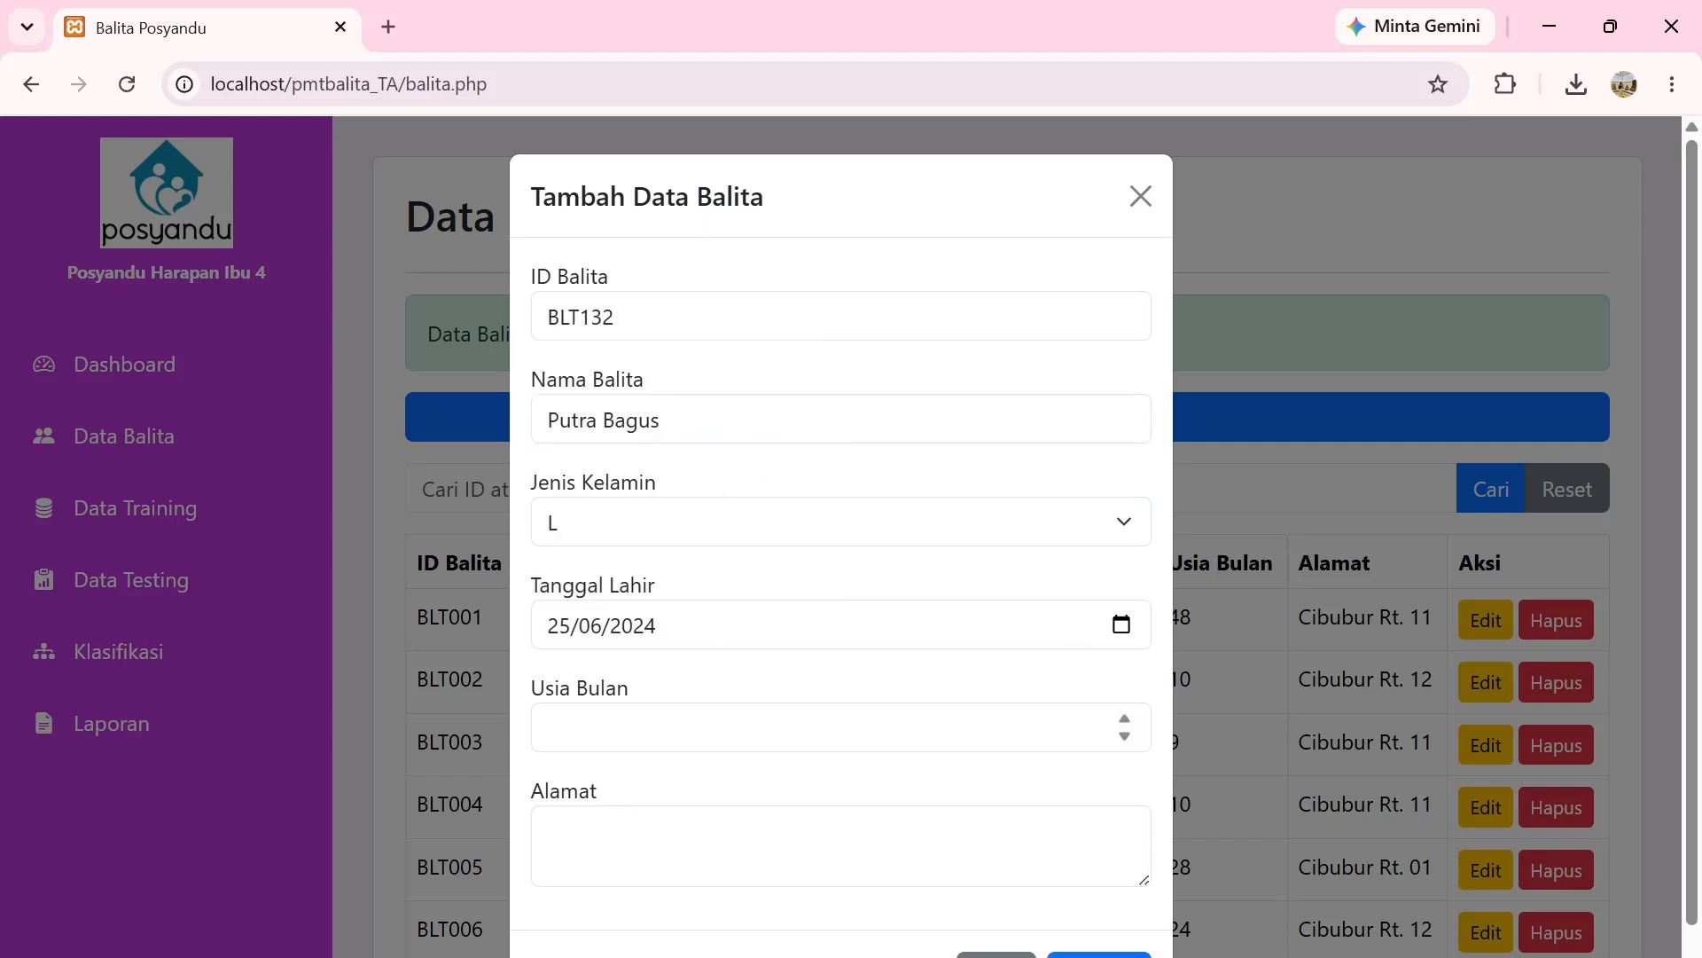
click(640, 729)
text(2)
click(637, 838)
text(C)
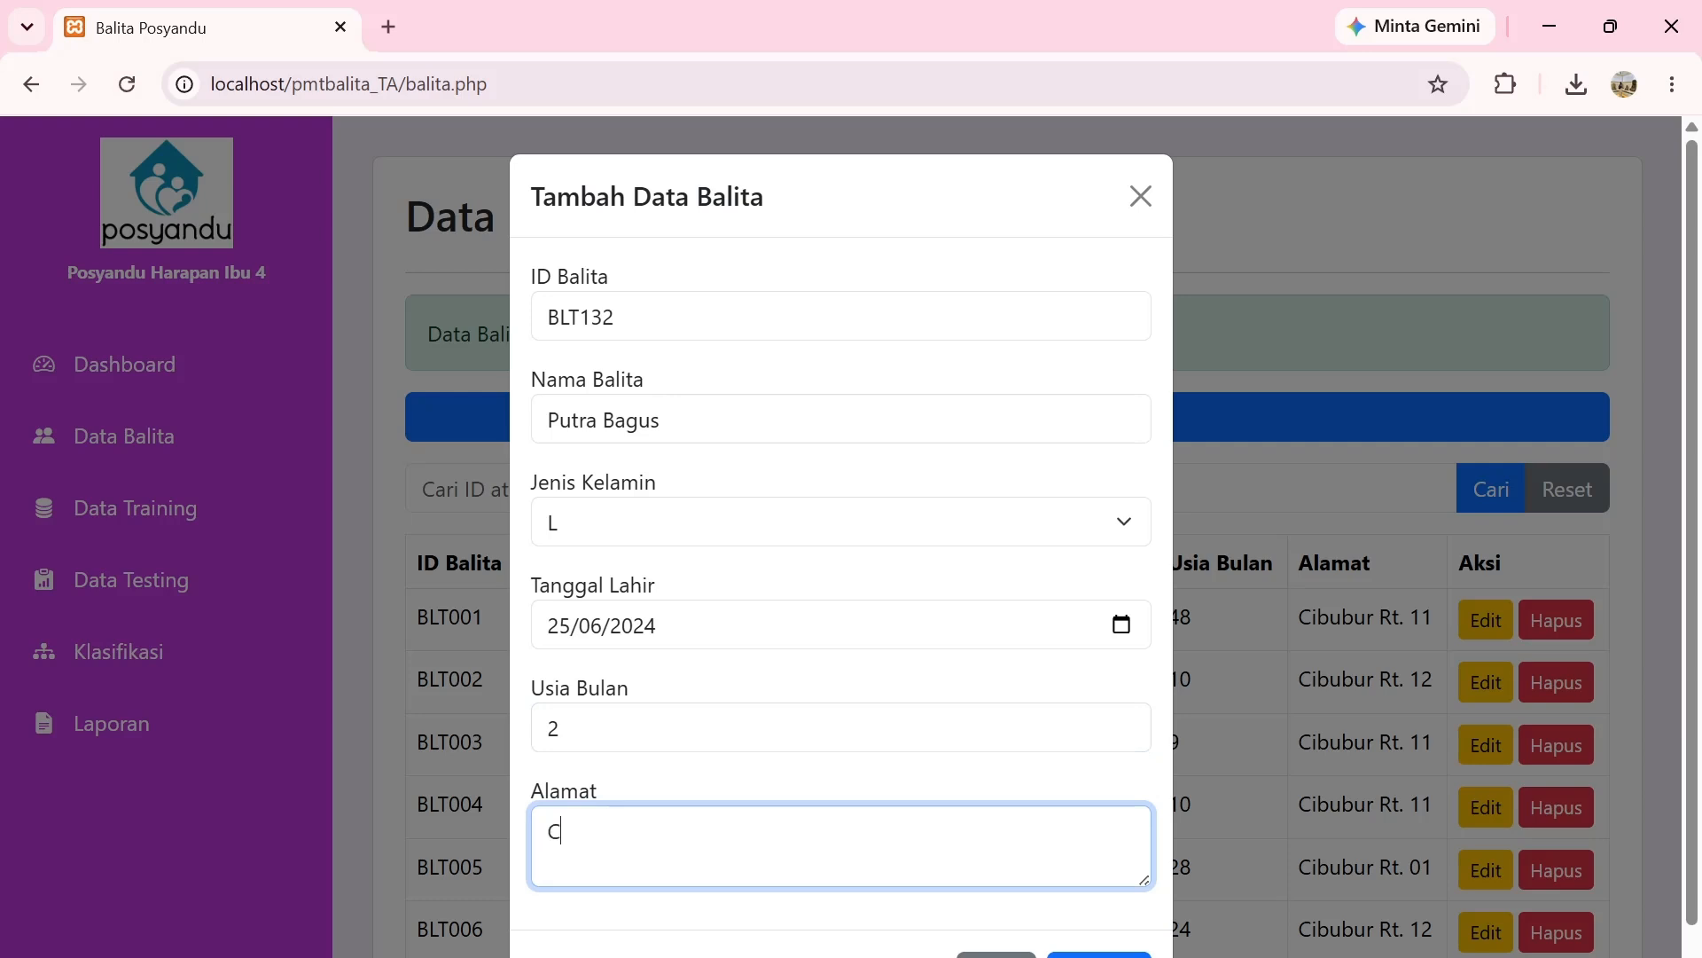
text(ibubur Rt. 11)
click(1100, 954)
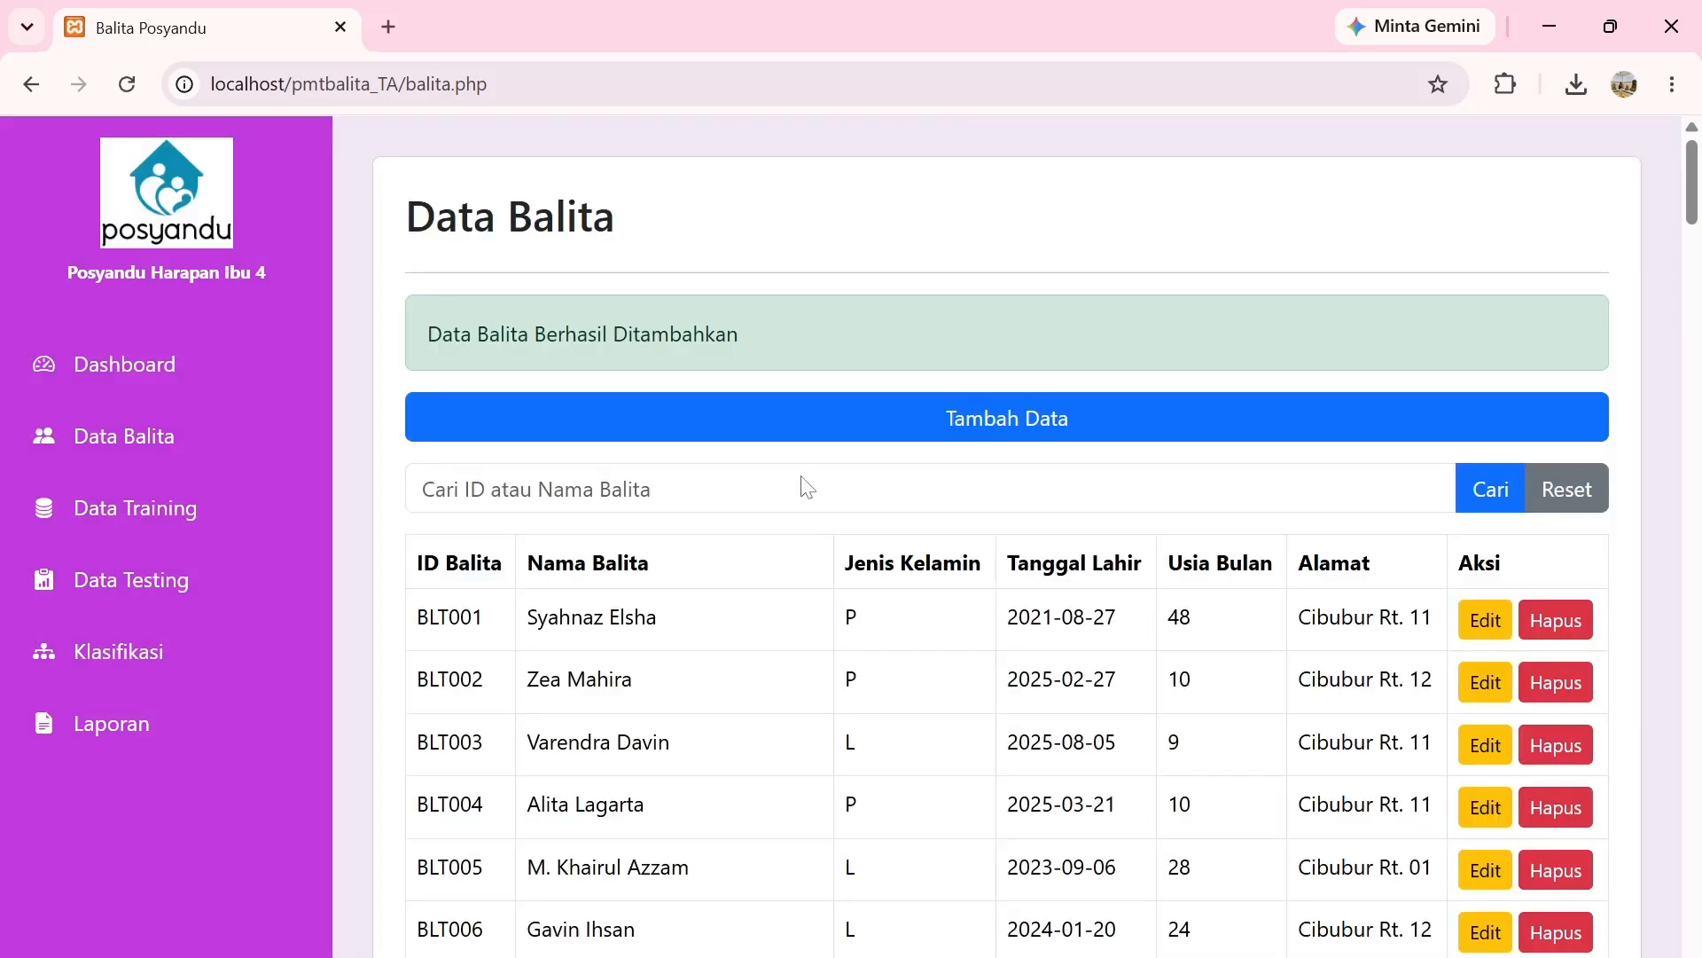
click(784, 497)
text(Putra)
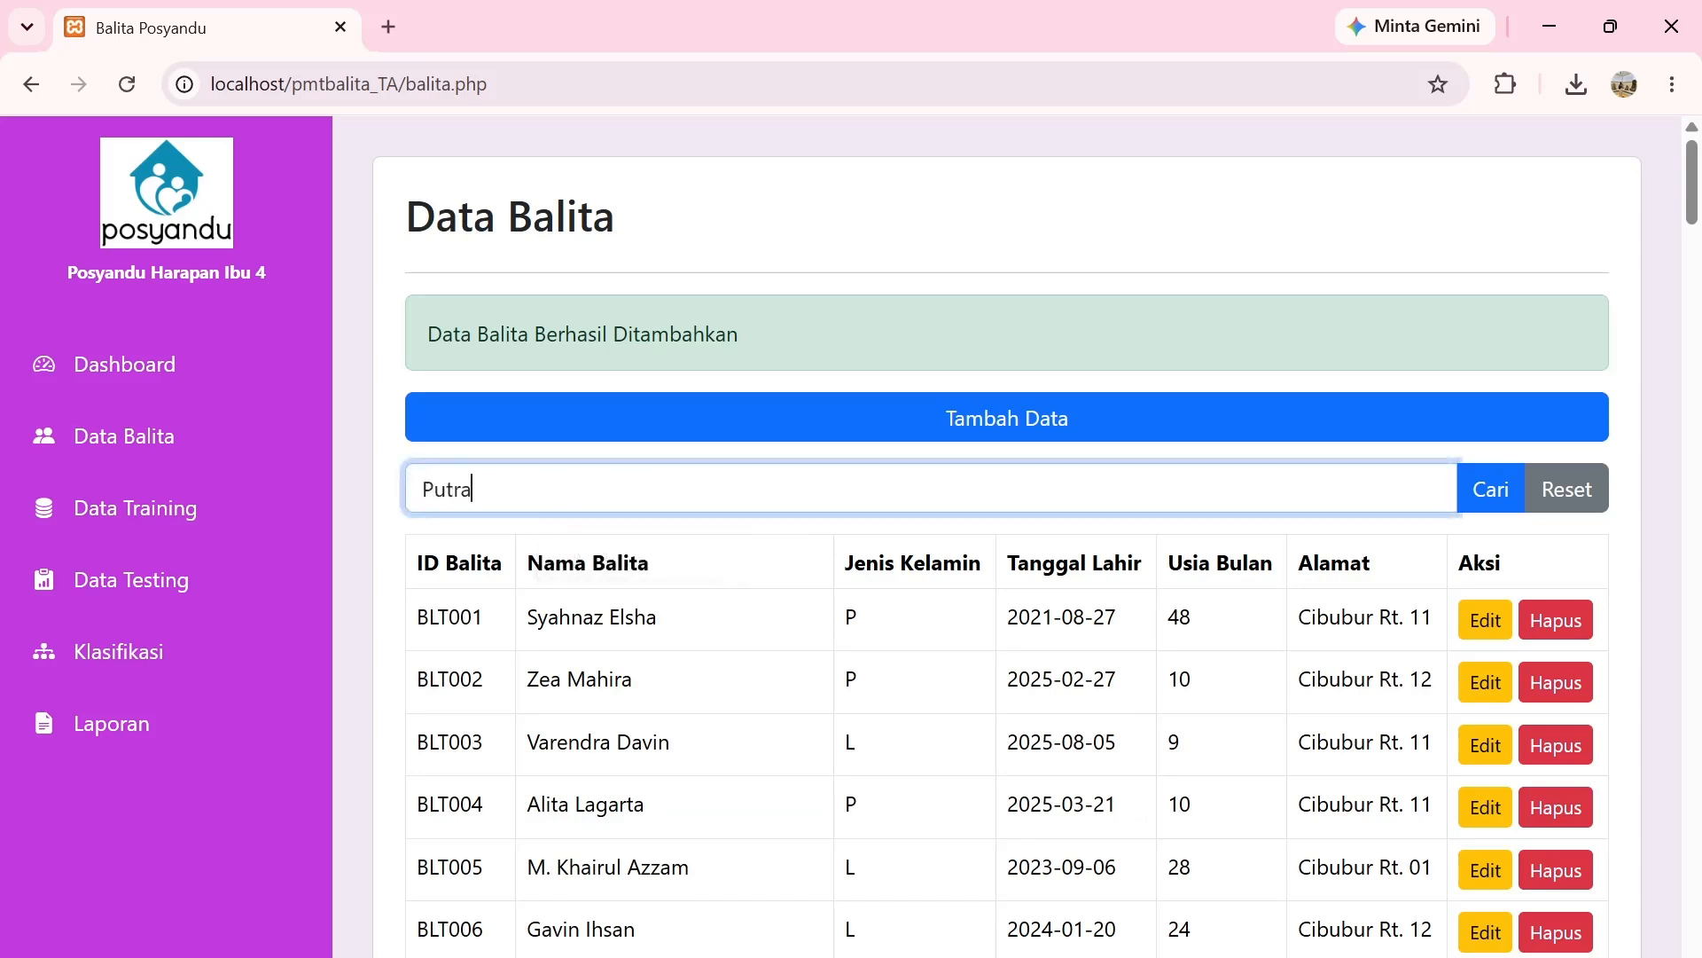
key(Return)
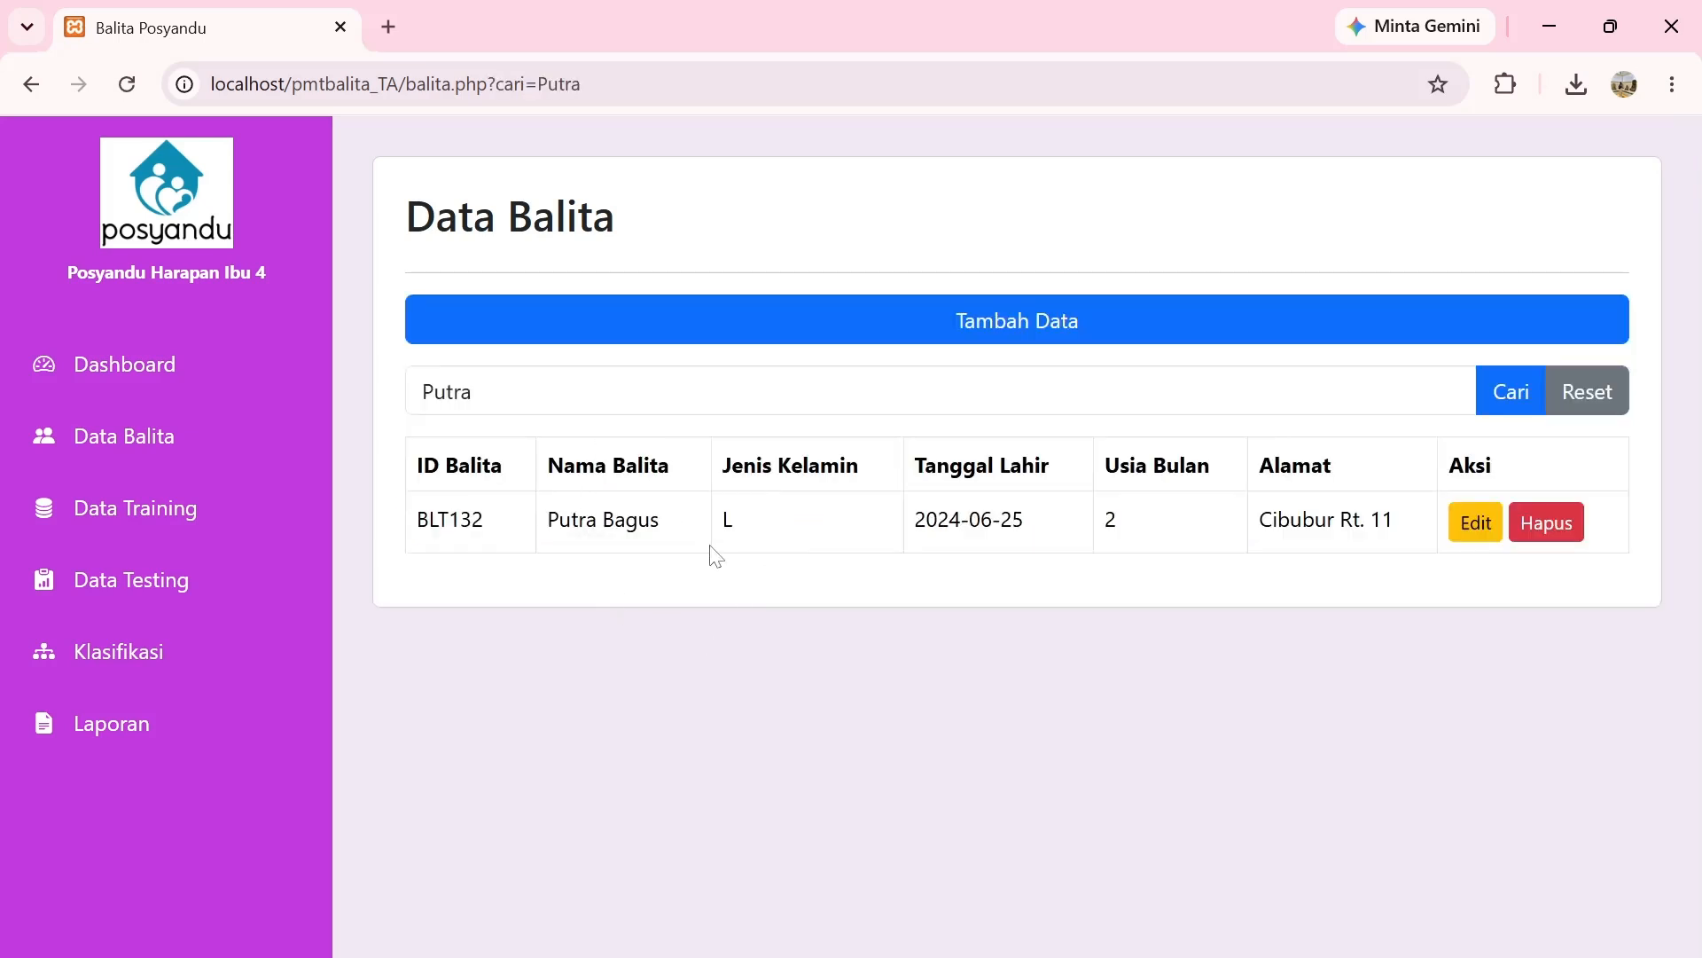
click(1598, 407)
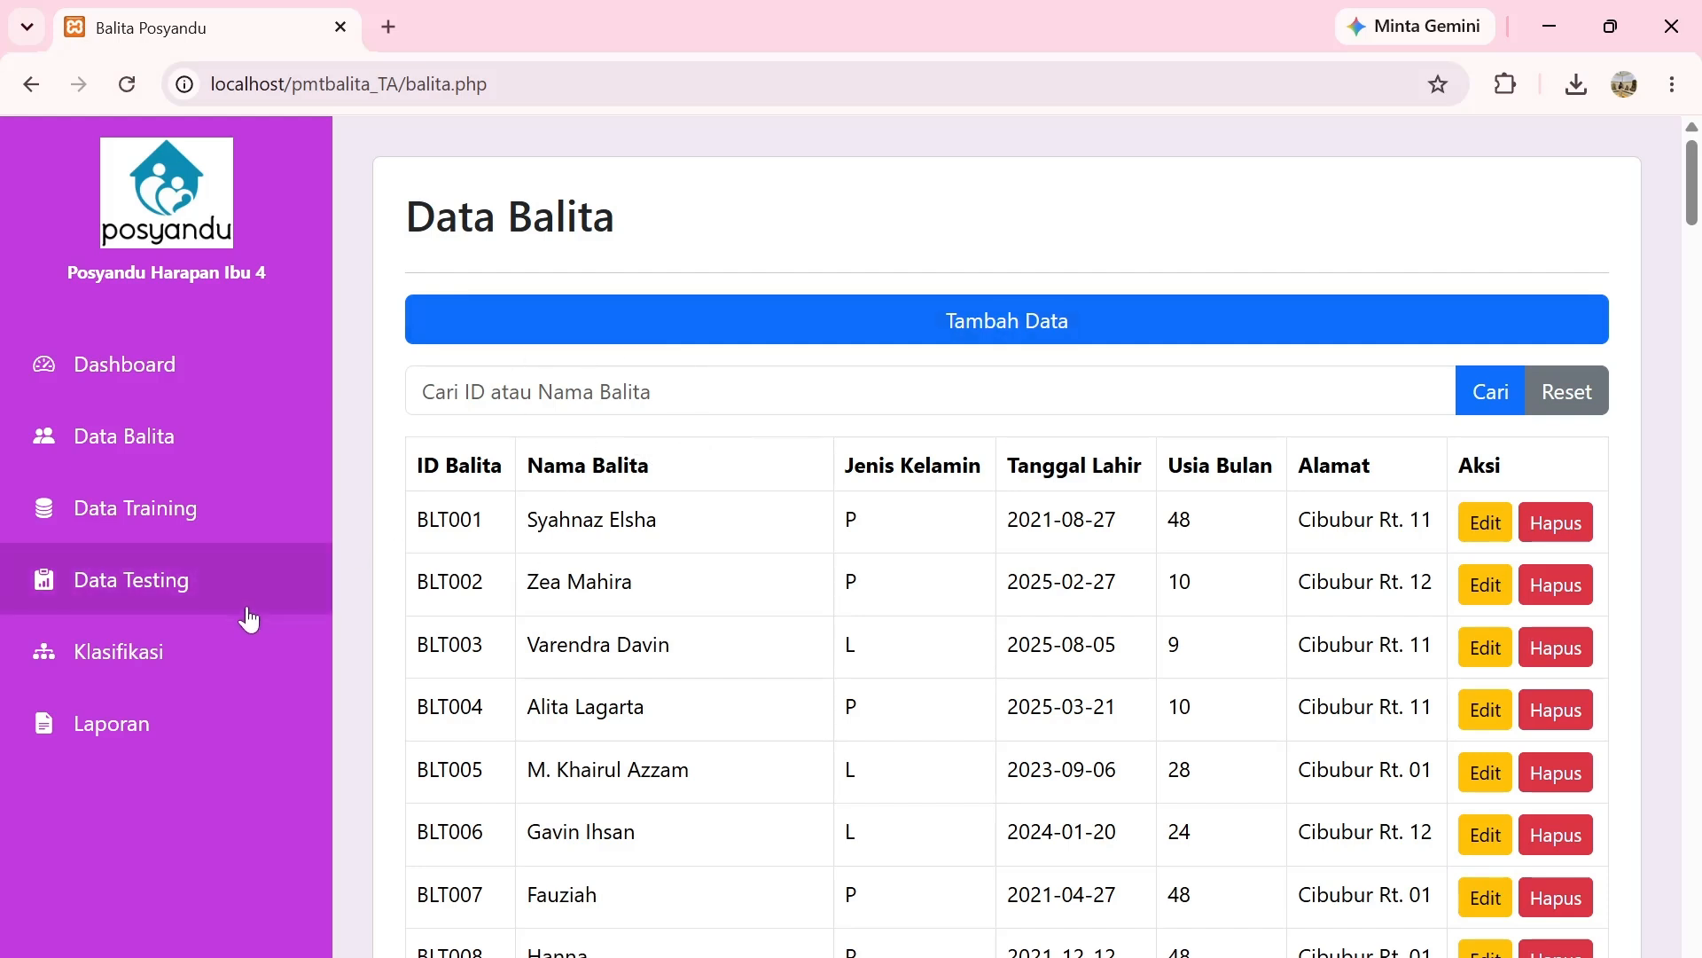
Go to the Data Training page from the sidebar.
click(221, 528)
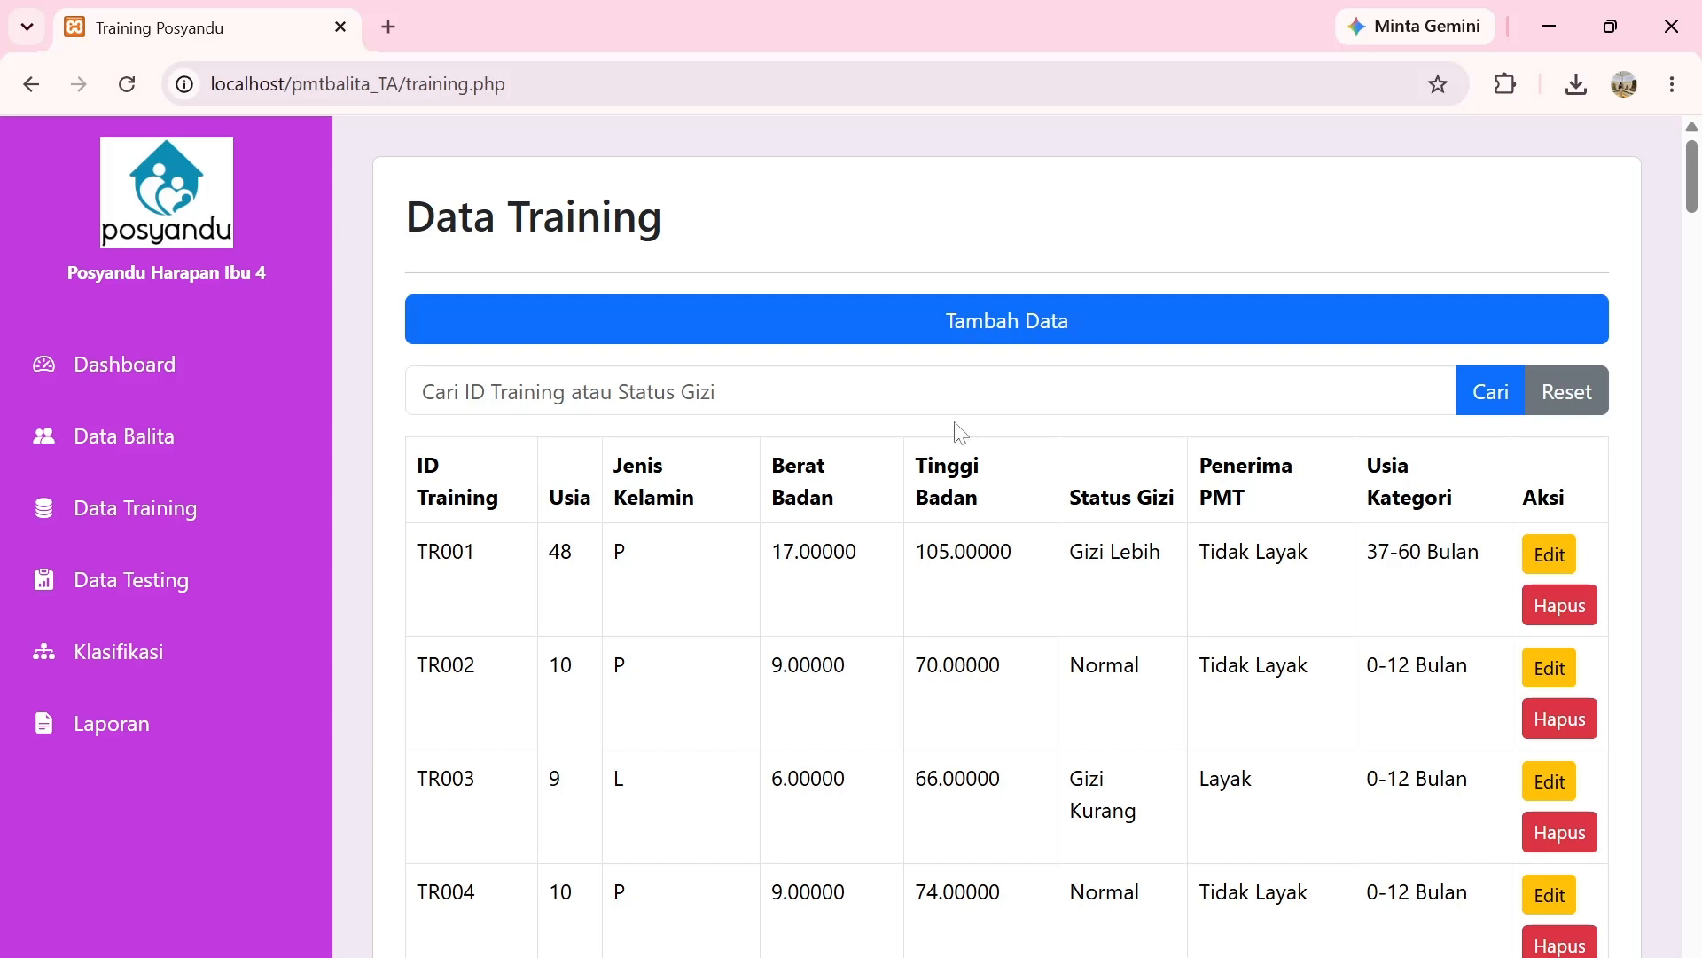
Save new training record TR086 with age 2, gender P, weight 8 and height 77.
click(987, 348)
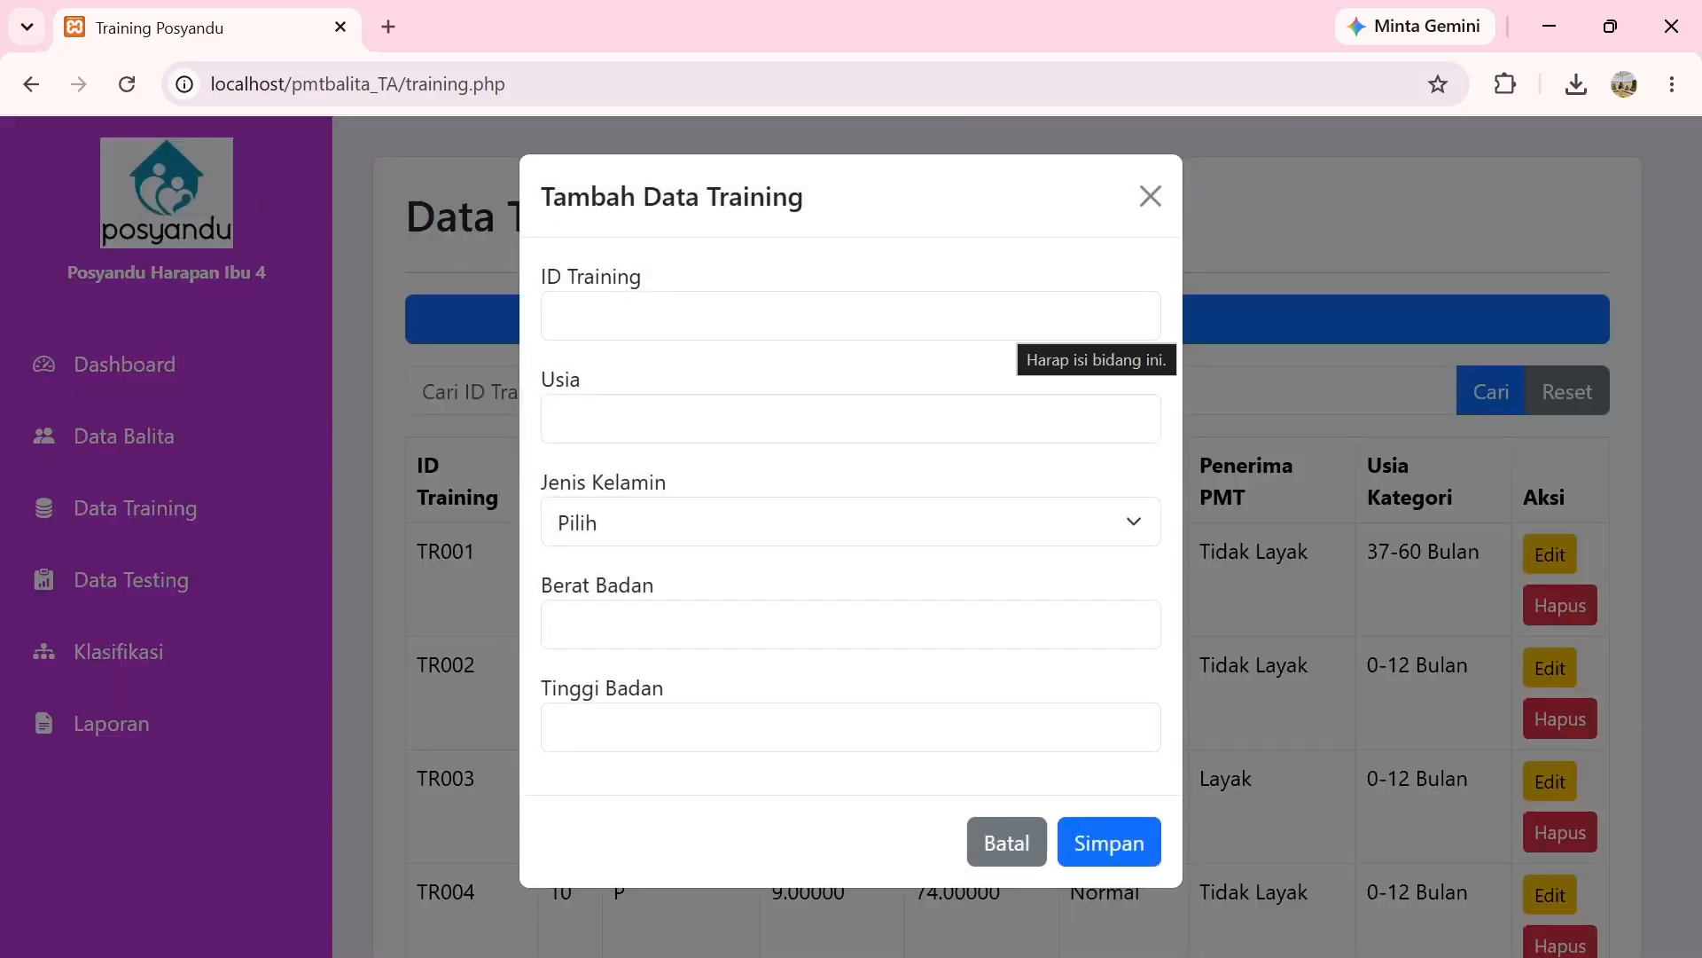
click(976, 325)
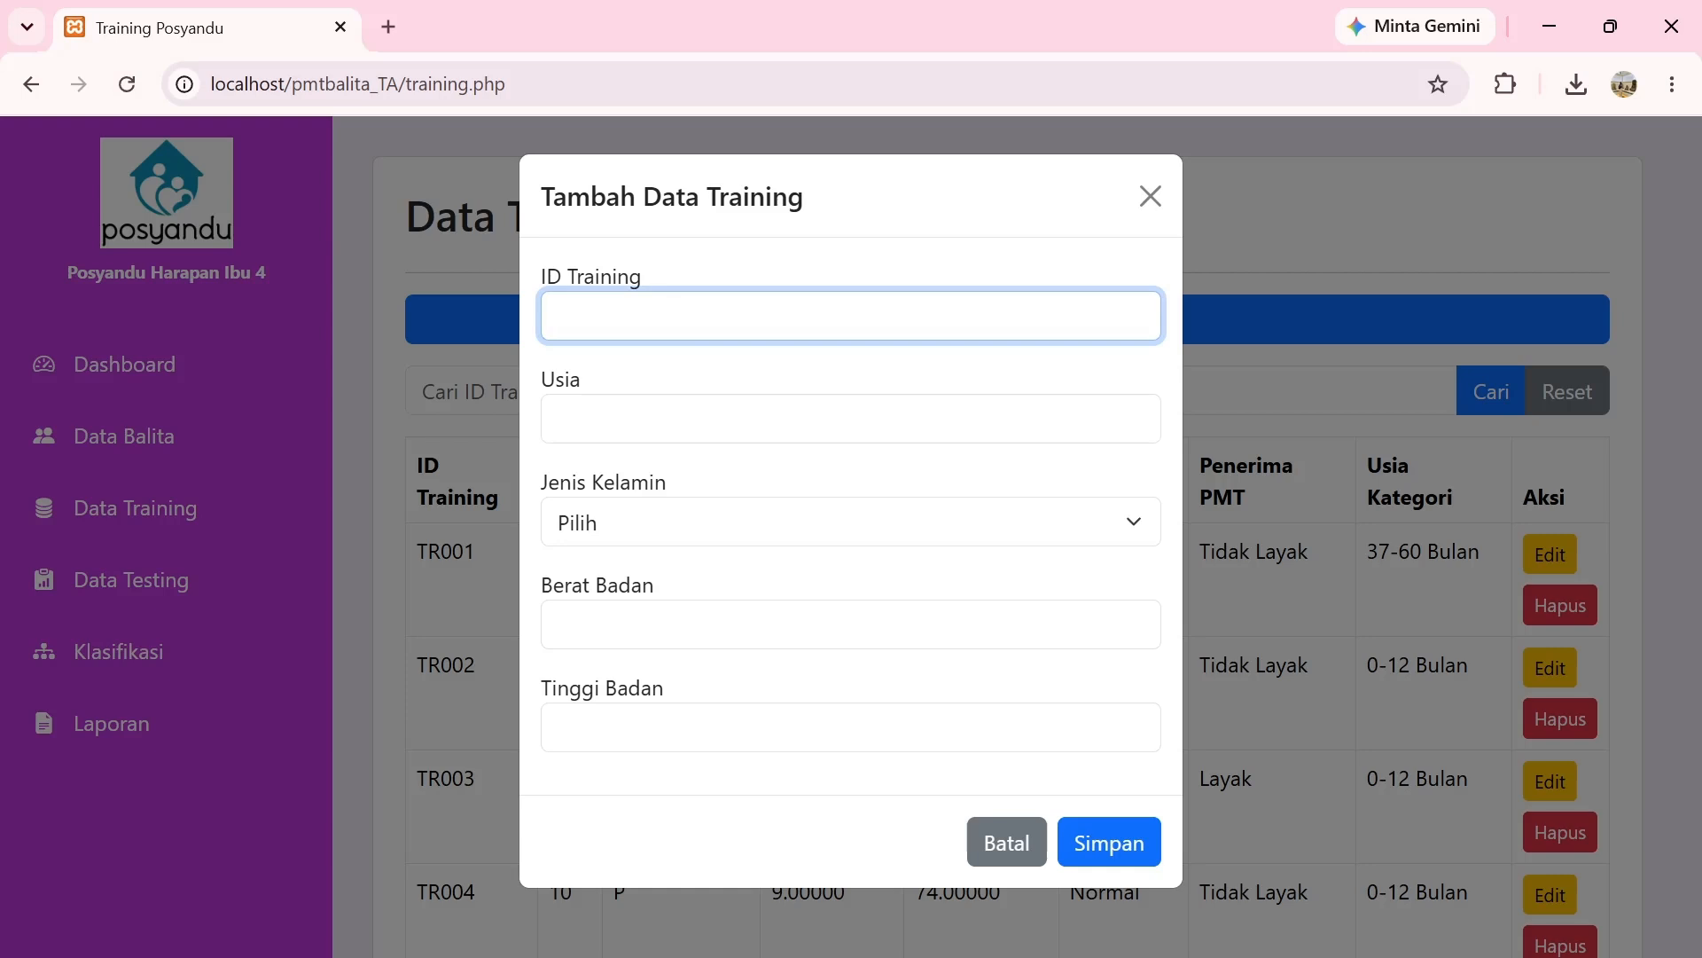
text(TR086)
click(784, 419)
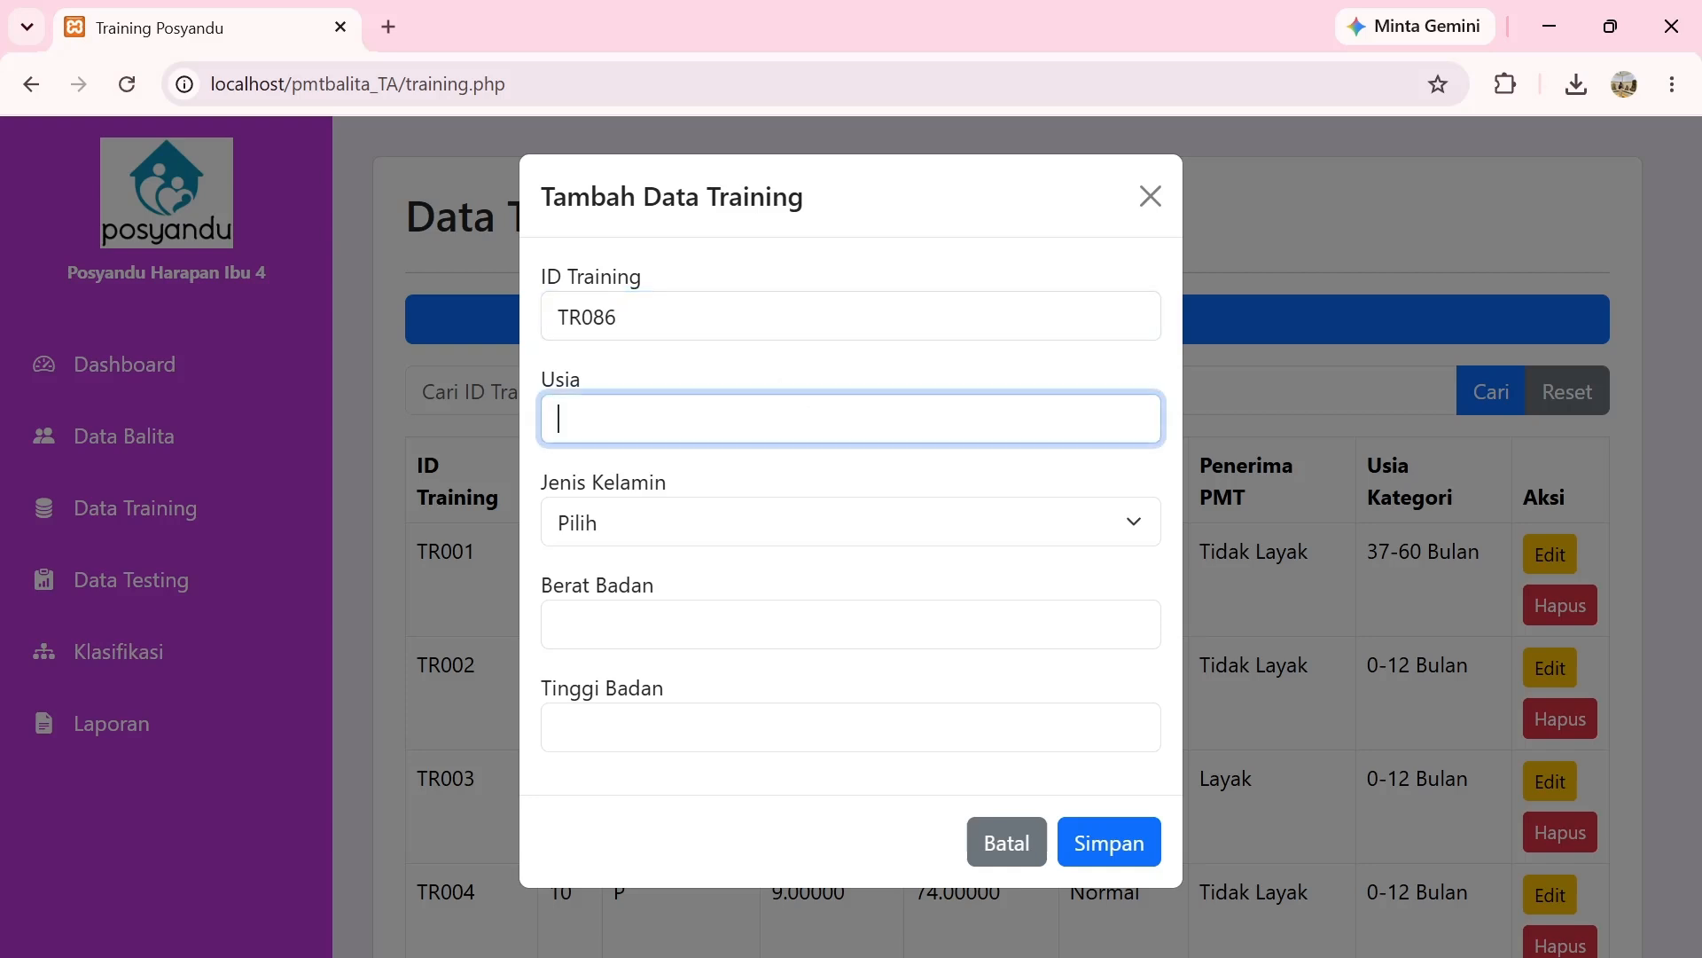
text(2)
click(783, 525)
click(782, 645)
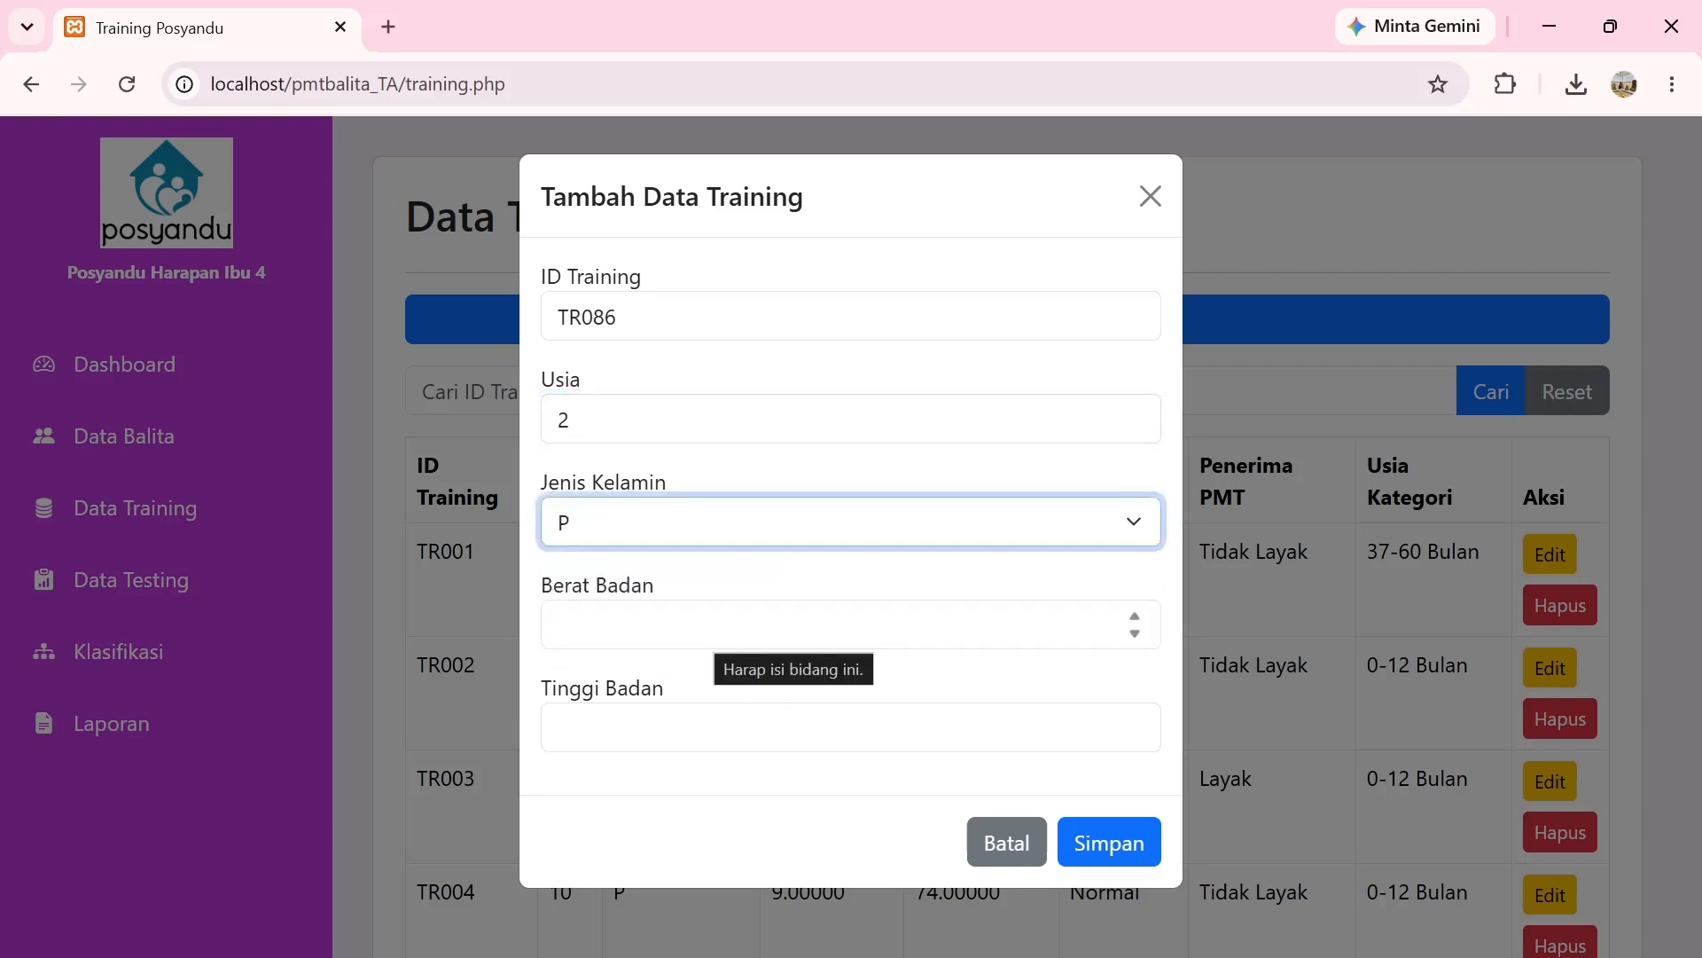
click(703, 632)
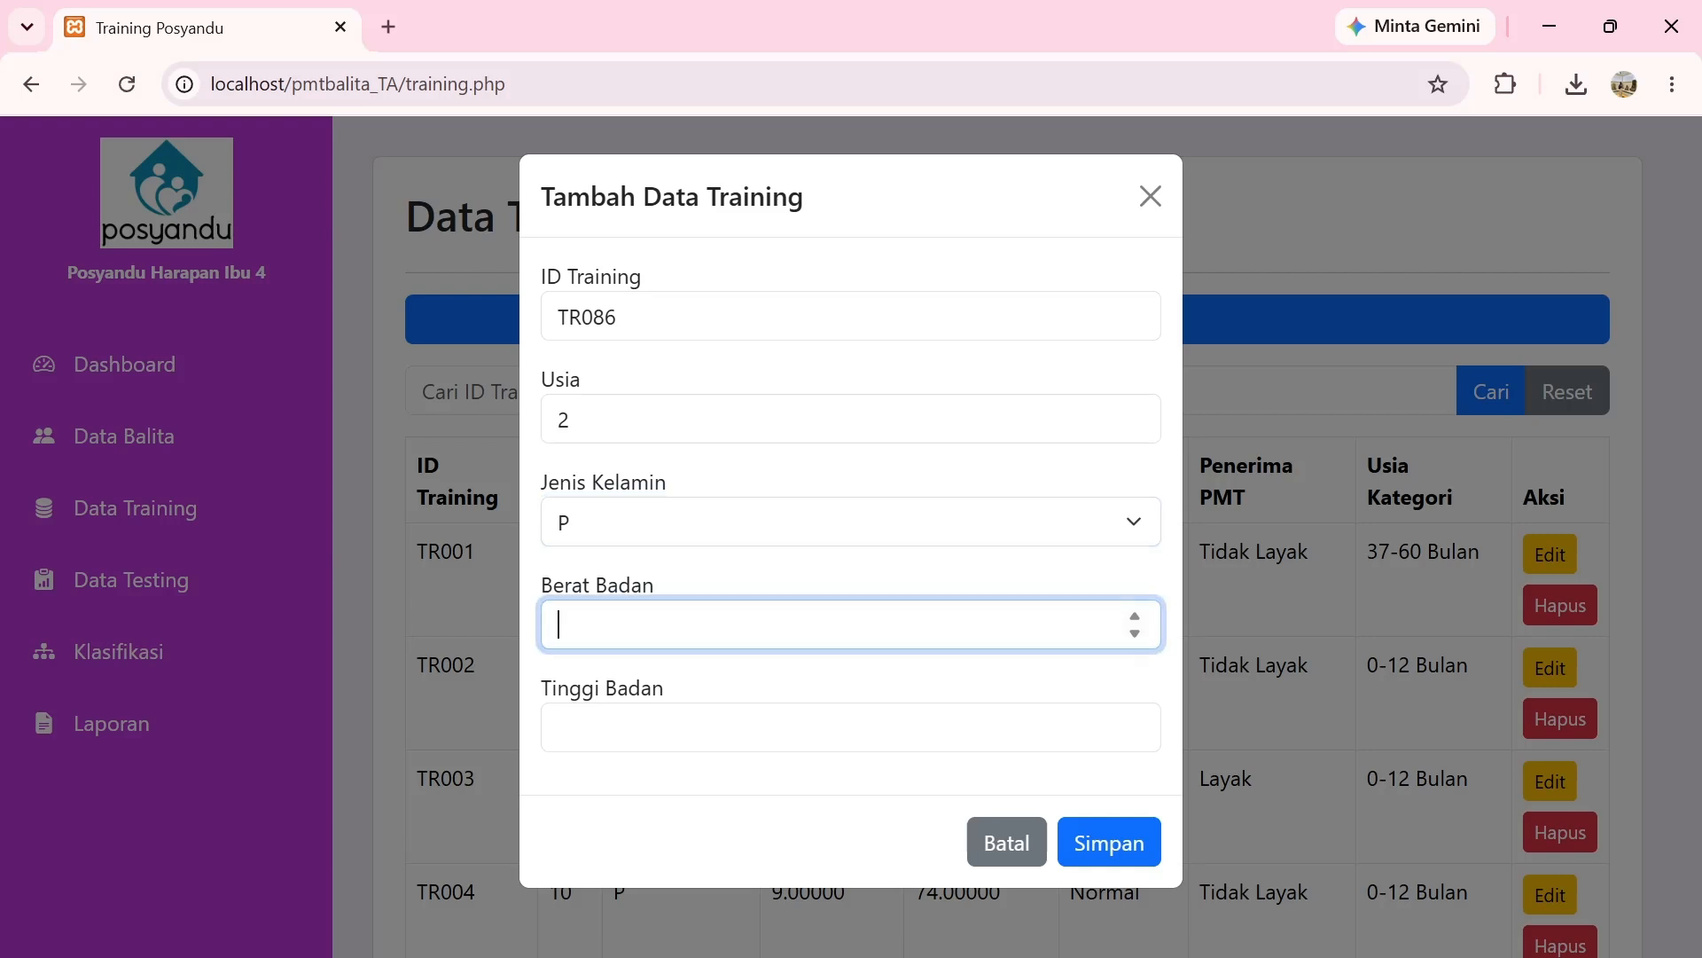
text(8)
click(701, 732)
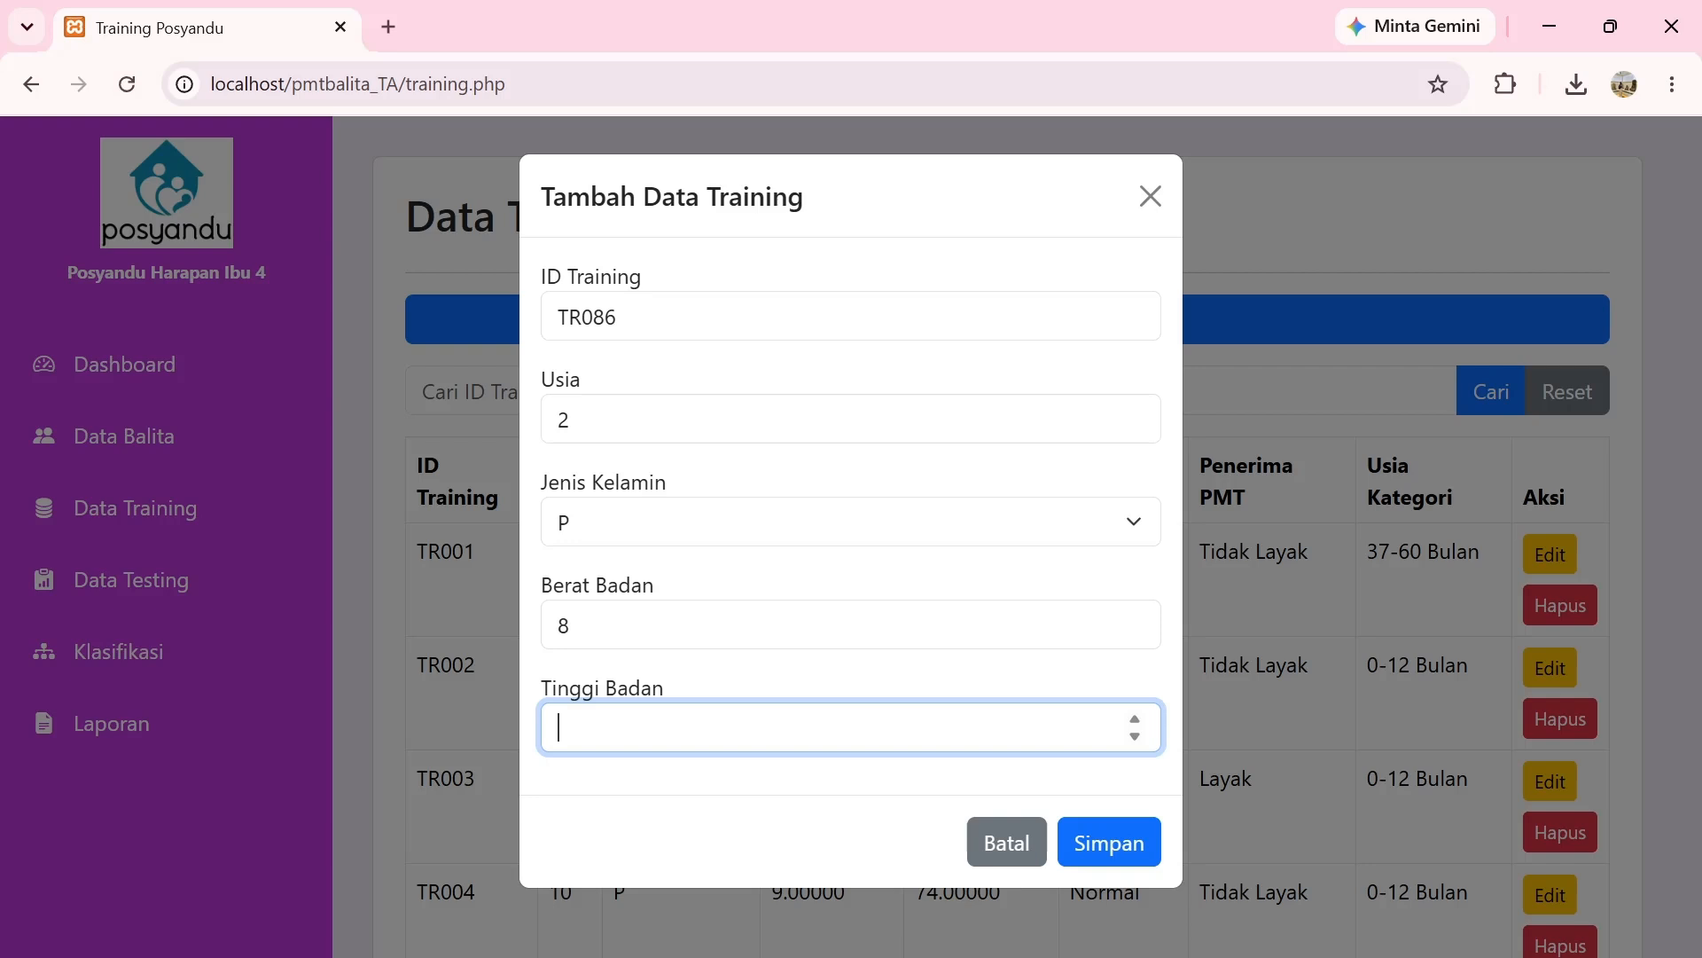
text(77)
click(1116, 858)
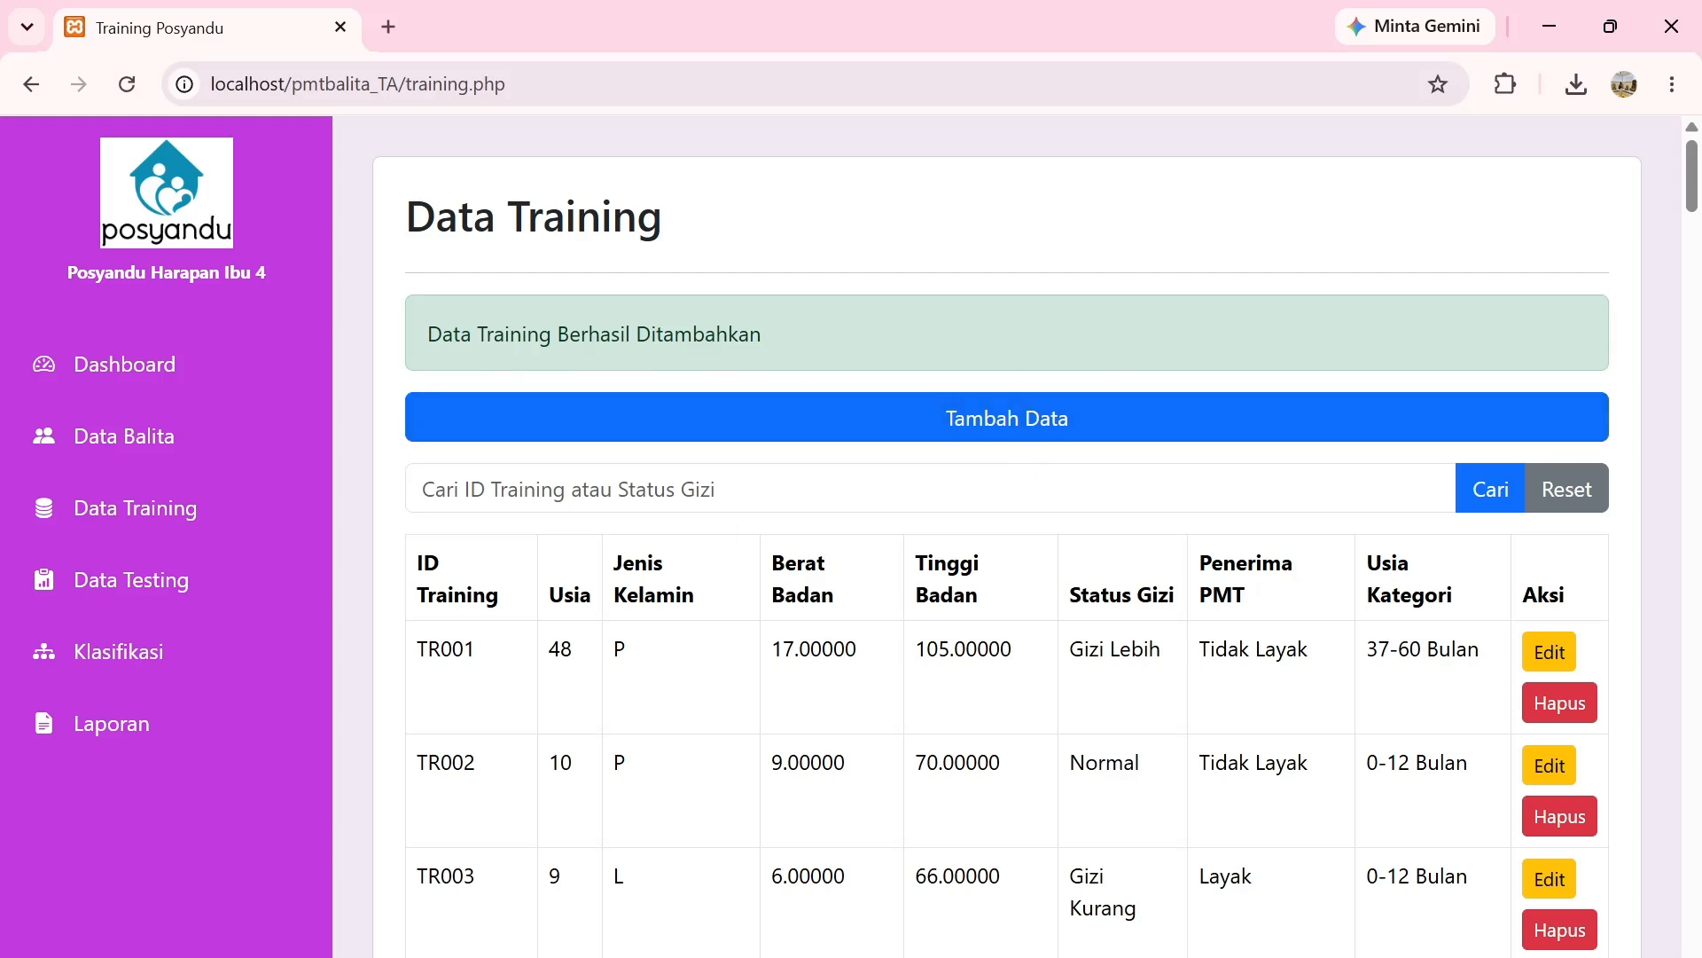
Search the training data for TR086, correcting the mistyped TR083.
click(930, 488)
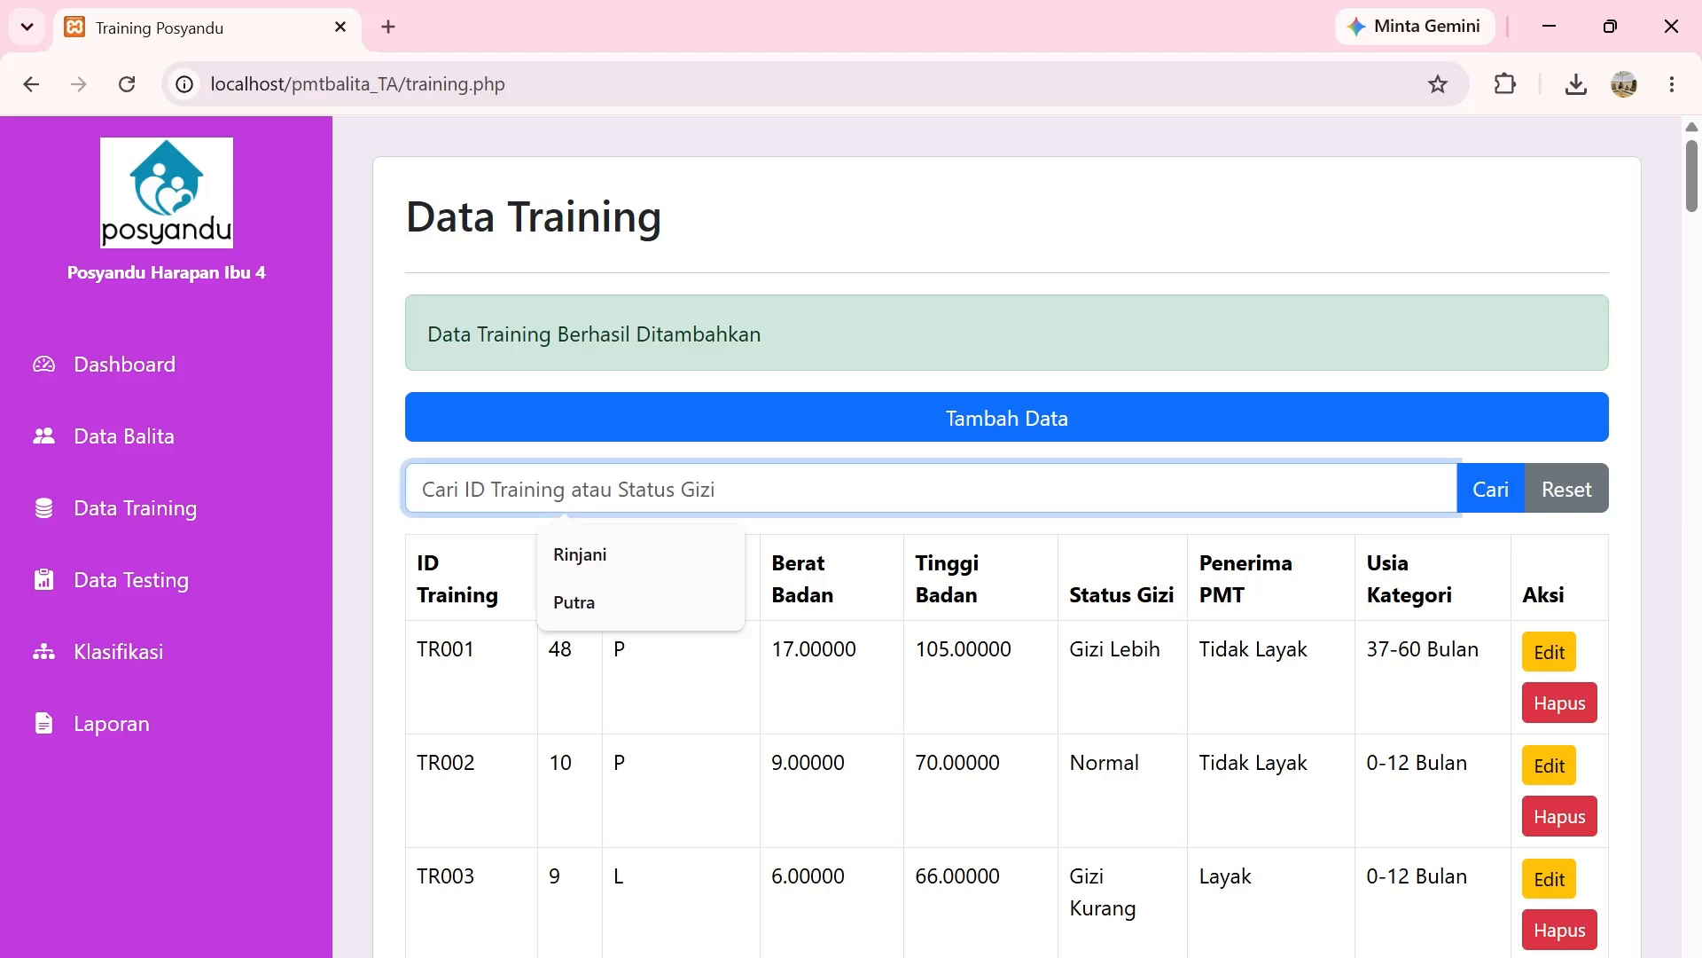
text(T)
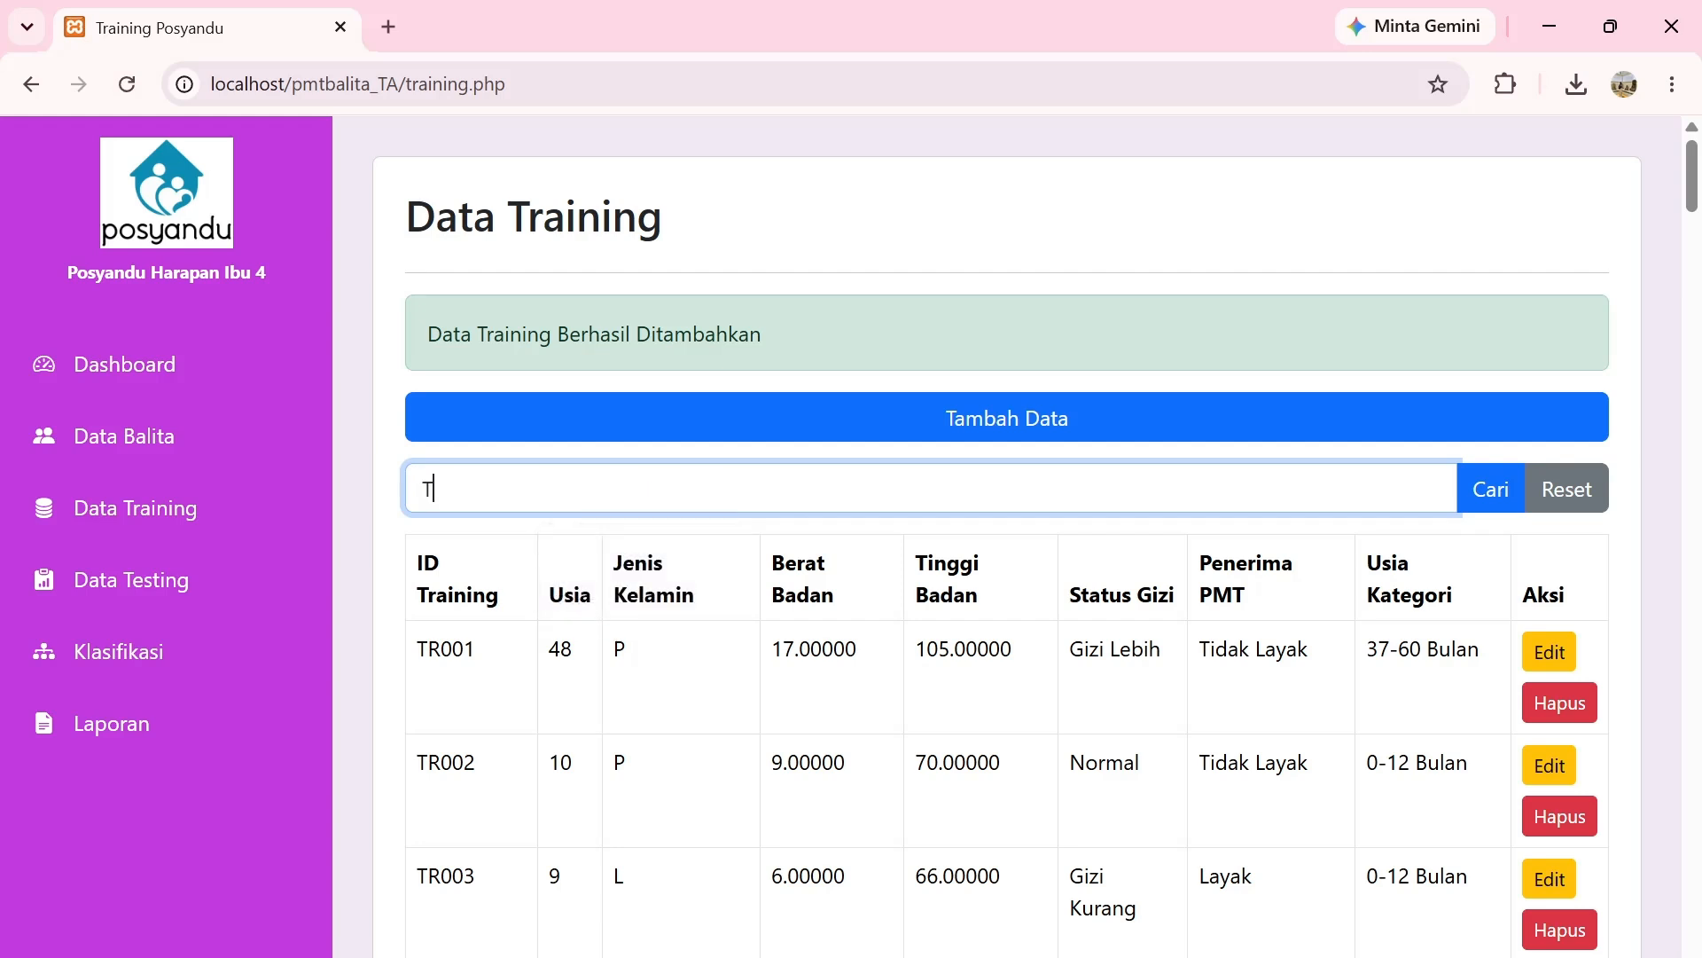
text(R083)
key(BackSpace)
text(6)
key(Return)
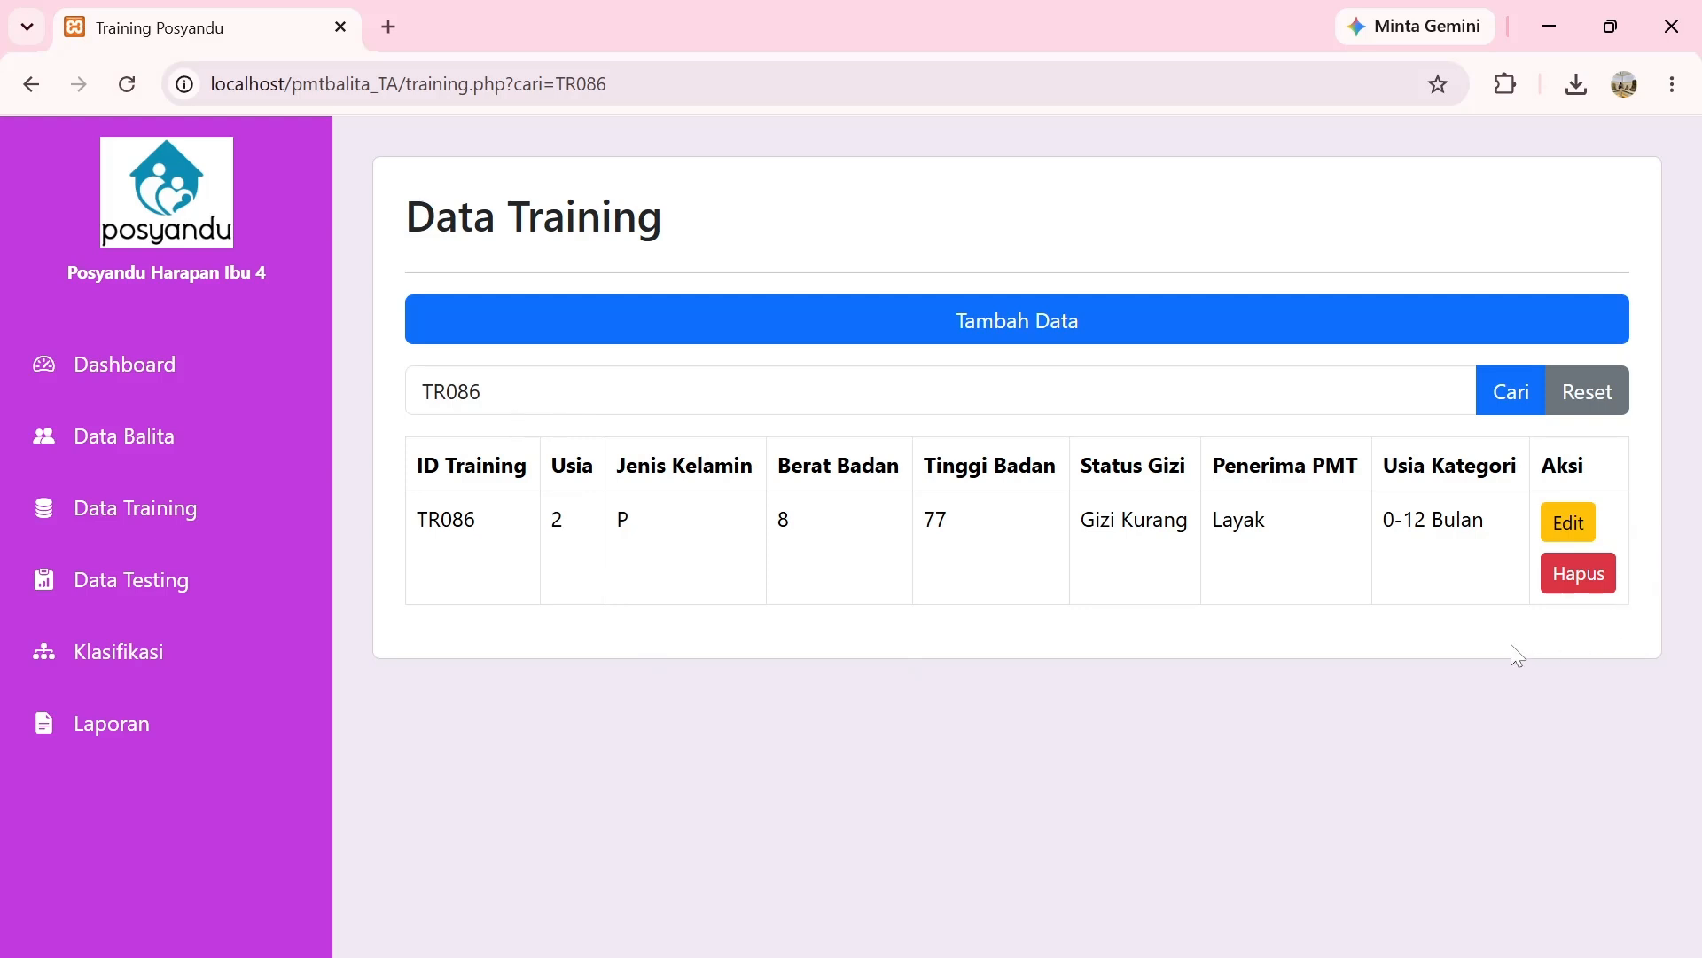
Edit training record TR086 and change its age from 2 to 10.
click(1568, 523)
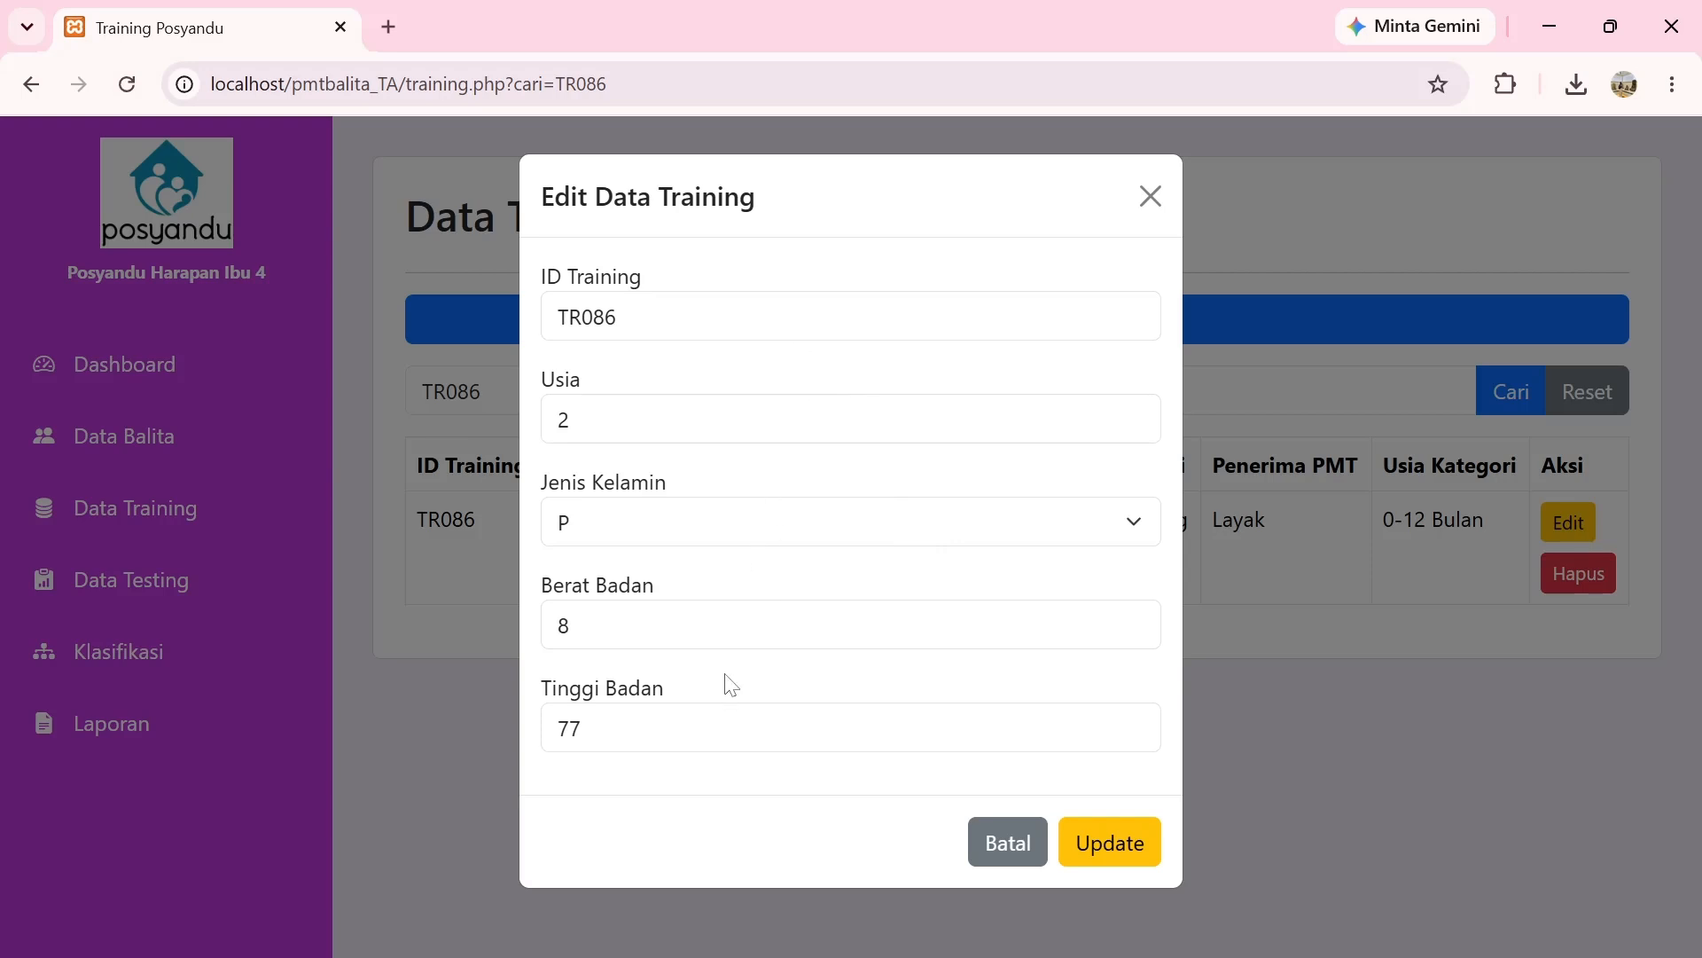
click(569, 418)
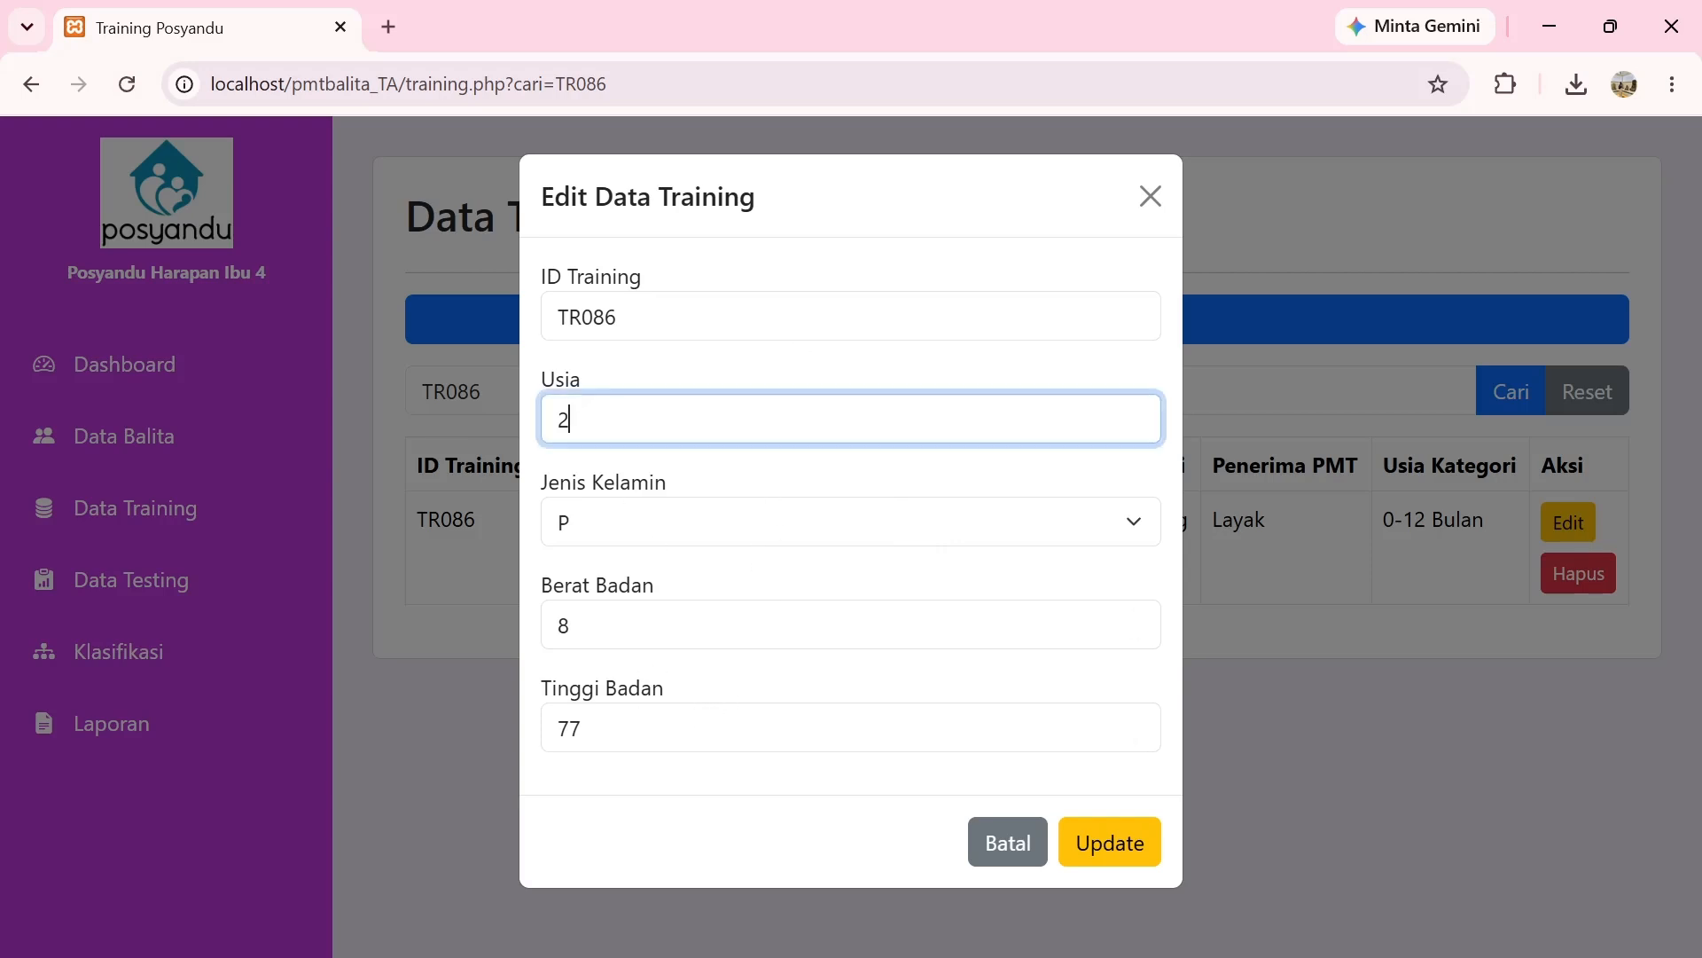
key(BackSpace)
text(10)
click(1105, 855)
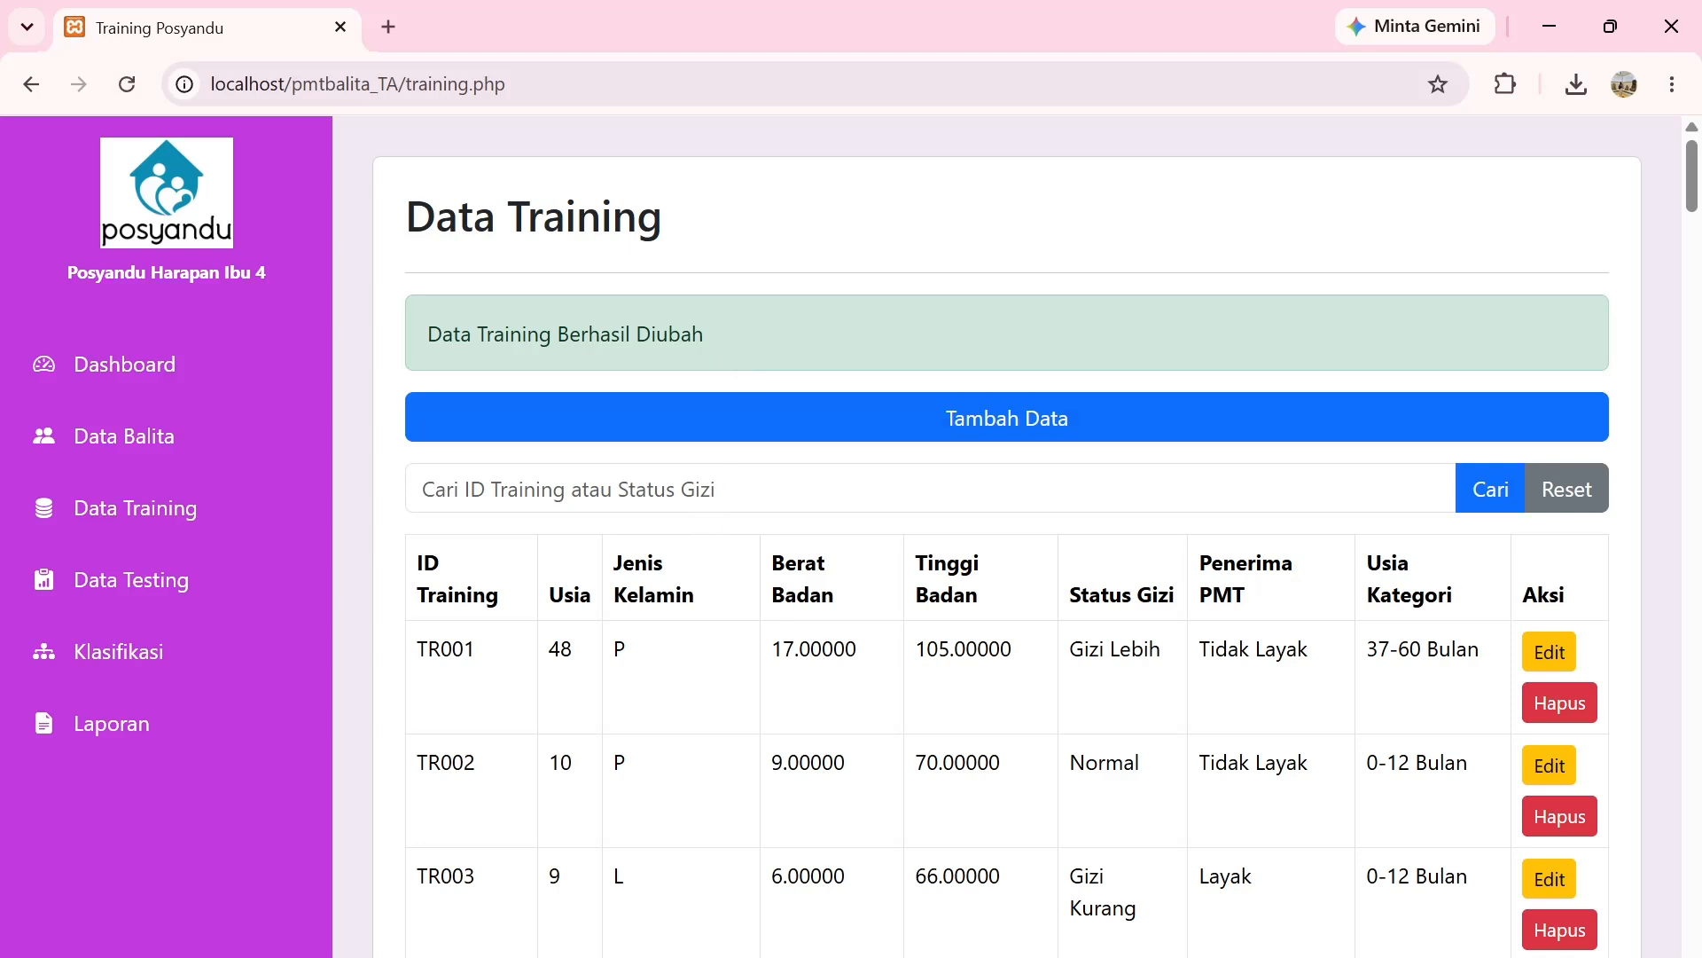
click(705, 492)
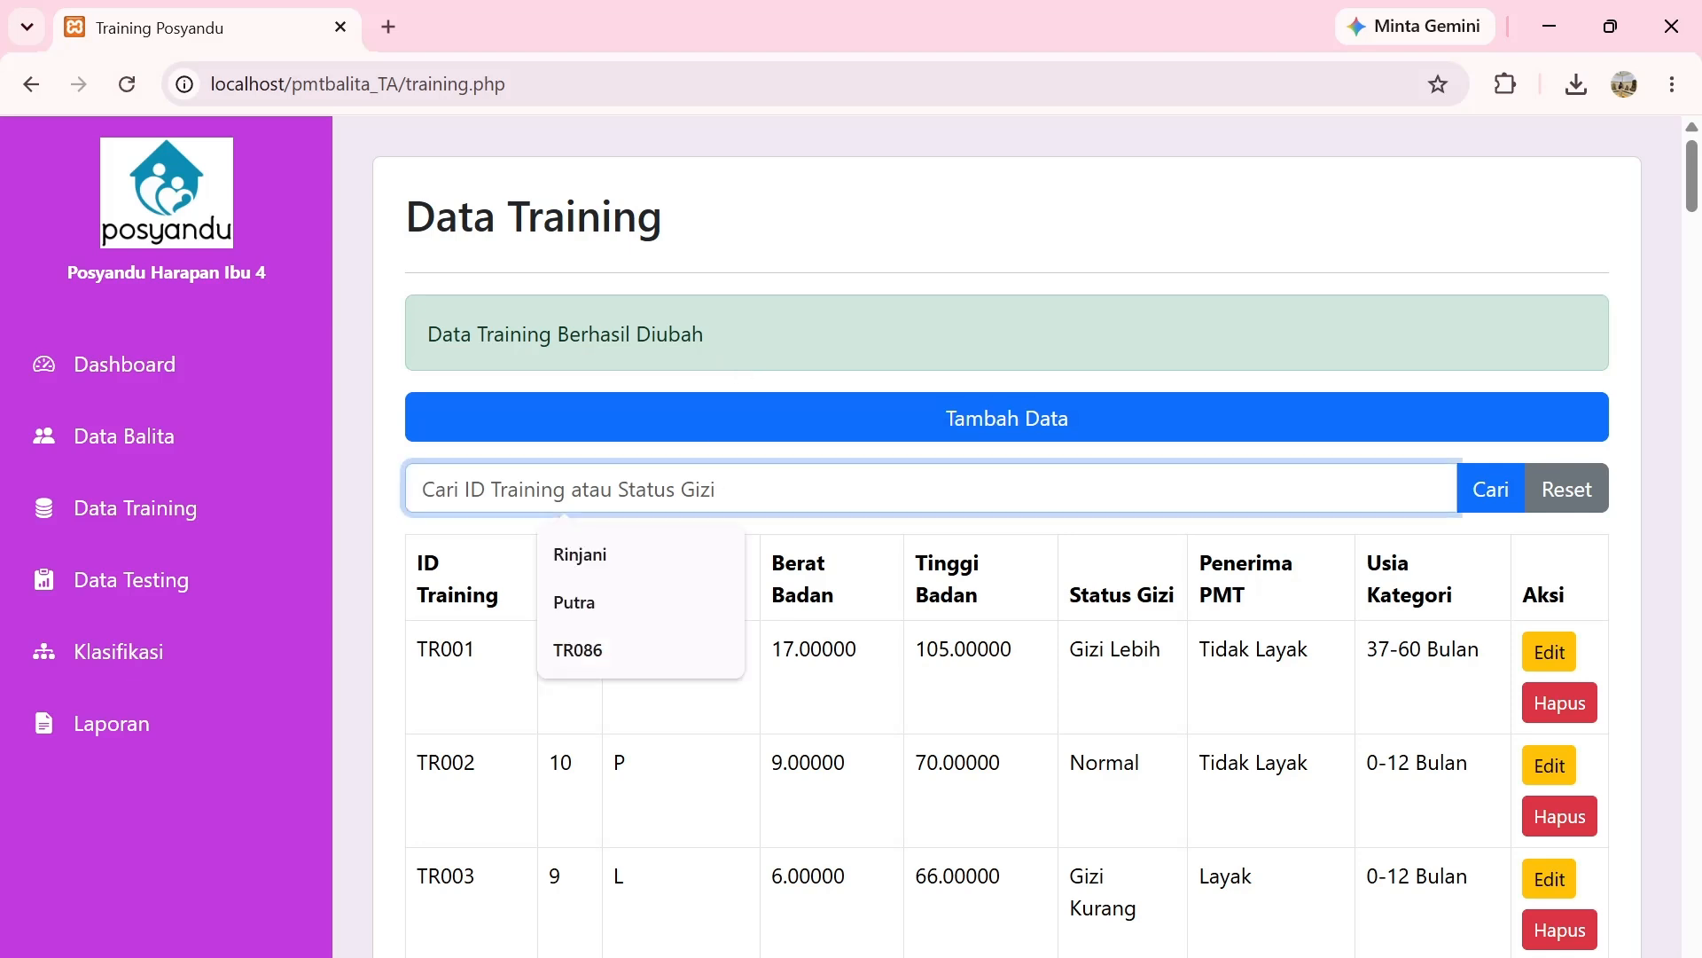
Search for TR086 to check its age now reads 10.
text(TR)
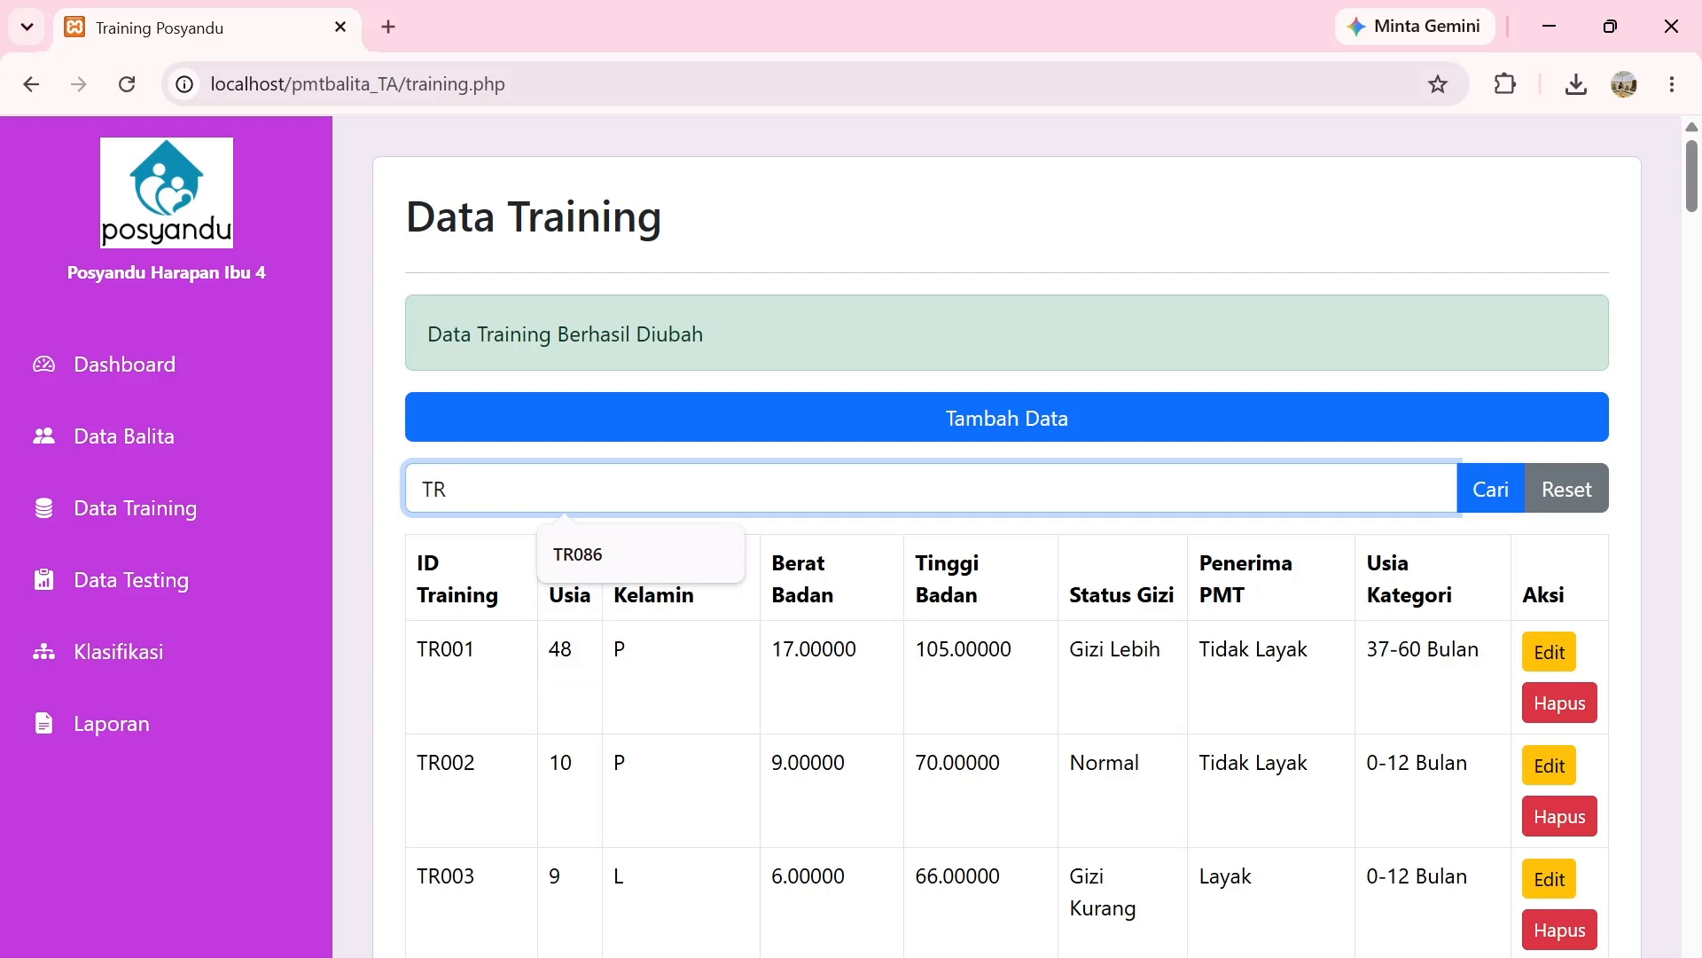
text(086)
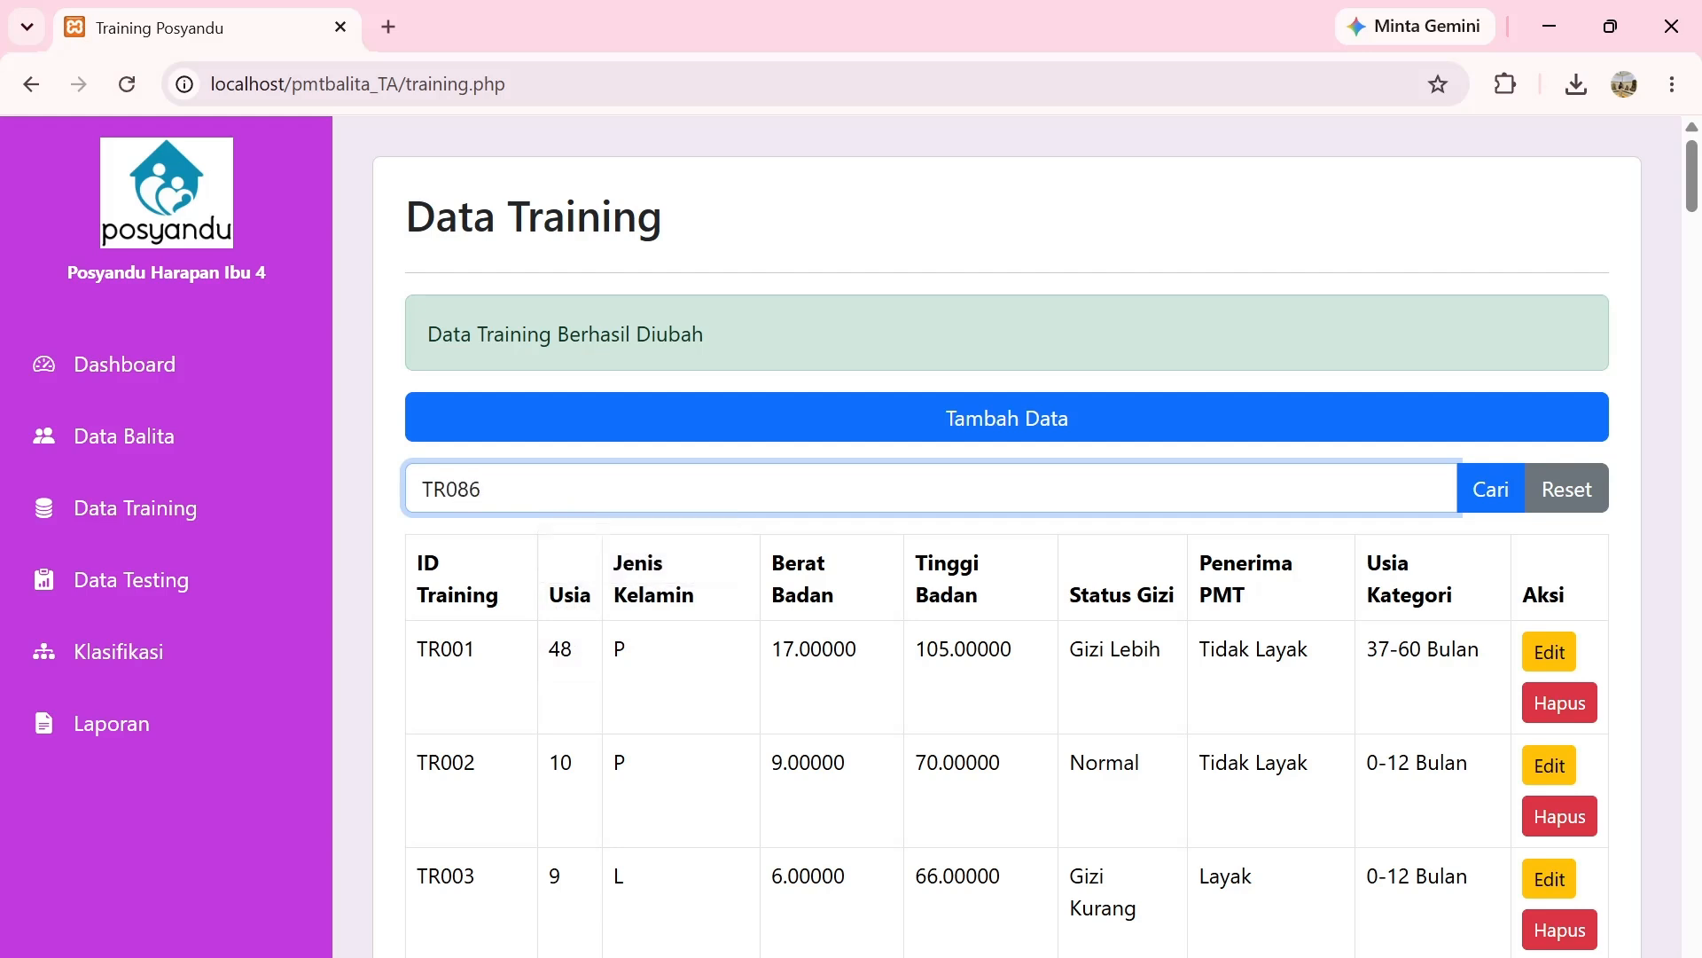
key(Return)
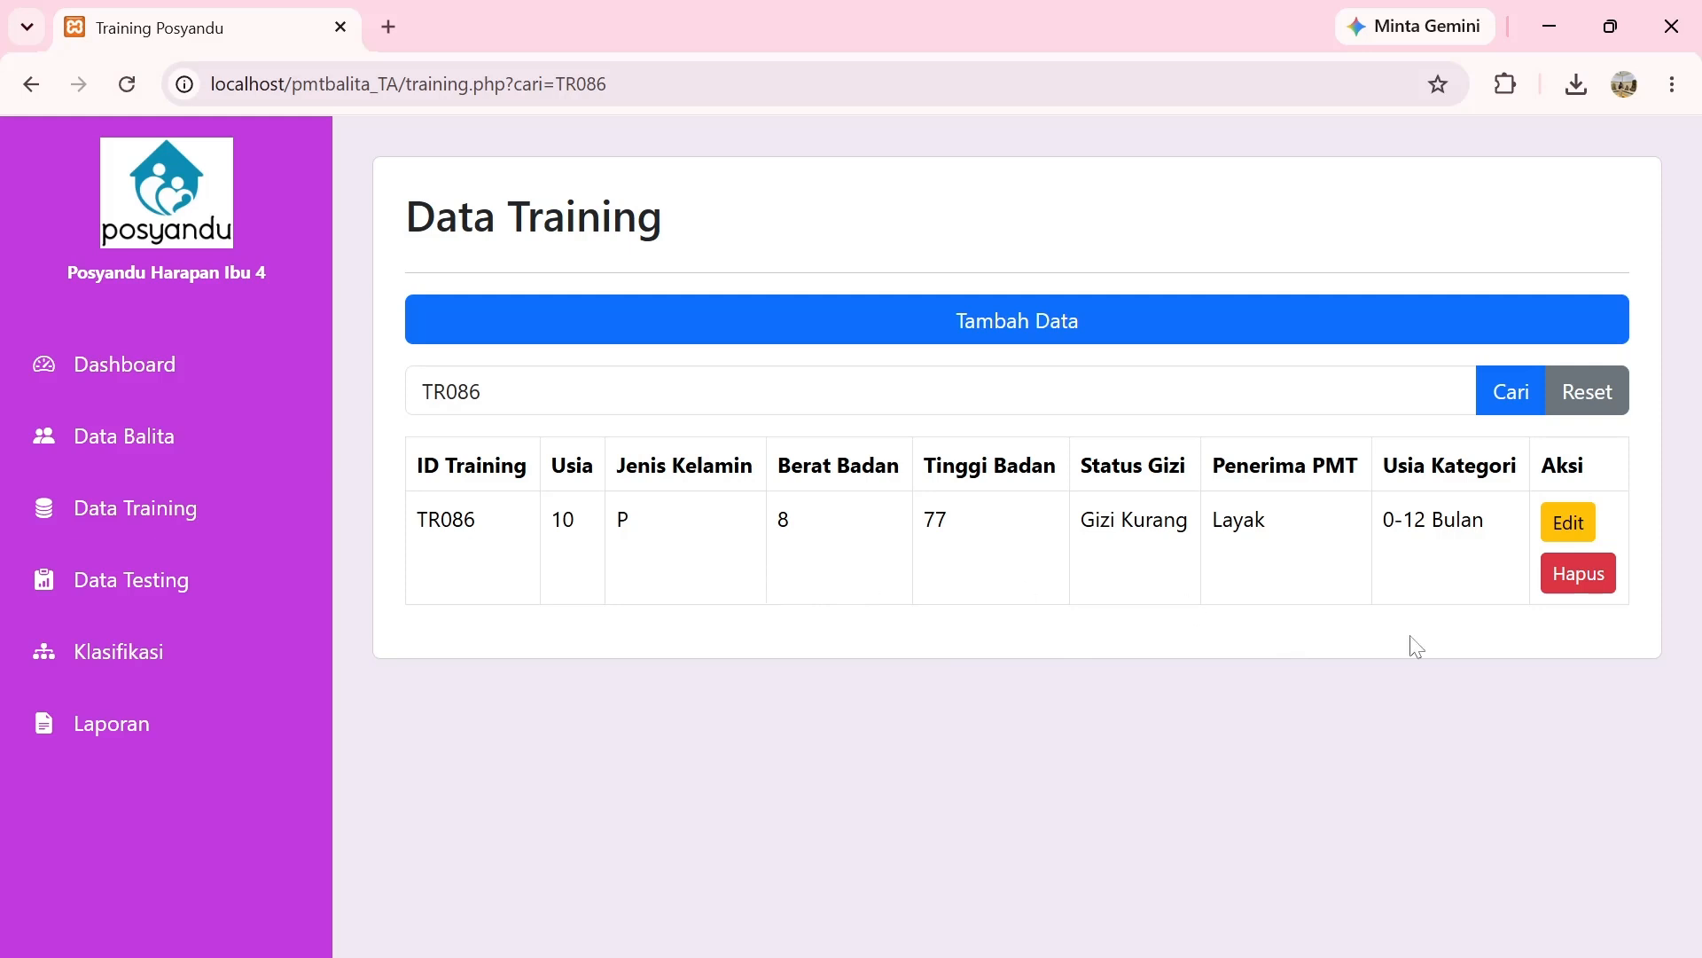
Delete training record TR086, then search TR086 again to confirm nothing is found.
click(1583, 591)
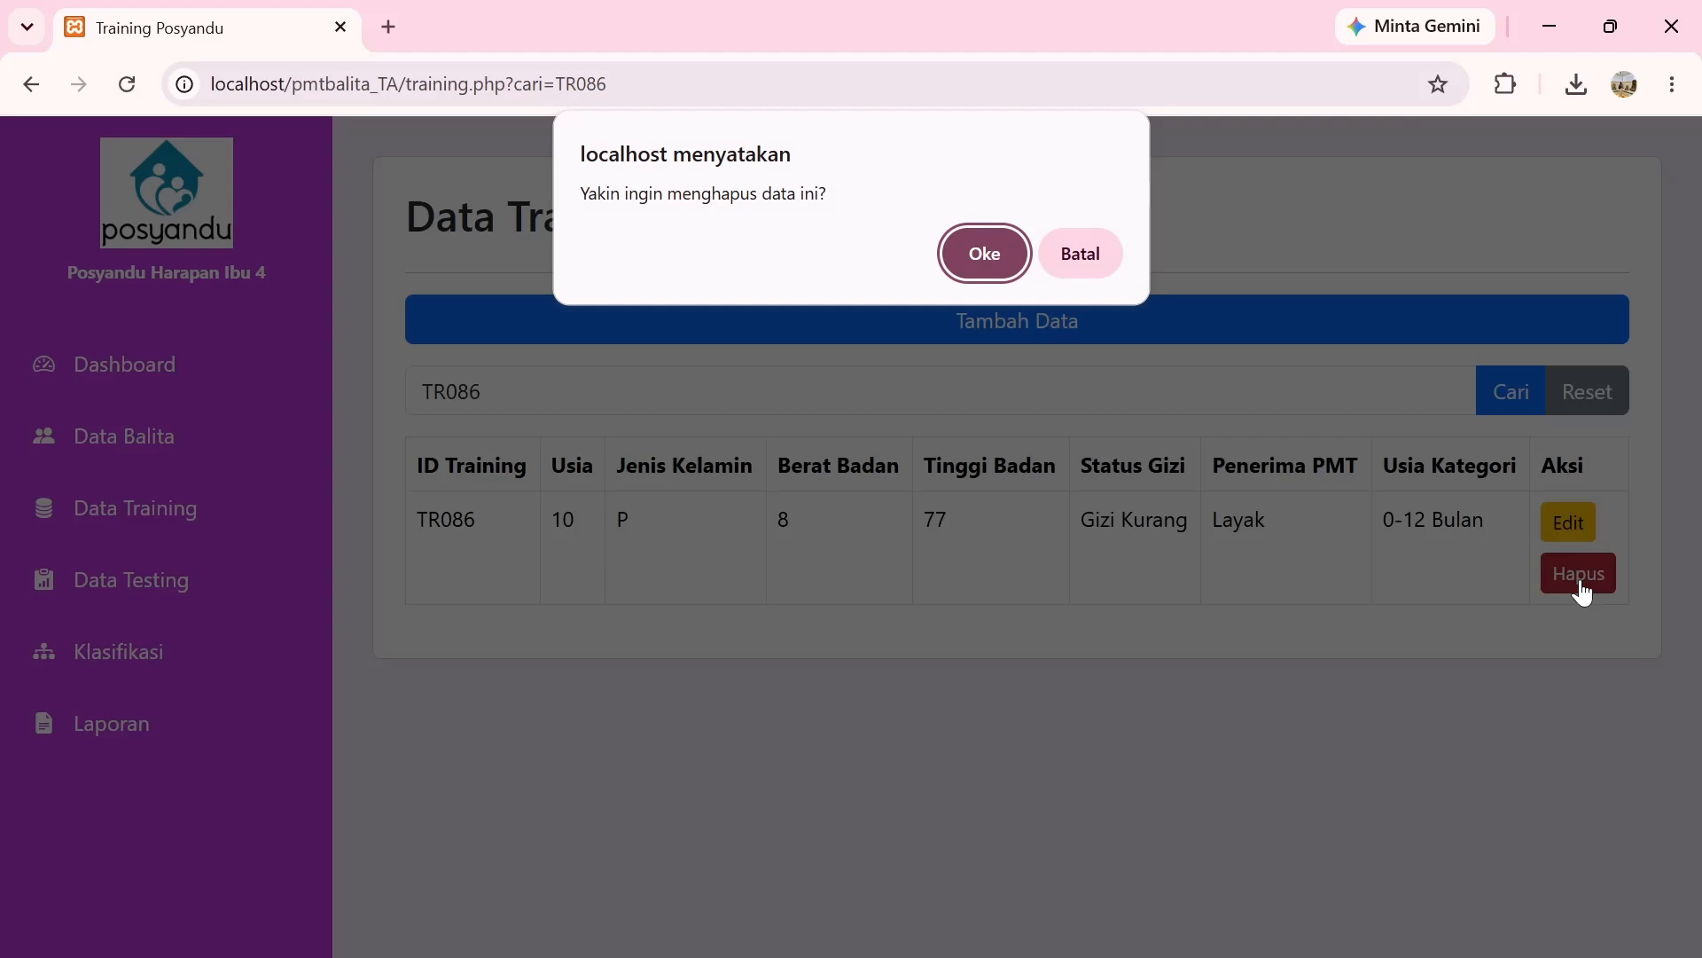
click(977, 260)
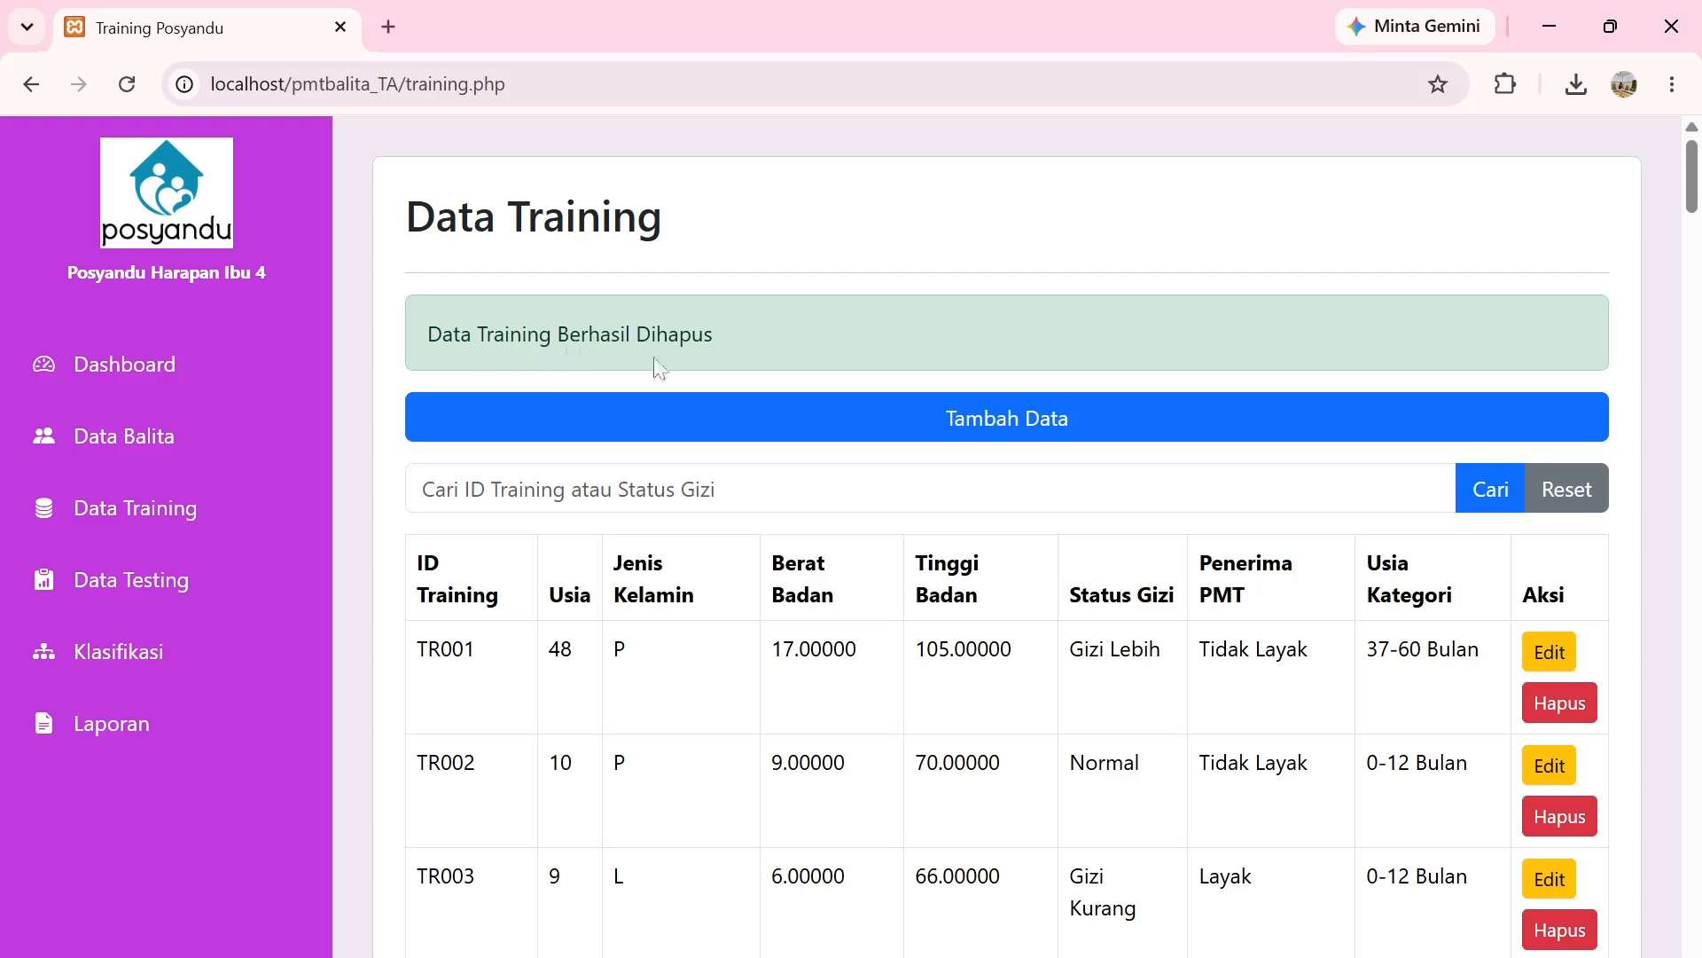
click(716, 491)
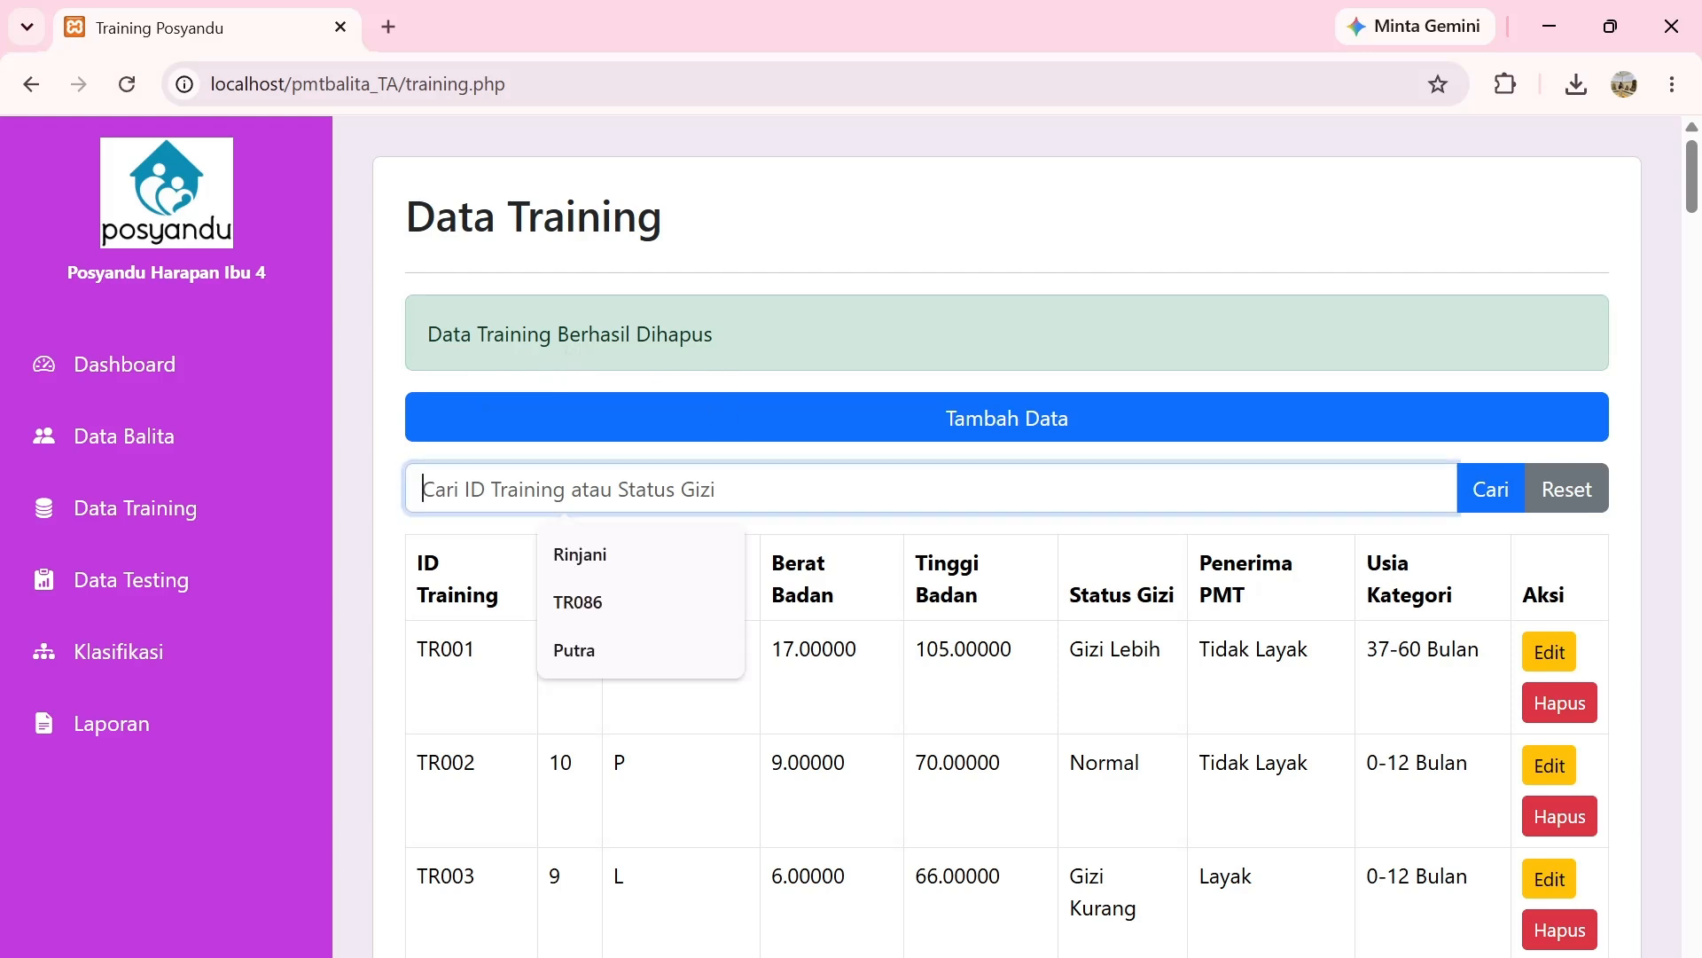
click(620, 600)
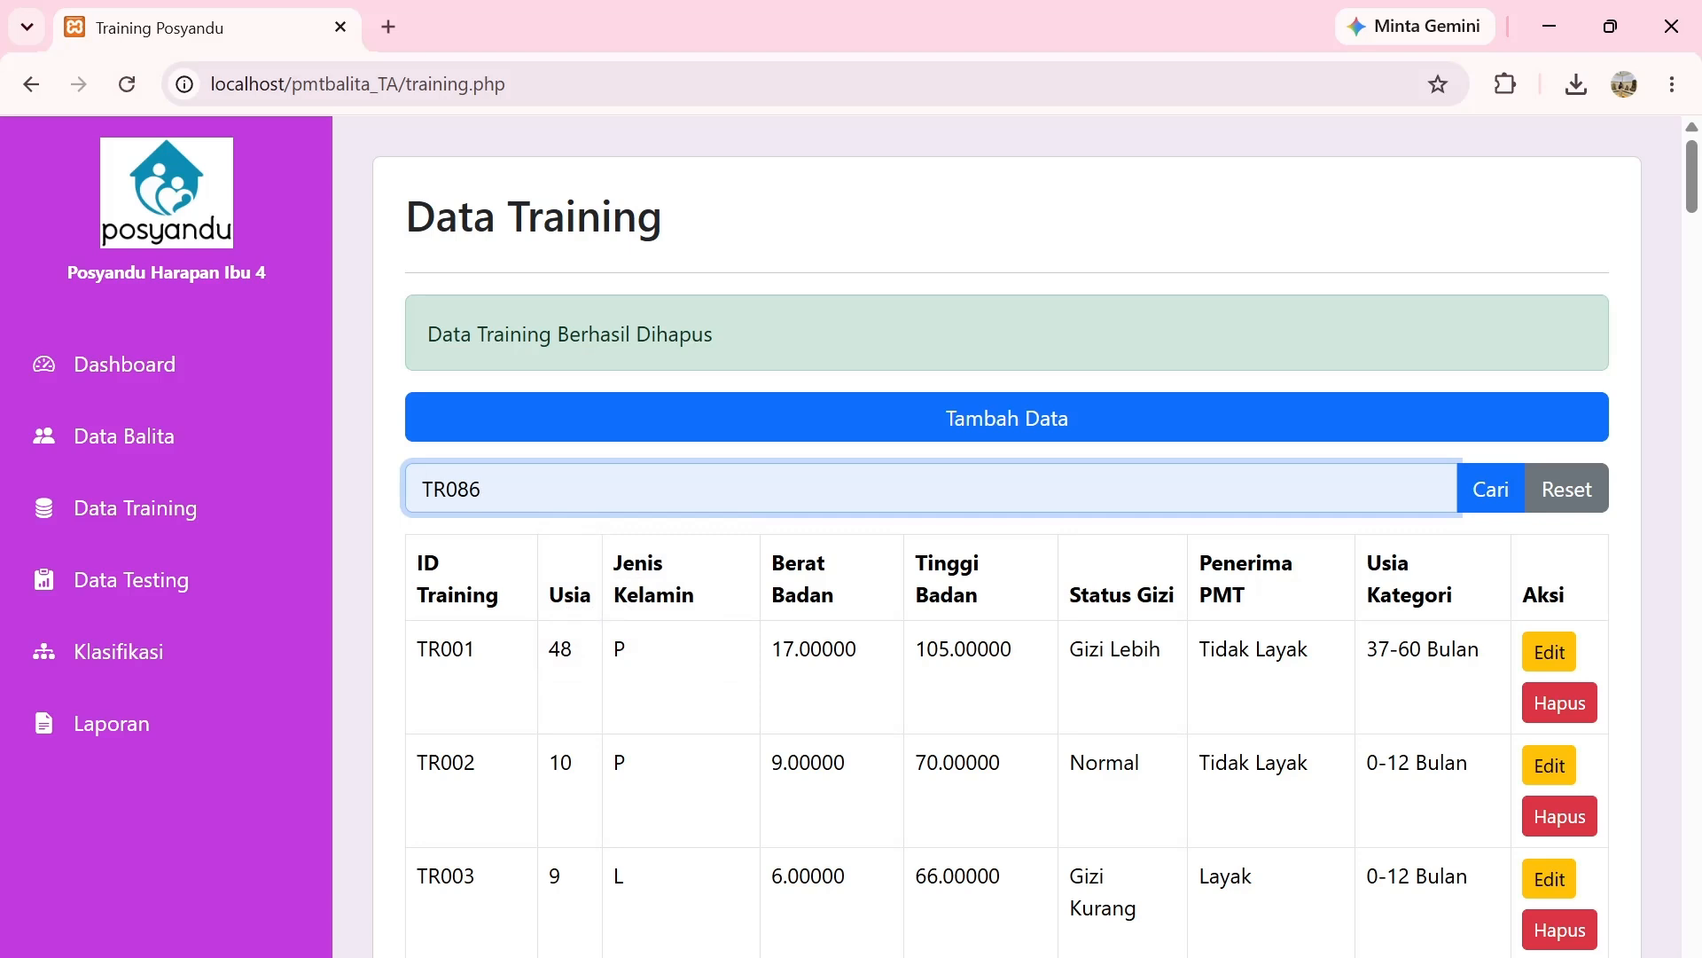
key(Return)
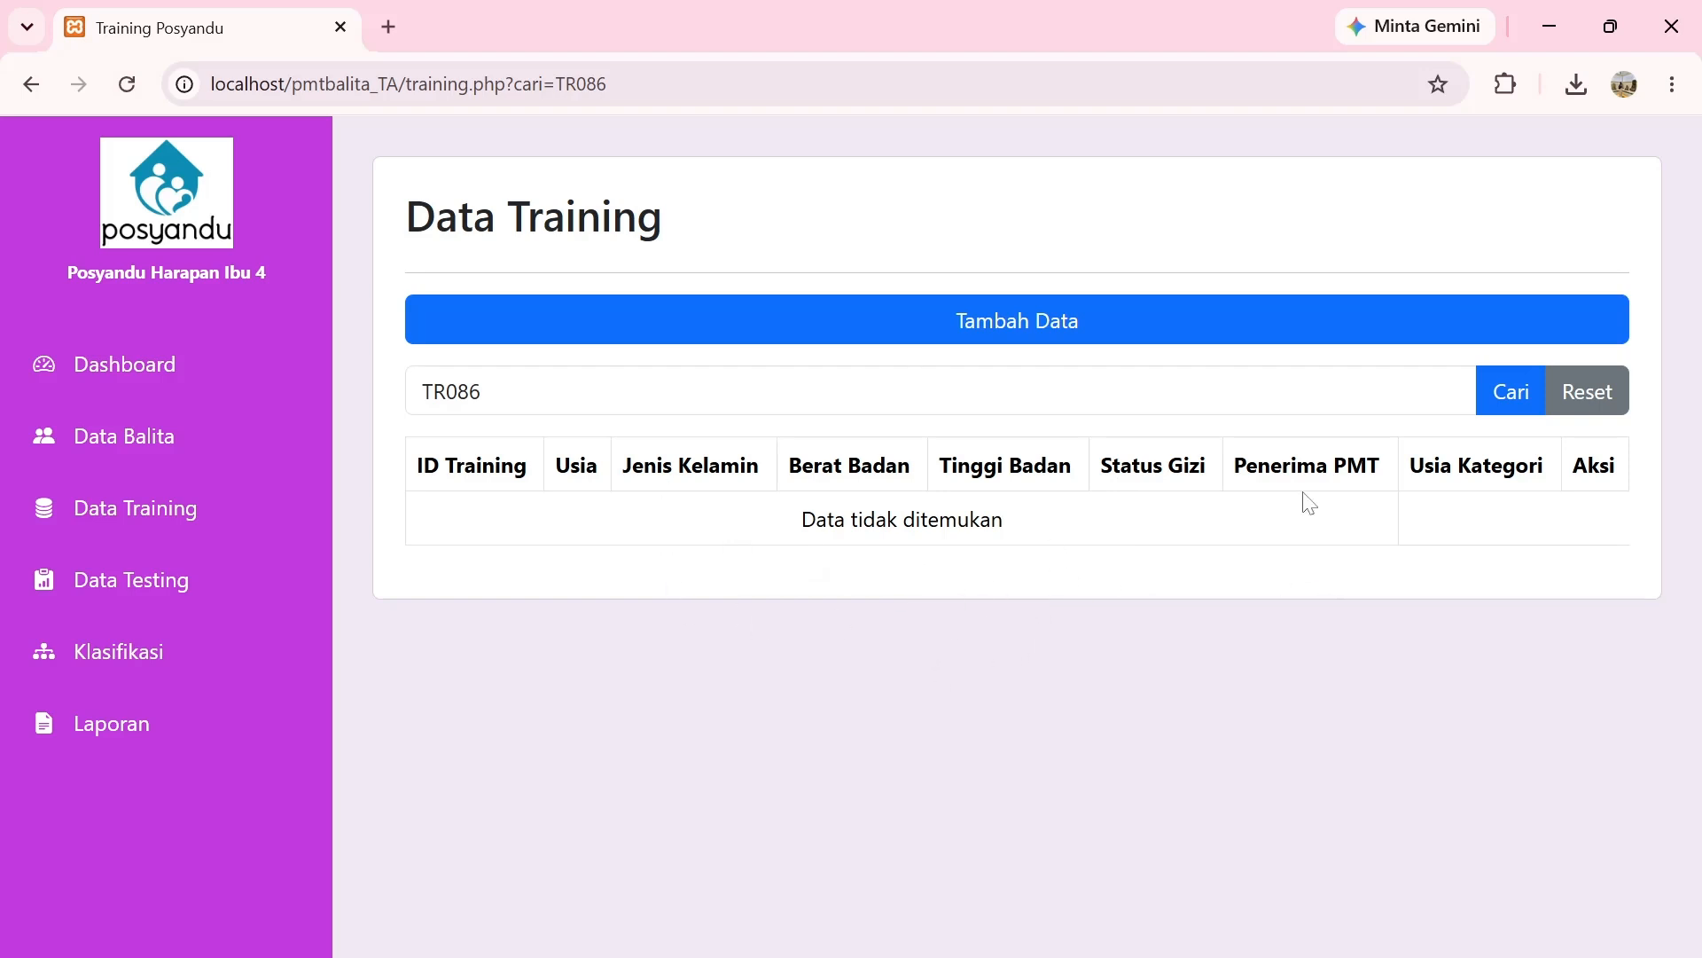
Reset the search and save training record TR087 with age 10, gender L, weight 20, height 50.
click(1614, 415)
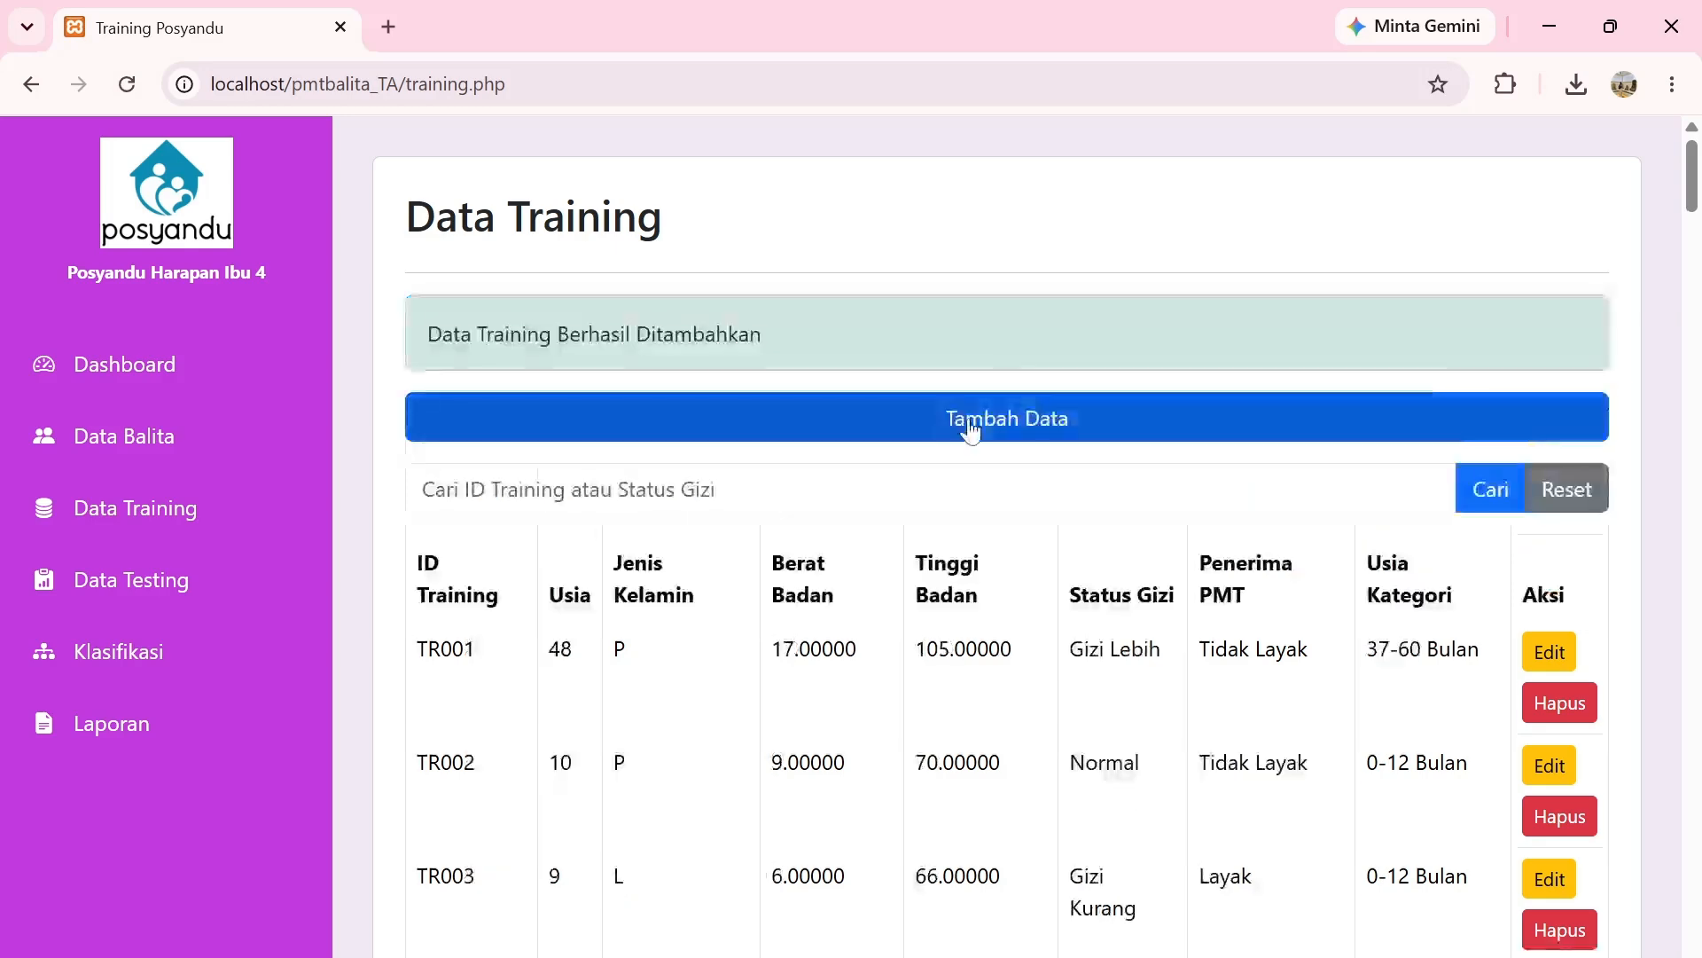
click(968, 418)
click(754, 320)
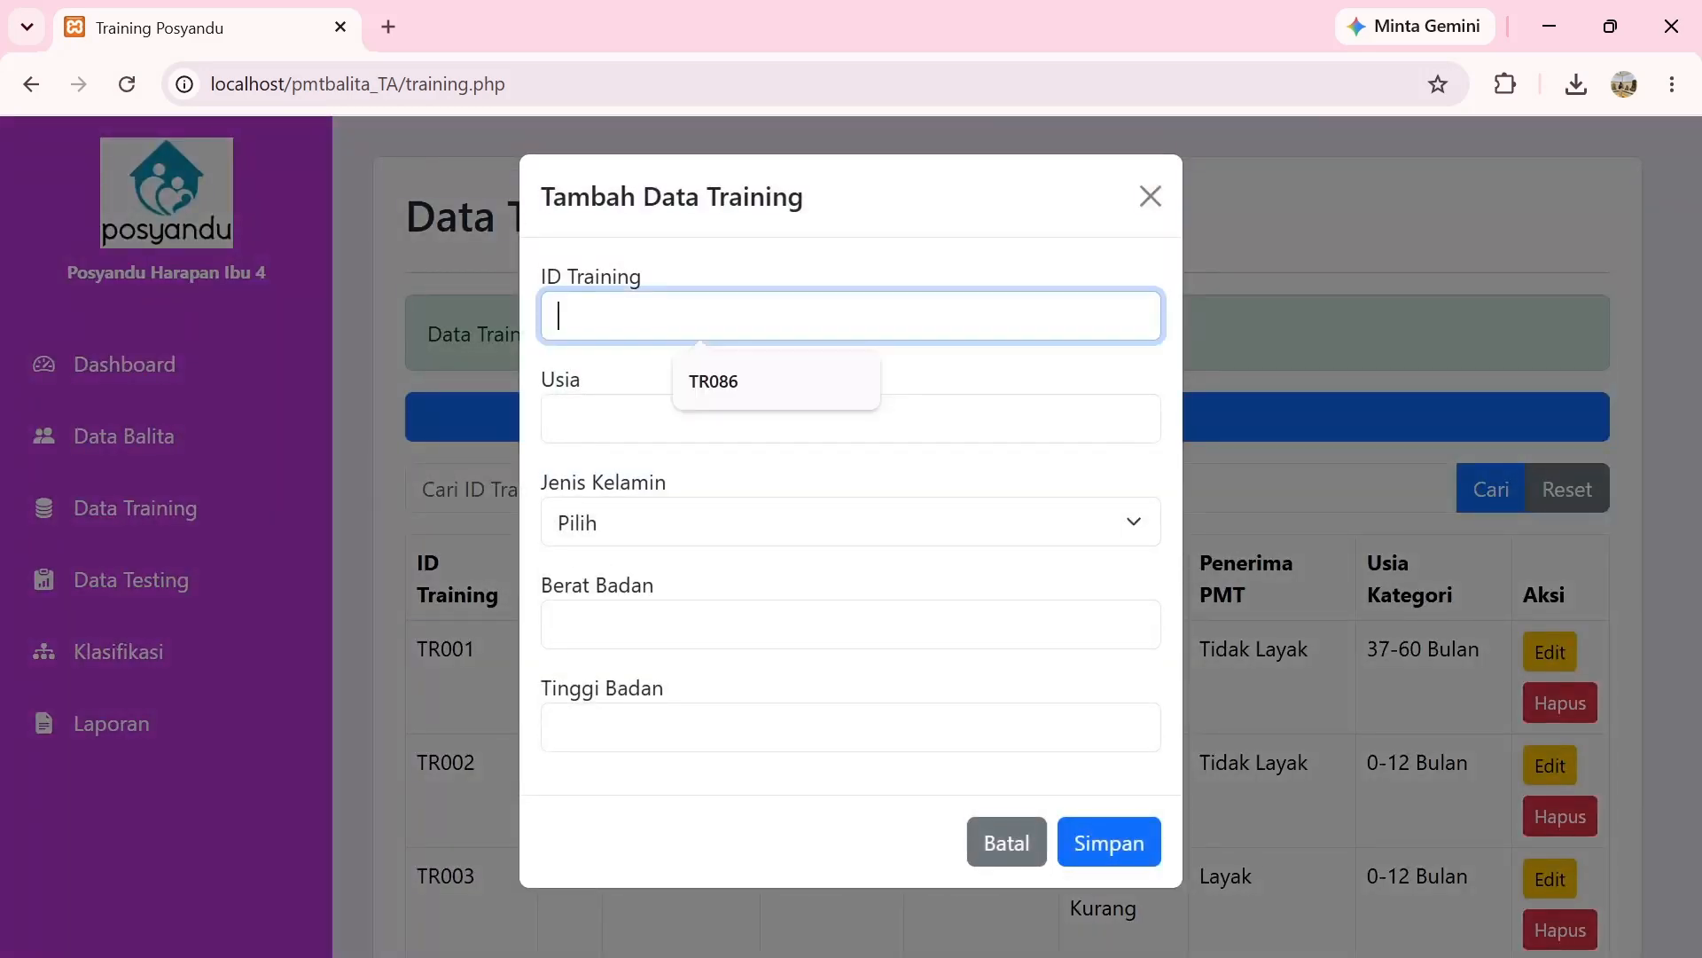
text(TR087)
key(Tab)
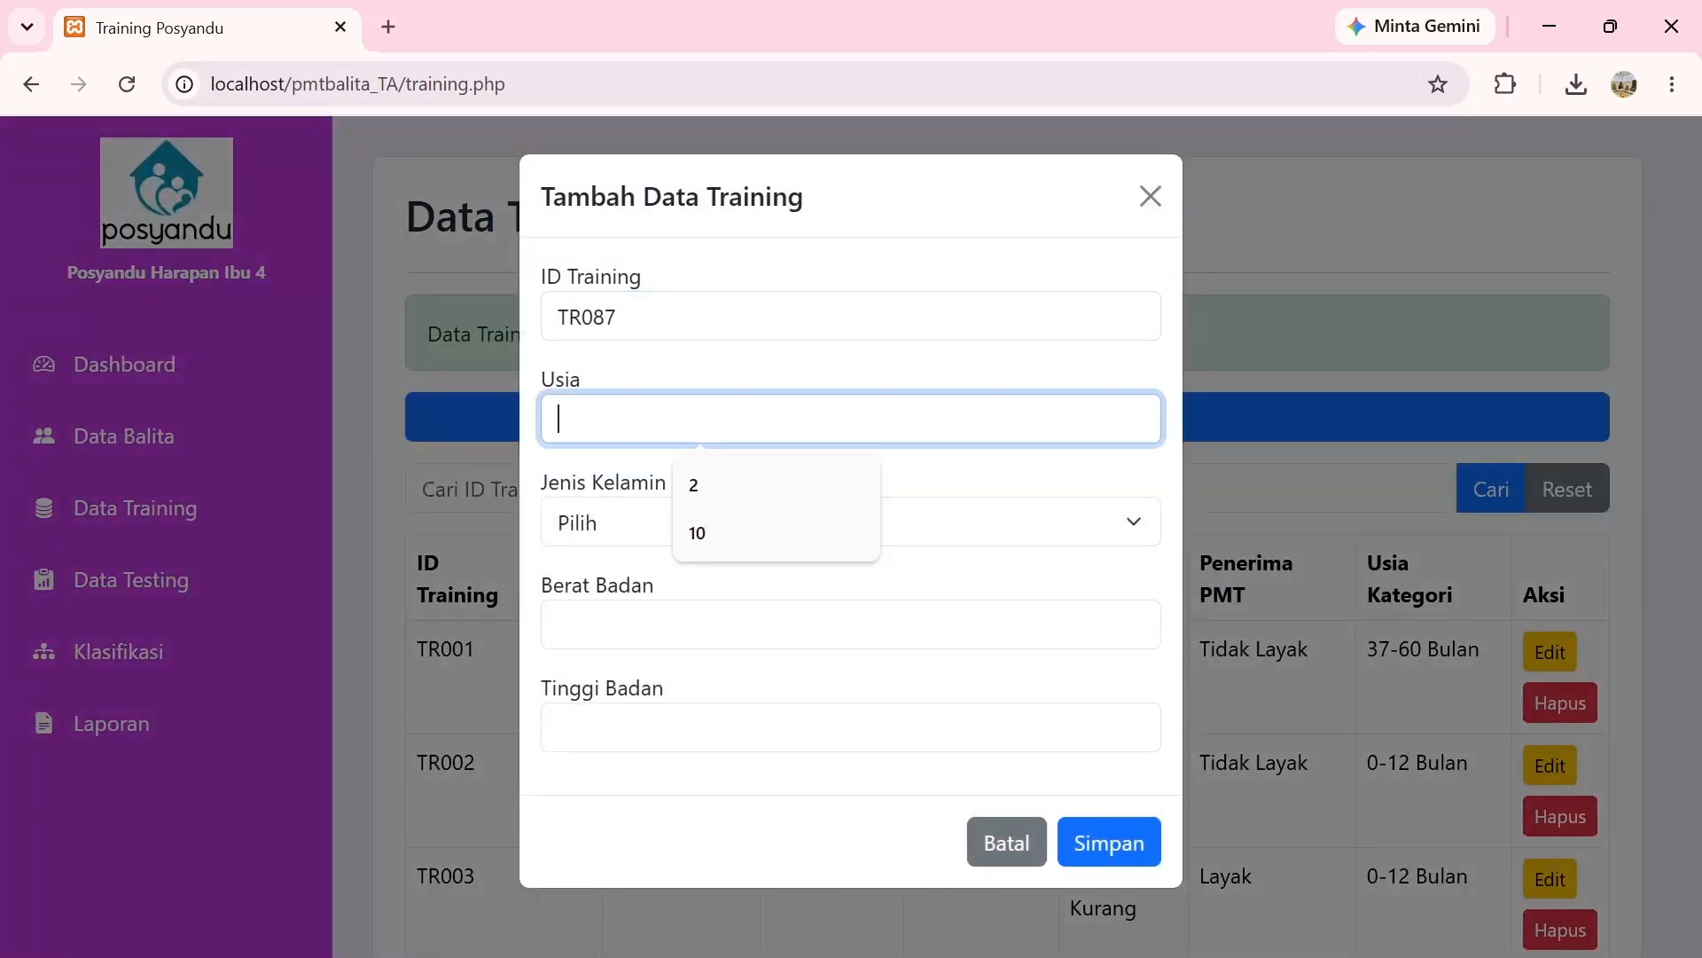
click(786, 533)
click(786, 523)
click(798, 600)
key(Tab)
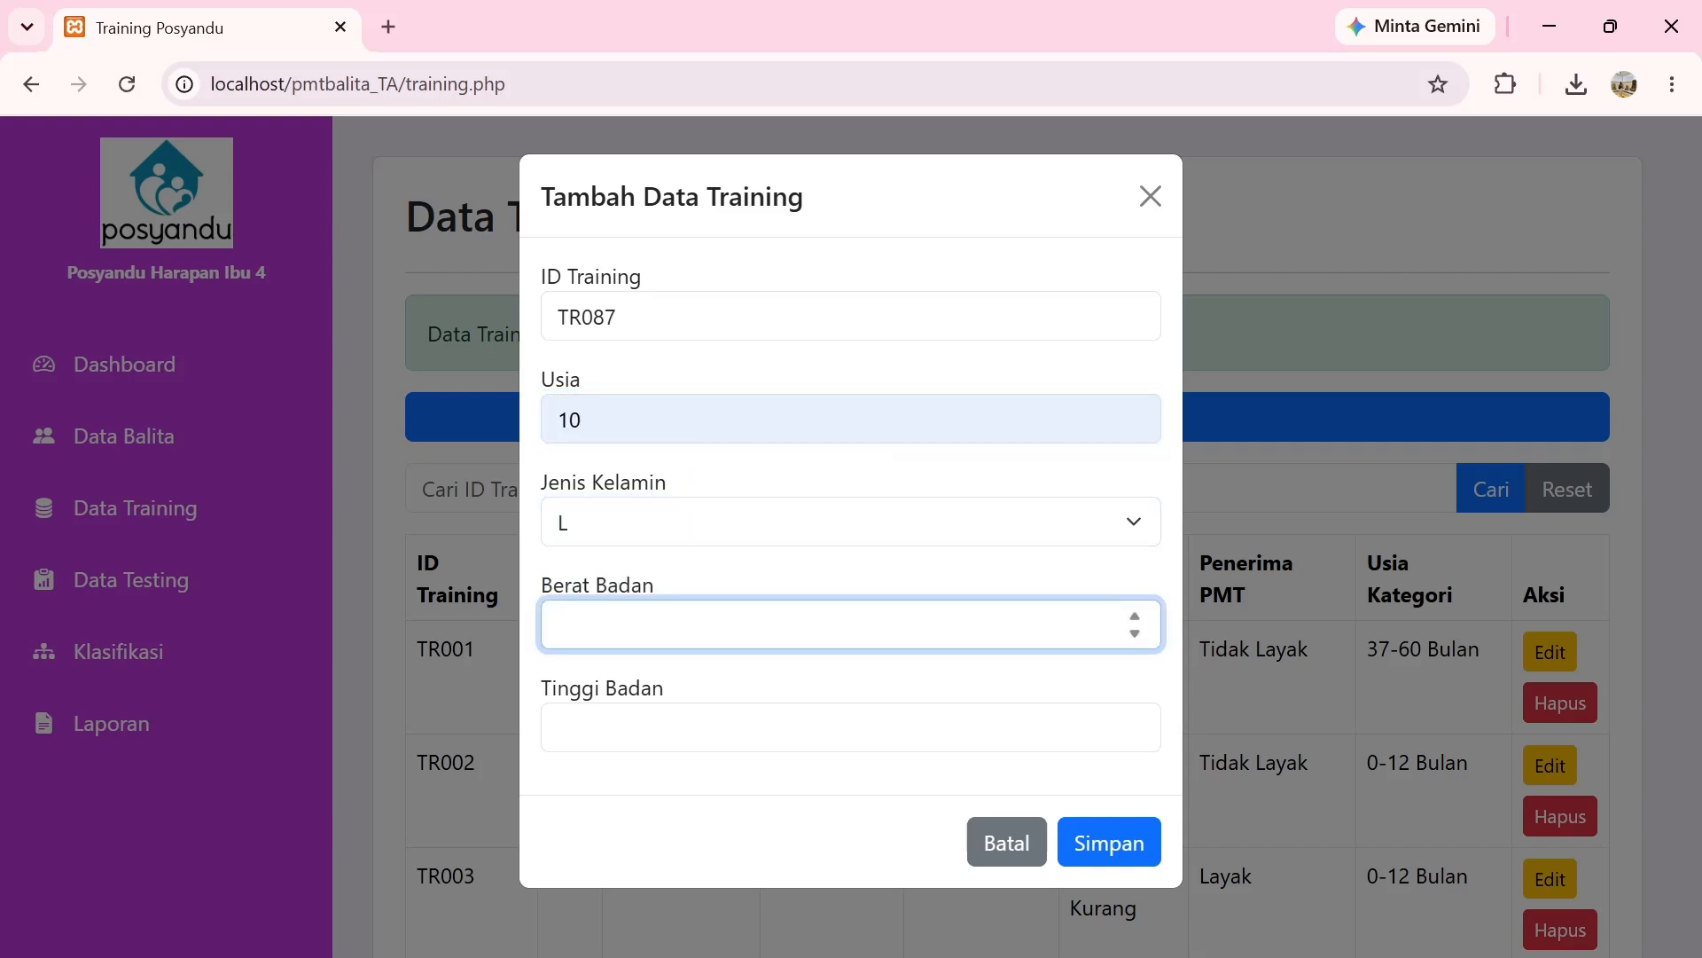
text(20)
key(Tab)
text(50)
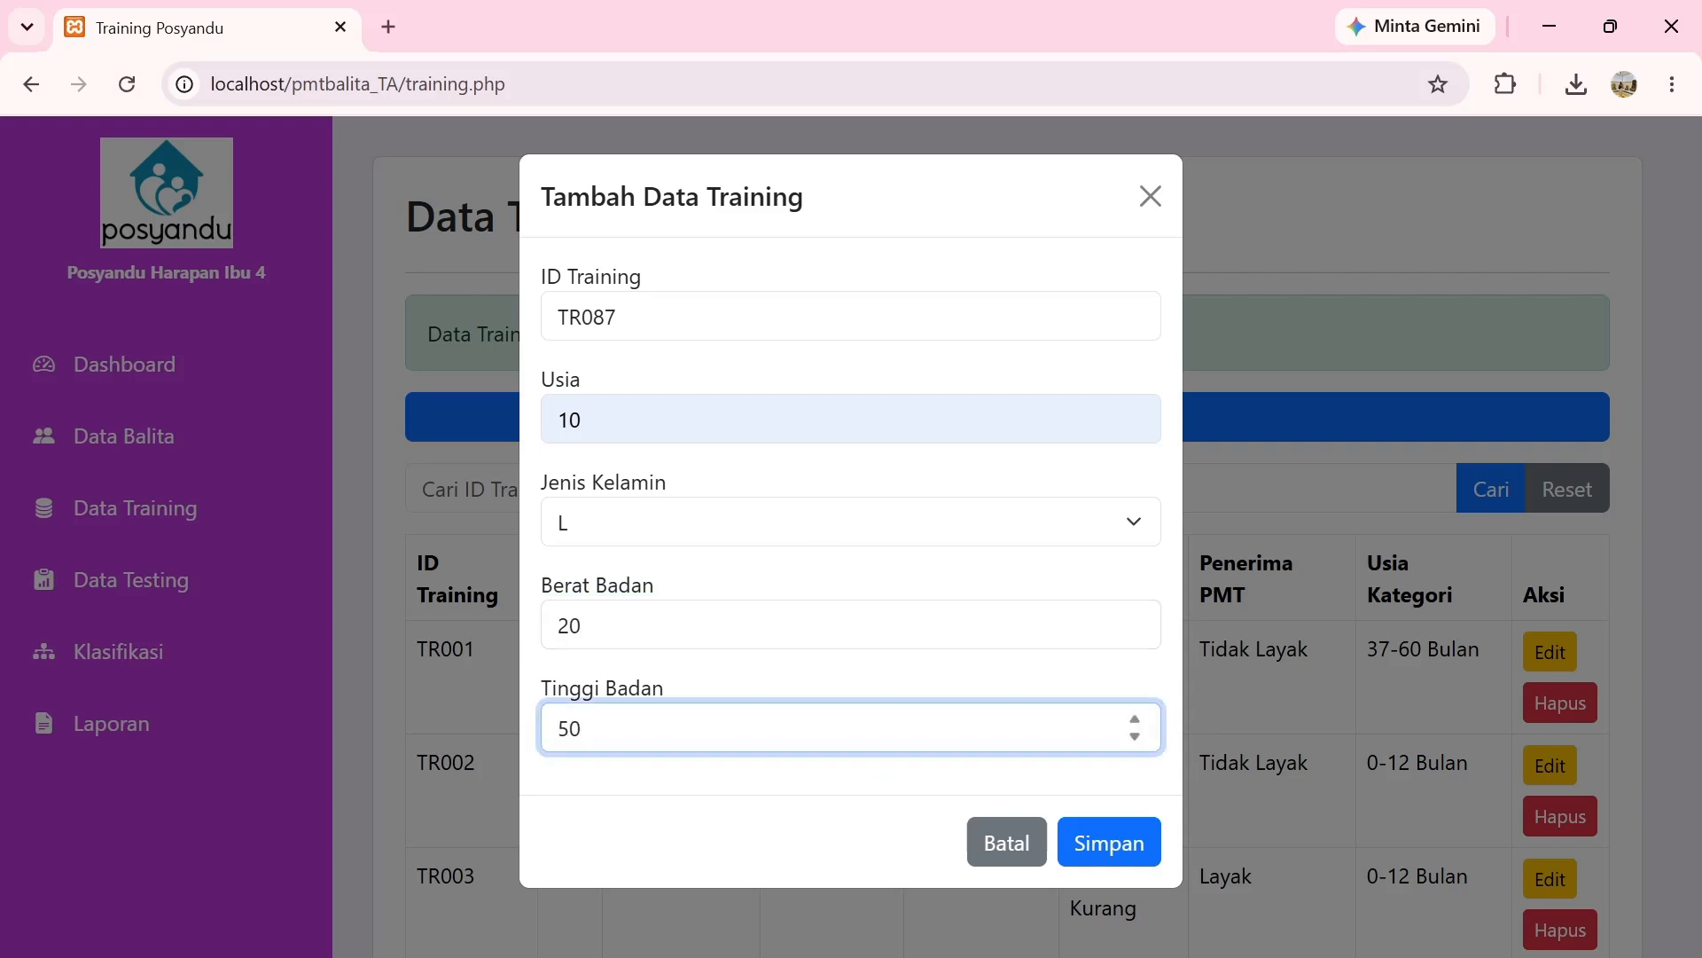
click(1111, 842)
Search the training data for TR087 to confirm it was saved.
click(685, 489)
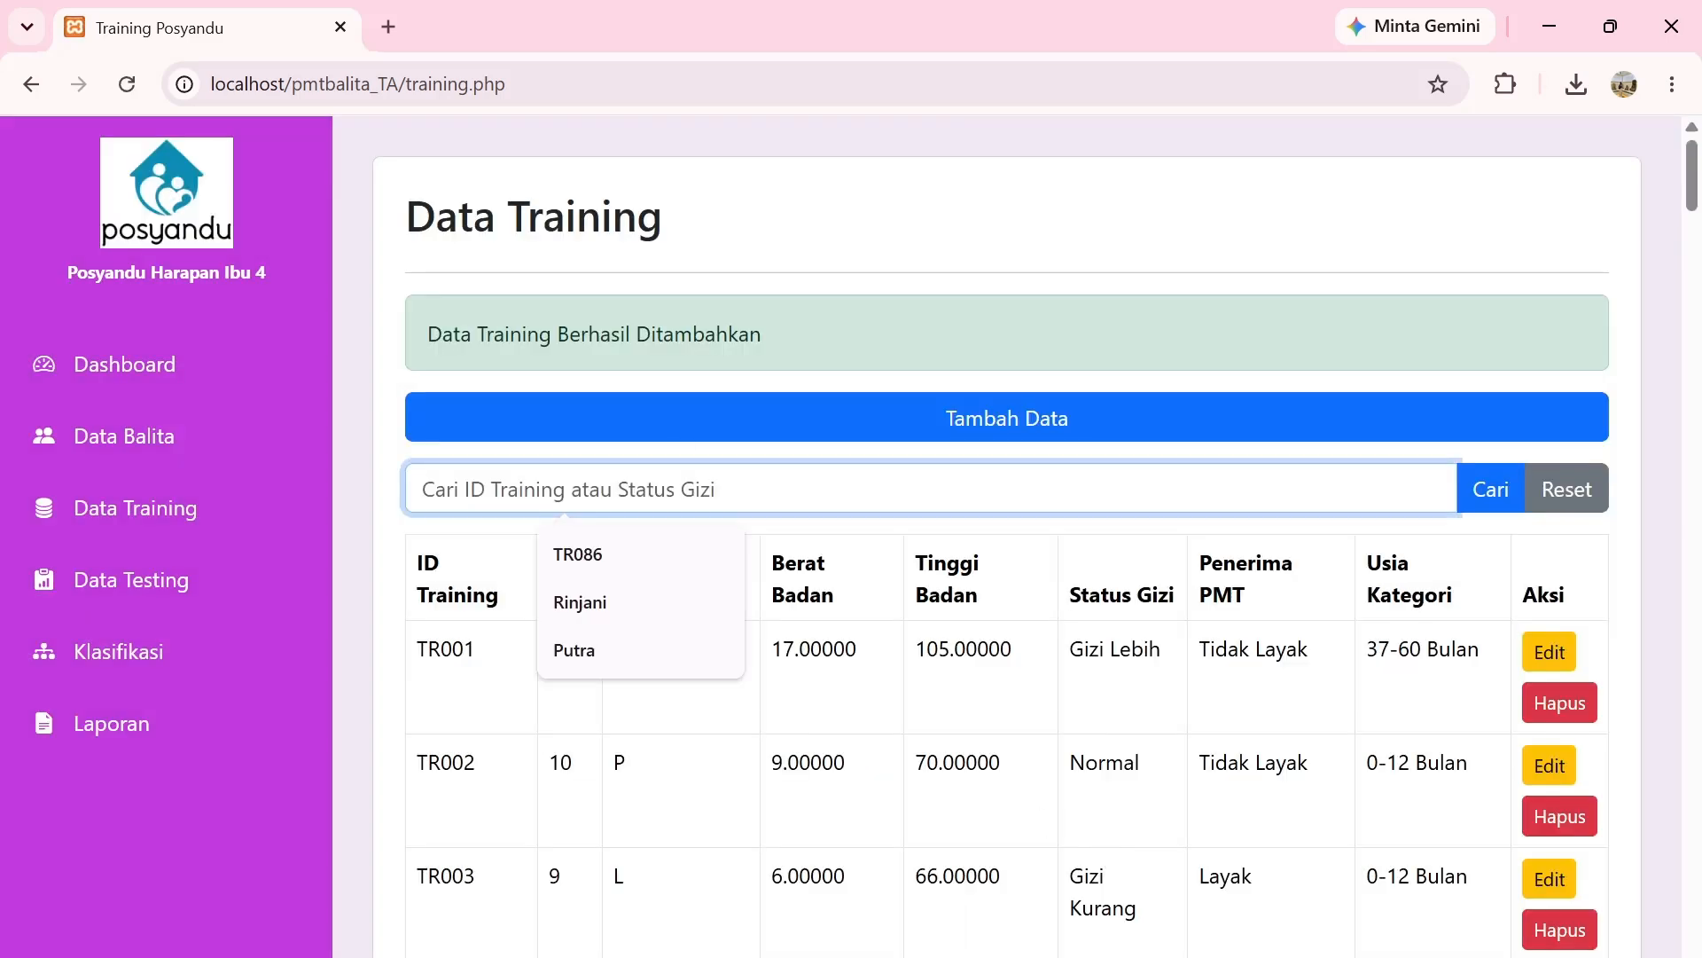
text(TR087)
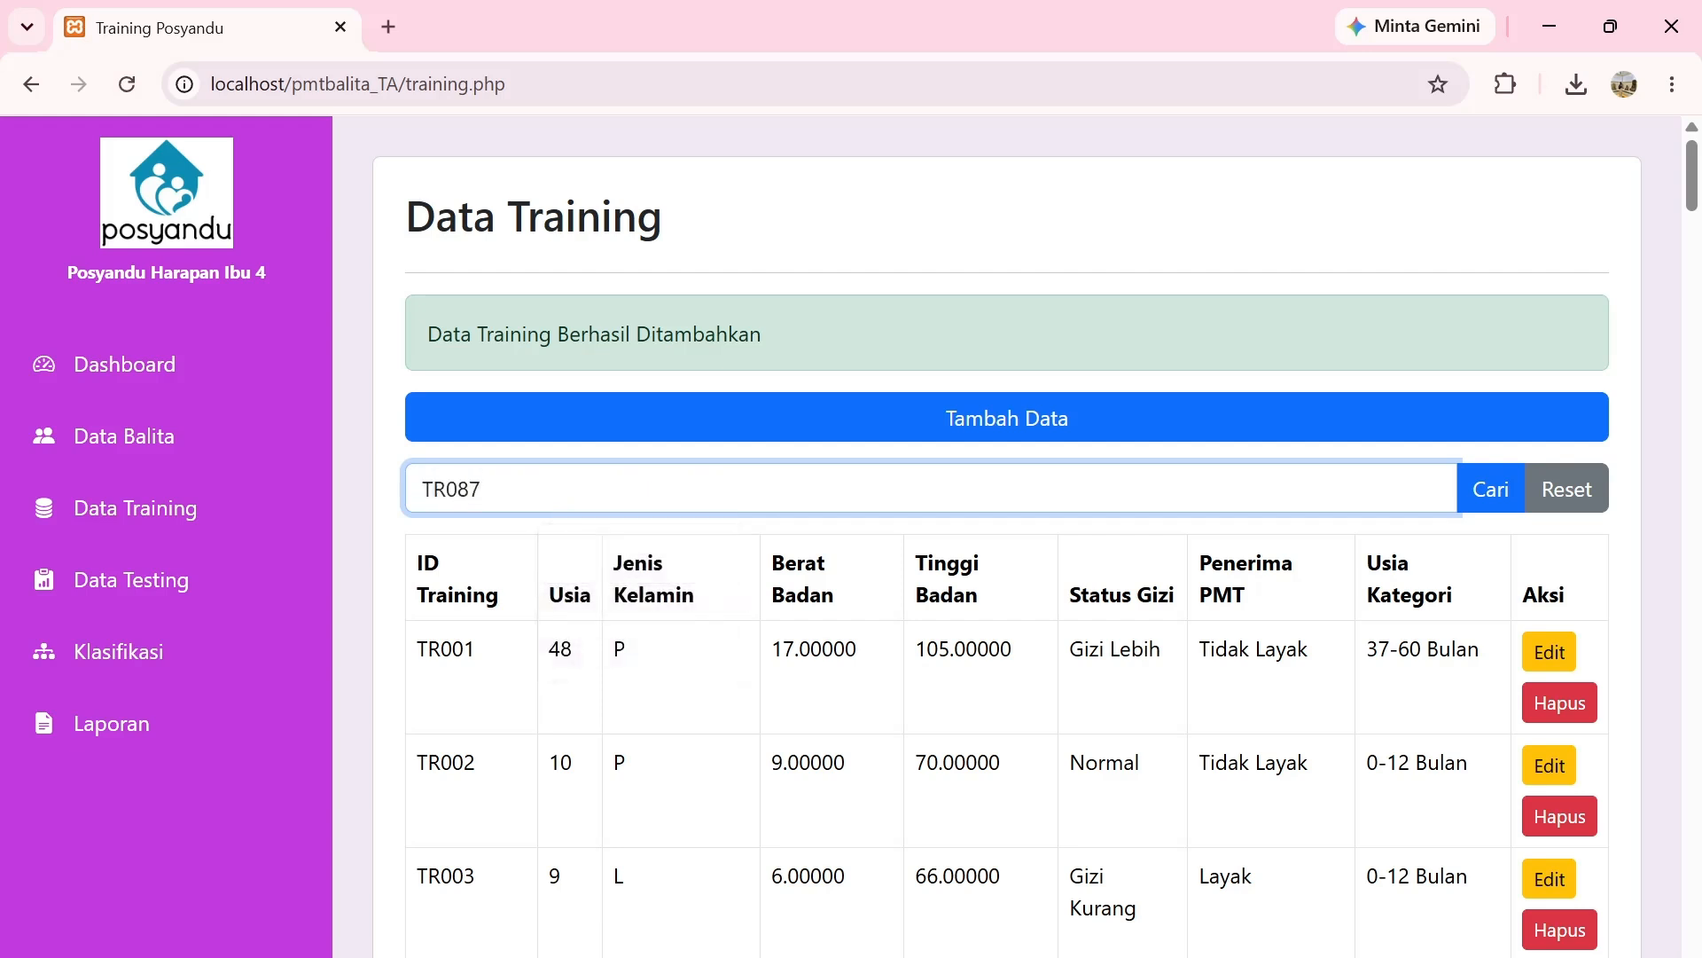
key(Return)
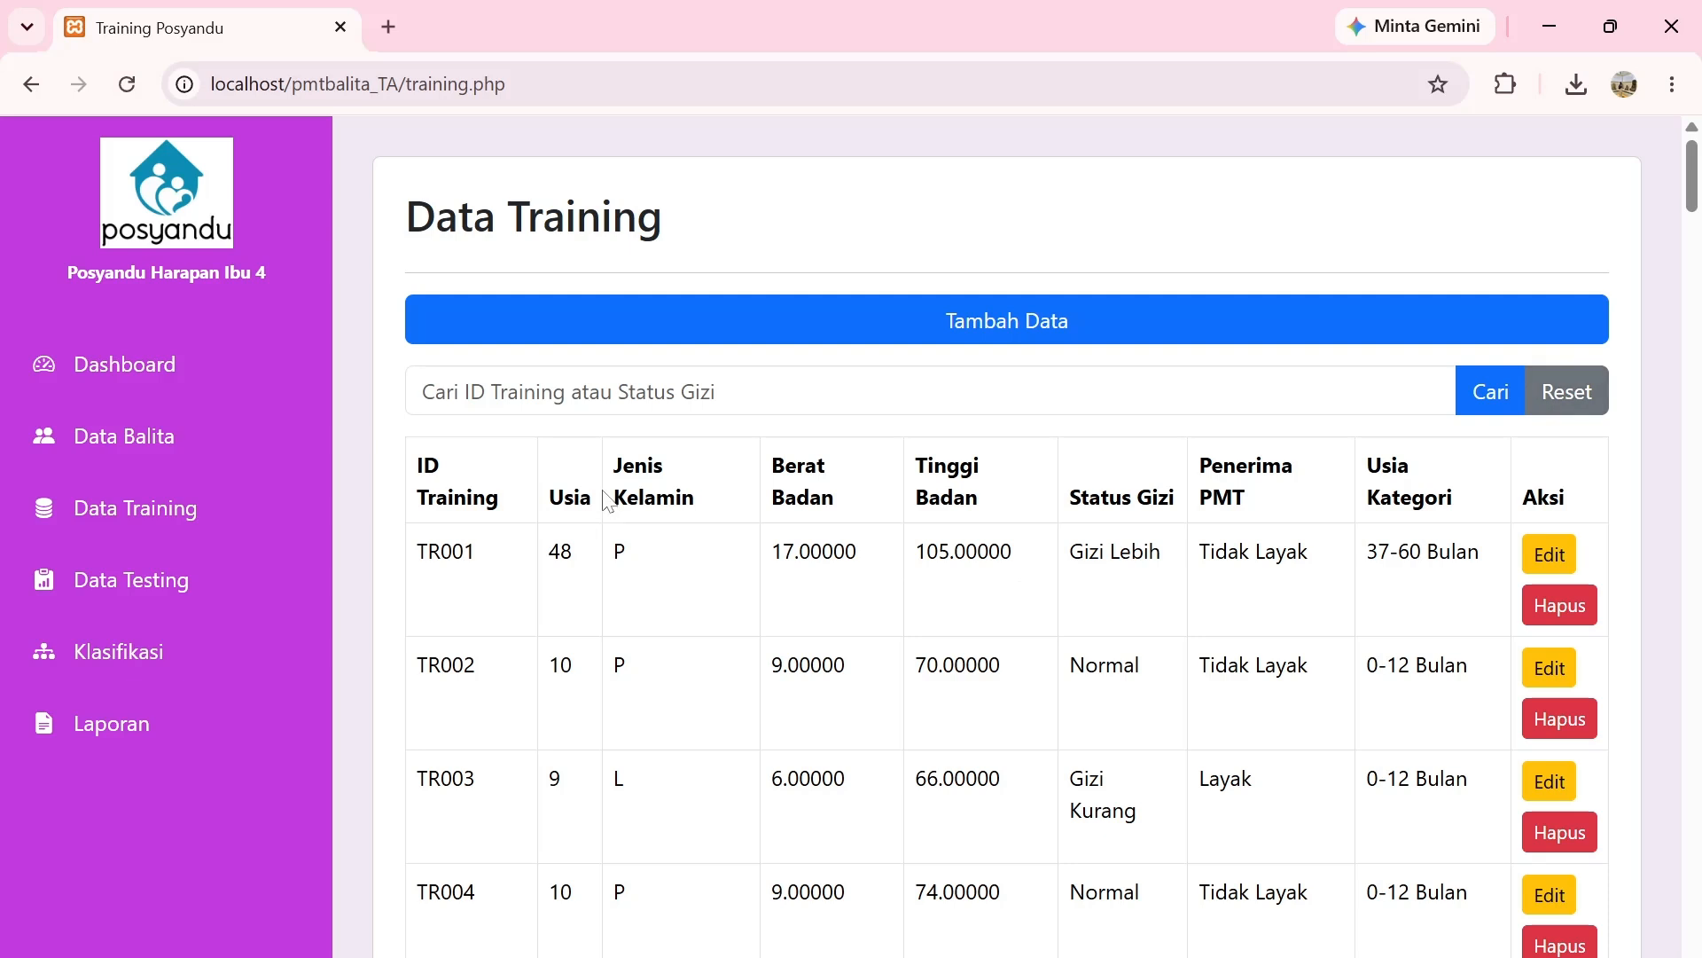
Go to the Data Testing page from the sidebar.
click(202, 597)
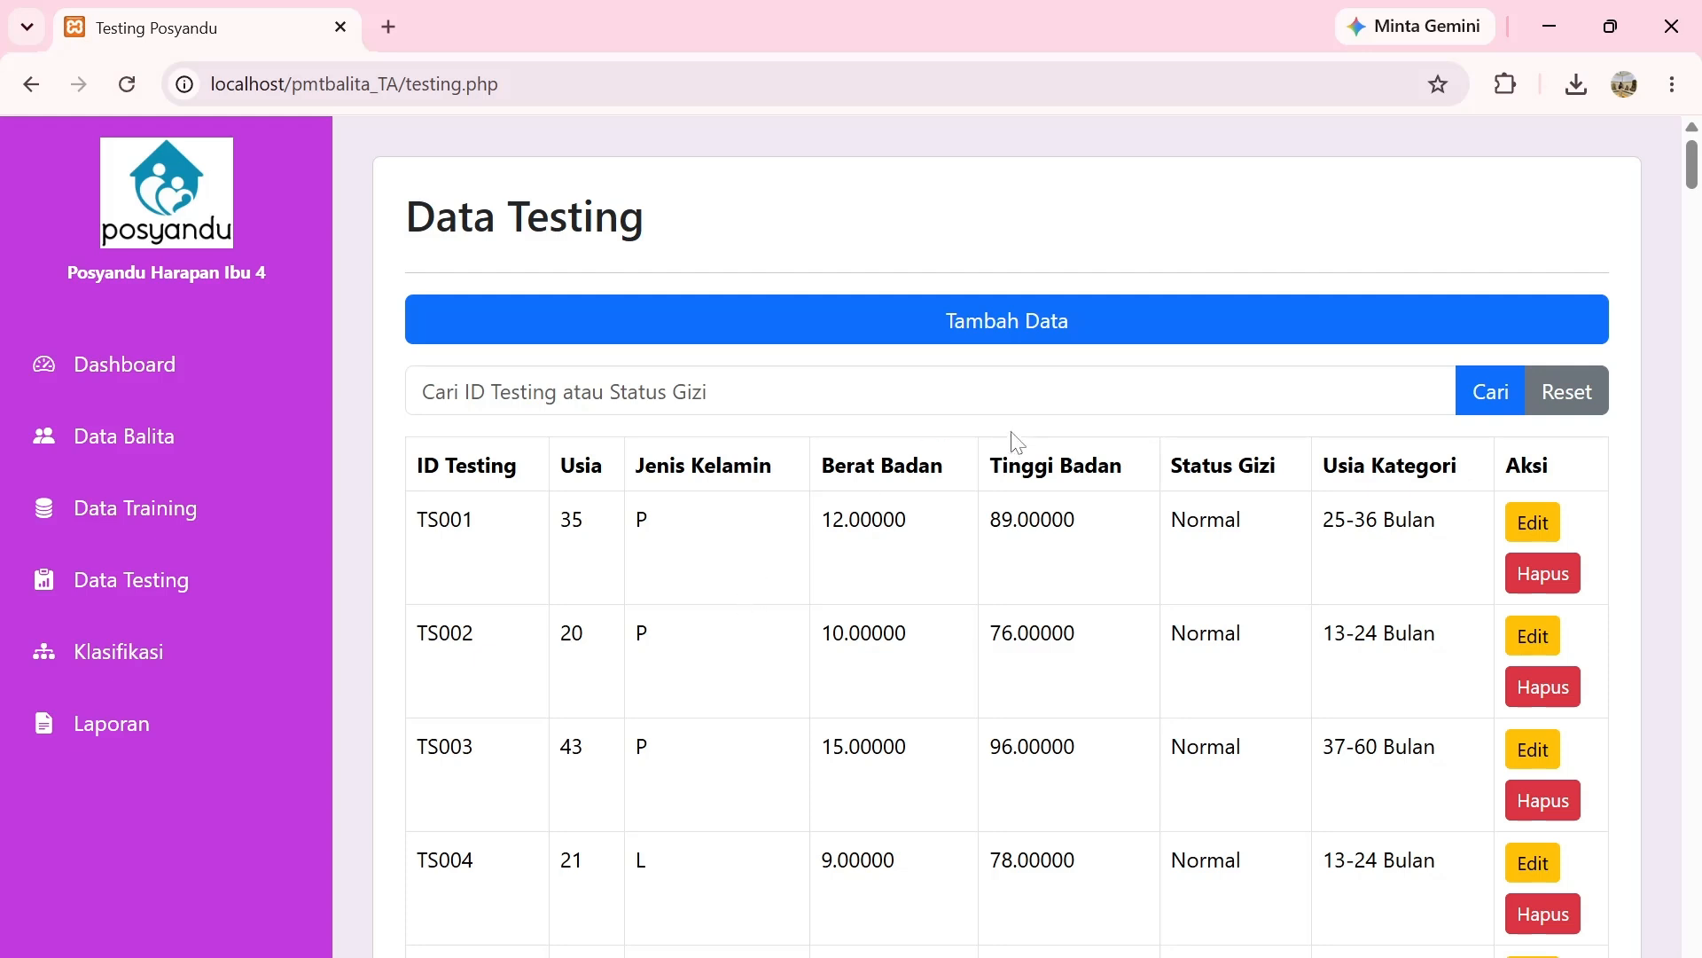
Enter testing record TS131 with Usia 10, Jenis Kelamin L, Berat Badan 20, Tinggi Badan 50 and save it.
click(986, 338)
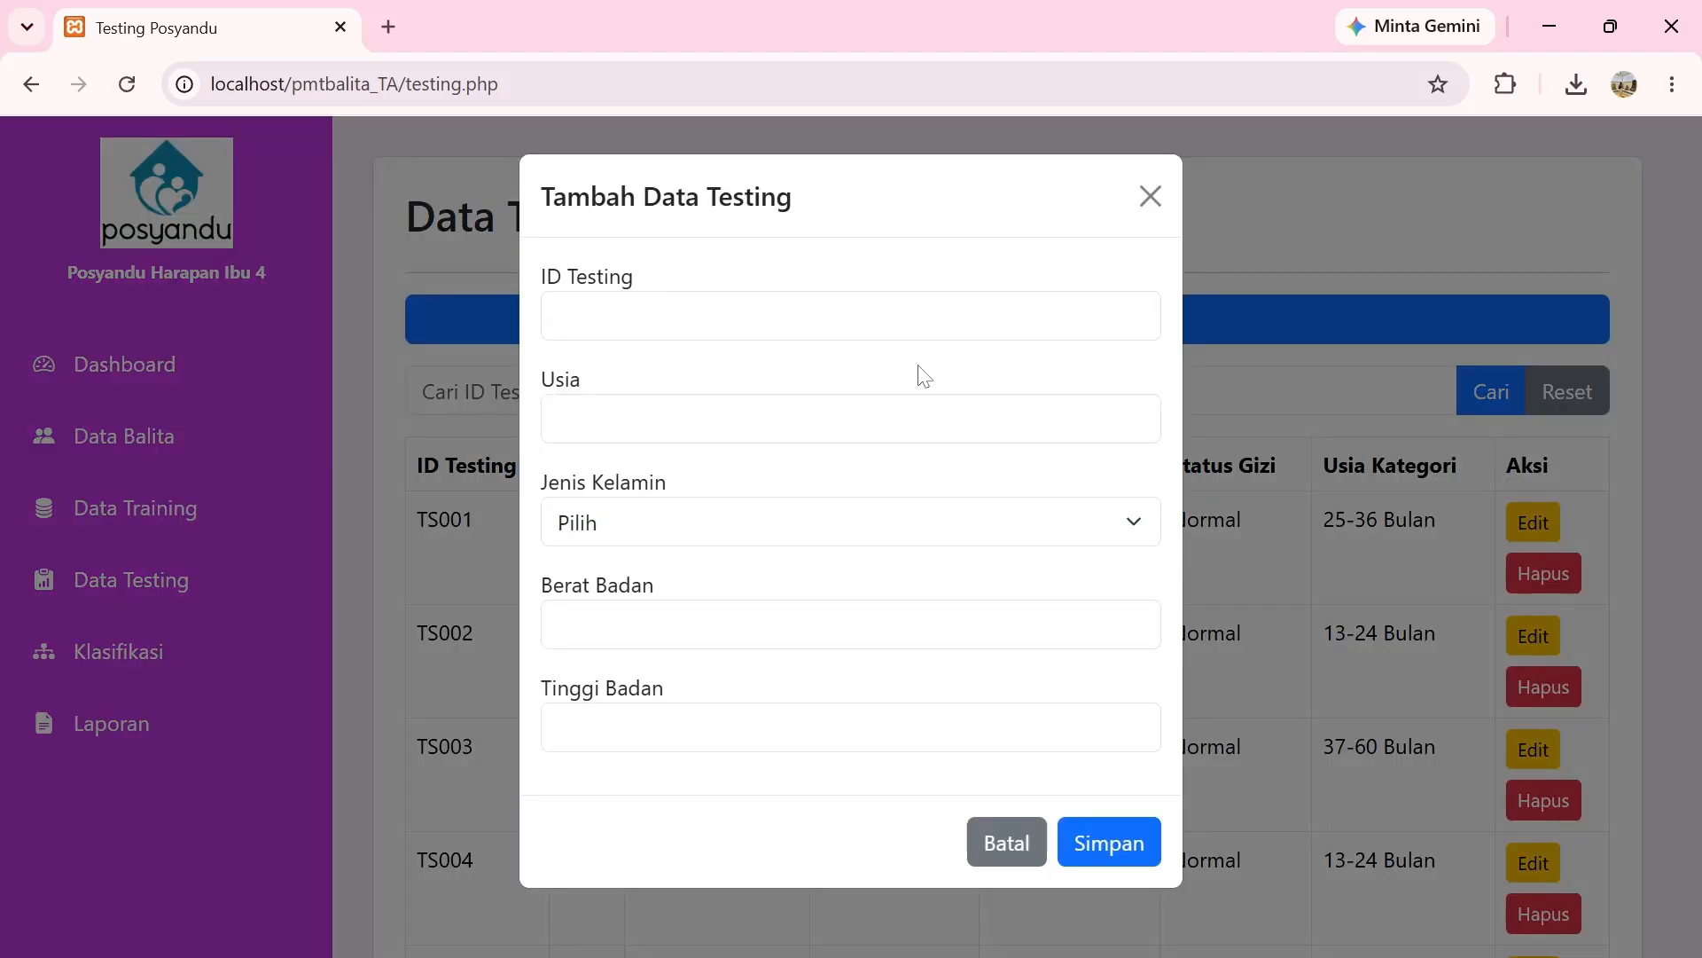
click(852, 316)
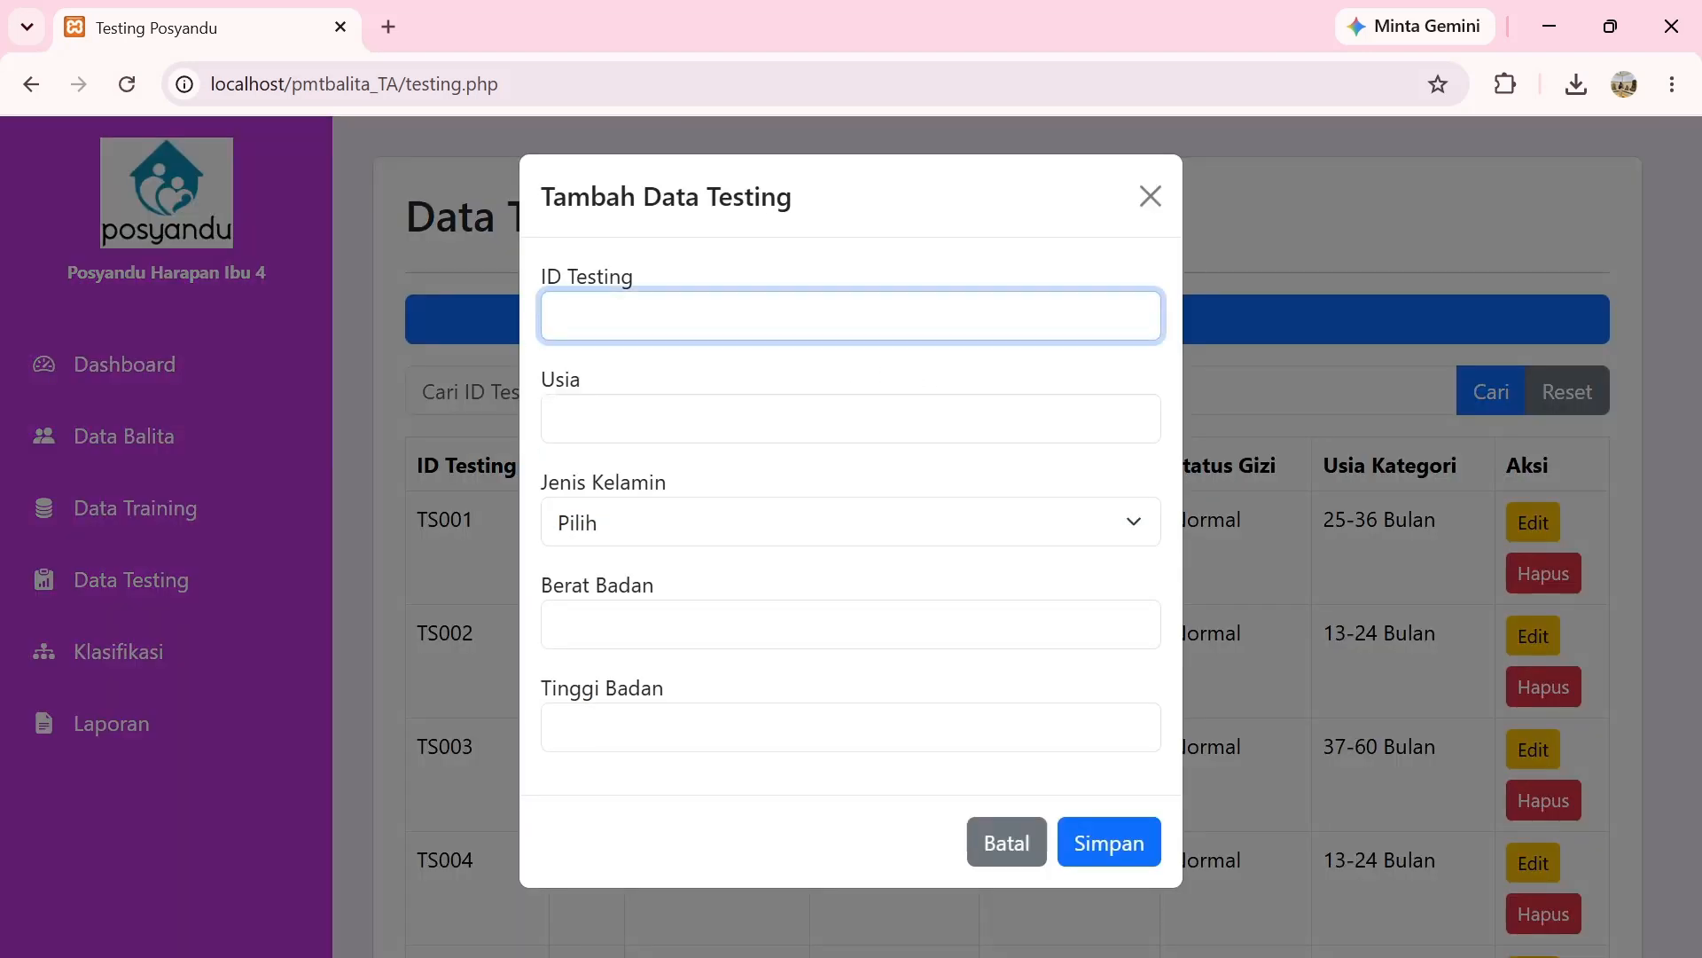
text(TS131)
click(825, 417)
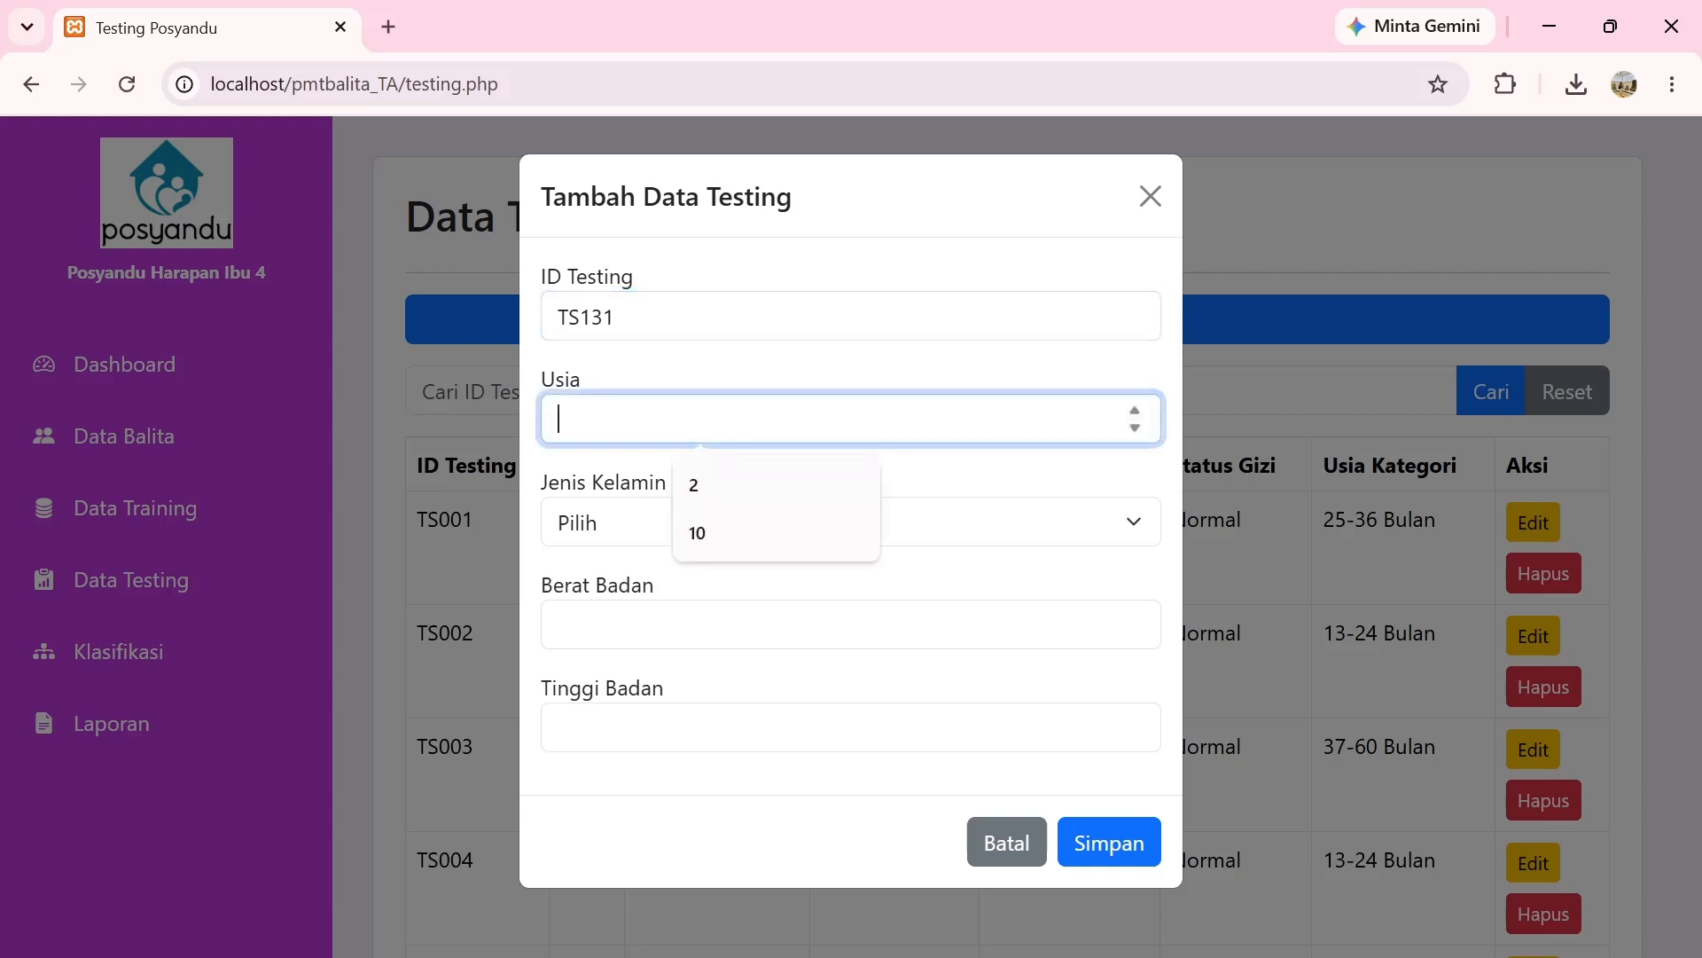
click(780, 542)
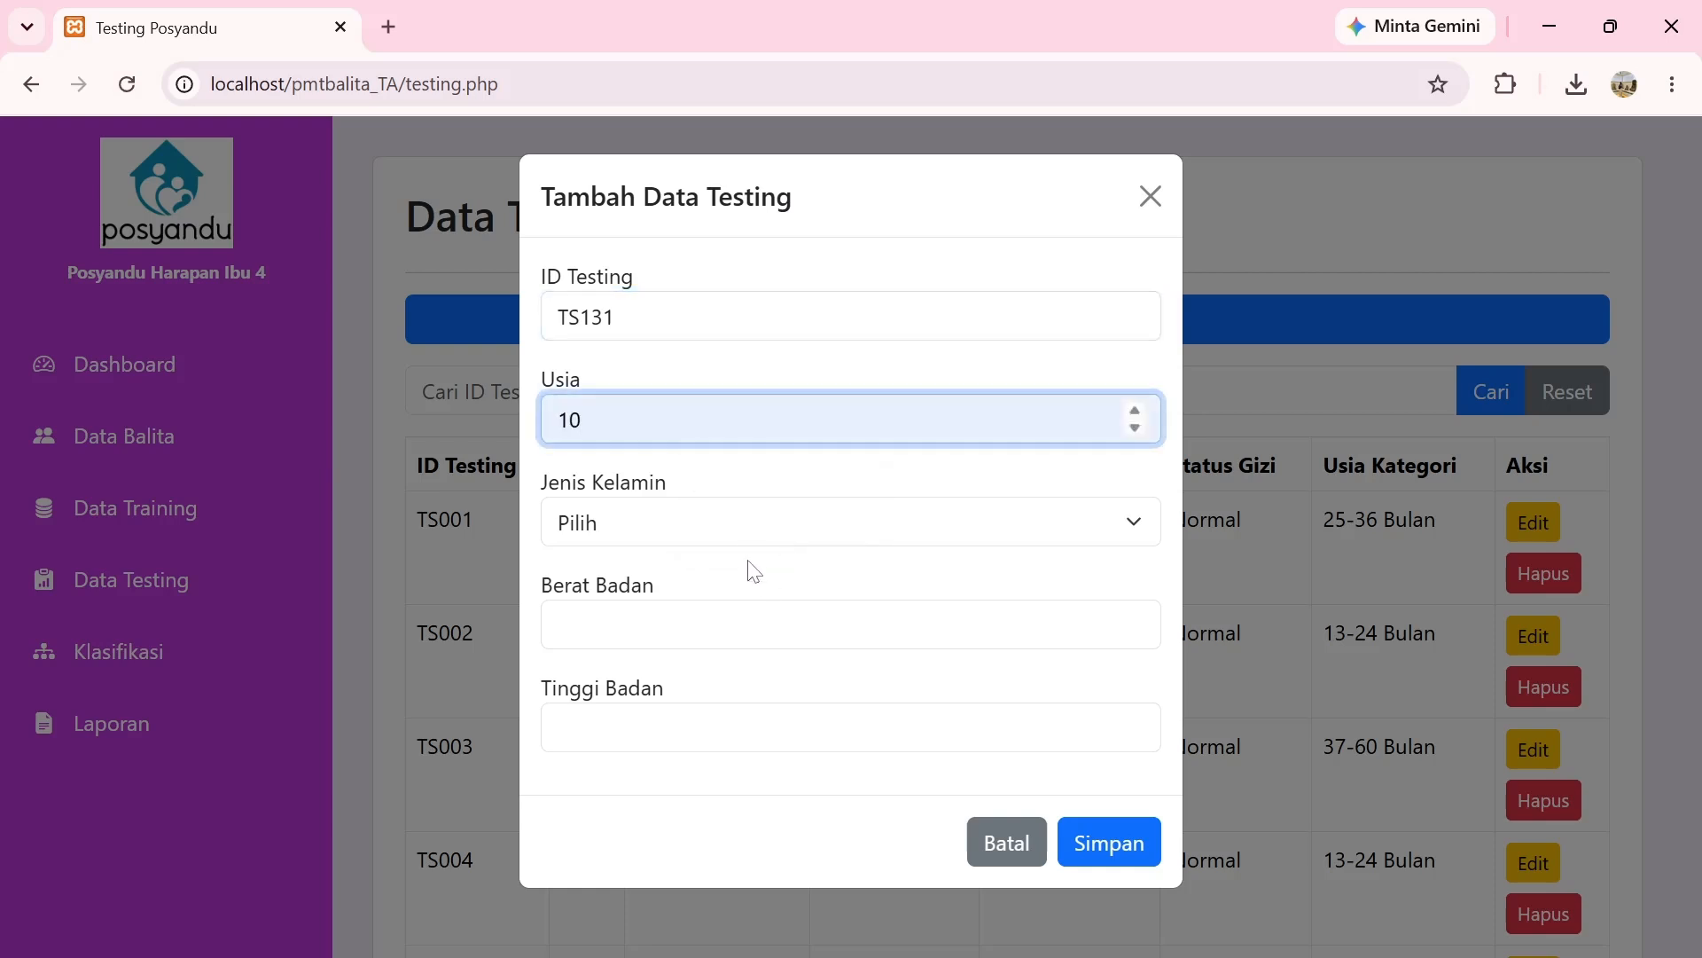
click(741, 536)
click(736, 600)
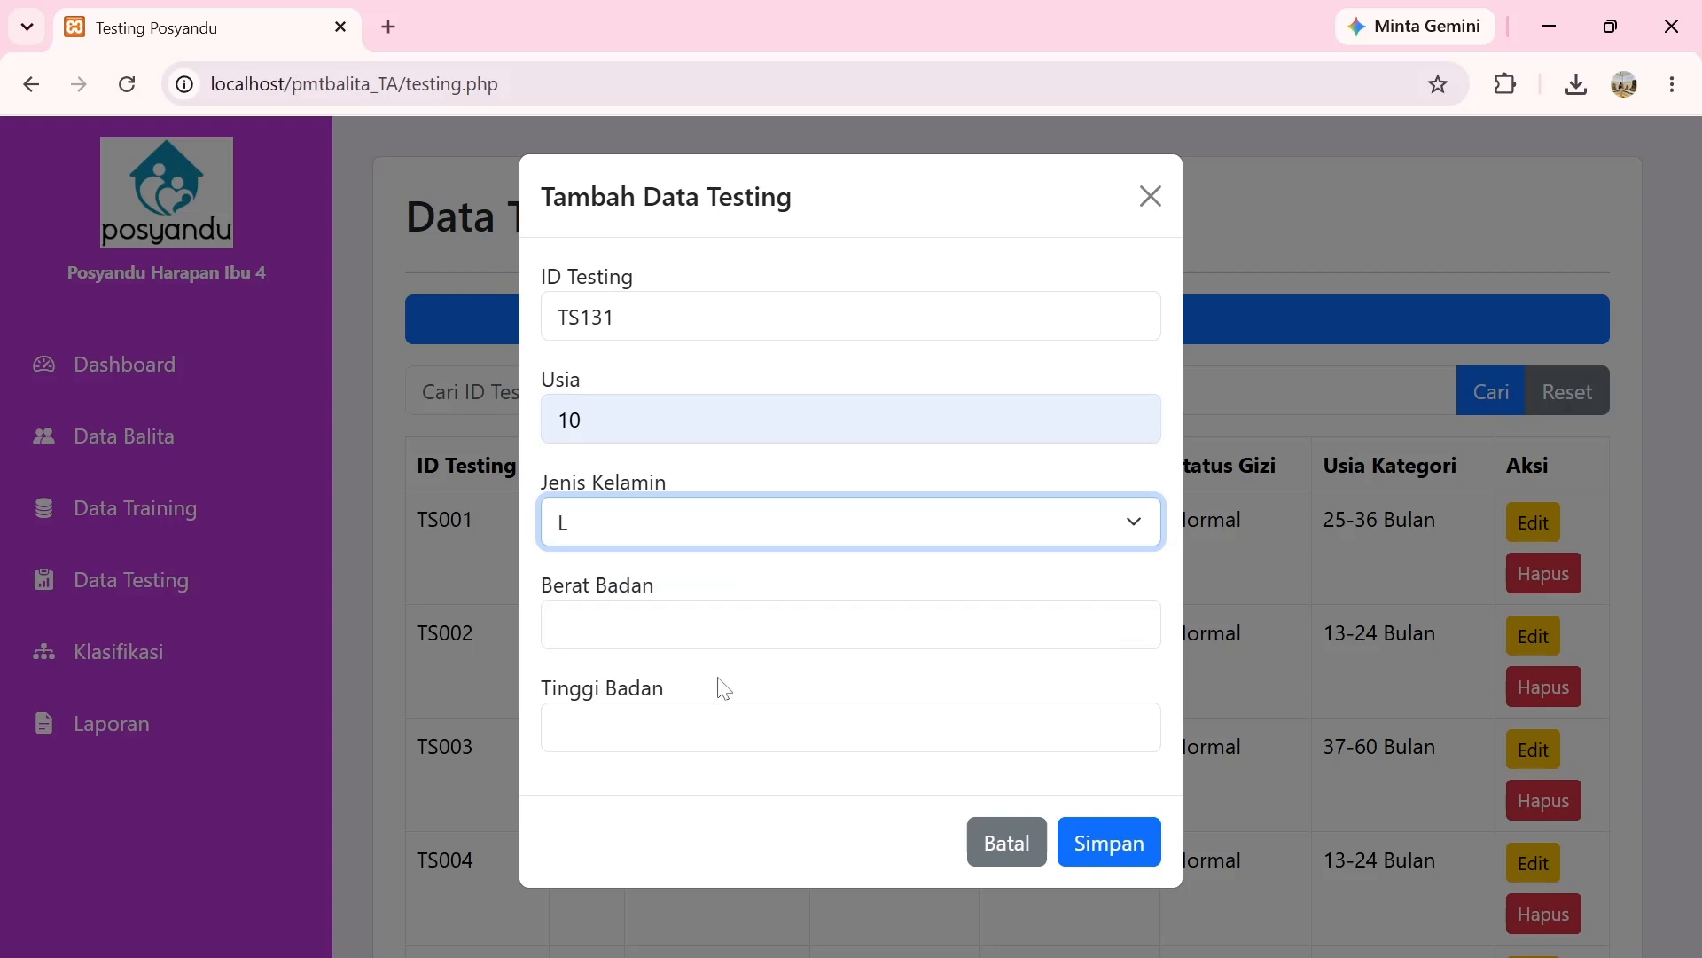
click(722, 625)
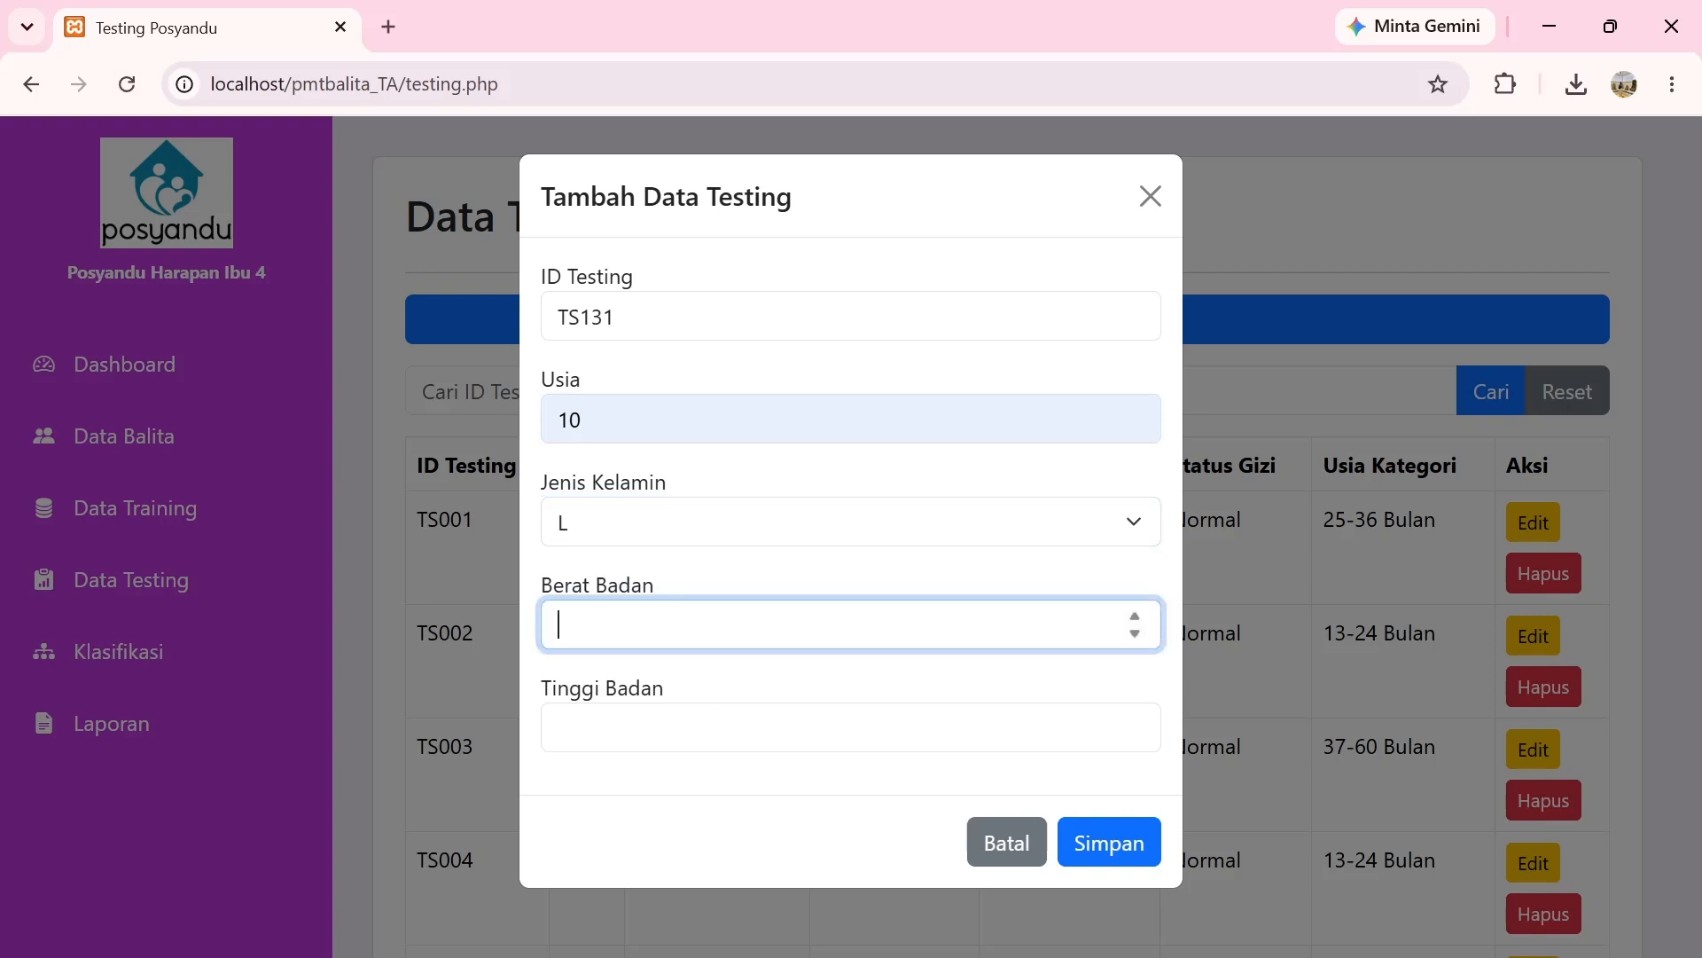
text(20)
click(668, 766)
text(5)
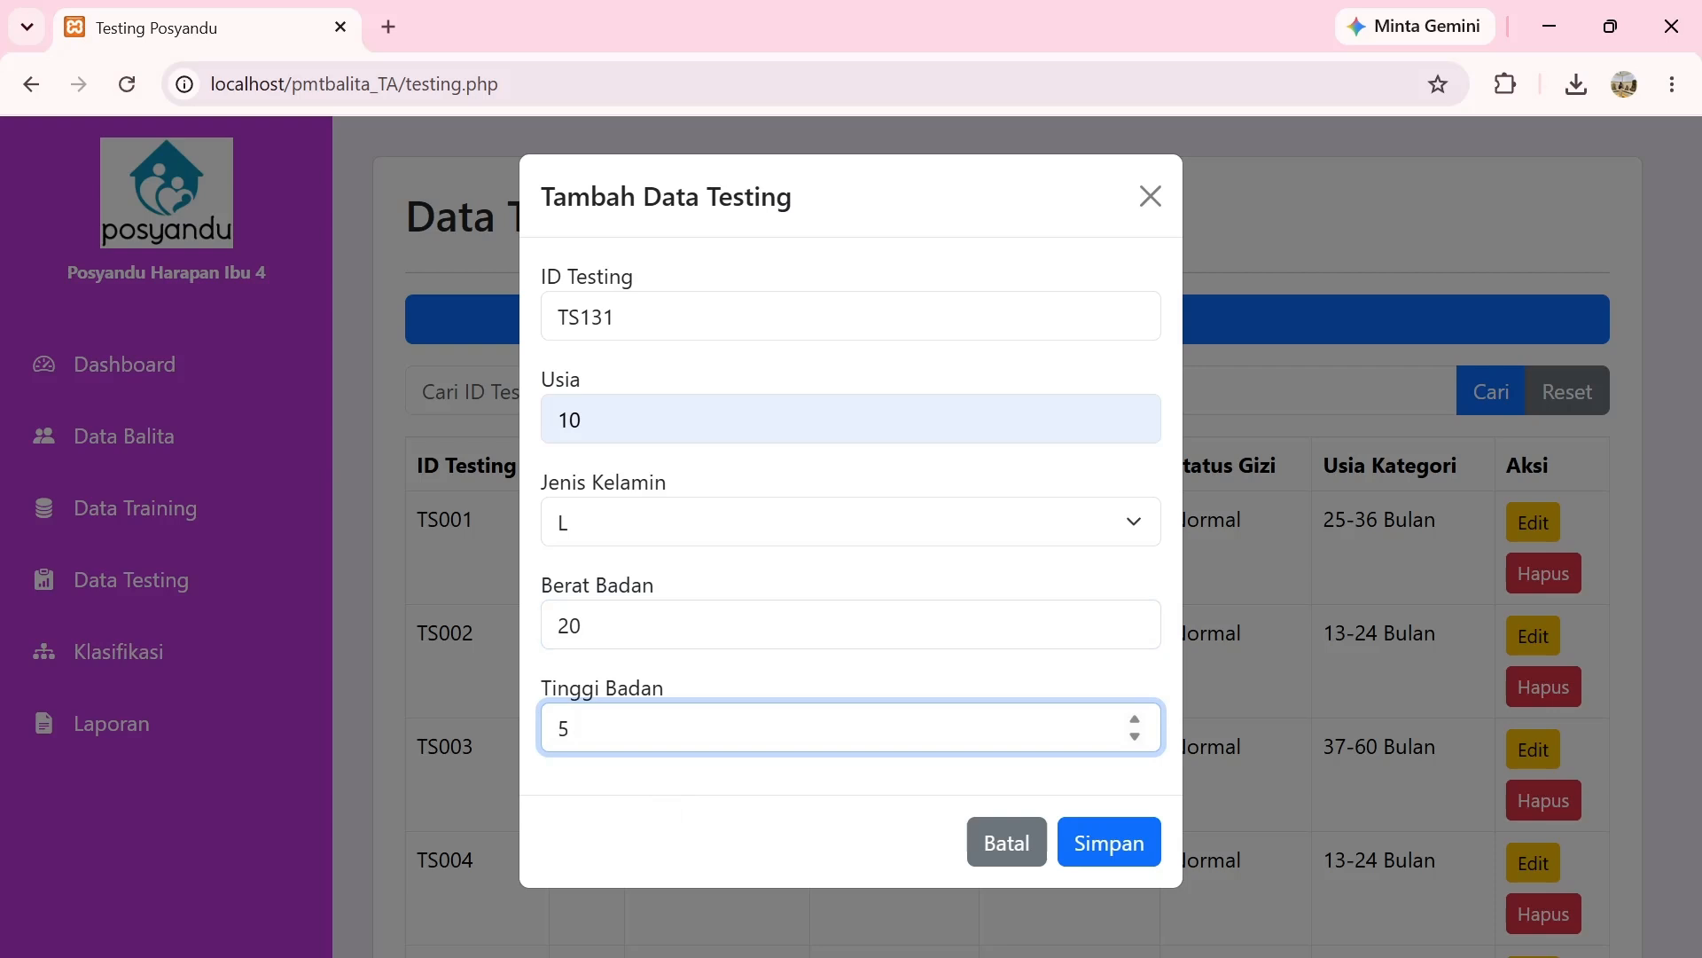
text(0)
click(1112, 856)
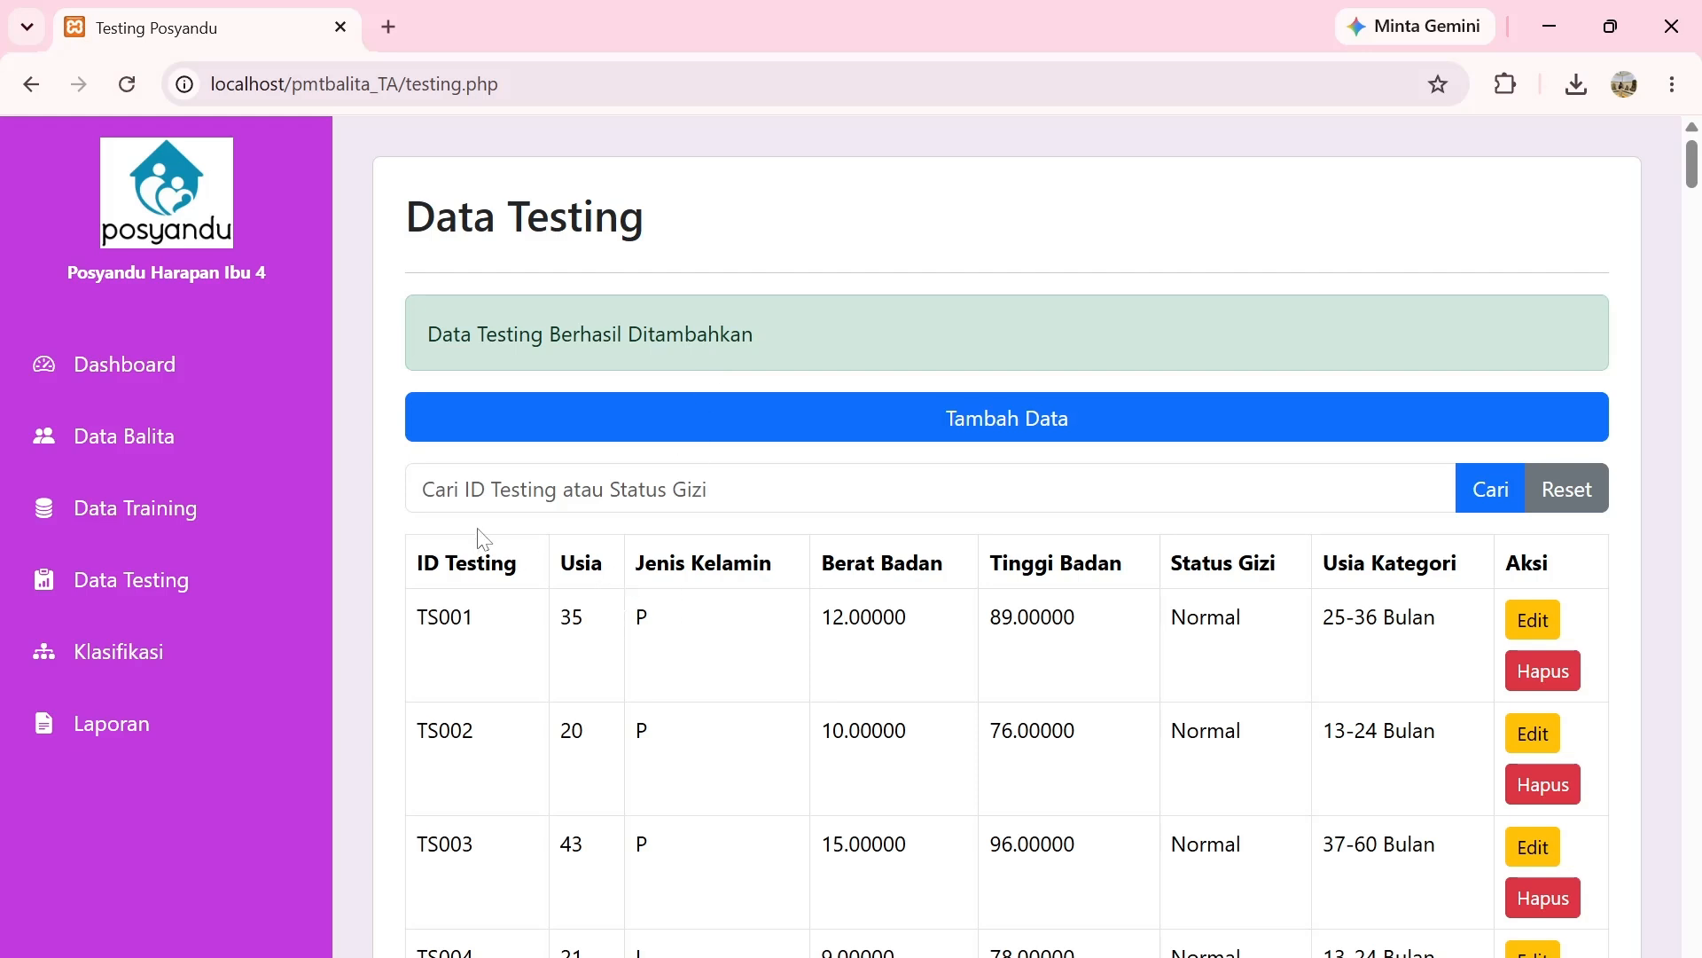
Search the testing list for TS131 and open its row in Edit Data Testing.
click(486, 489)
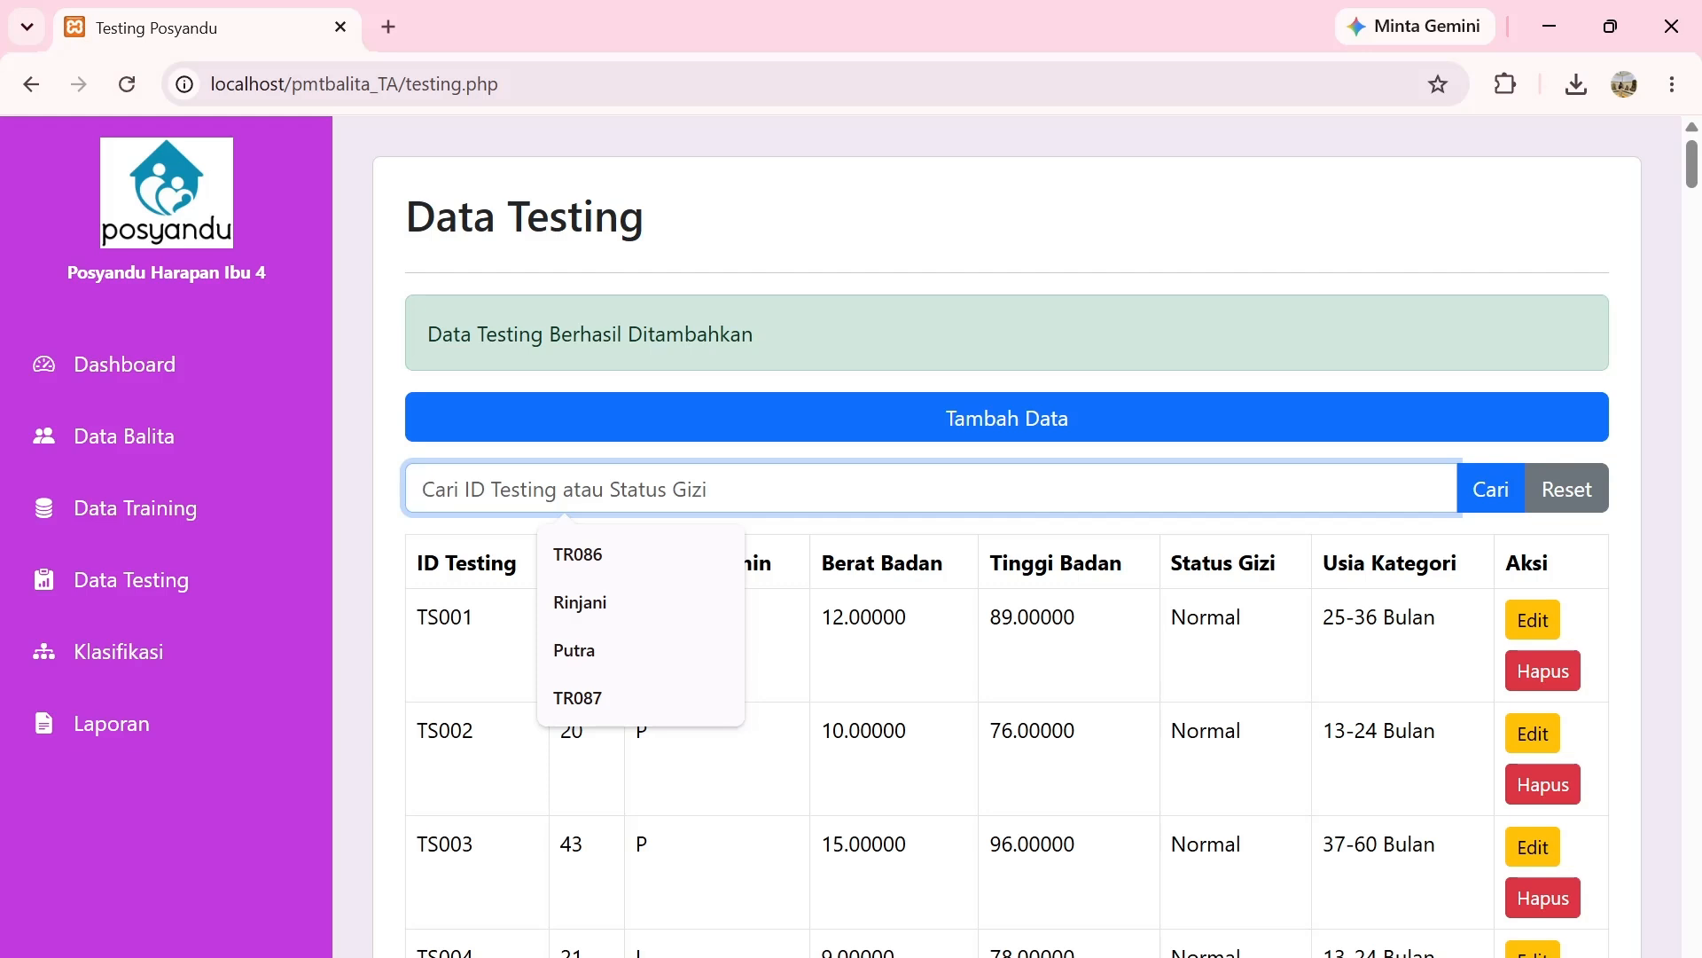
text(TS)
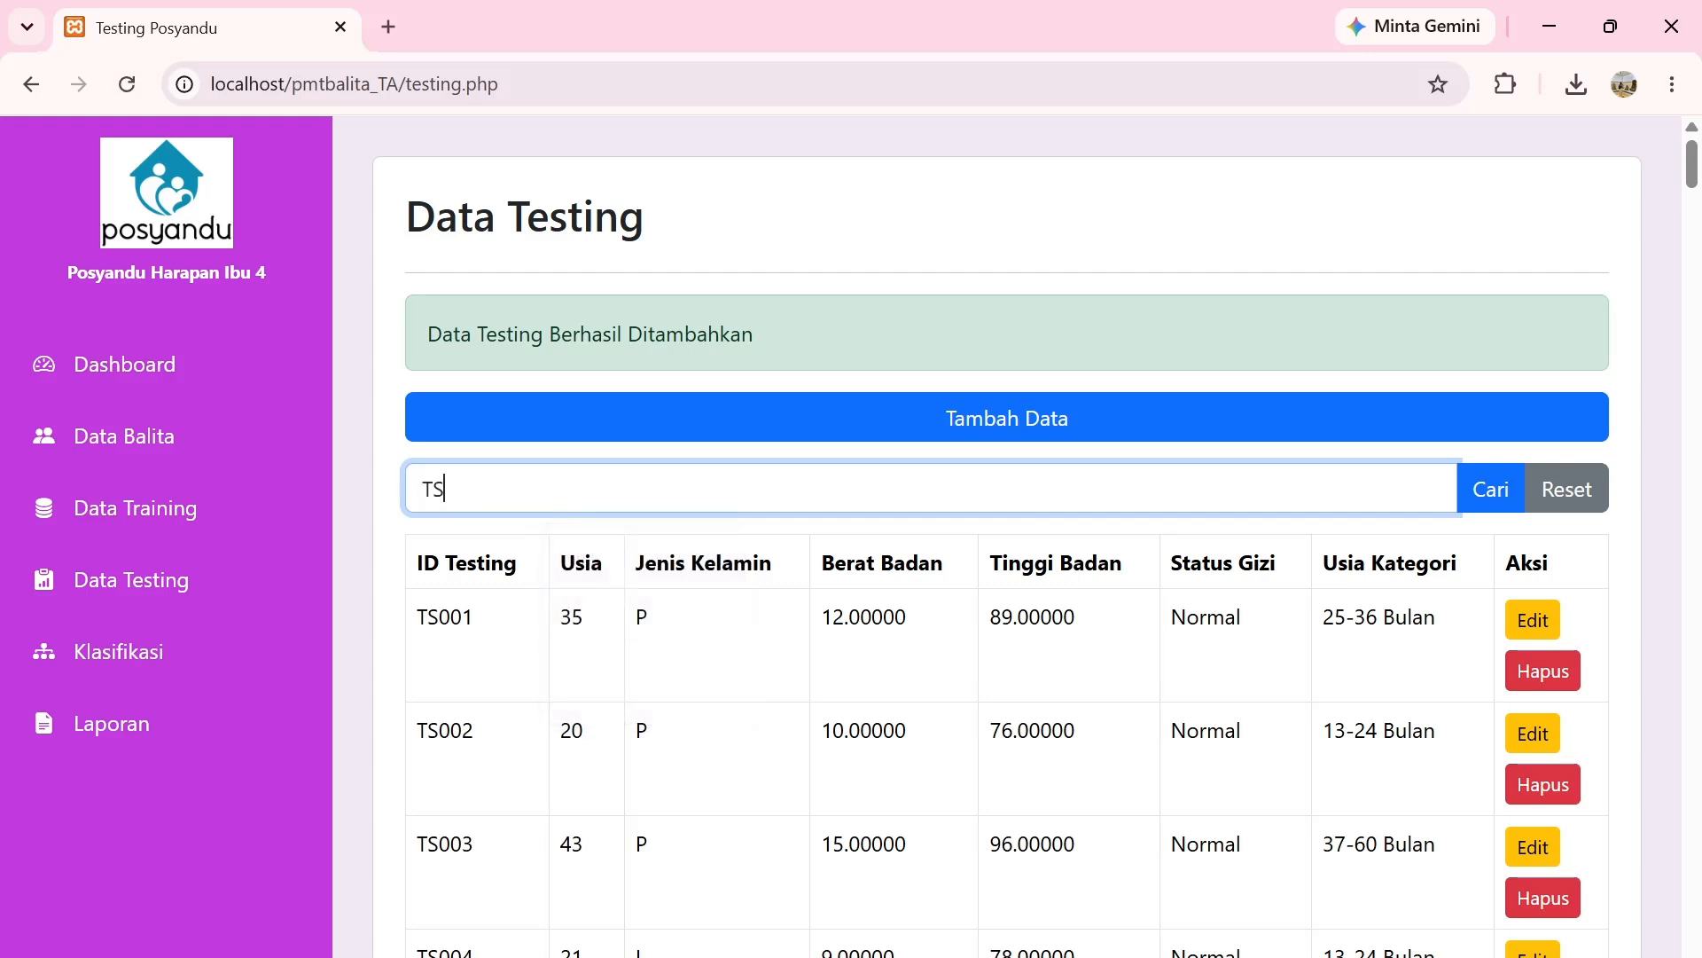
text(131)
key(Return)
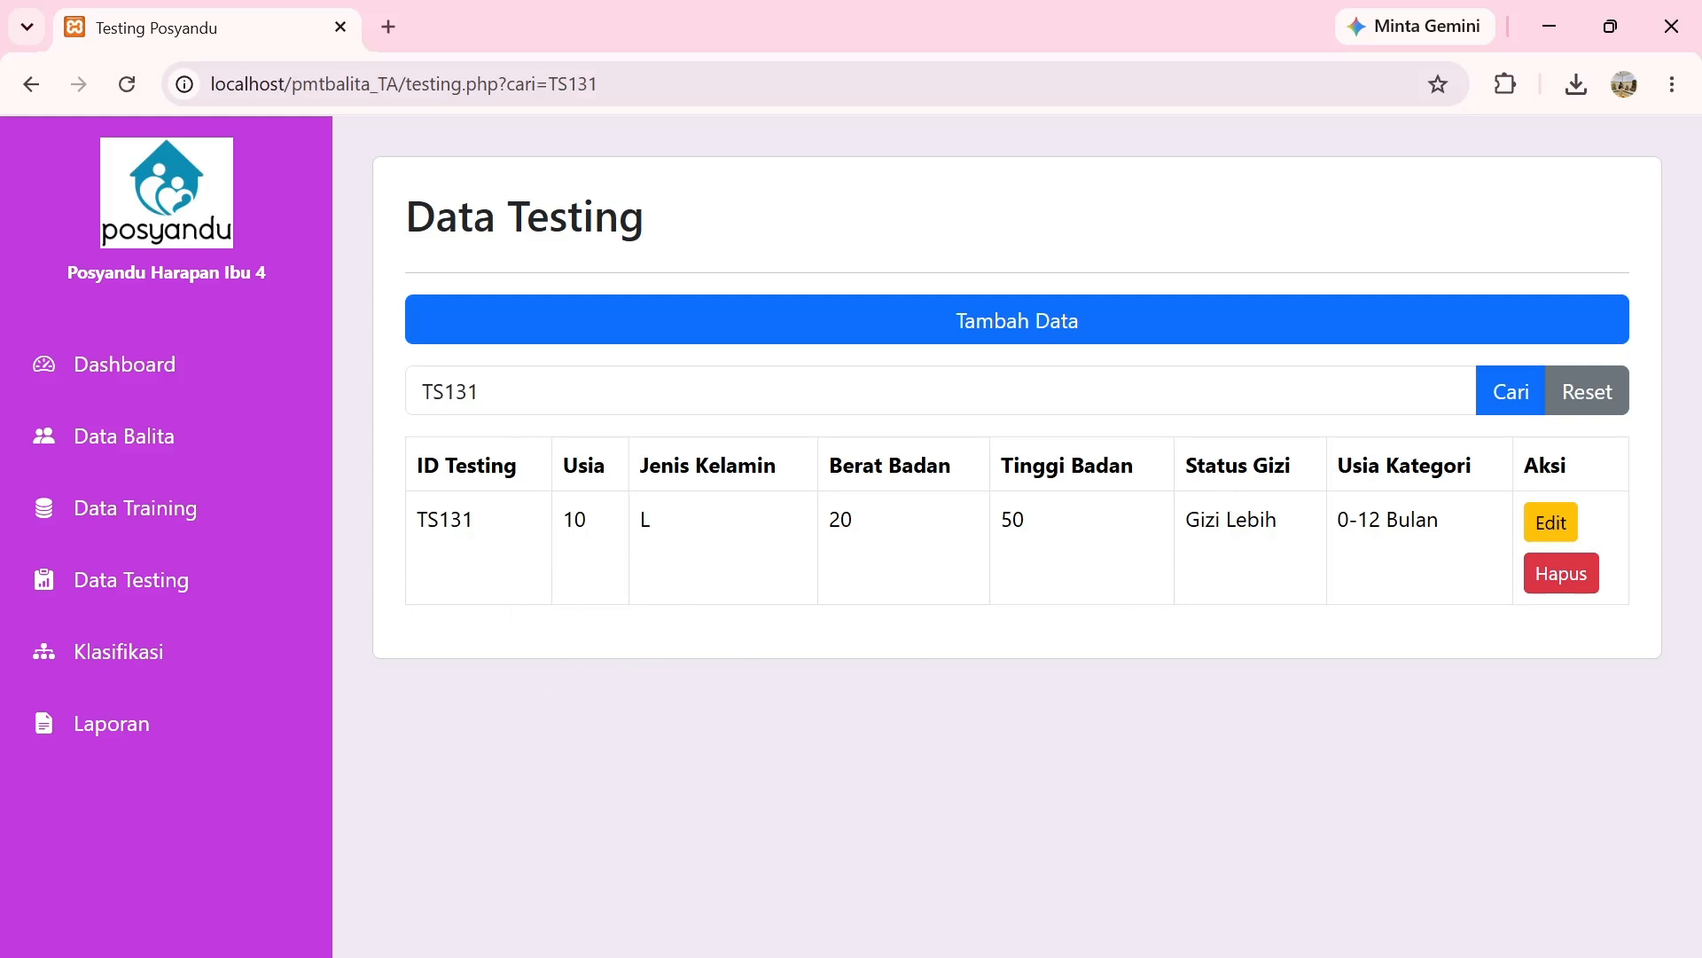
click(1561, 525)
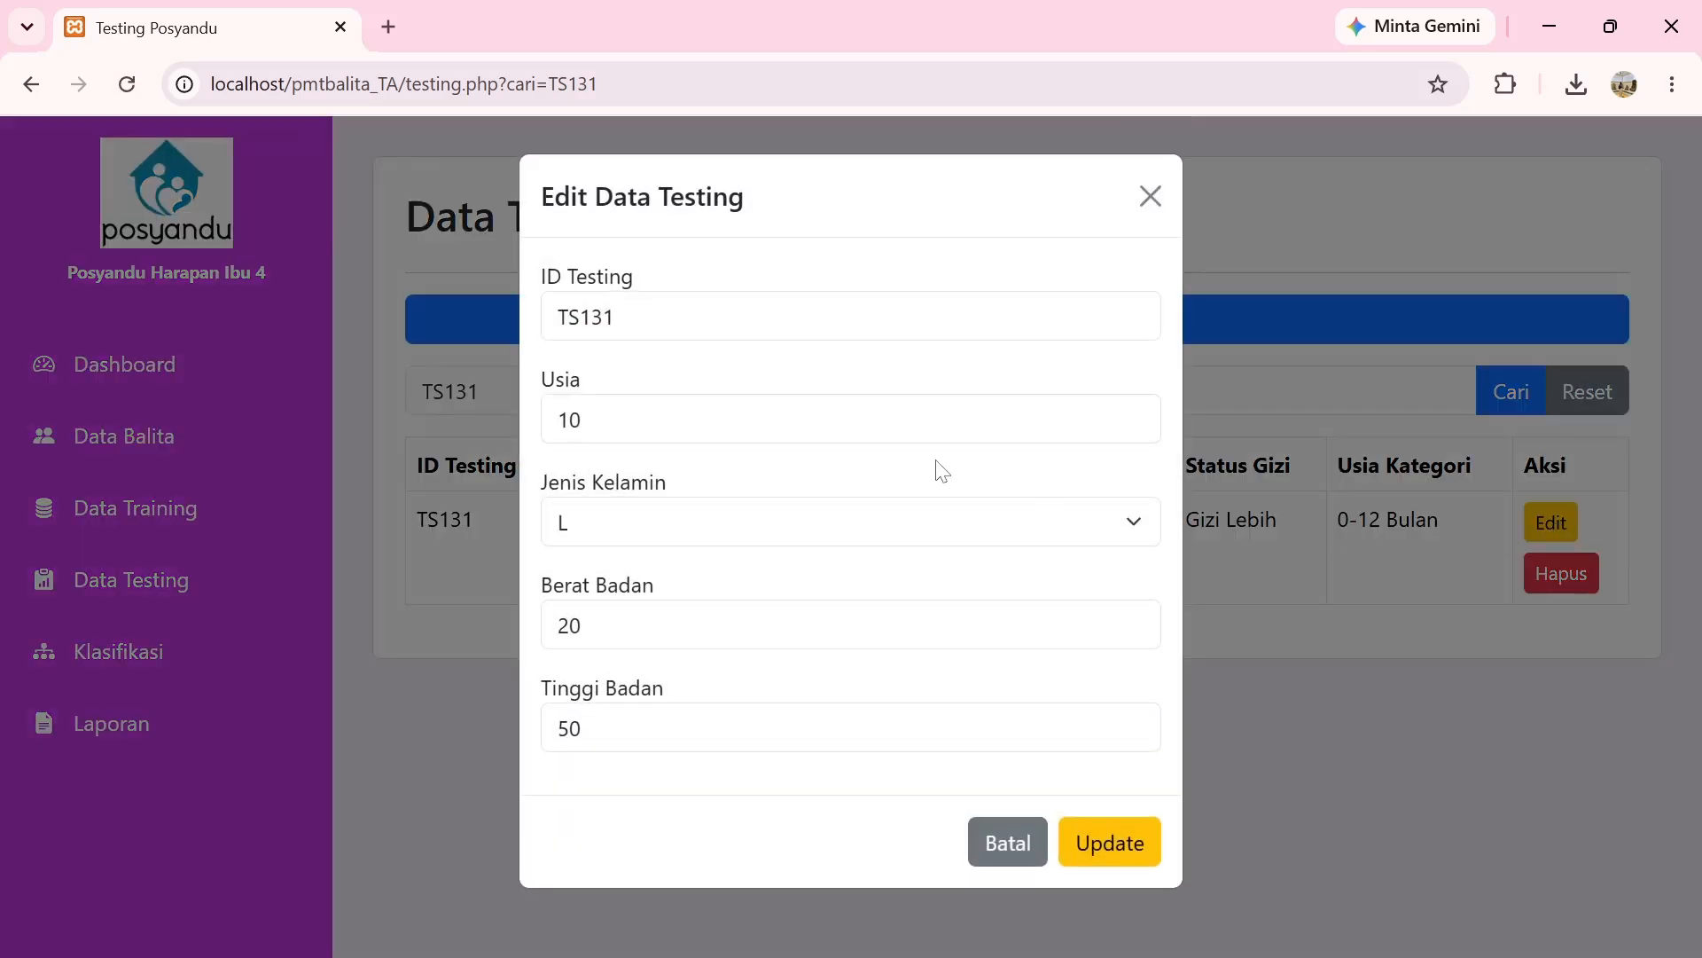
Change TS131 to Usia 22, Berat Badan 22 and Tinggi Badan 55, then update it.
click(922, 421)
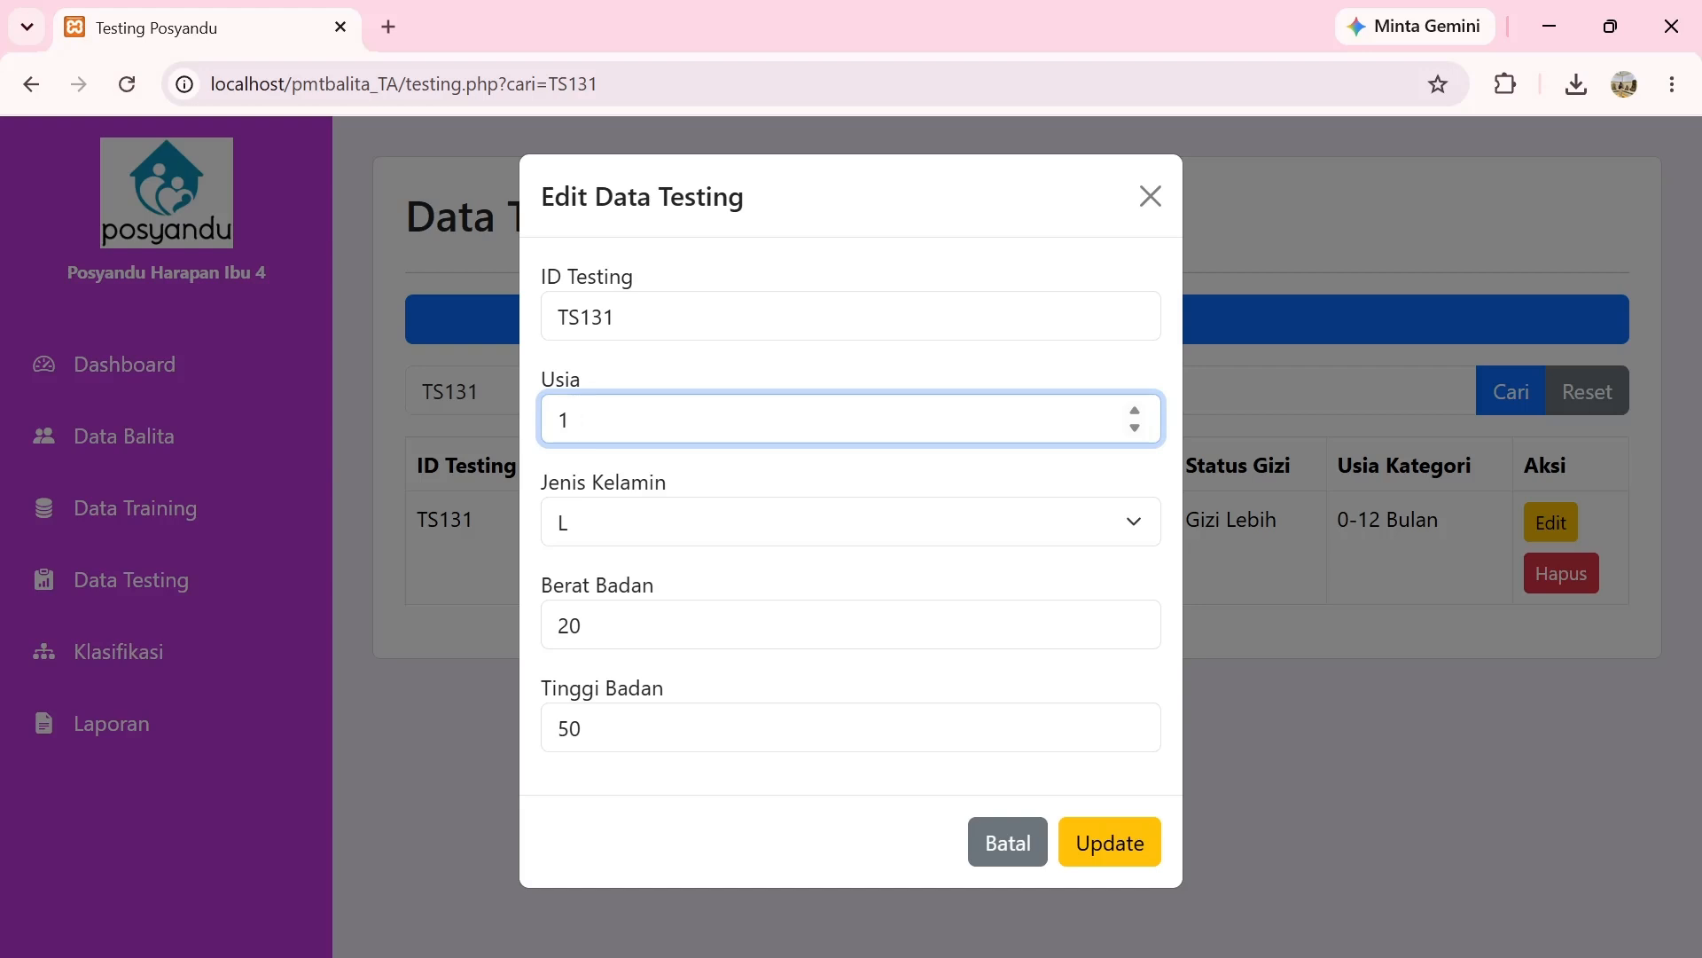
key(BackSpace)
text(22)
click(582, 625)
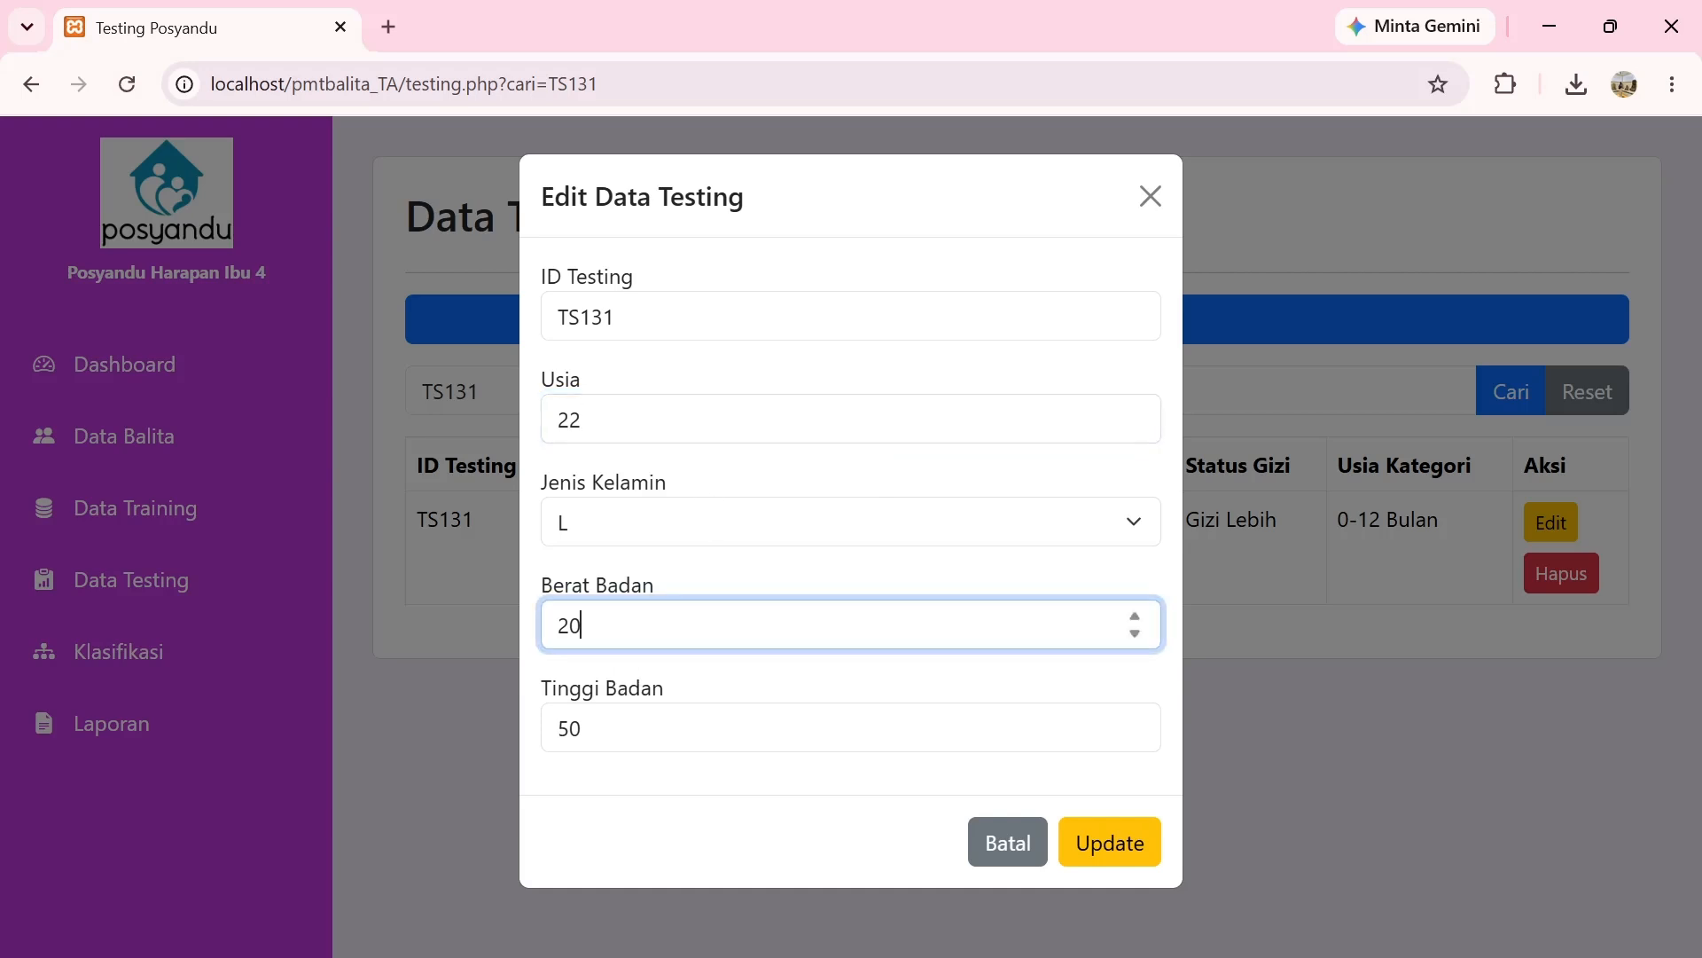
key(BackSpace)
text(2)
click(585, 728)
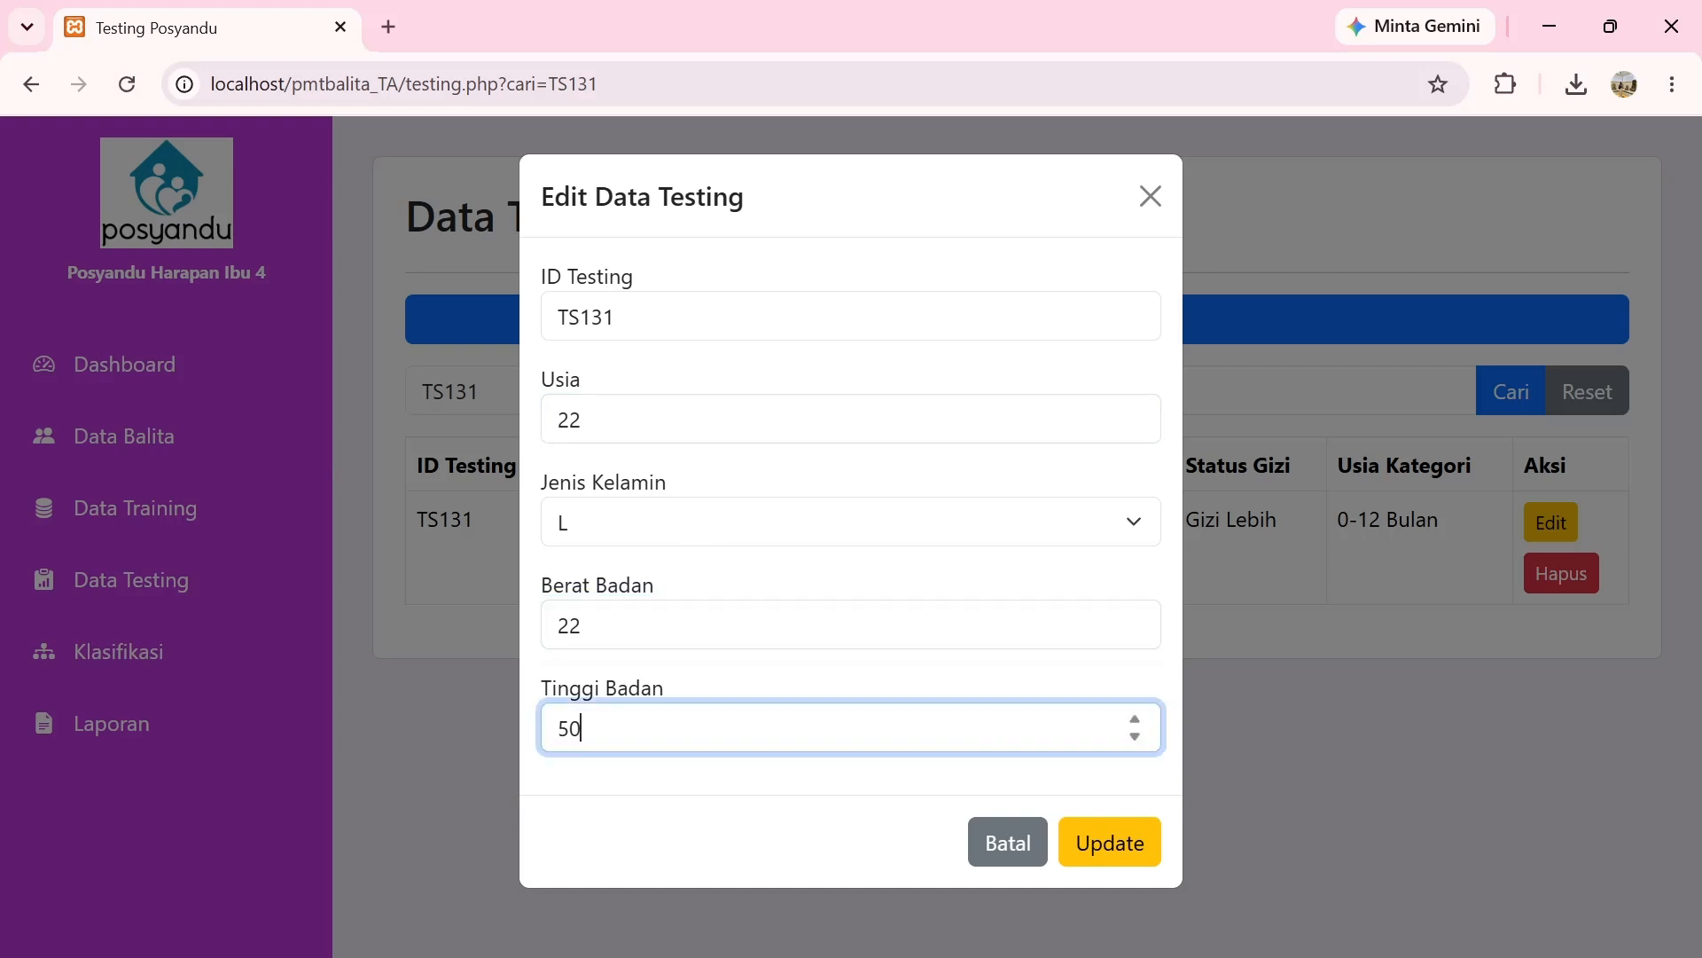
key(BackSpace)
text(5)
click(1097, 844)
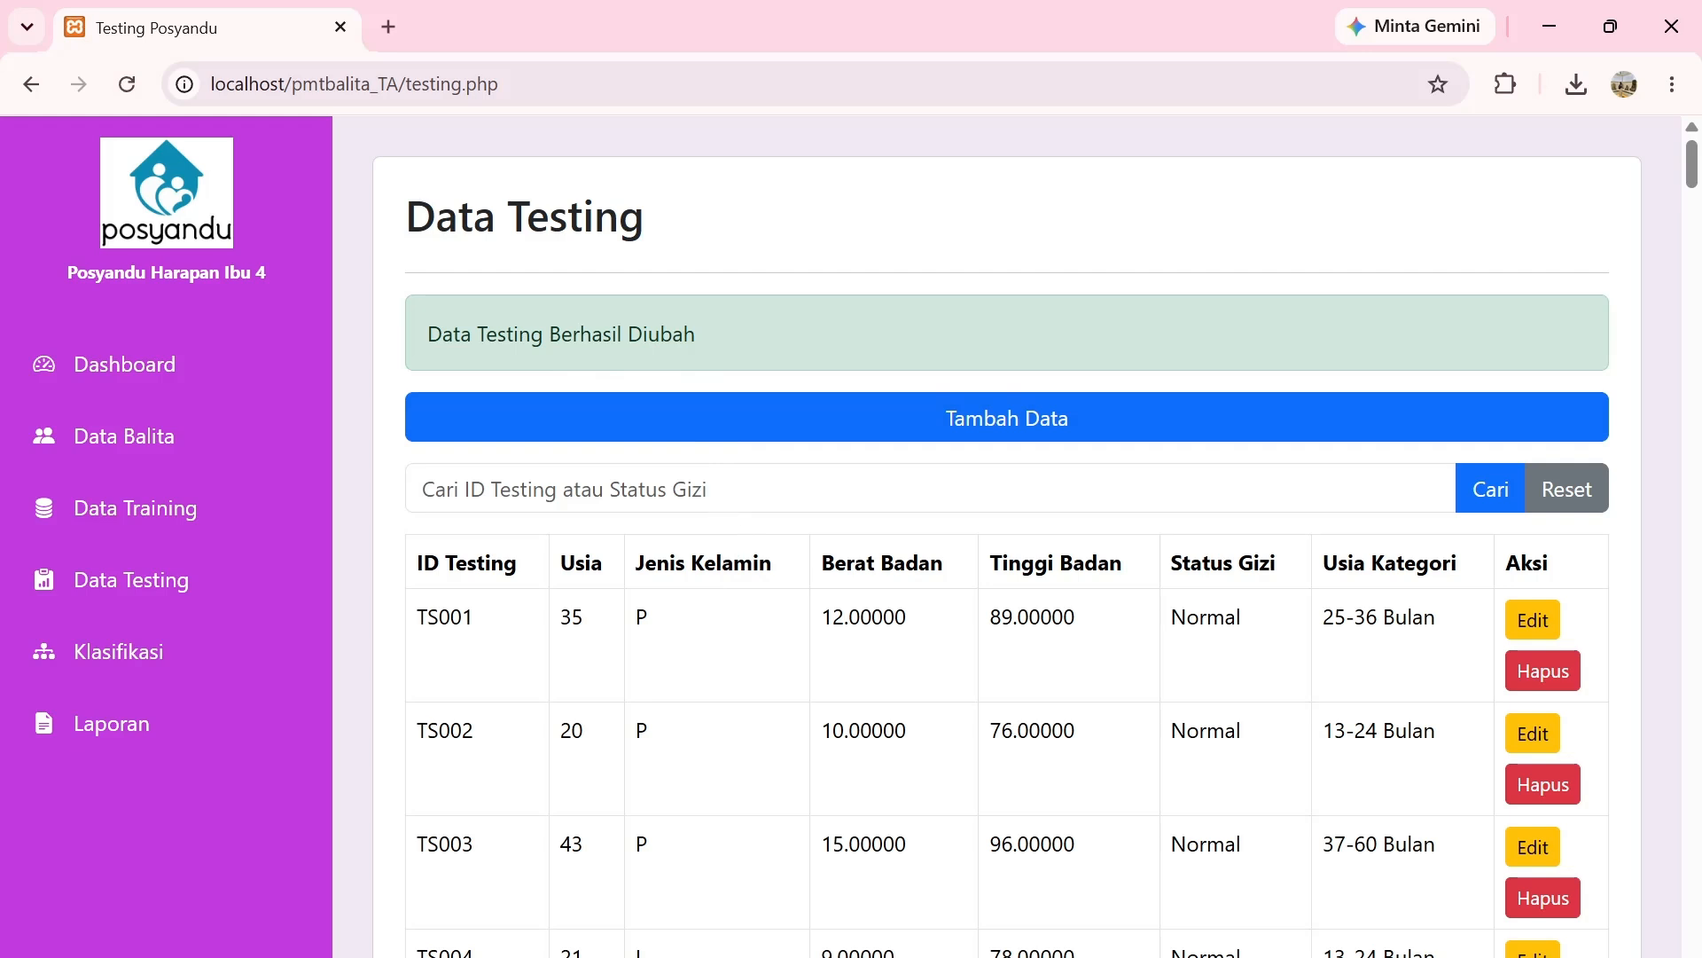
Search the testing list for TS131 to verify the updated values.
click(638, 488)
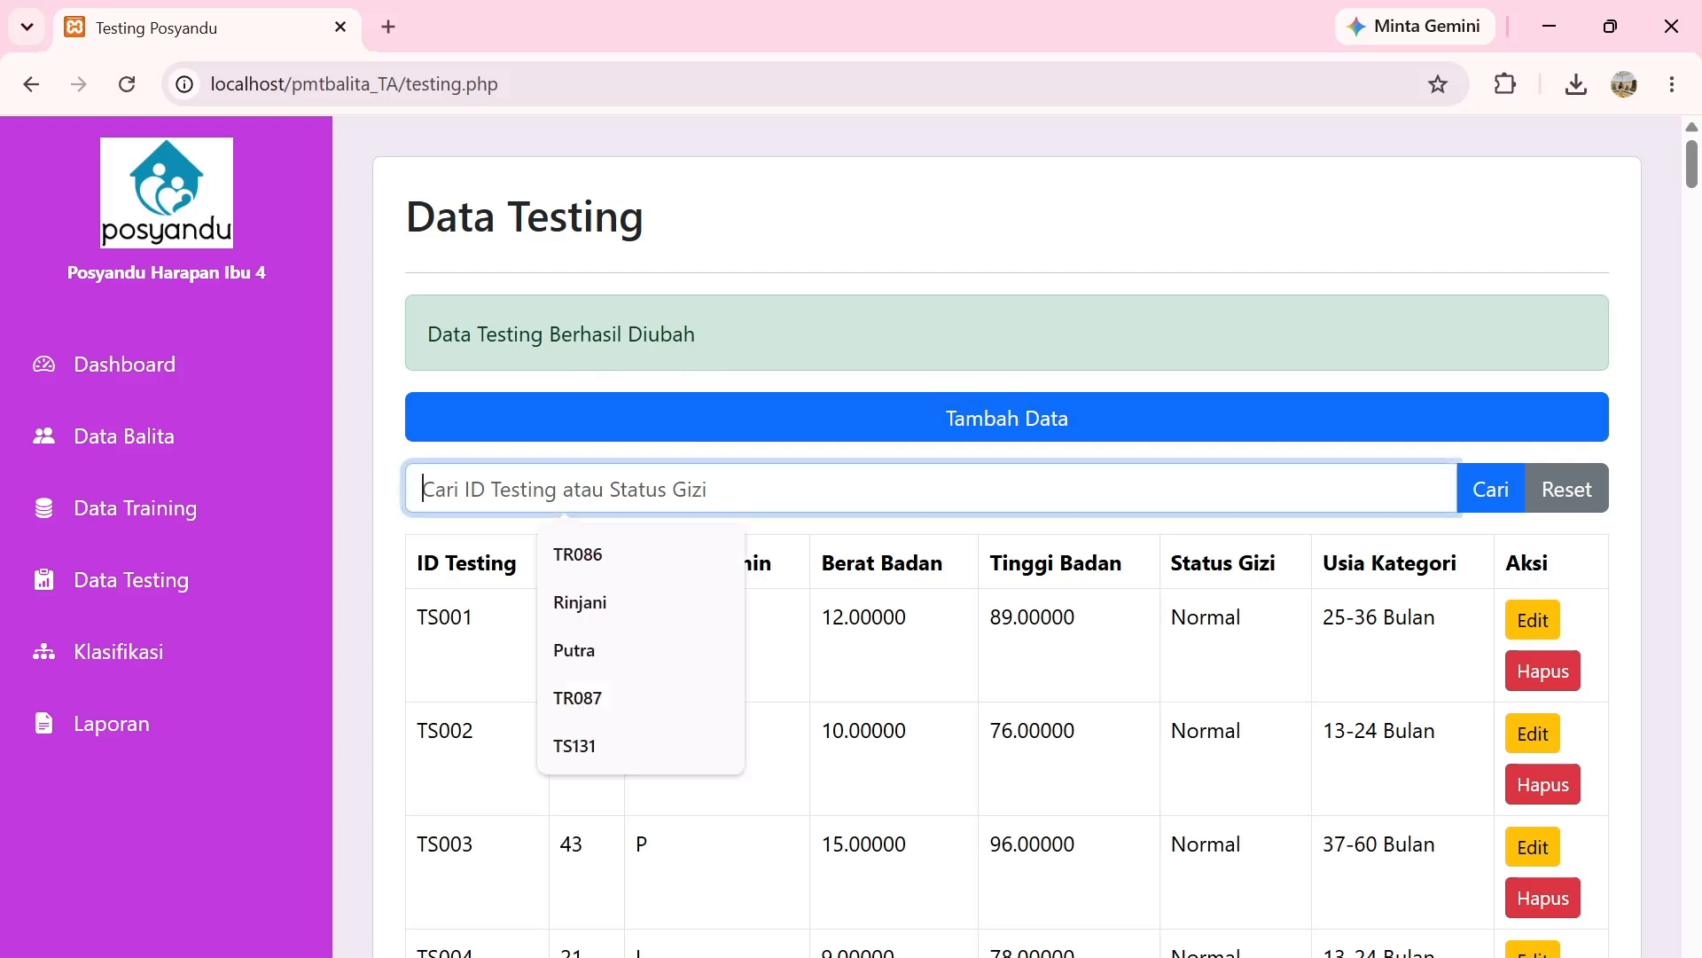
click(631, 750)
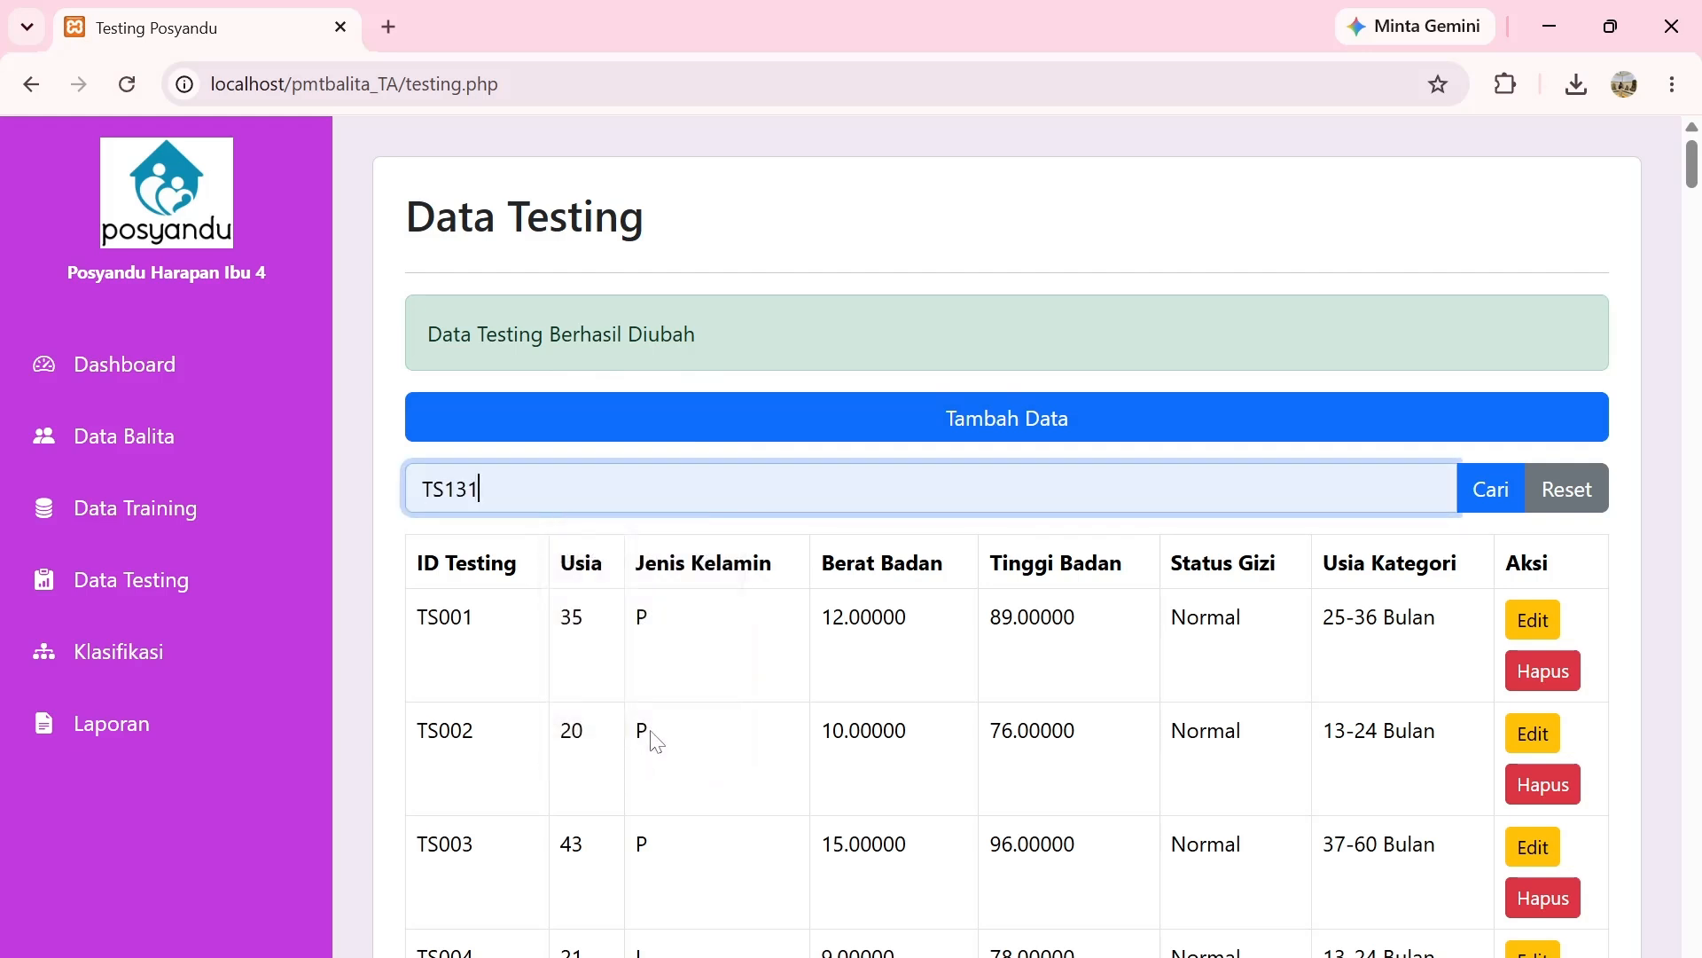
click(1493, 489)
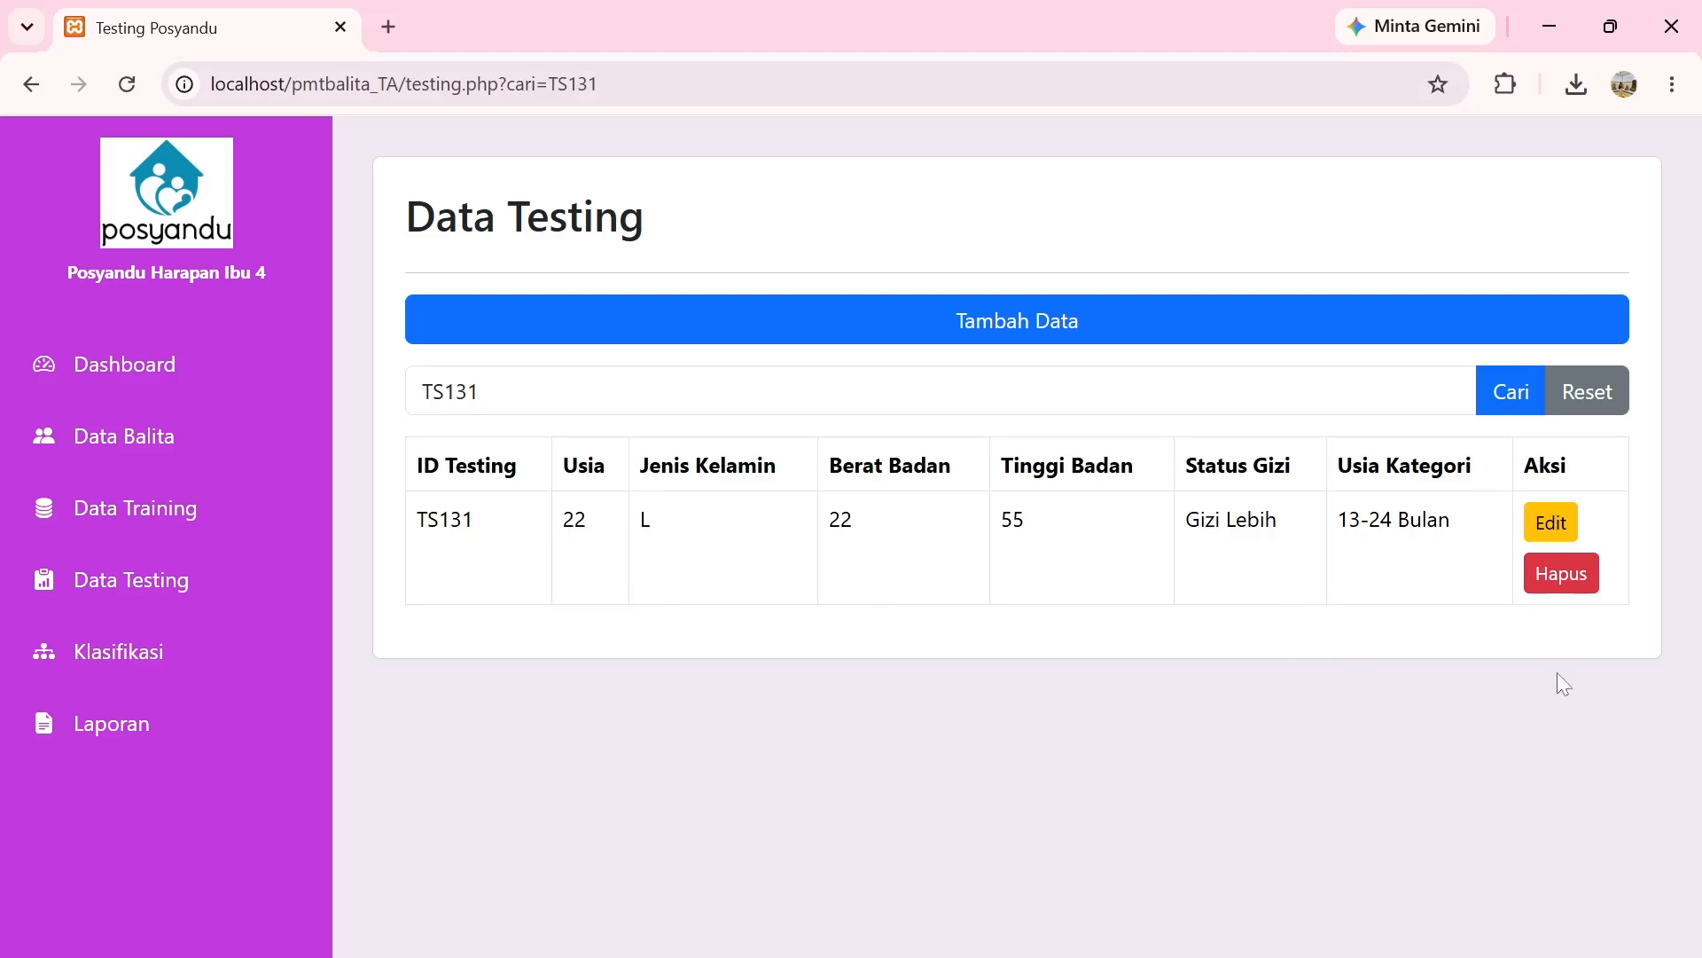
Delete record TS131, confirm a TS131 search finds nothing, then reset the list.
click(1559, 592)
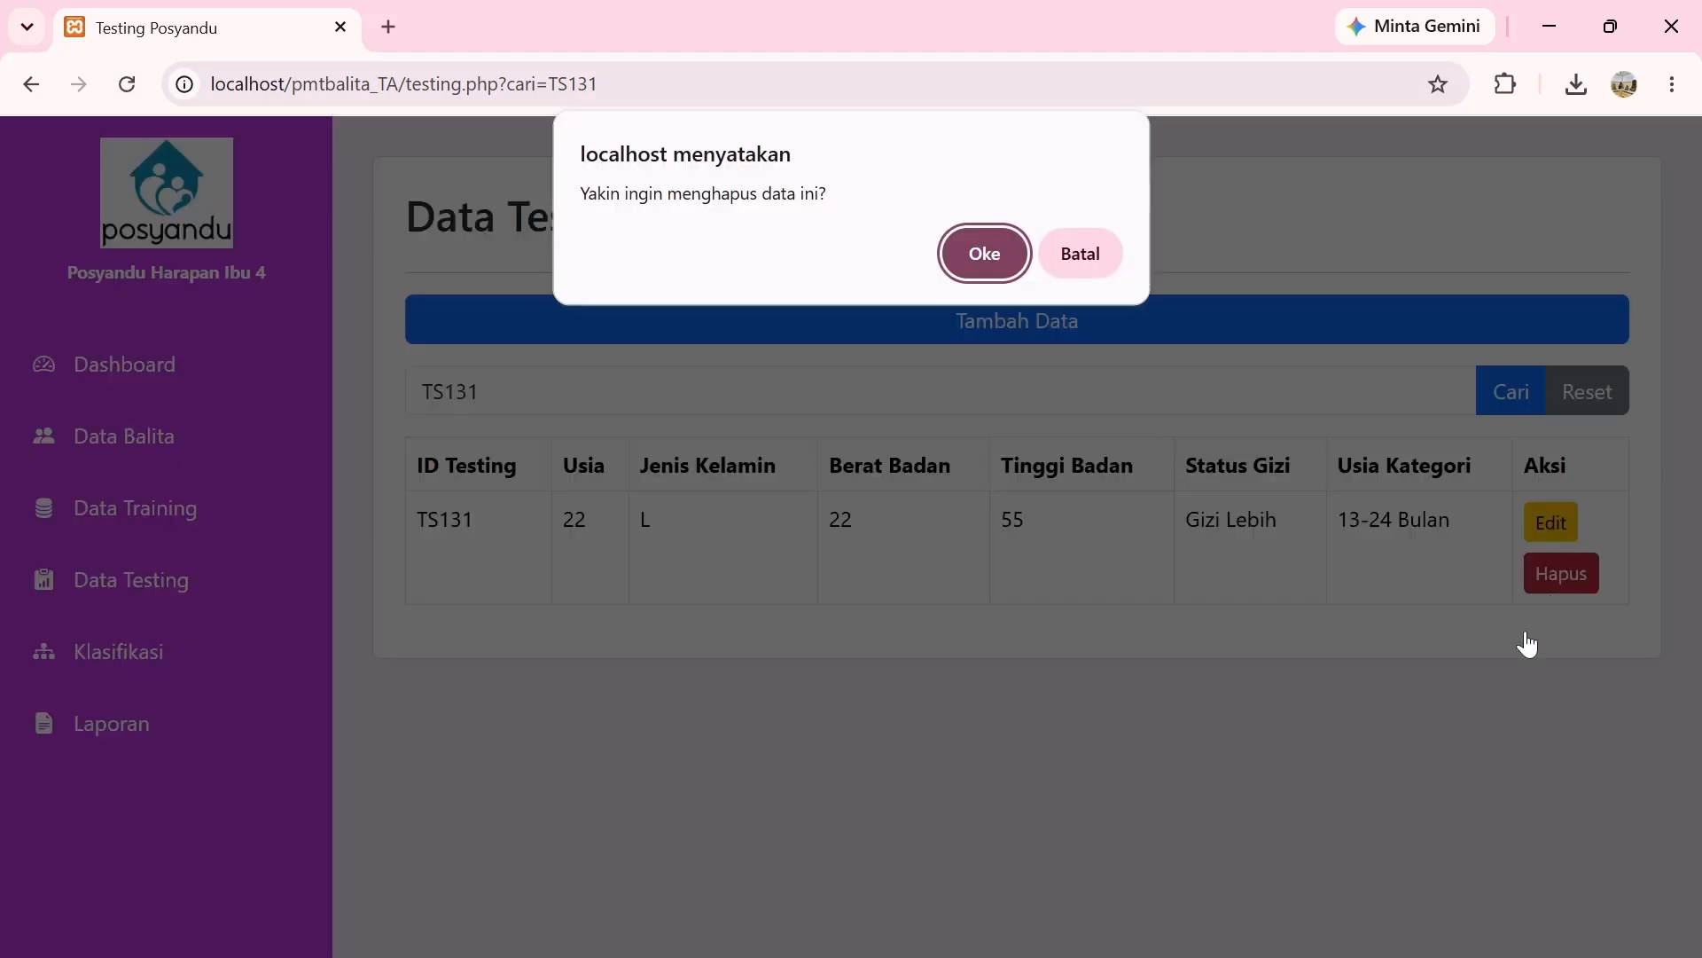
click(983, 264)
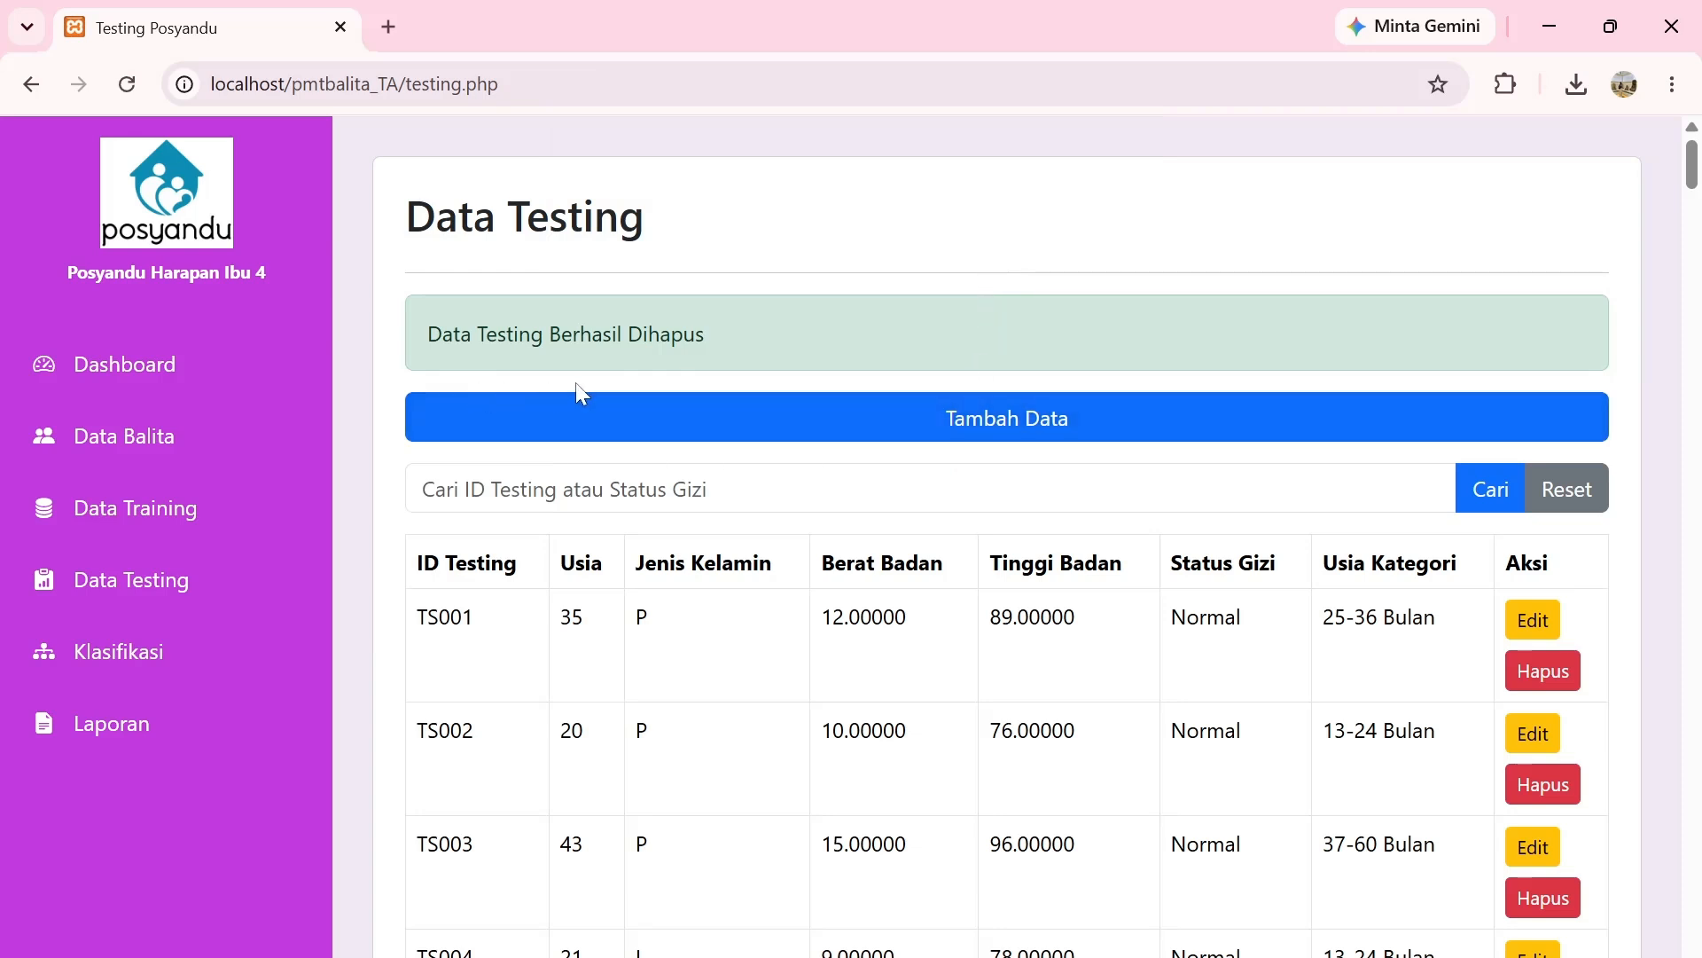
click(561, 489)
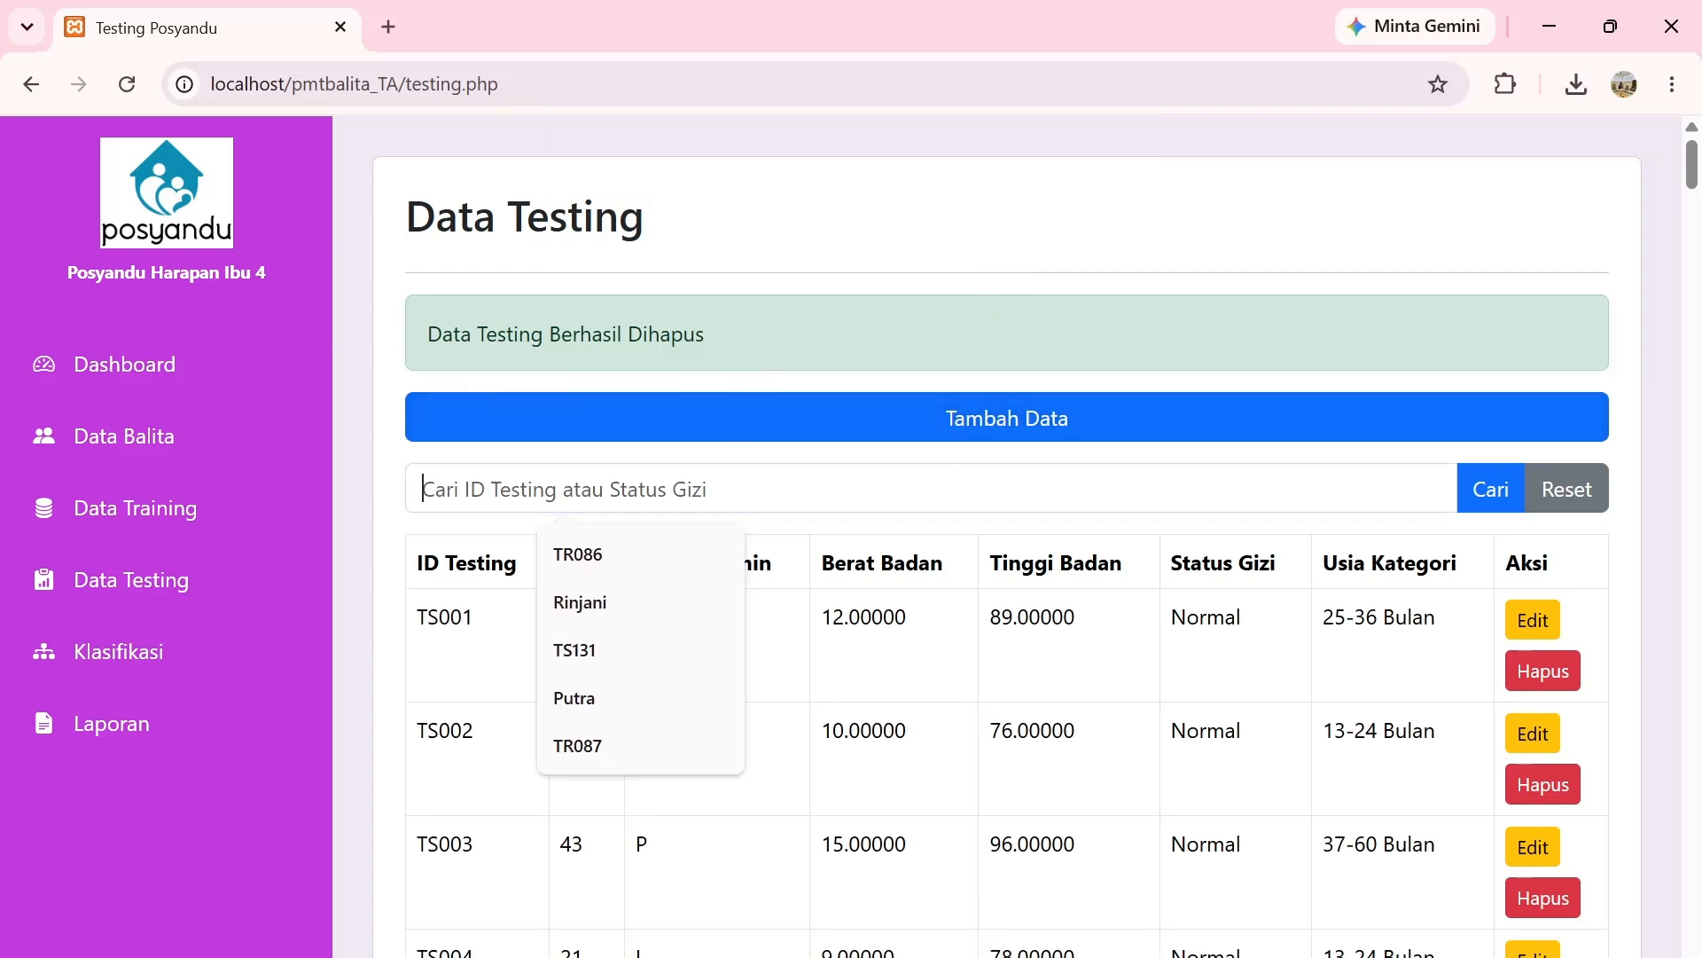
click(636, 674)
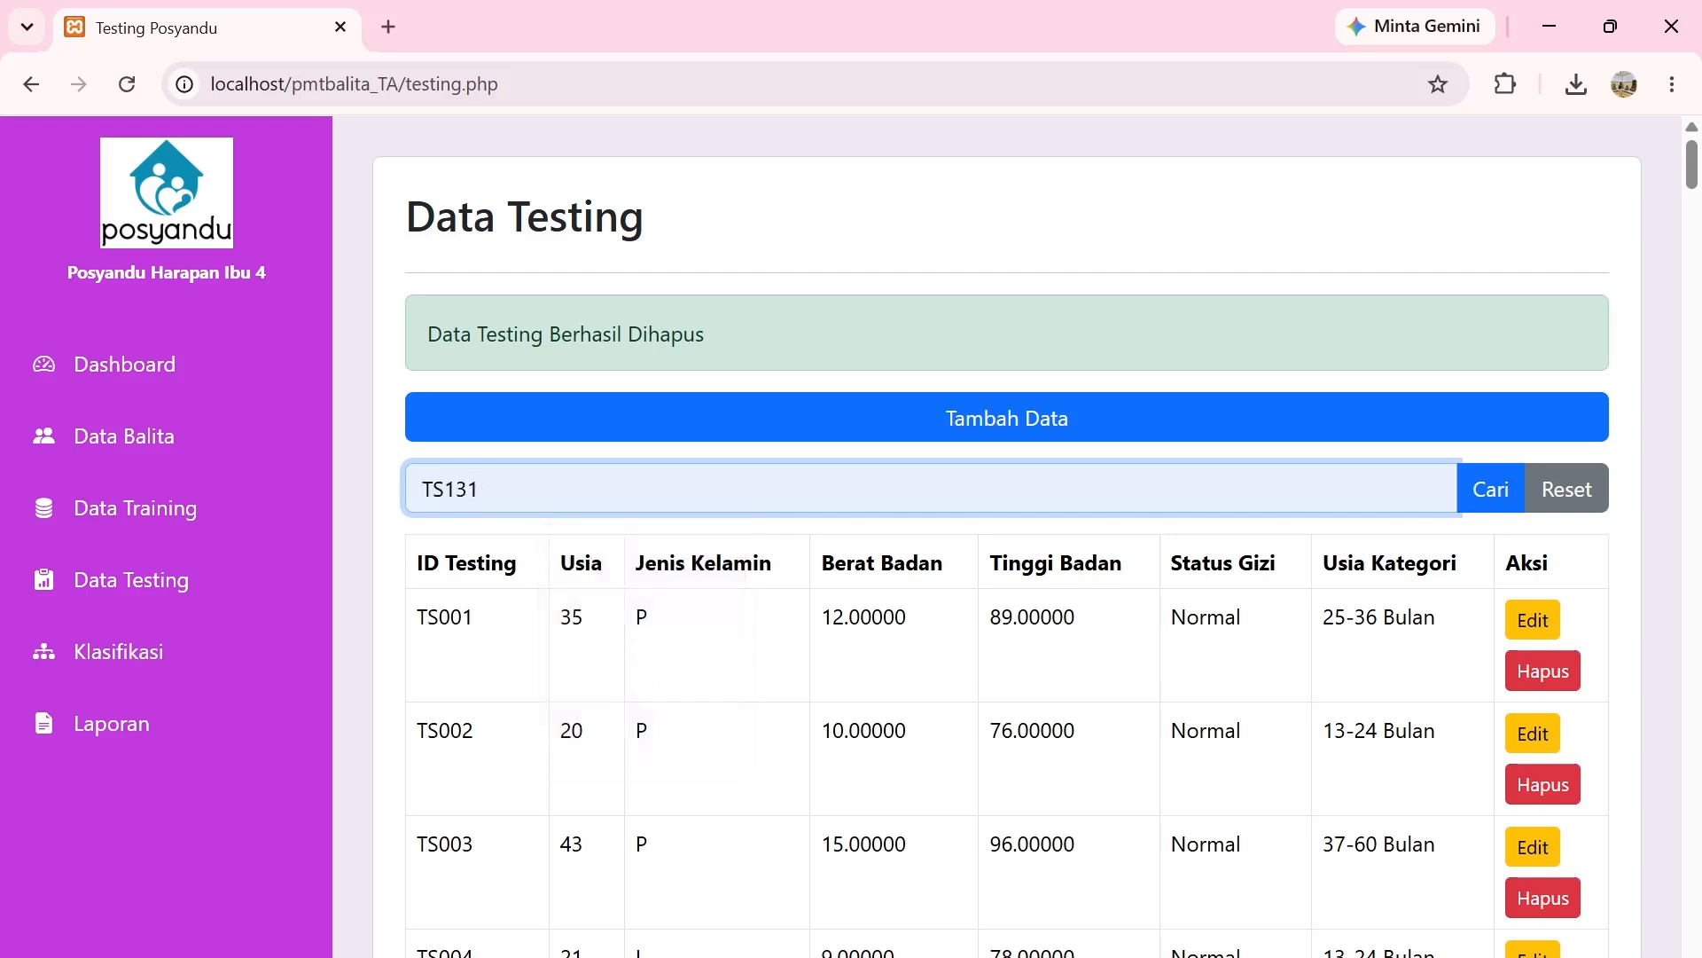
click(1478, 506)
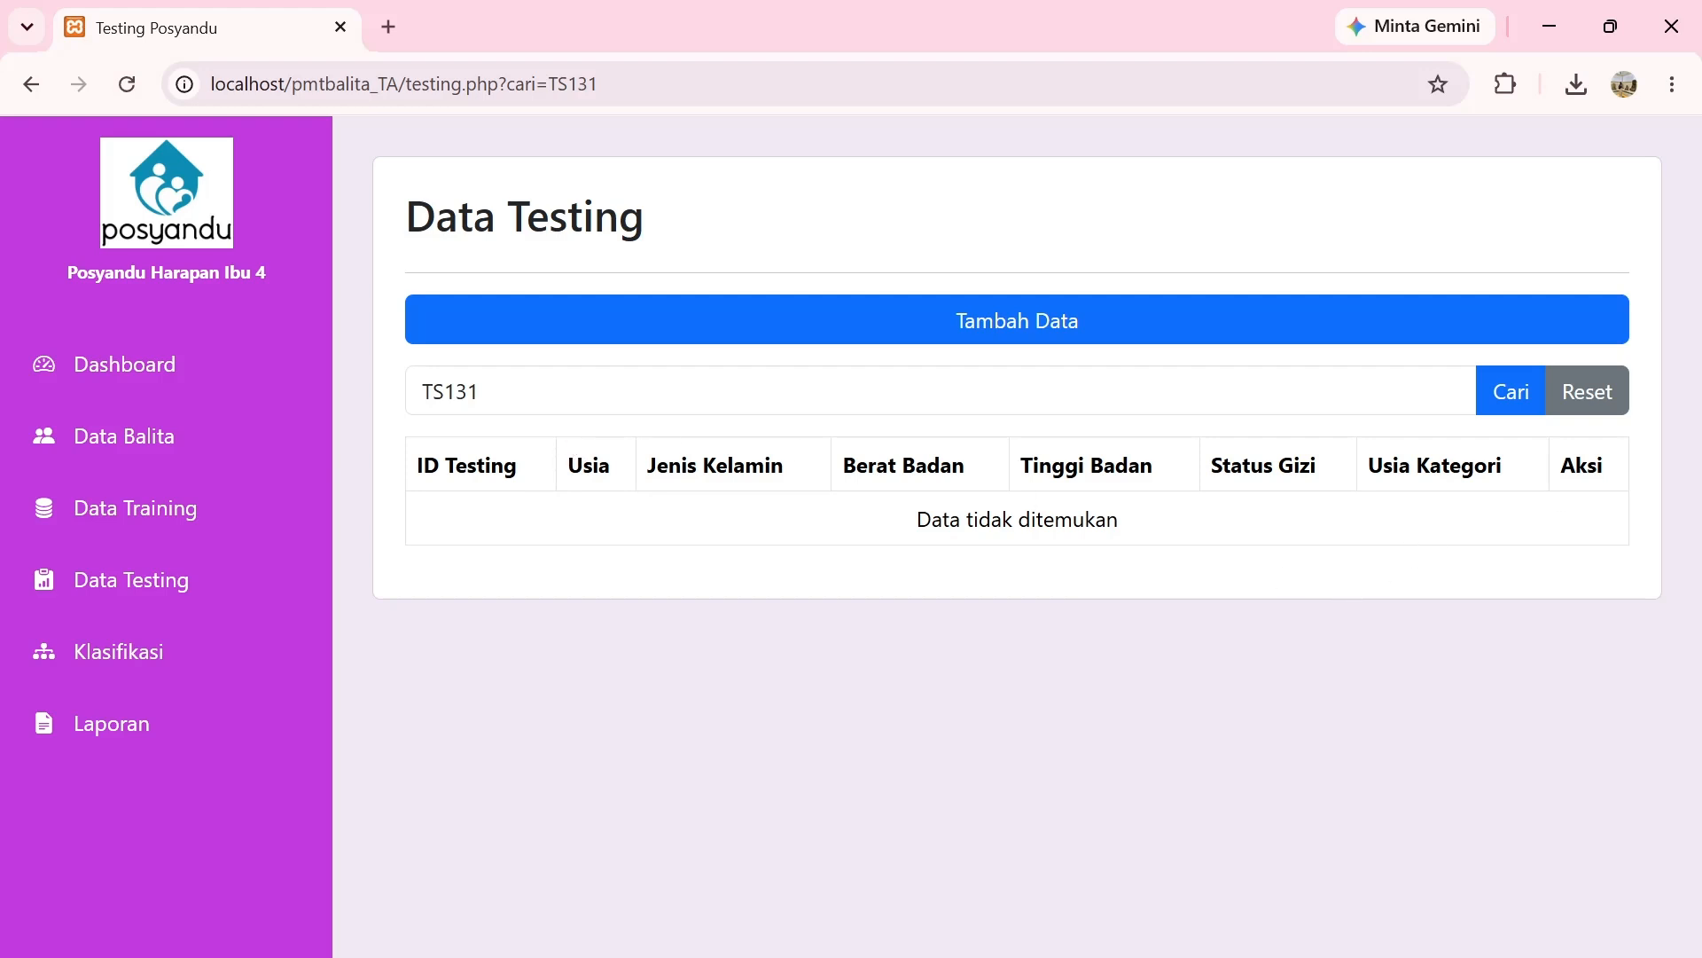
click(1582, 421)
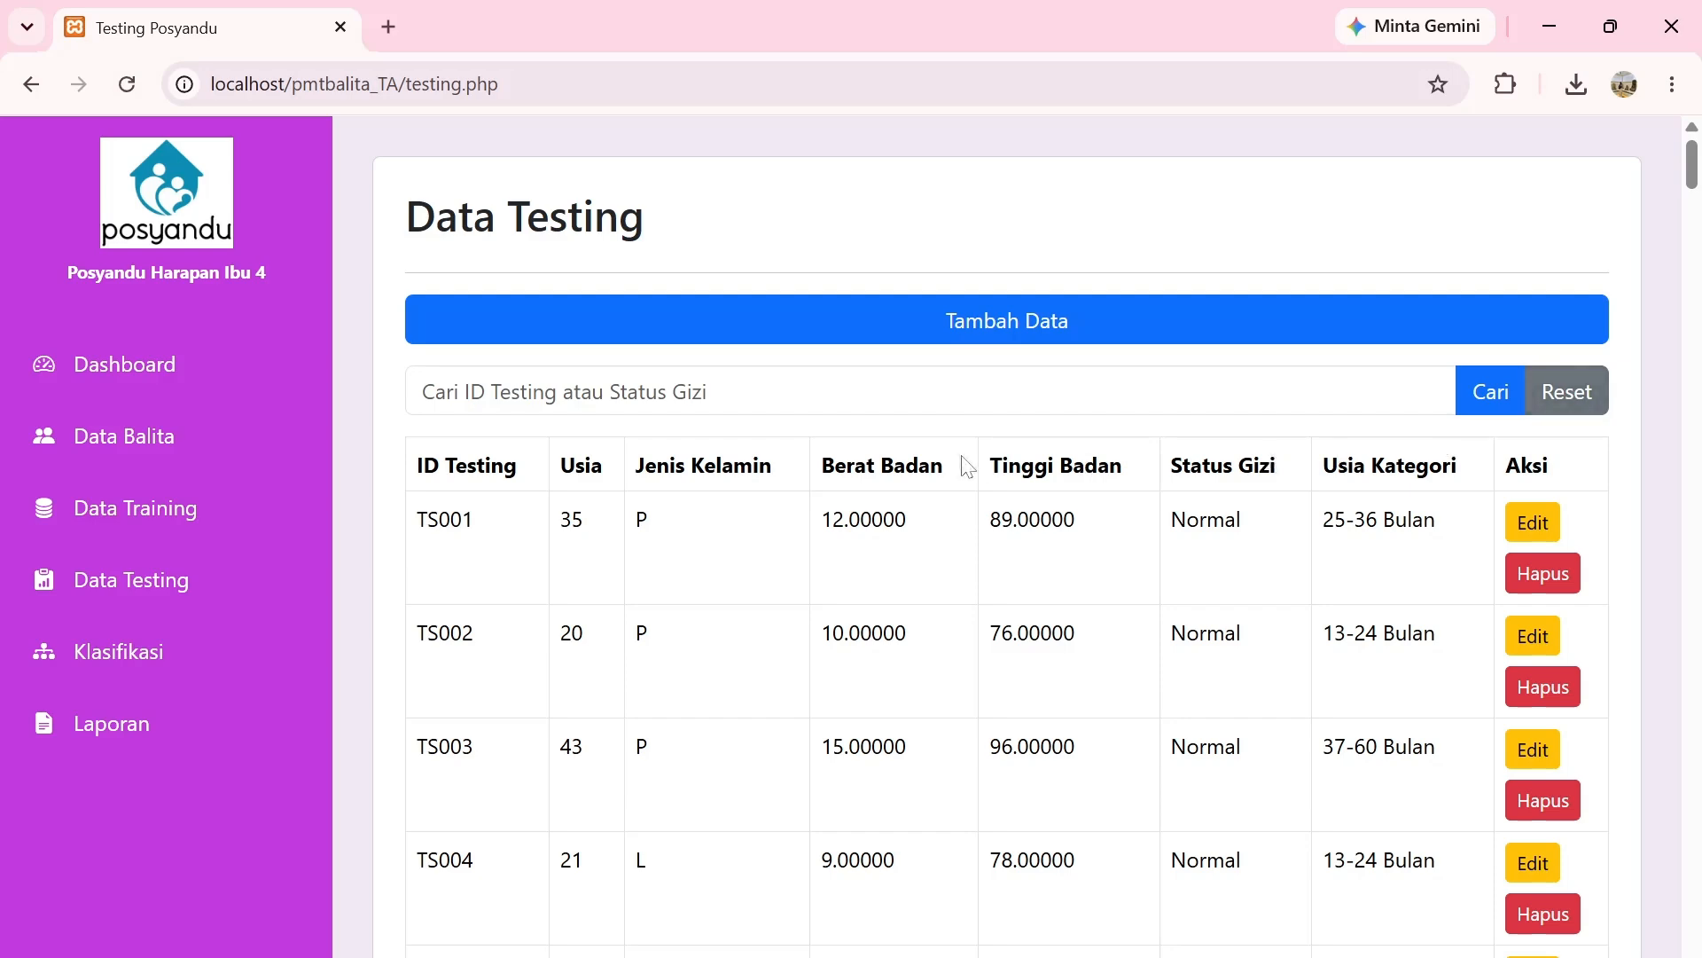
Enter testing record TS132 with age 2, sex P, weight 5, height 60 and save it.
click(980, 424)
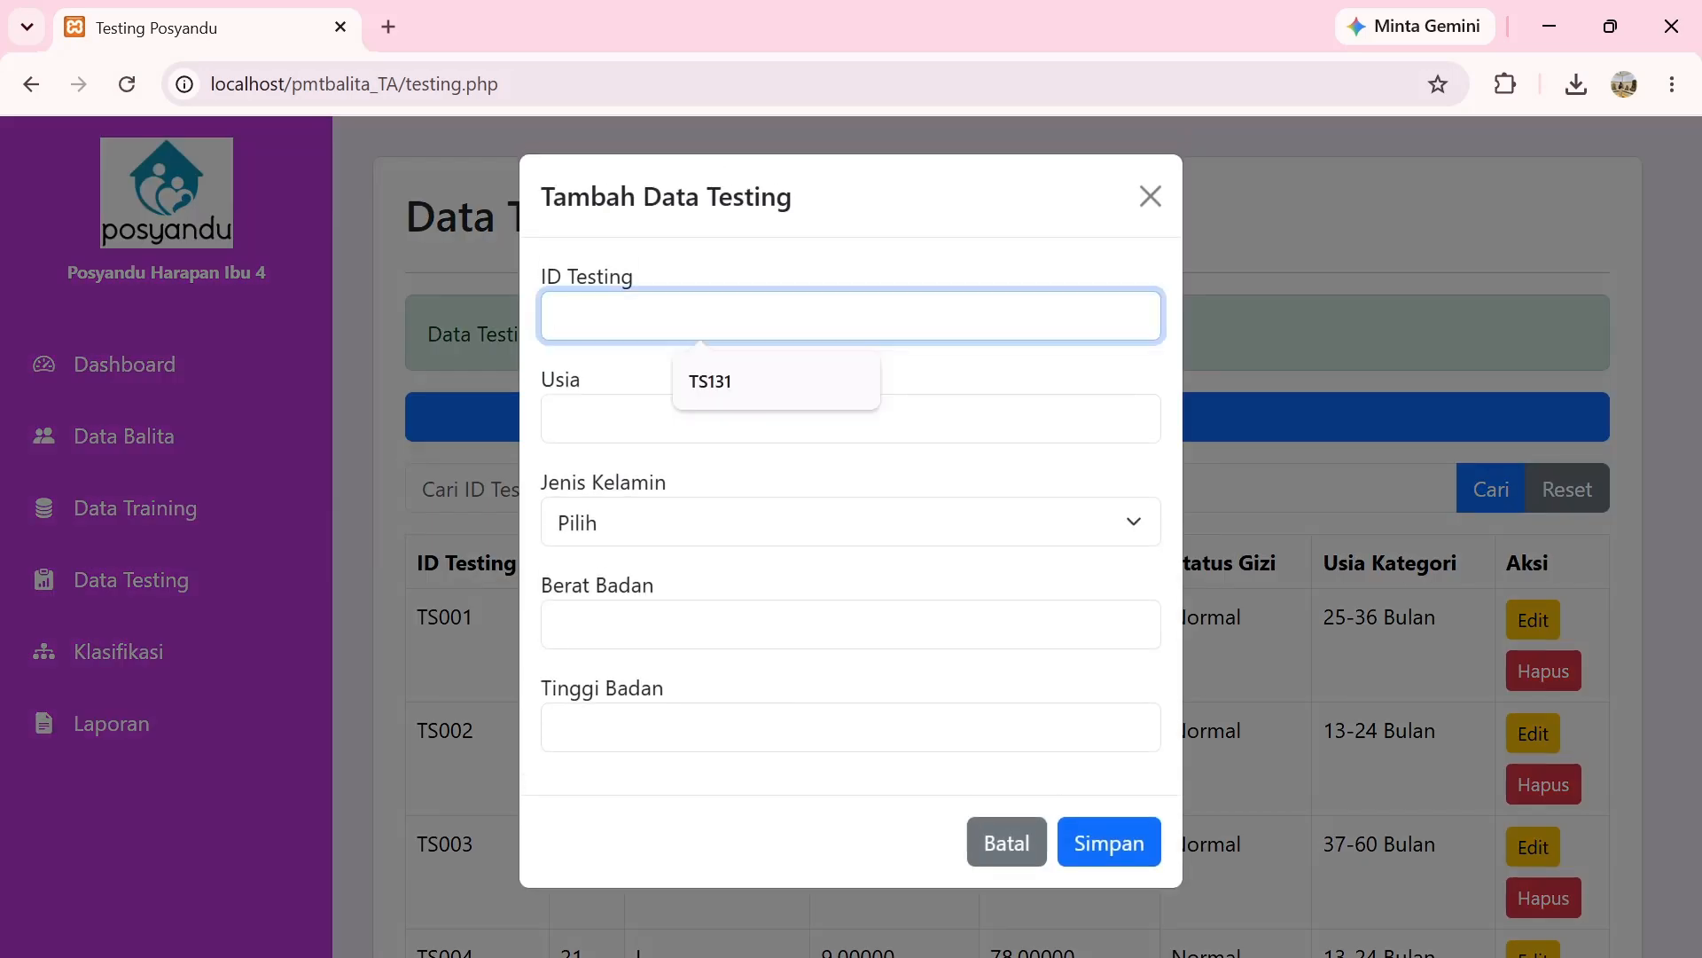
text(TS132)
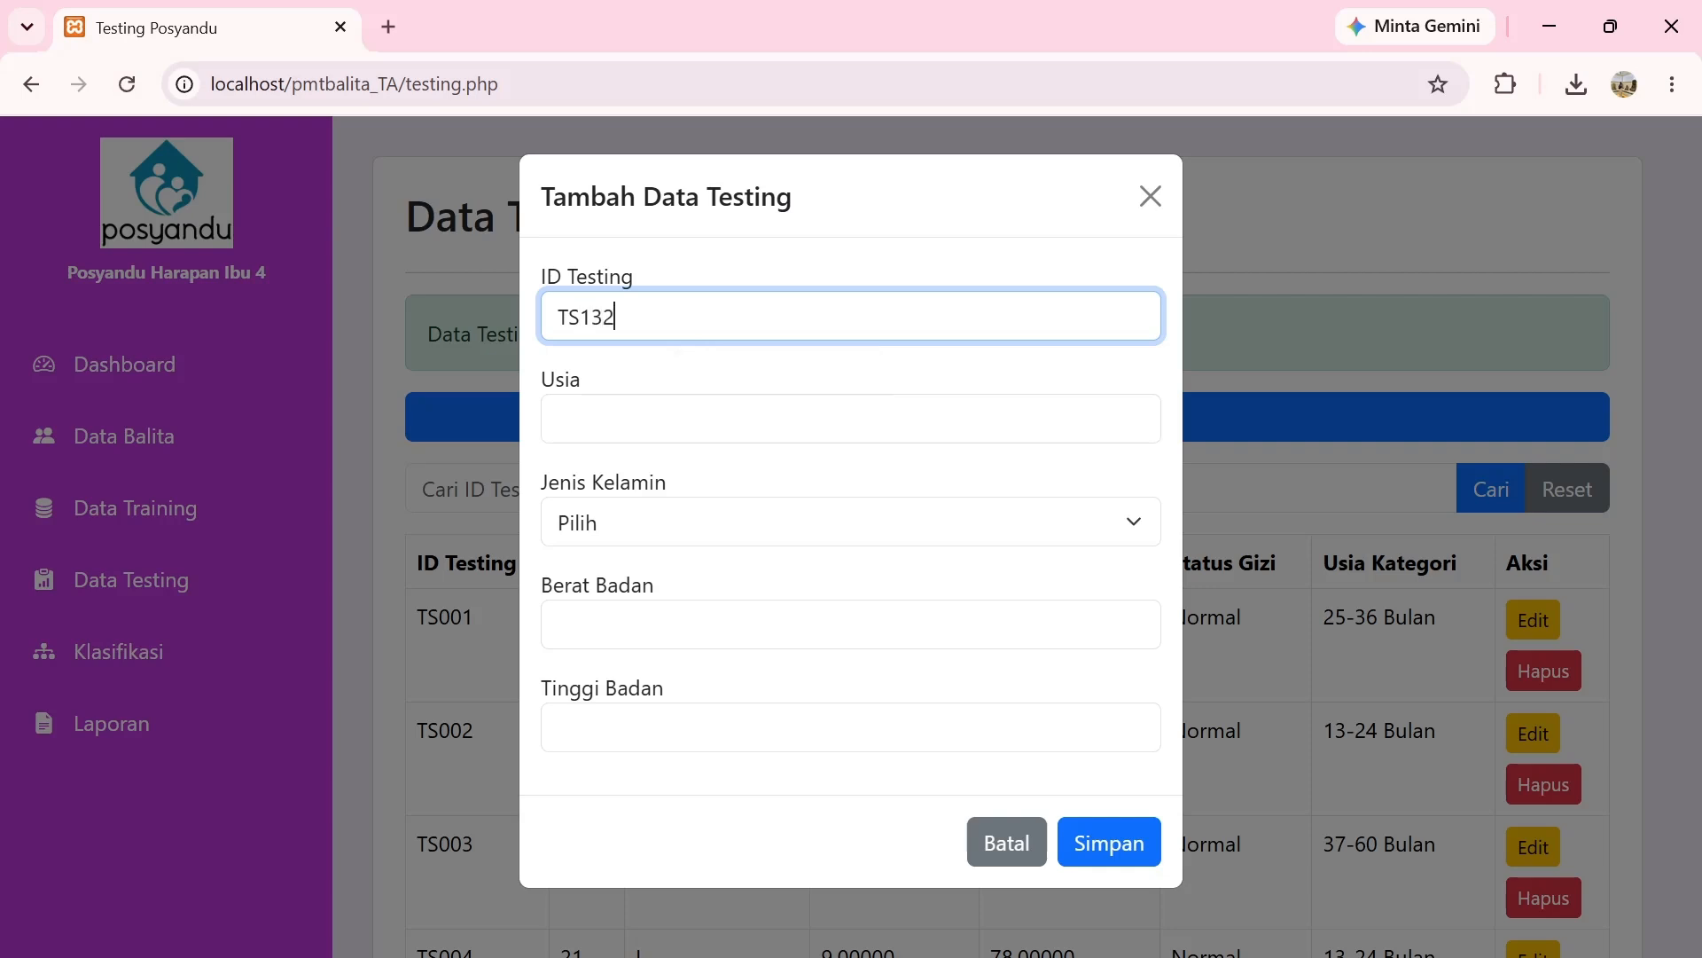
key(Tab)
key(Down)
key(Return)
key(Tab)
key(p)
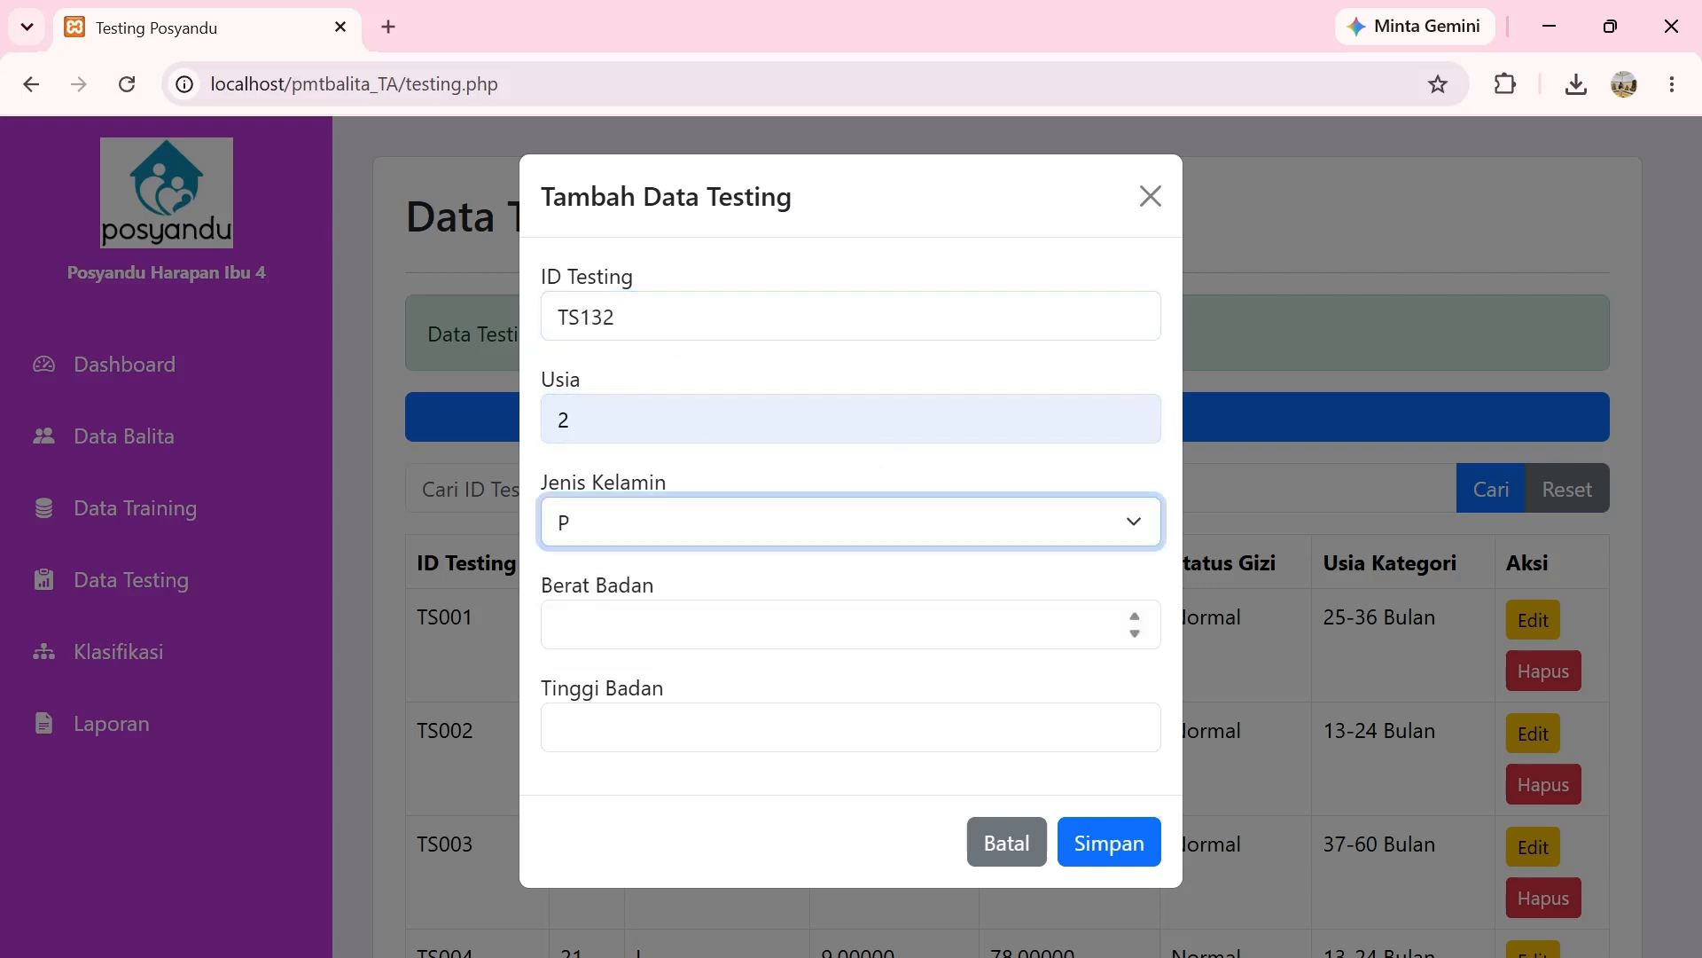
key(Tab)
text(5)
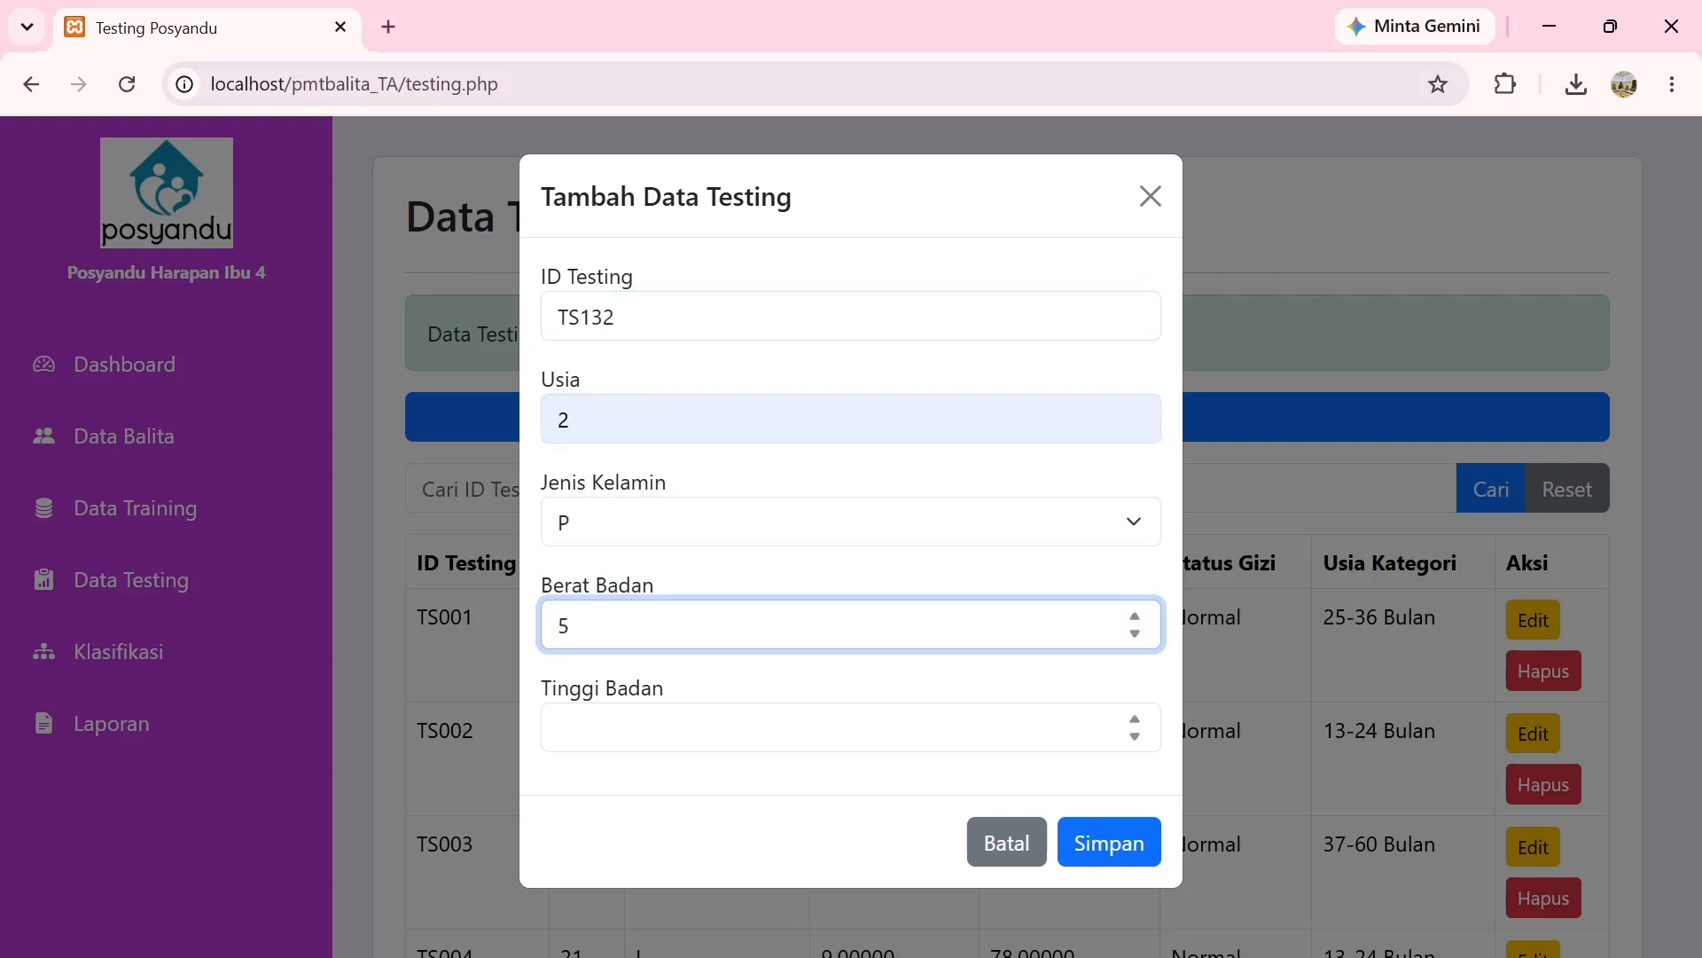
key(Tab)
text(60)
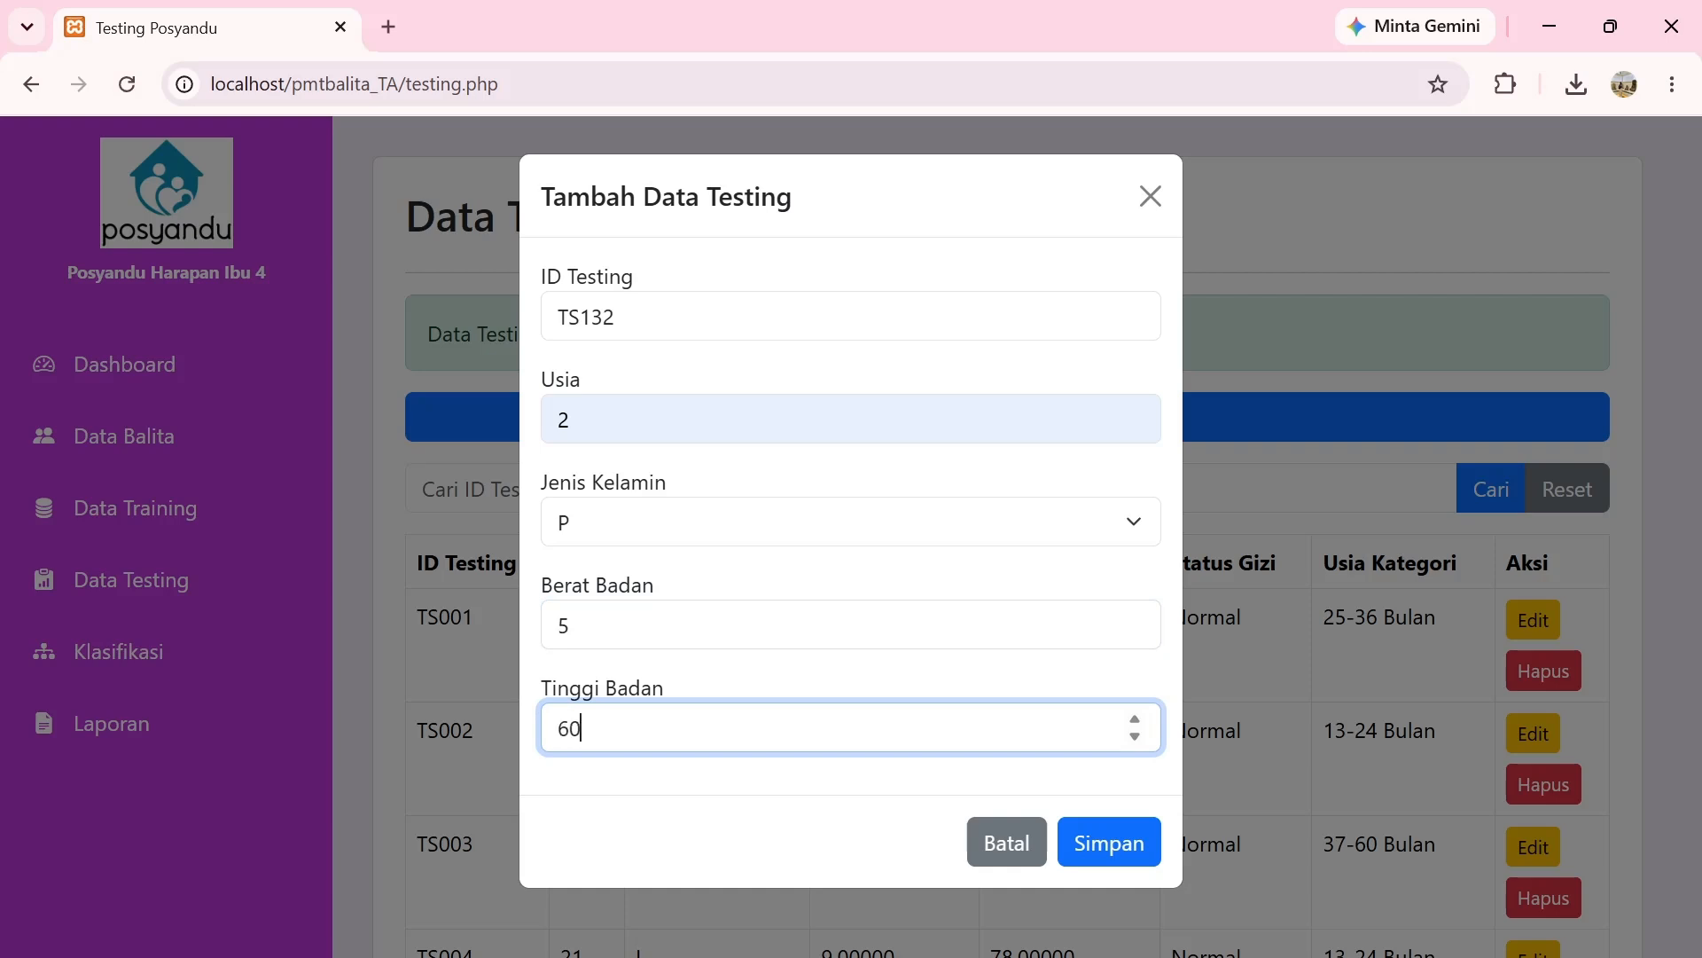
click(1122, 830)
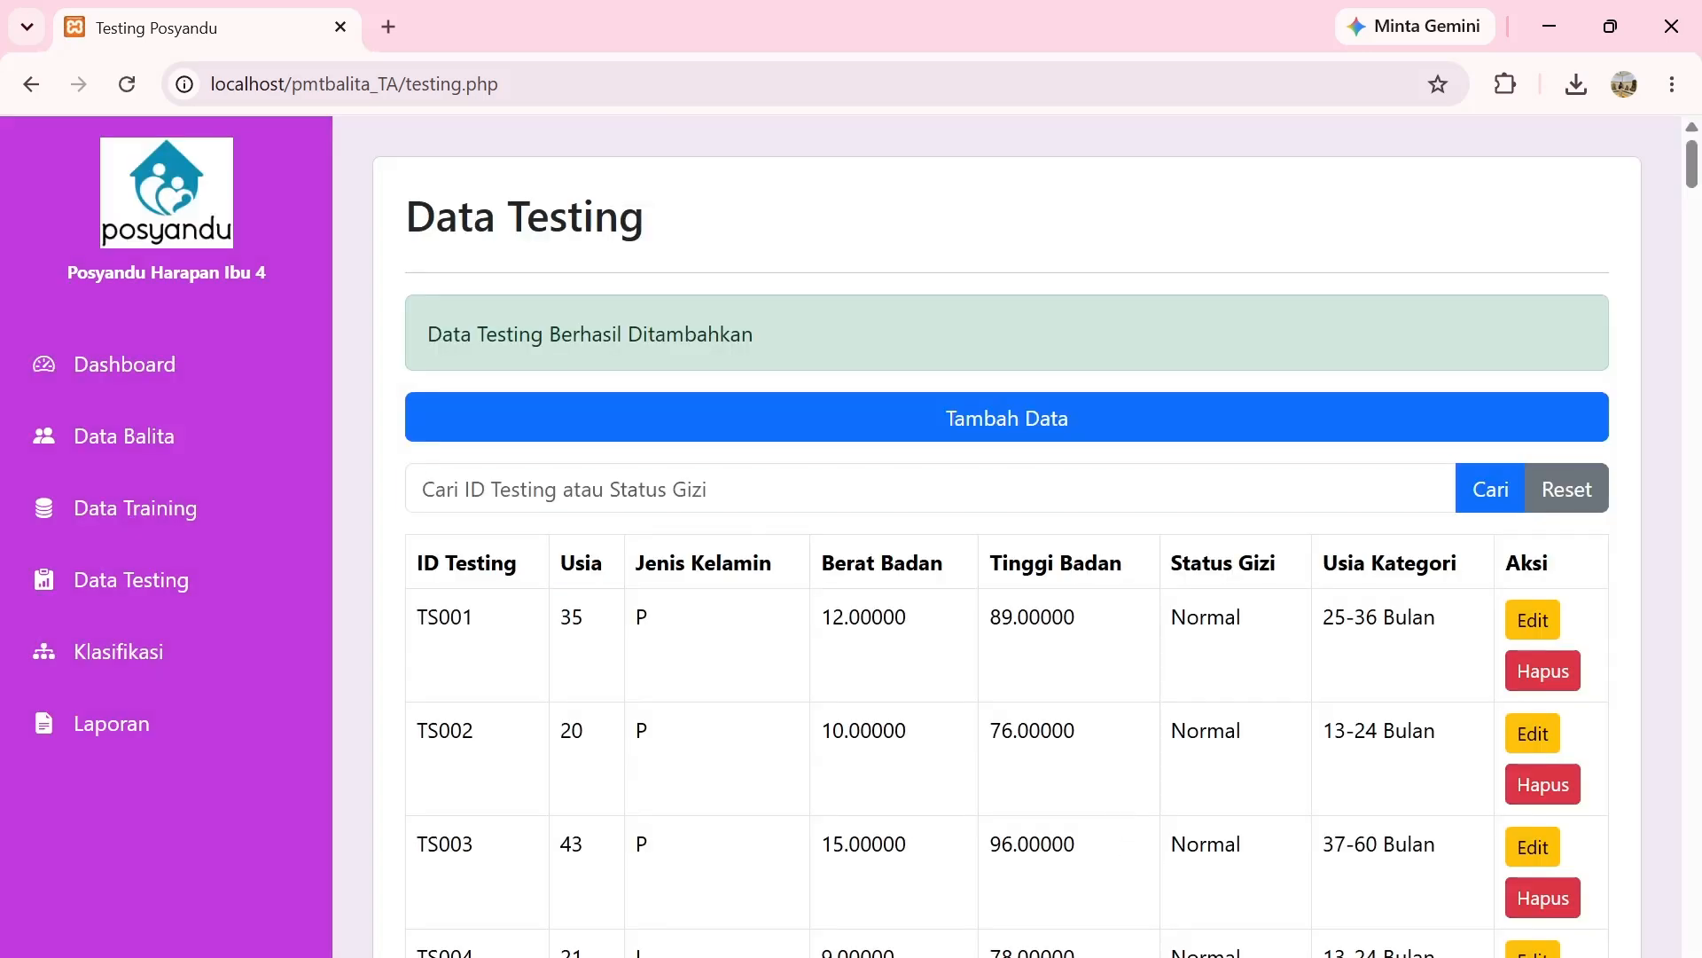
Search the testing list for TS132 to confirm it was added.
click(723, 490)
text(TS132)
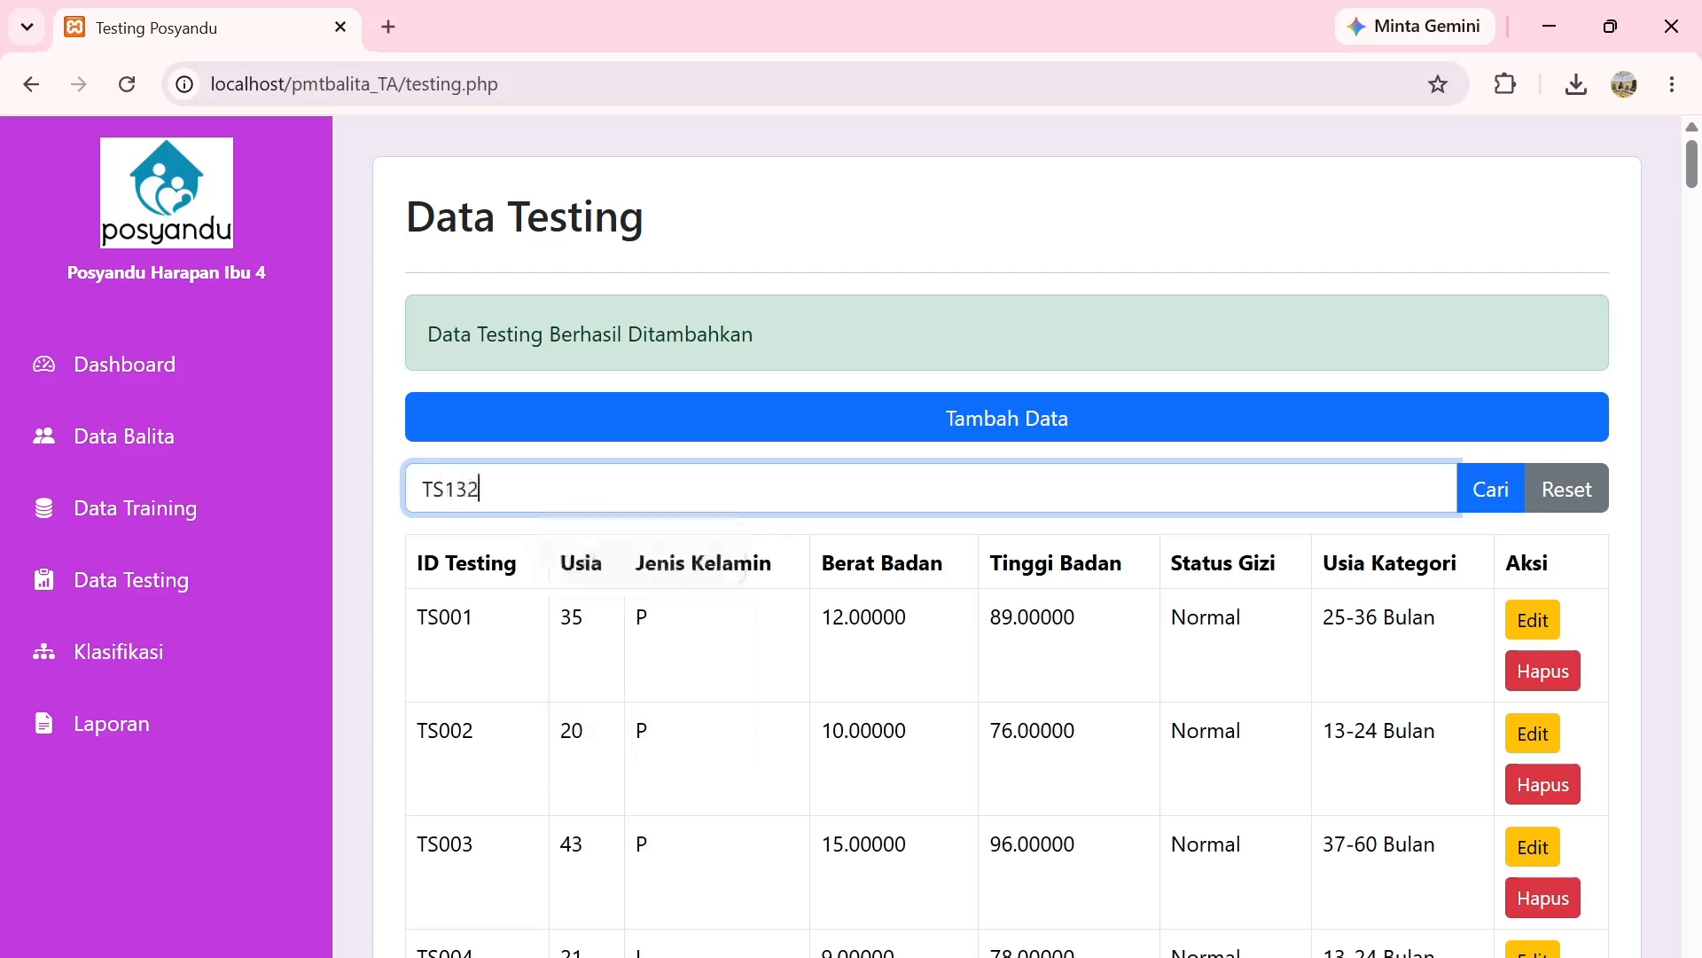
key(Return)
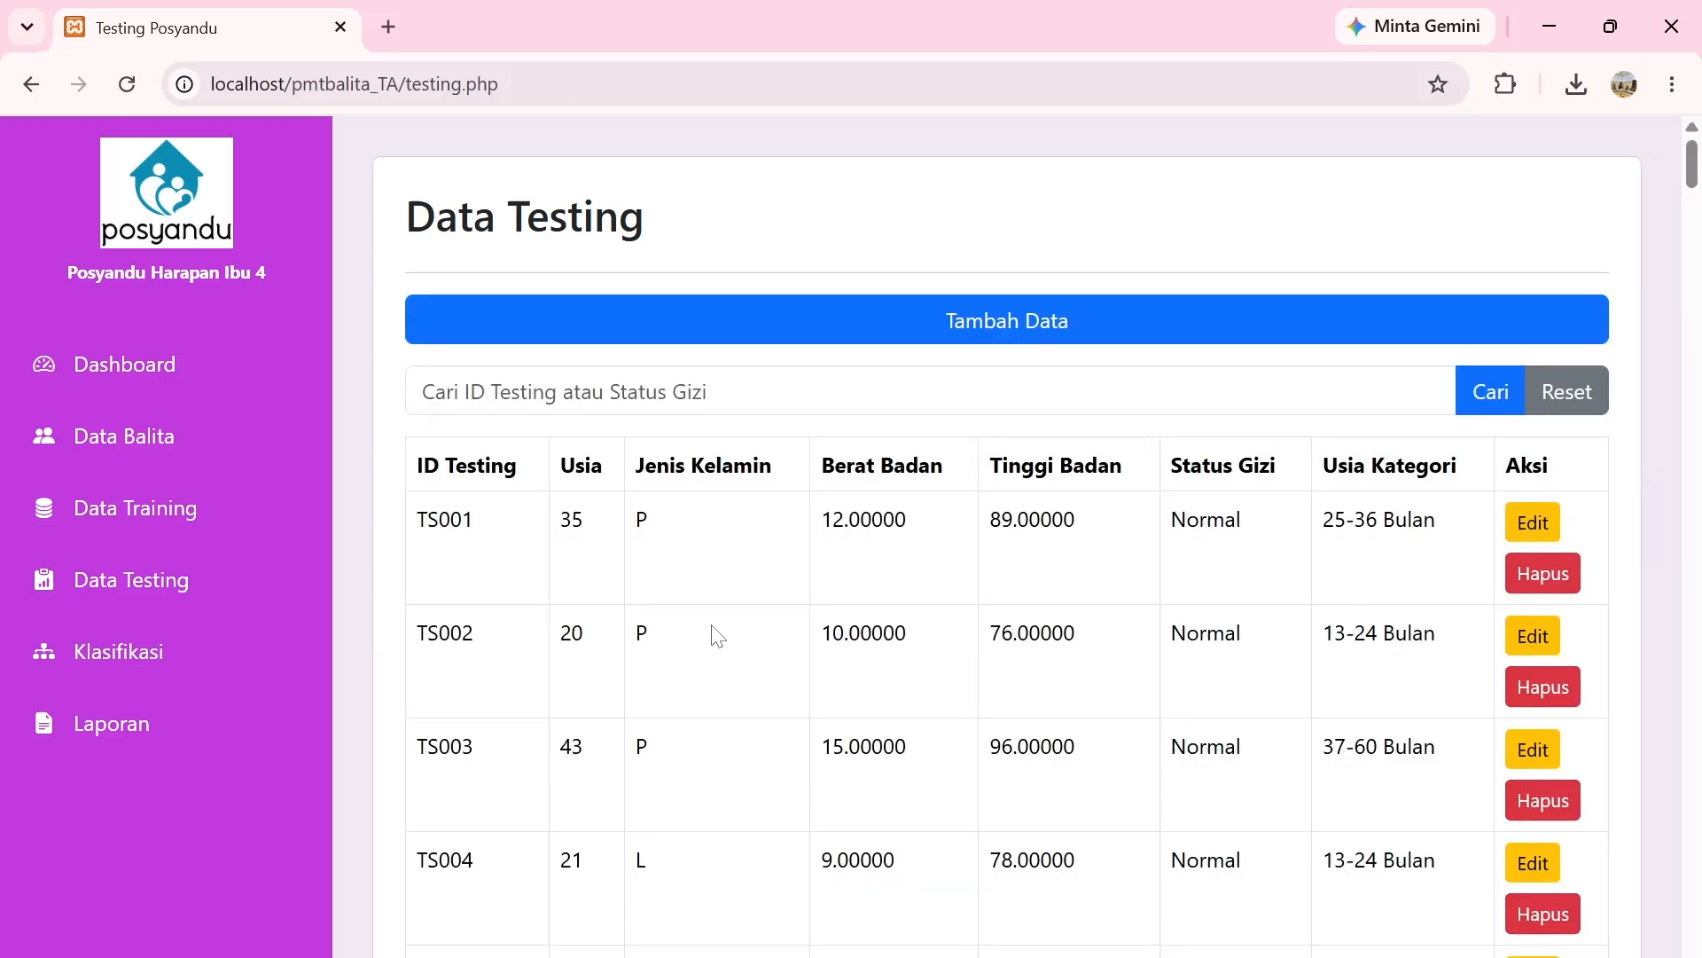
click(203, 642)
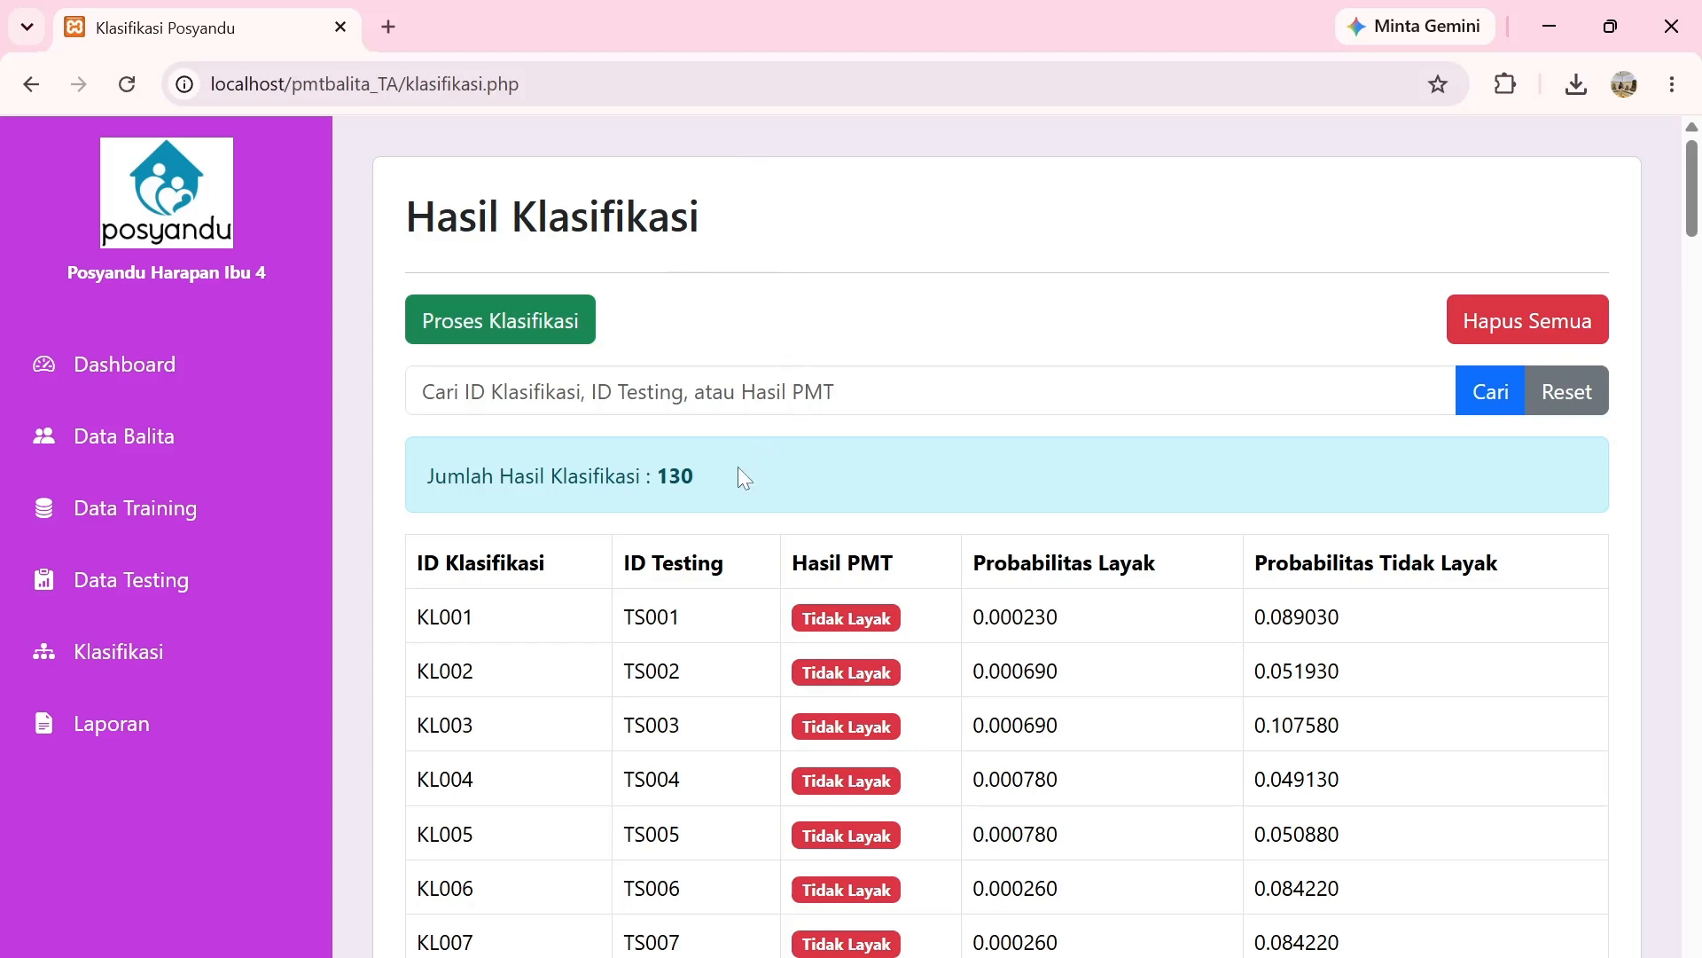
Switch to Data Testing and back to Hasil Klasifikasi showing the 130 results.
click(204, 587)
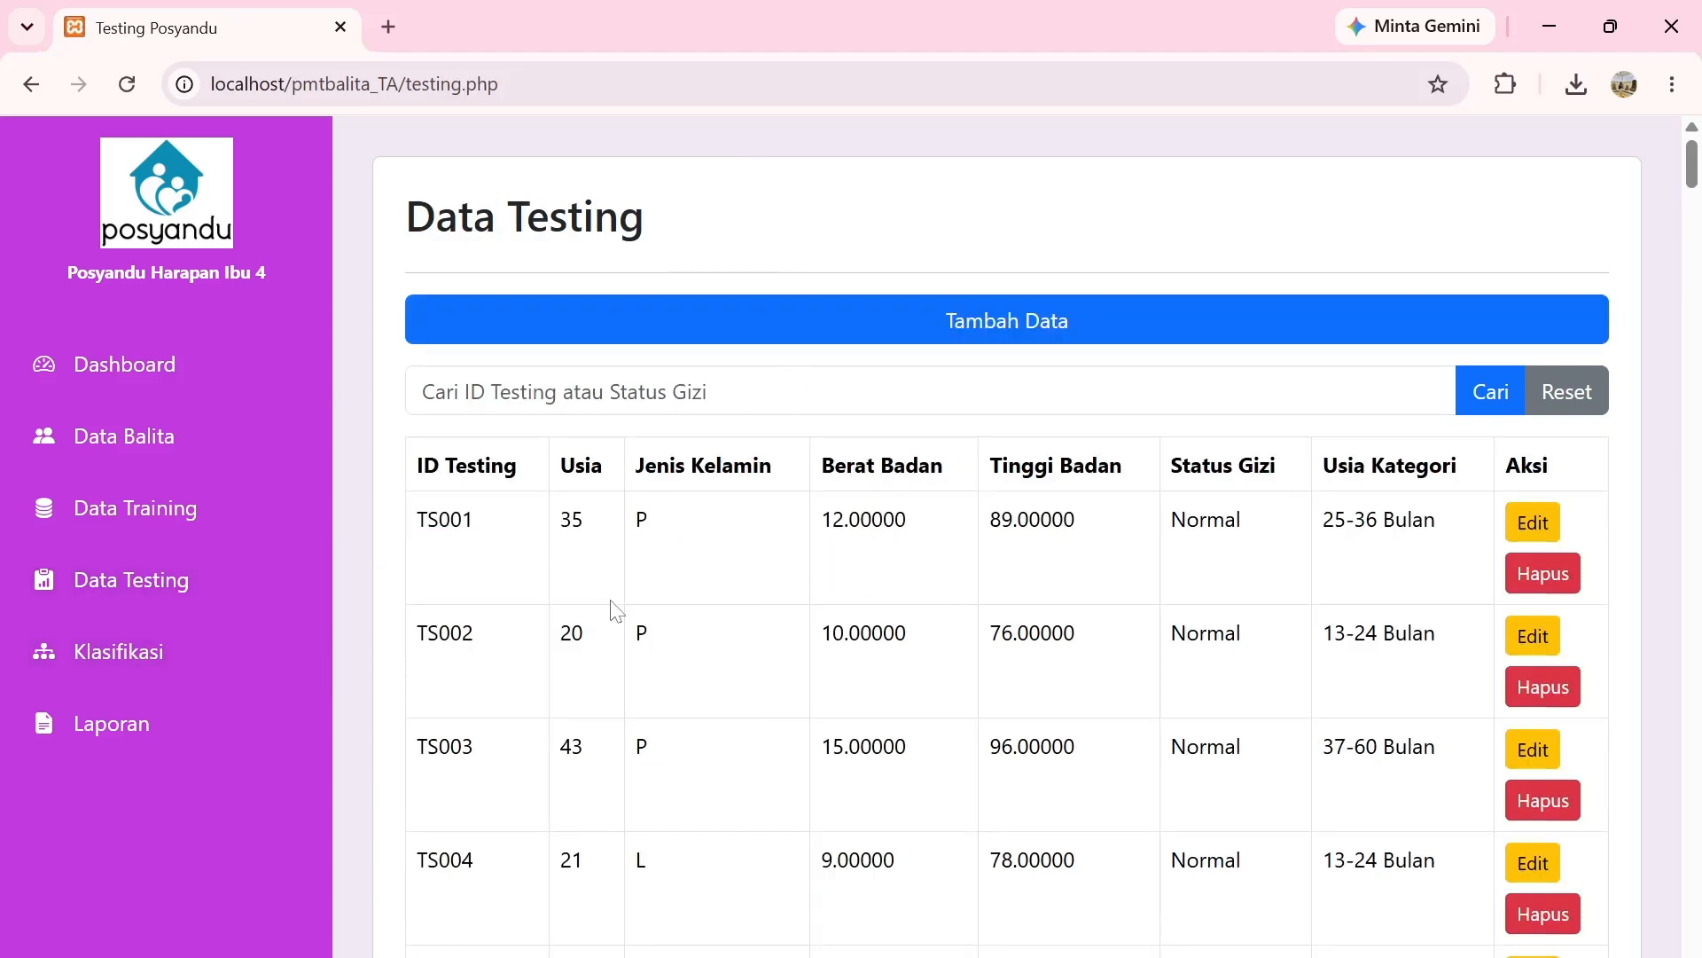
click(243, 656)
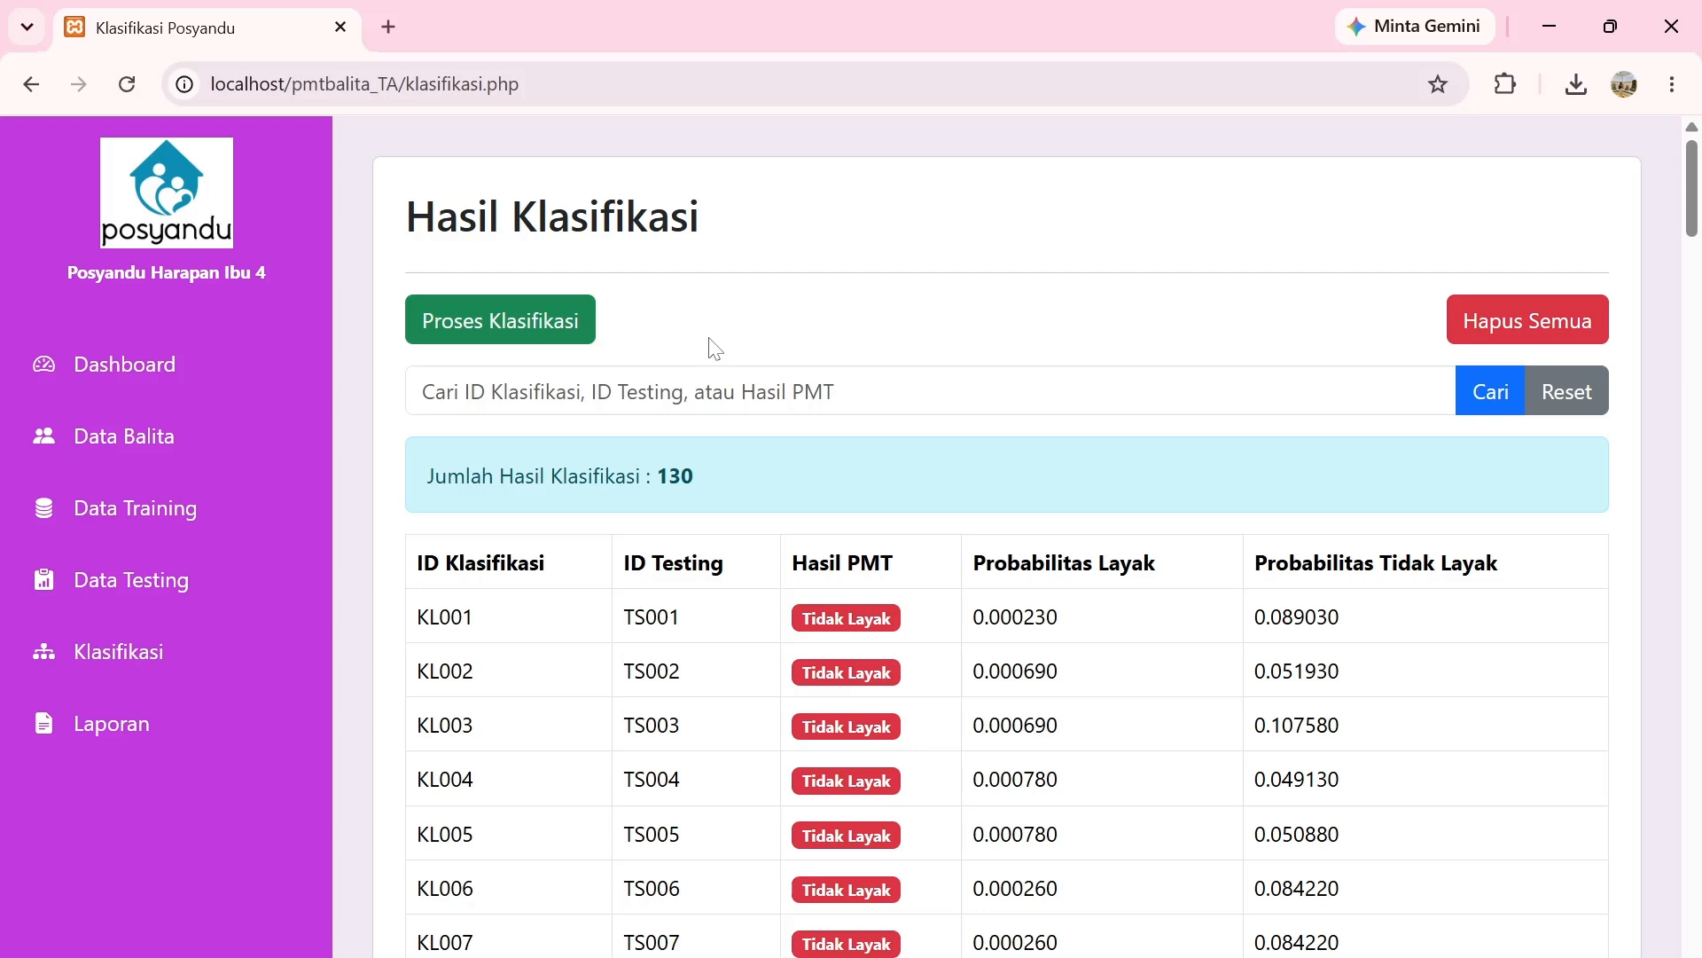
click(512, 330)
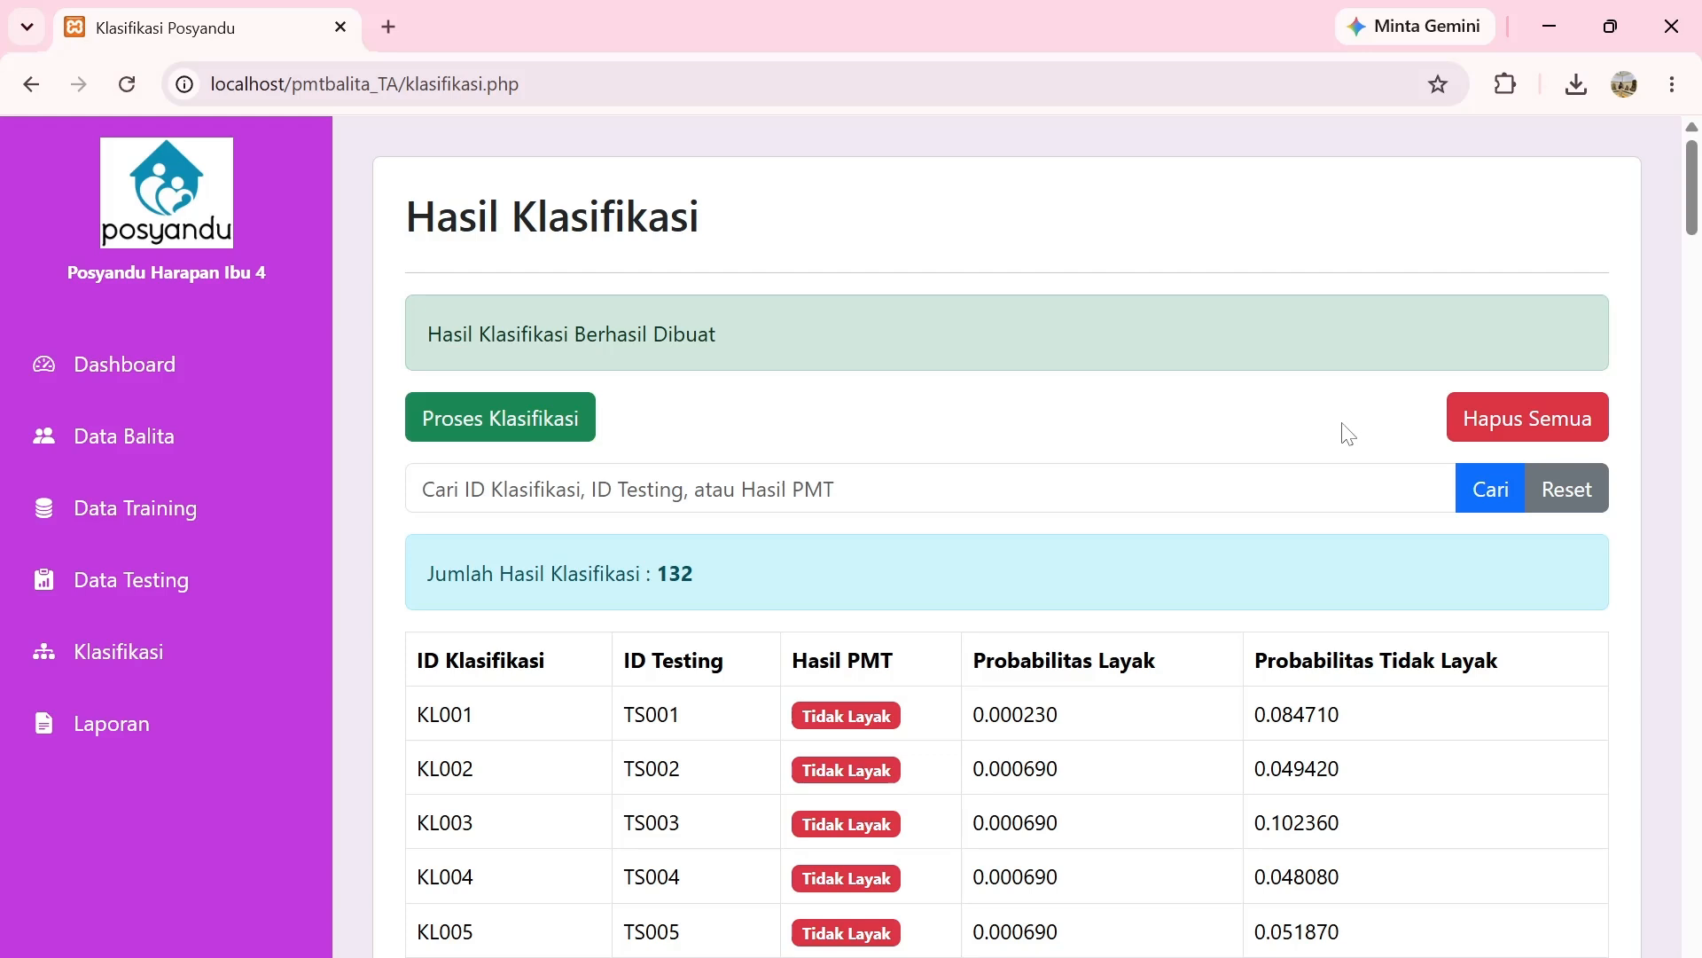
Run Hapus Semua twice, confirming each time, until the results count reads 0.
click(1487, 435)
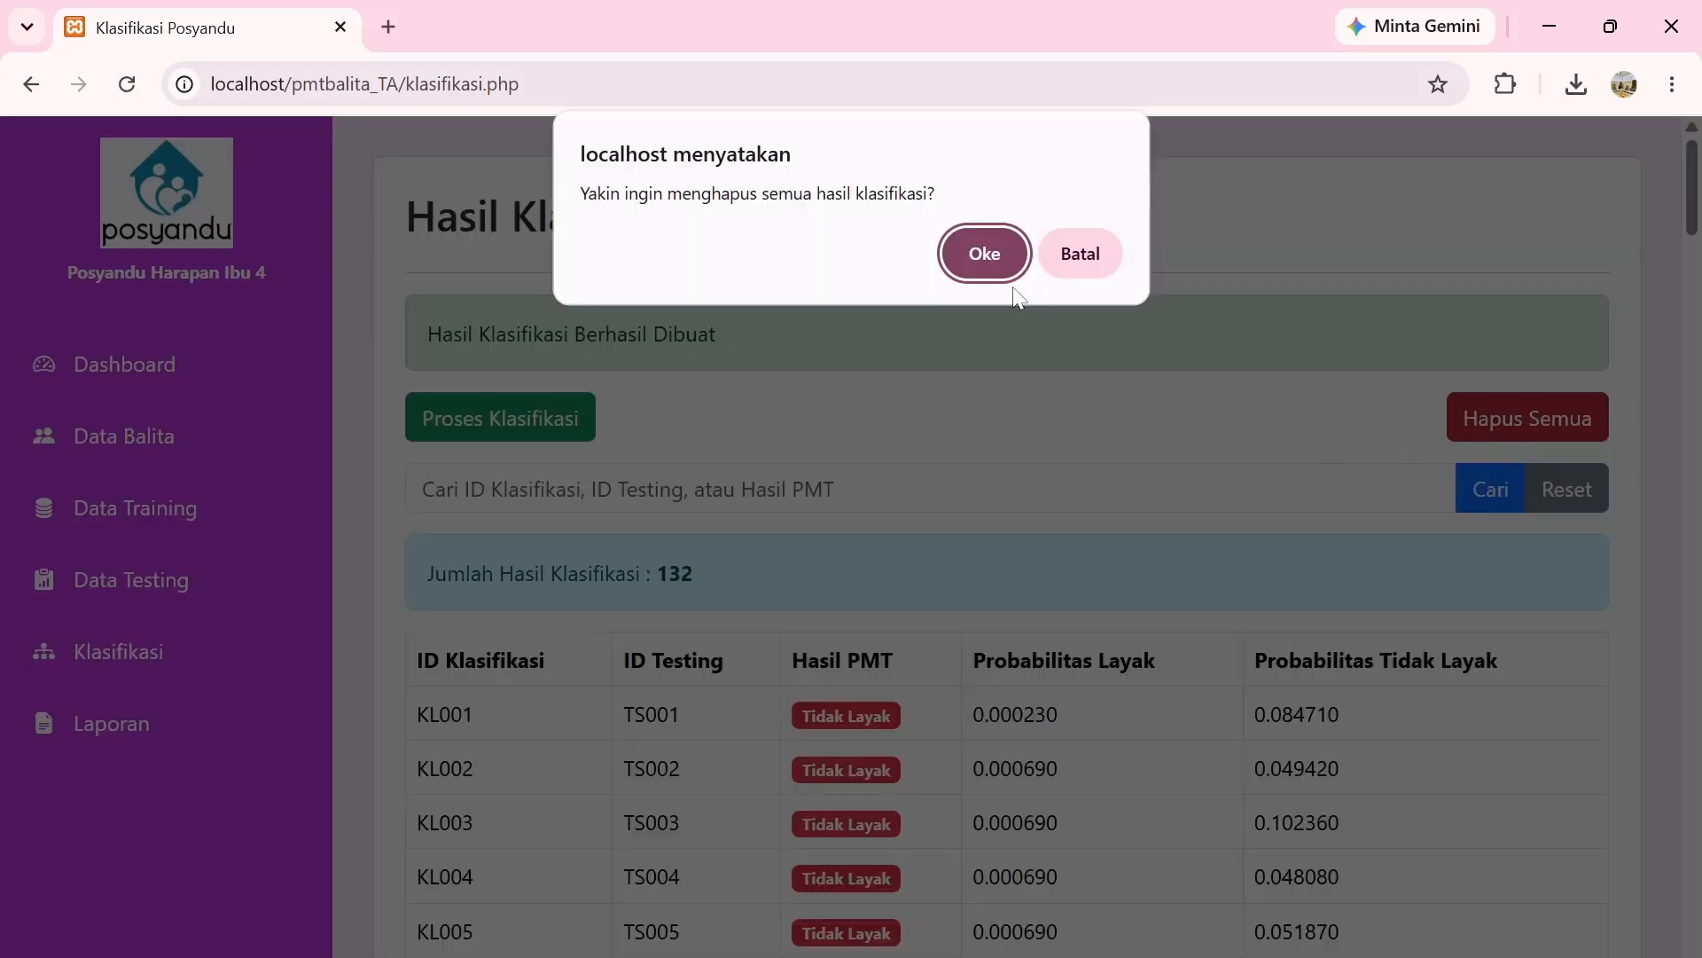
click(984, 254)
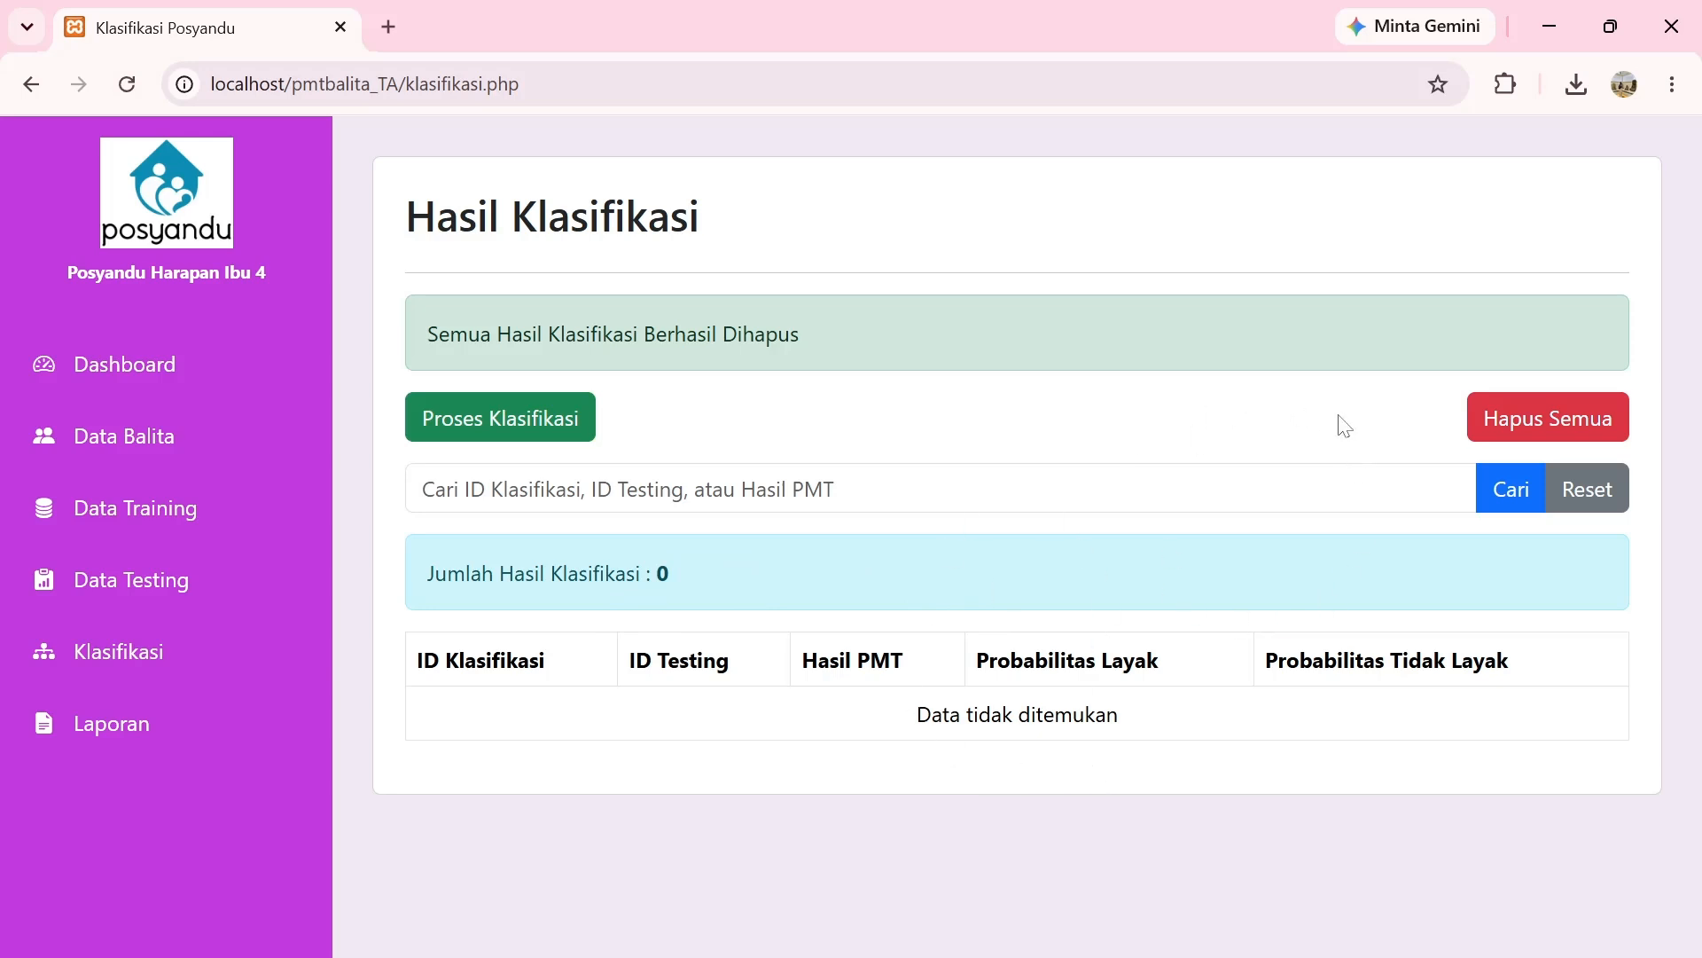
click(1508, 418)
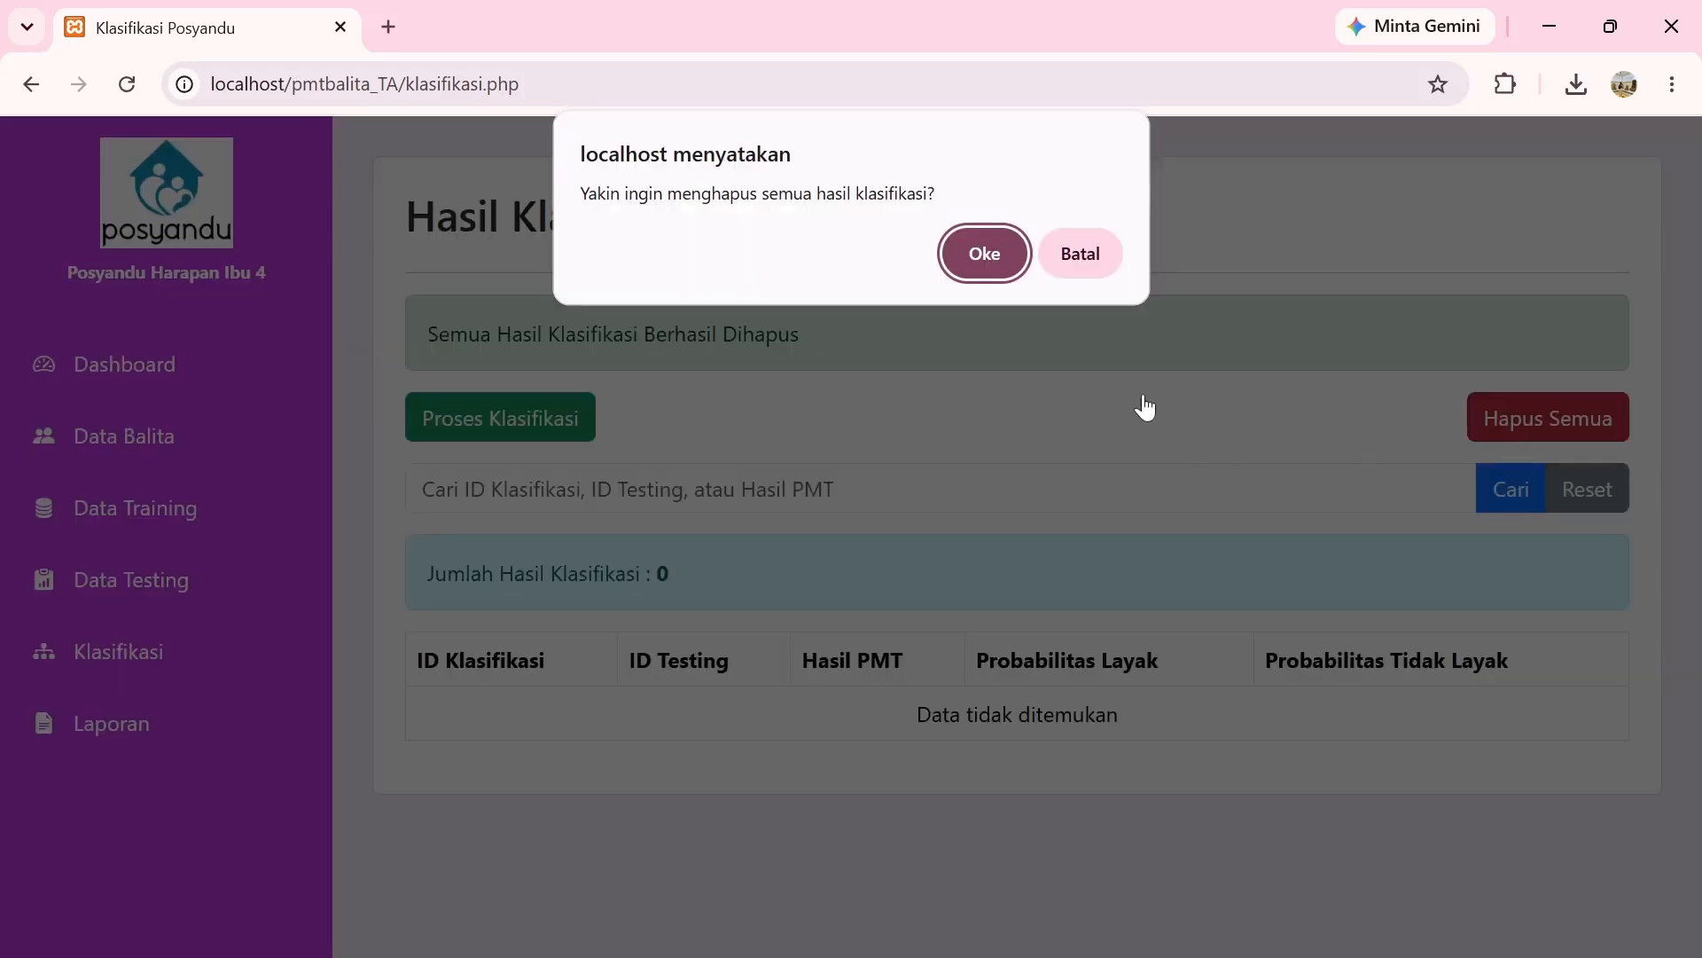
click(992, 242)
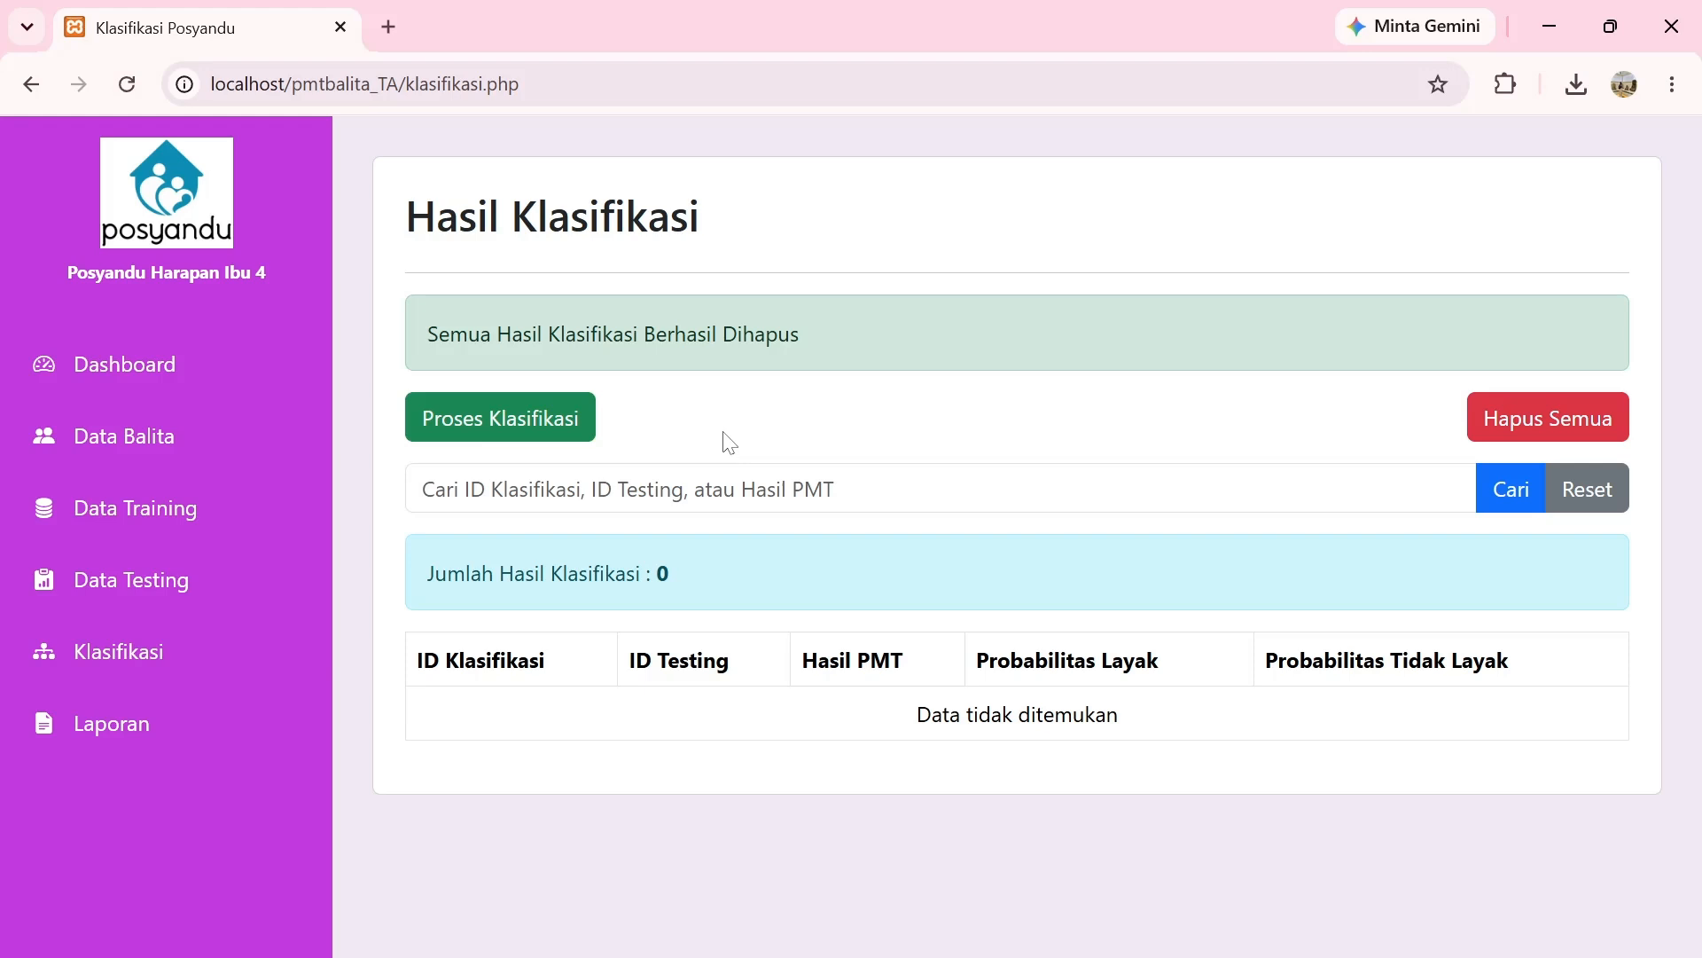
Rerun Proses Klasifikasi to regenerate the 132 classification results.
click(533, 432)
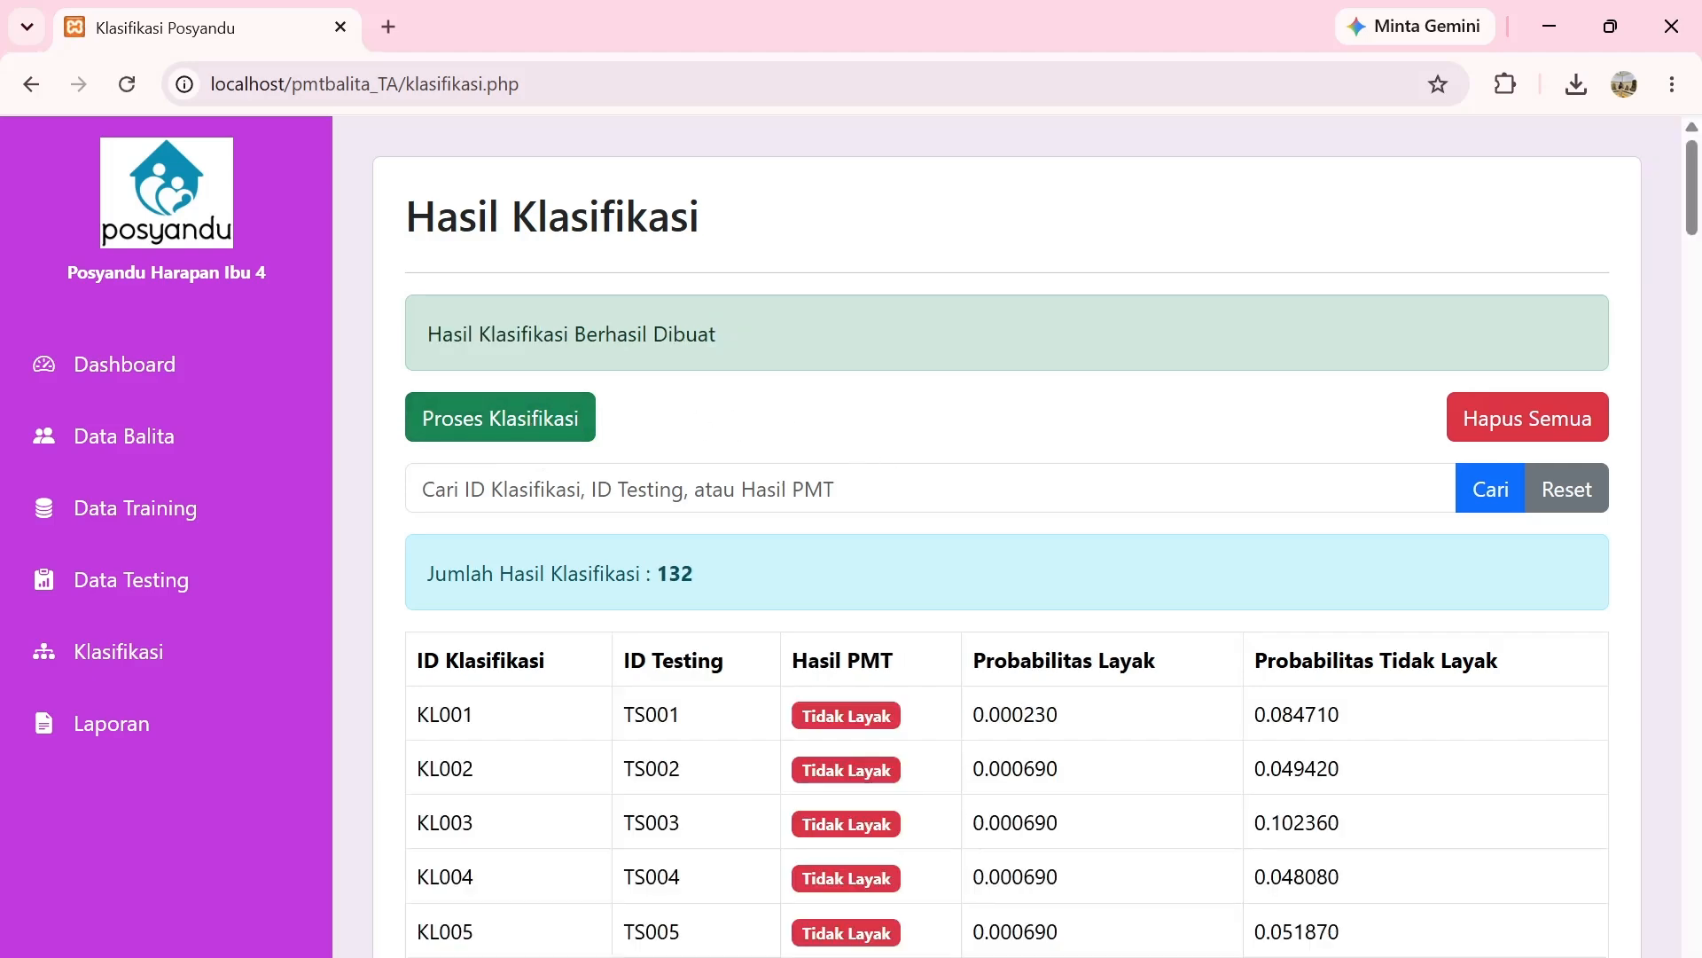
scroll(930, 529, down, 15)
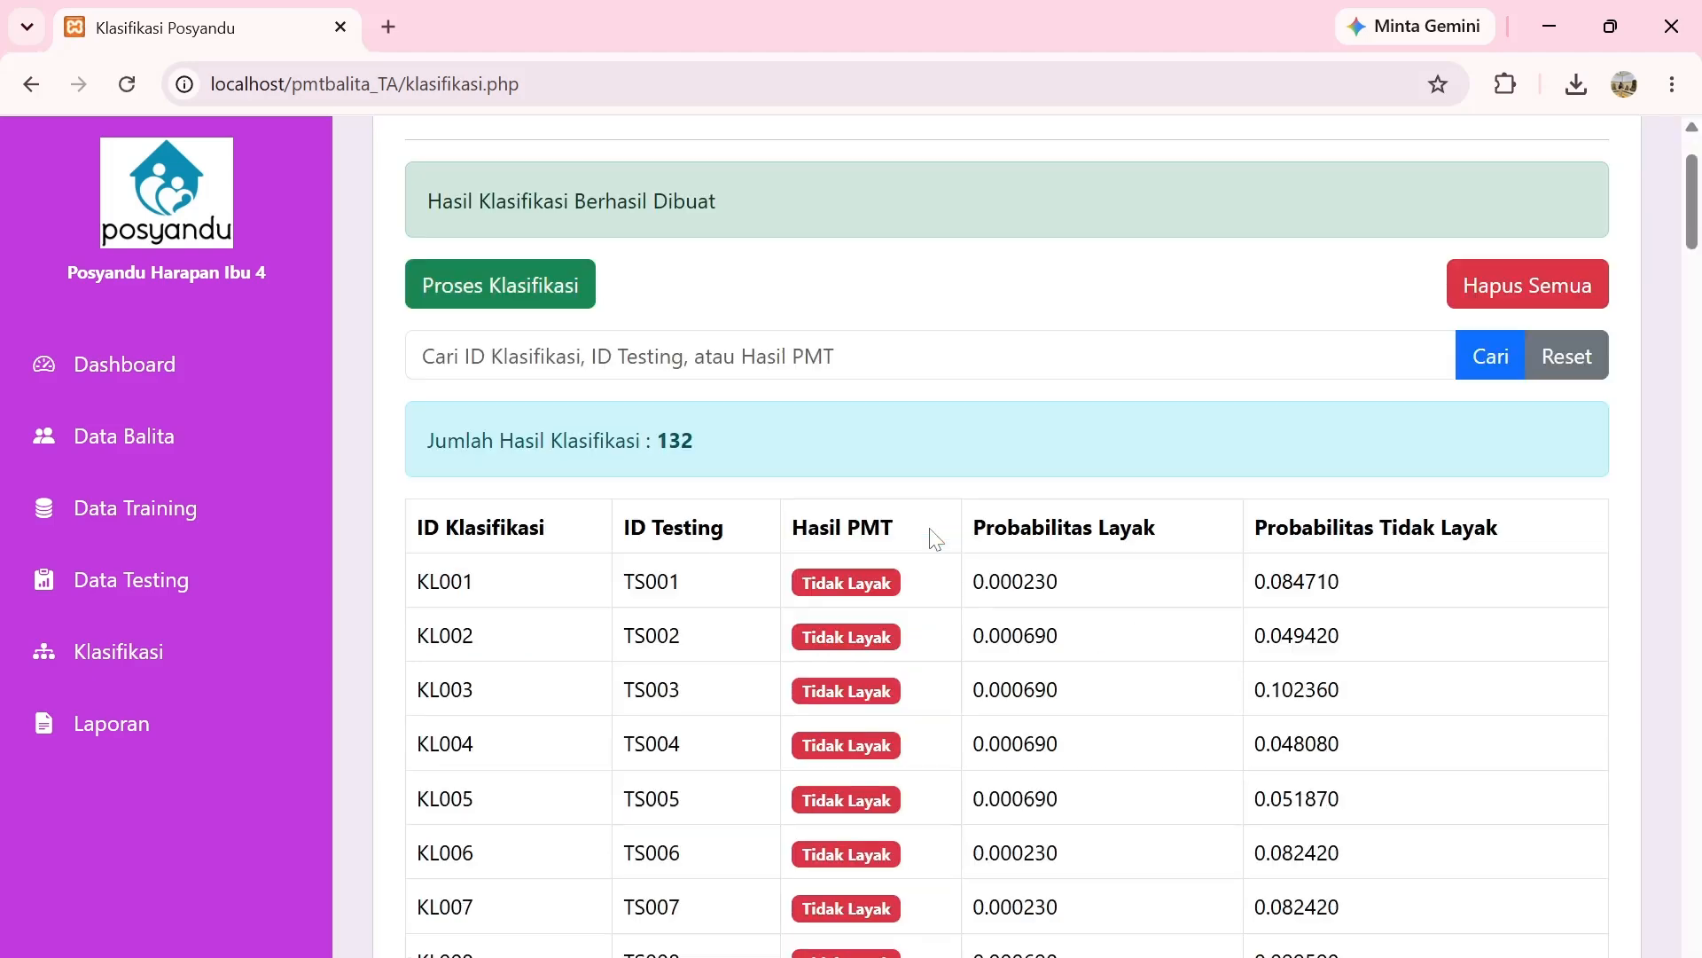
scroll(935, 537, down, 20)
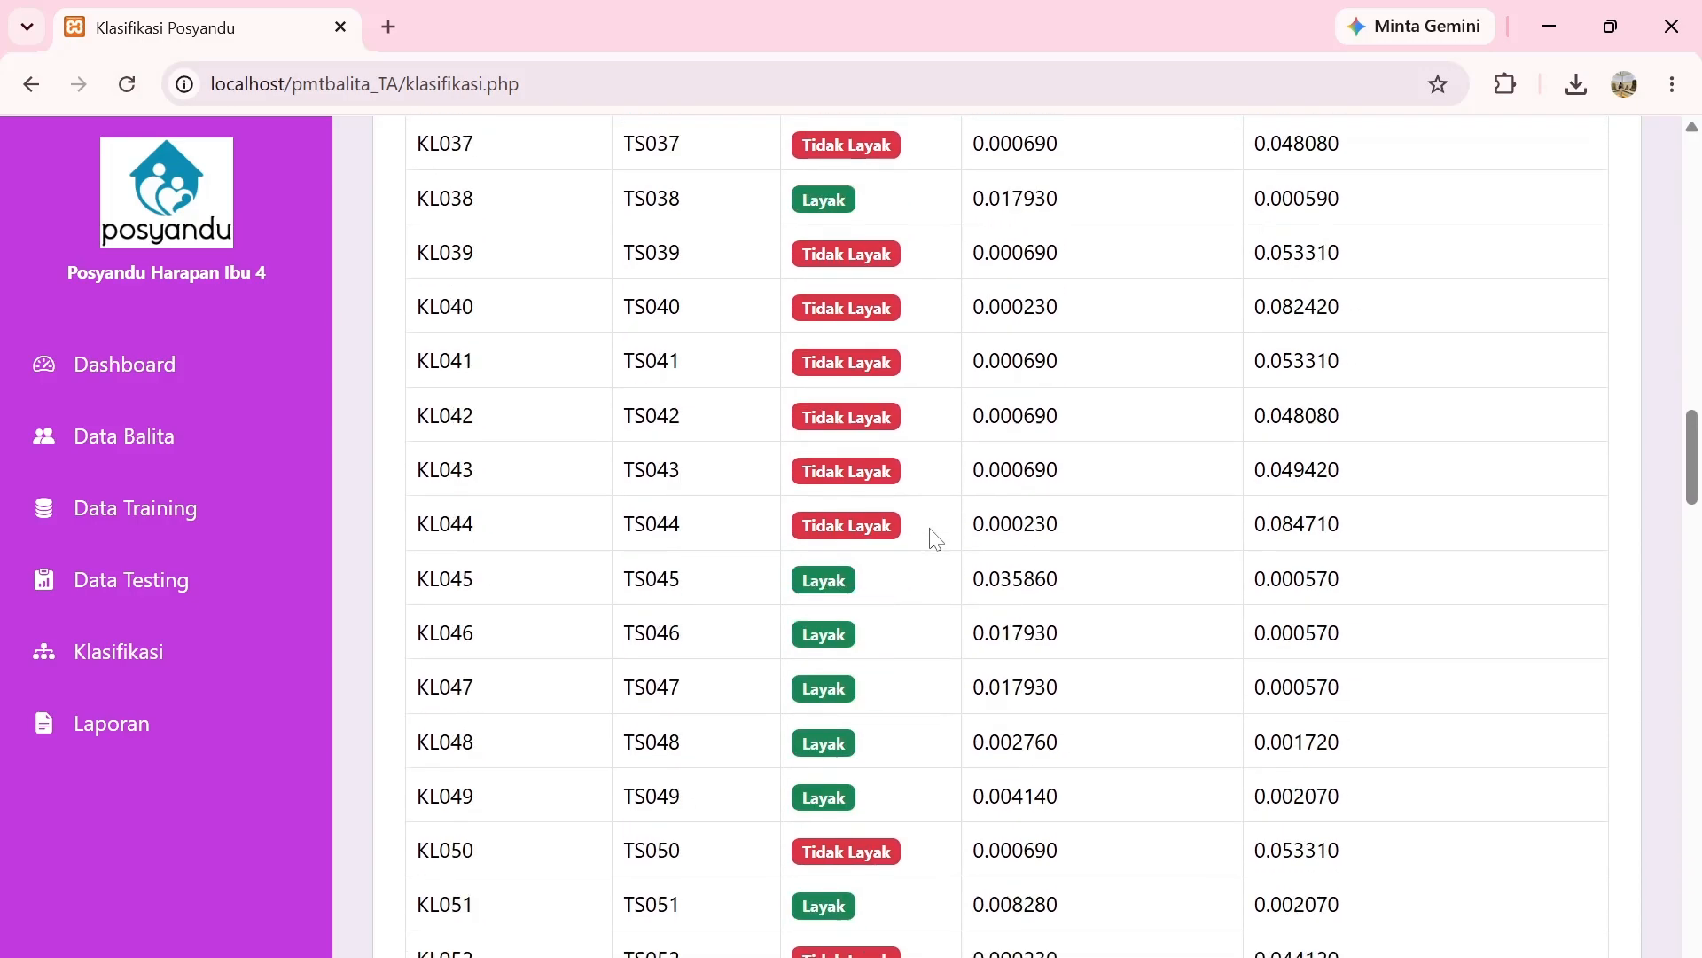
scroll(936, 539, down, 20)
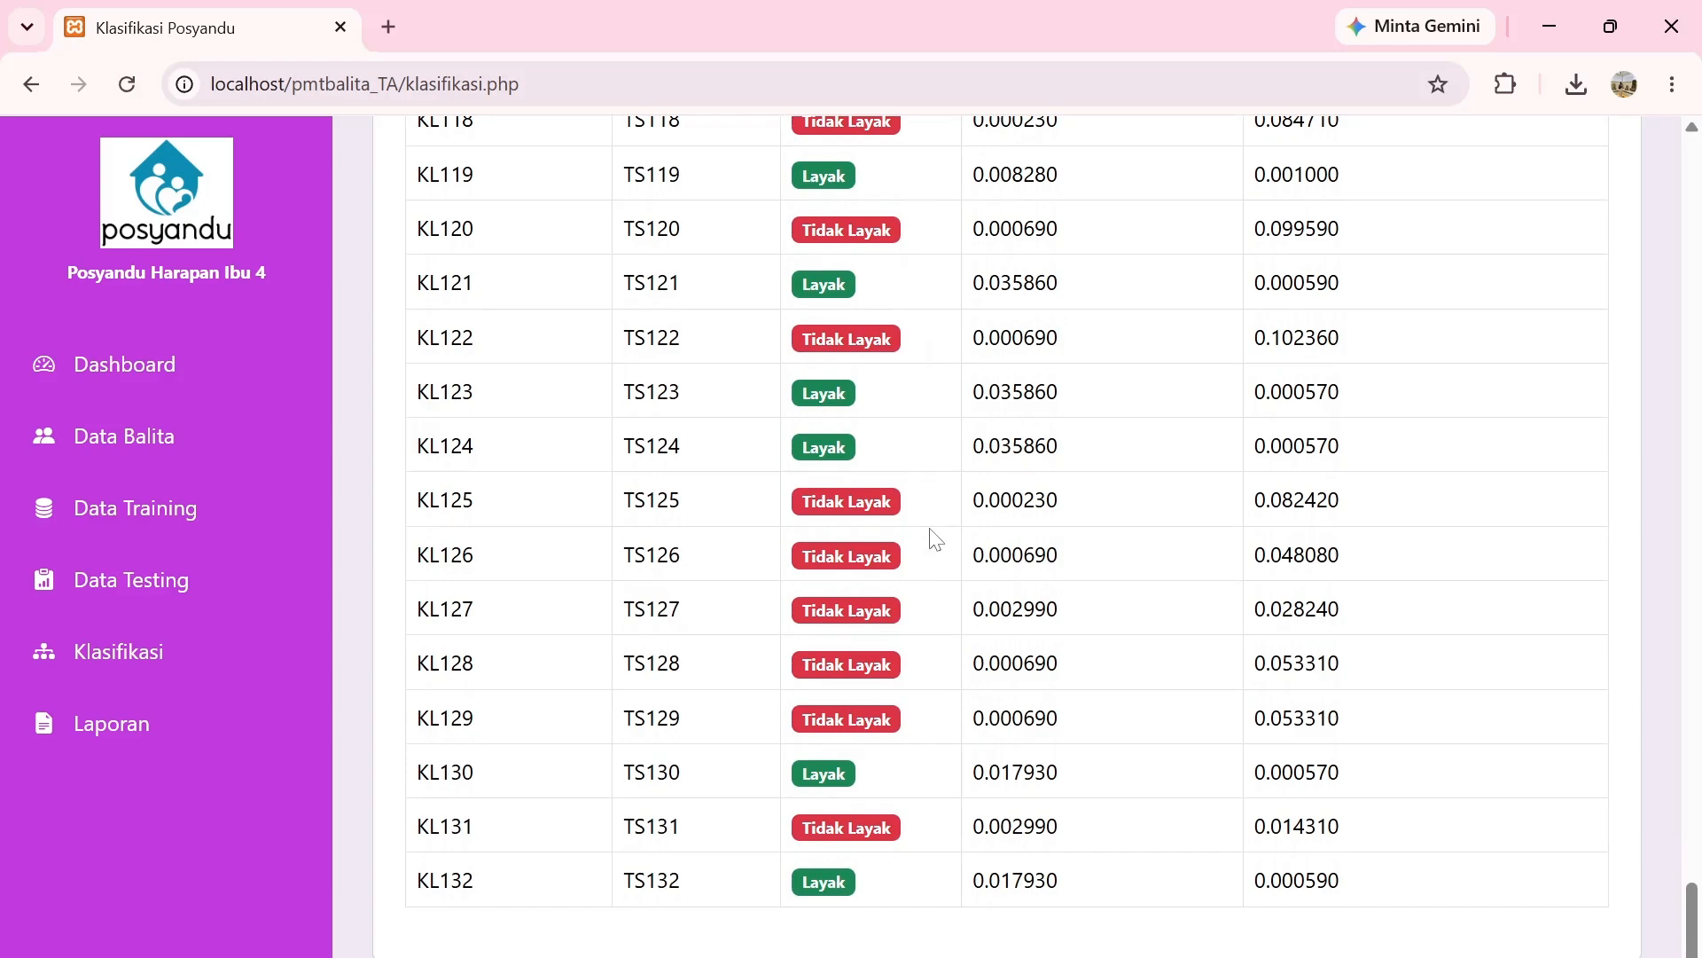
scroll(935, 539, up, 20)
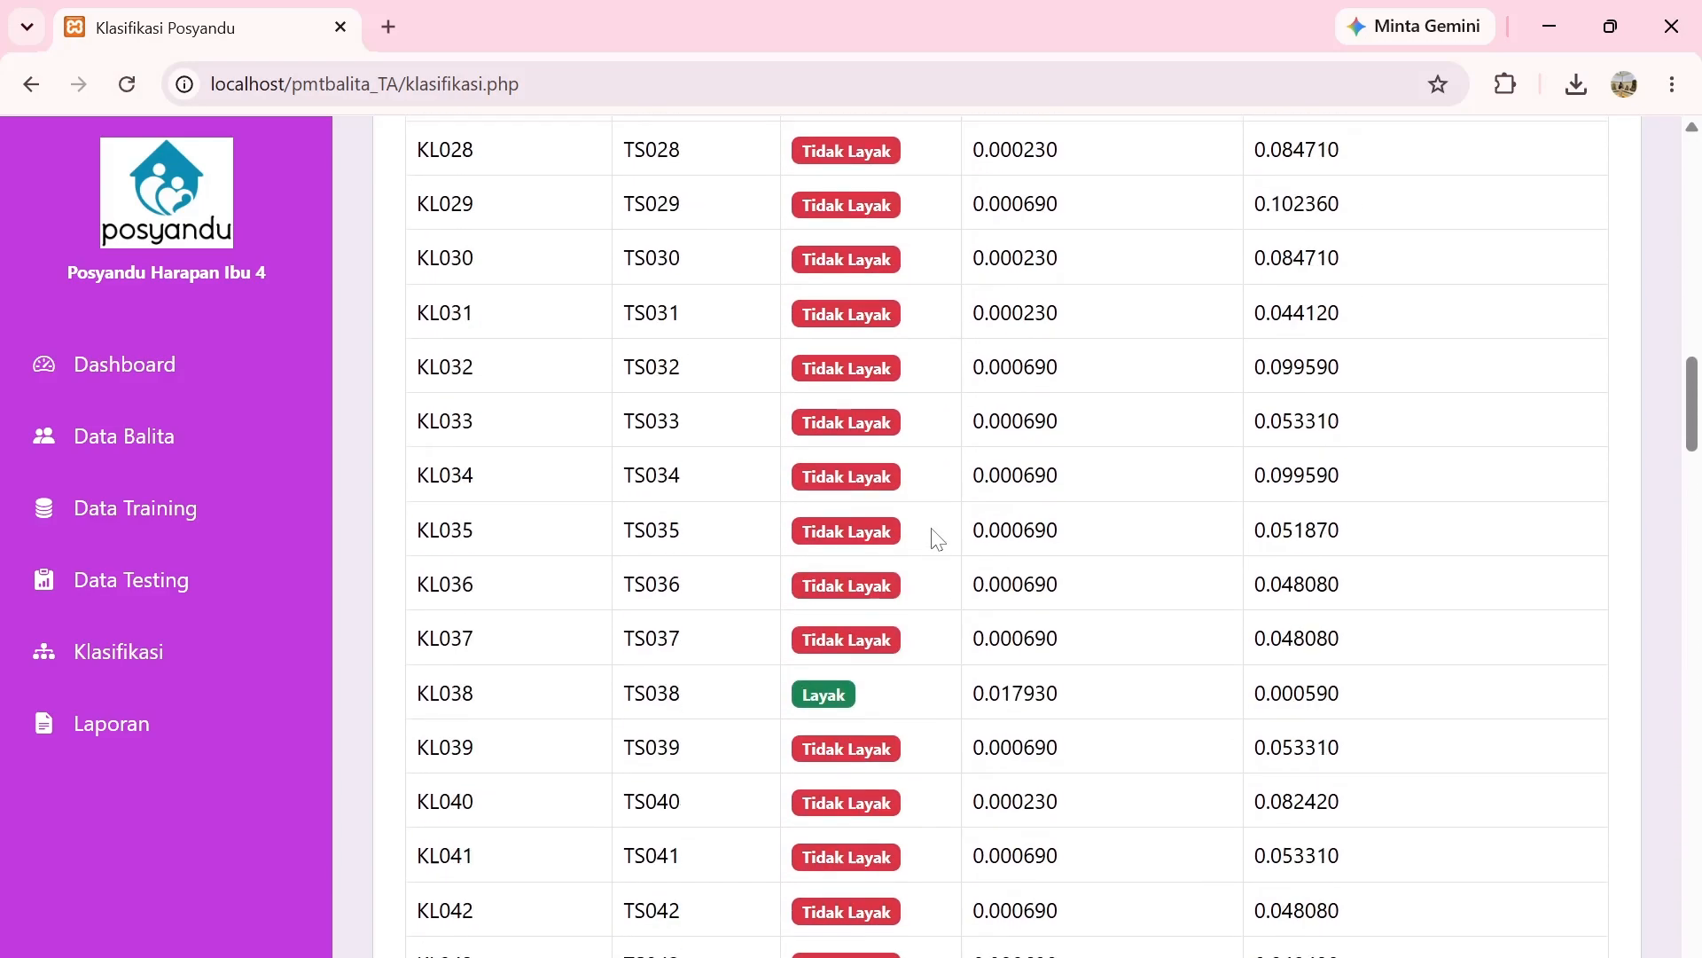
scroll(936, 536, up, 20)
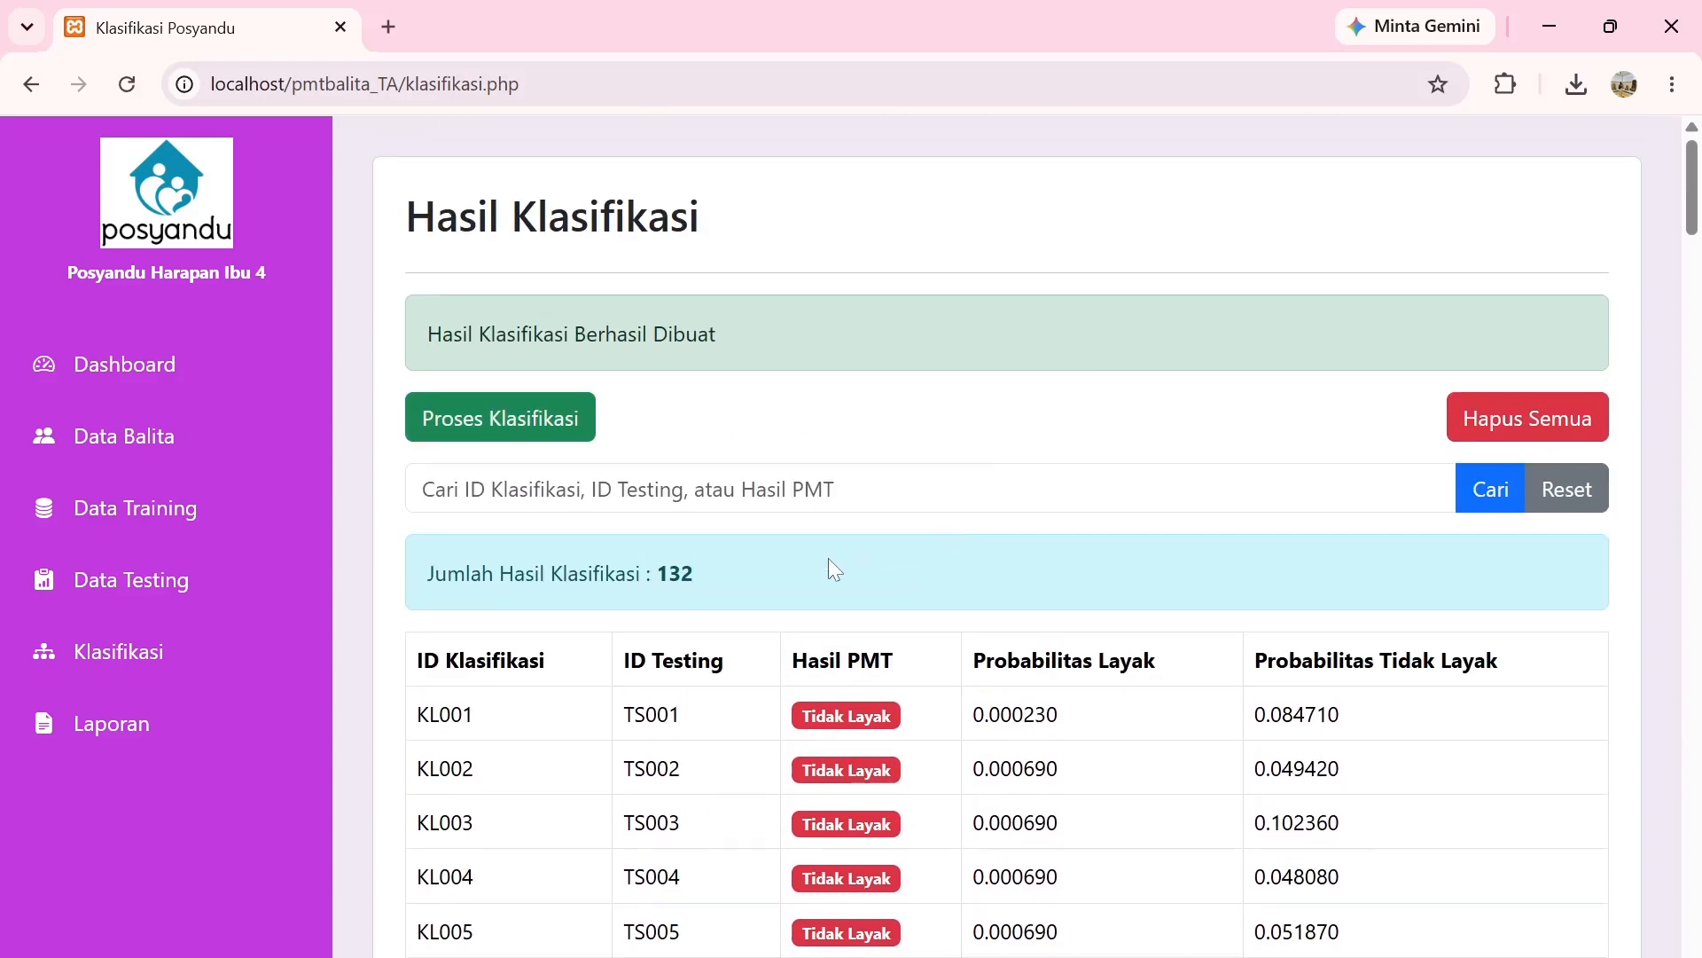
Search the classification results for 'Tidak layak', narrowing them to 105 records.
click(564, 489)
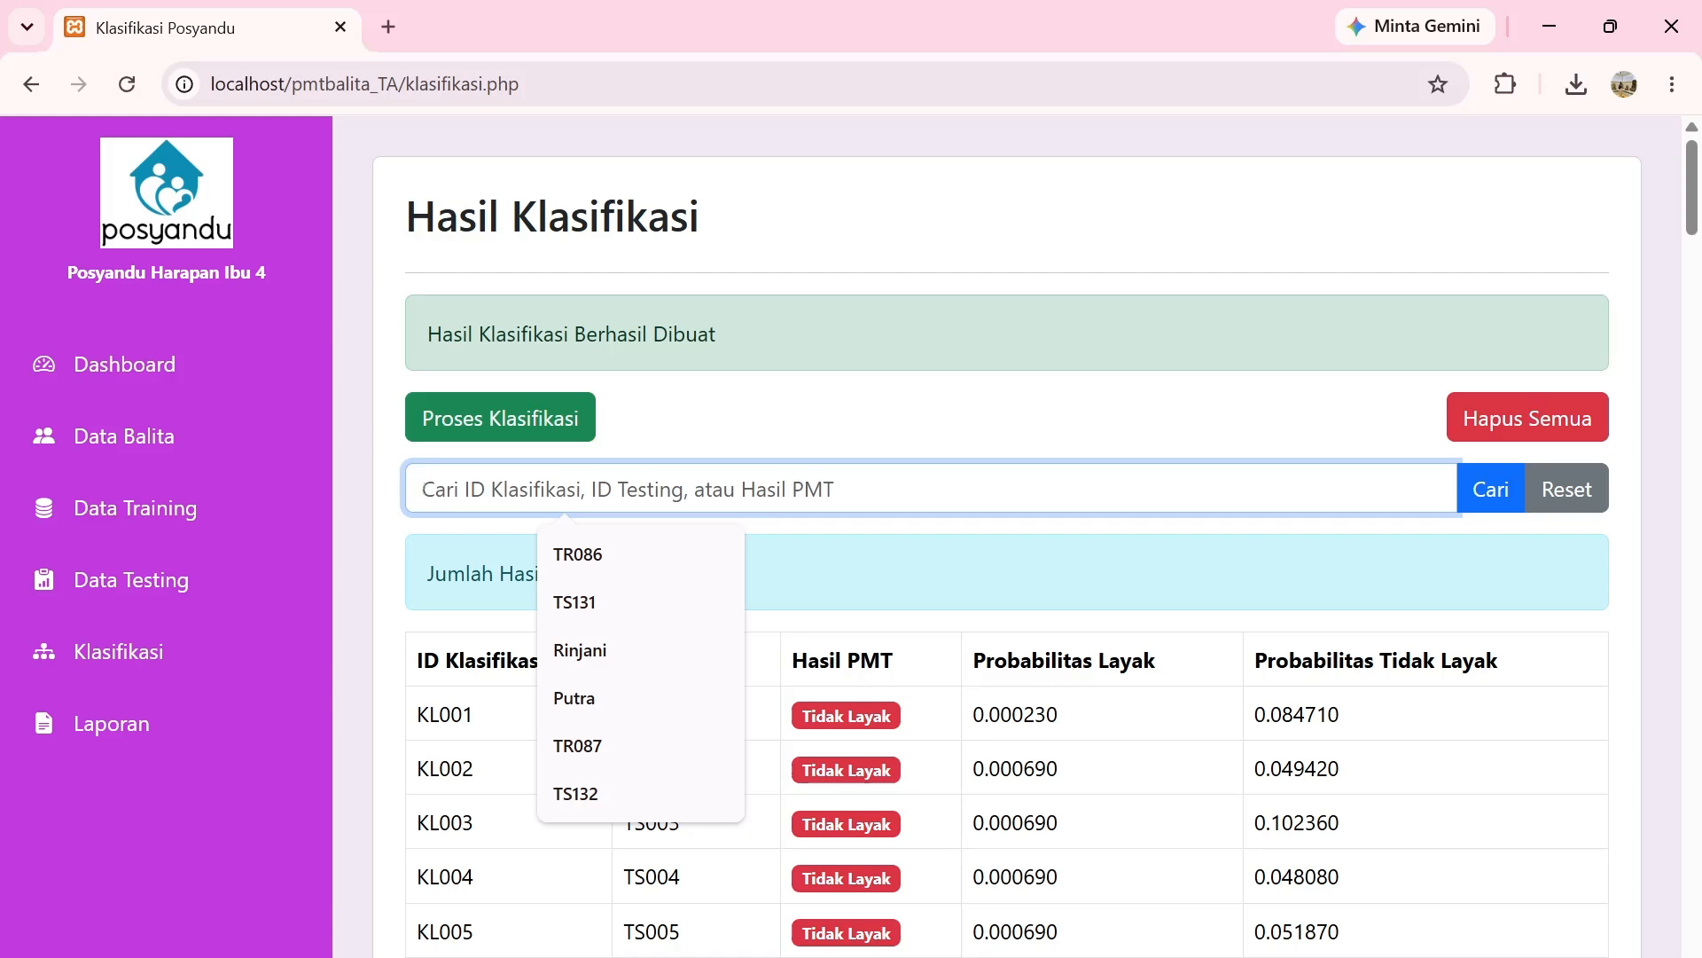
text(Tidak)
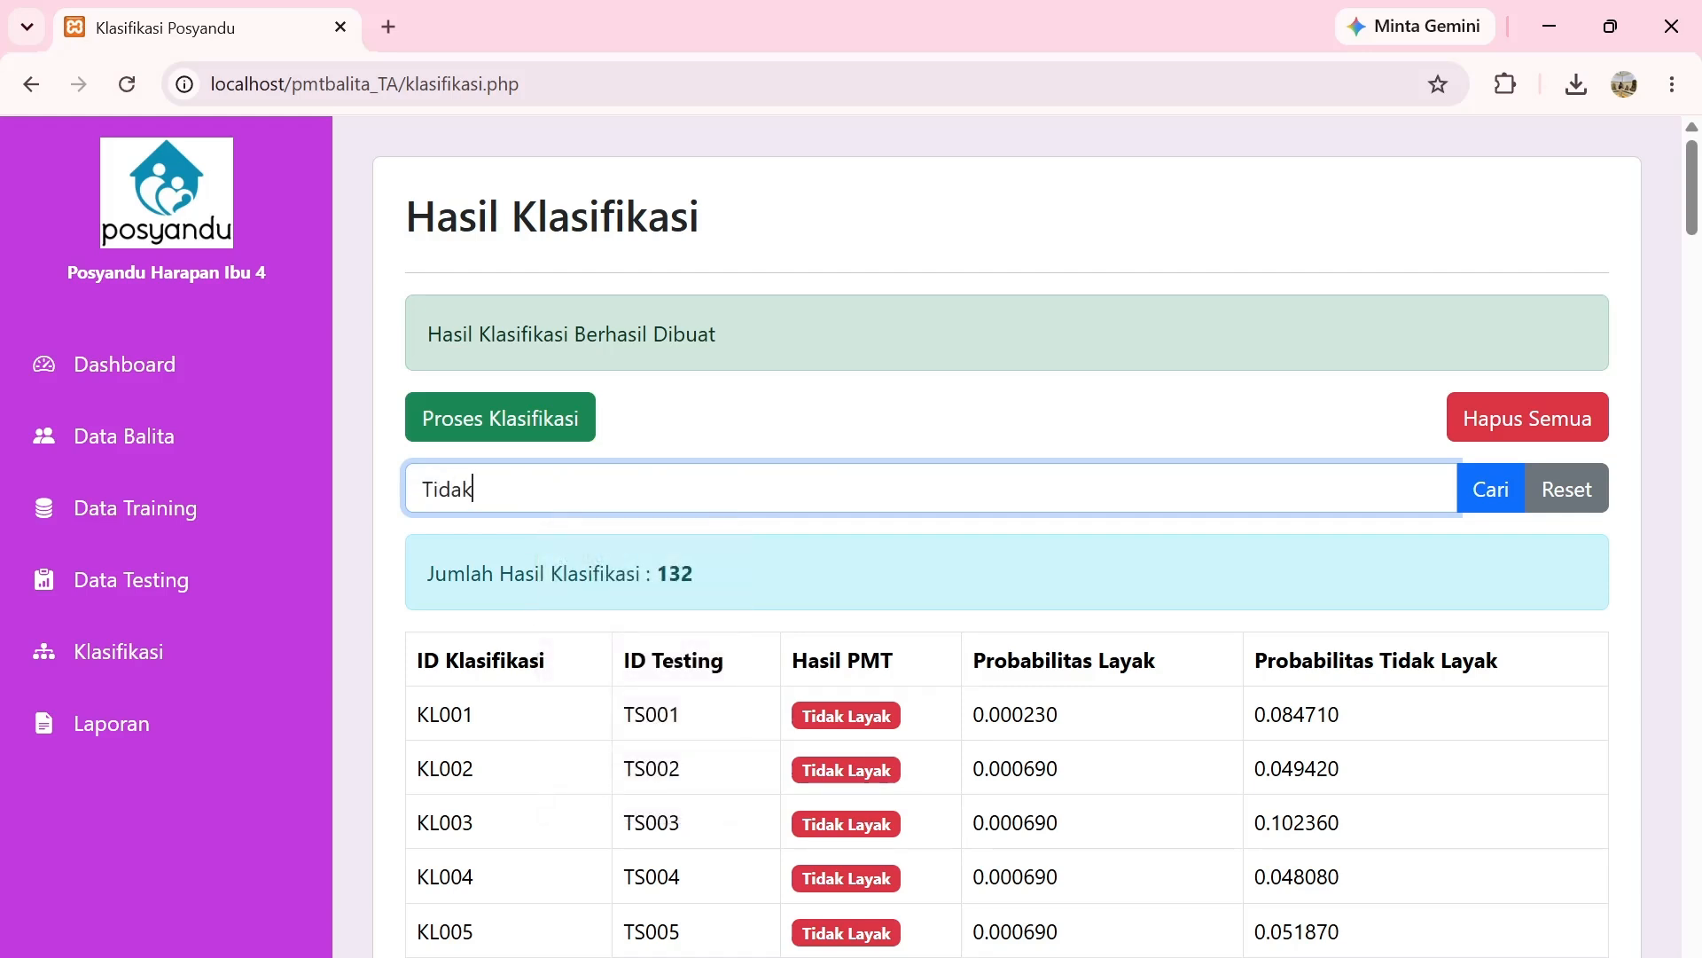
text( layak)
key(Return)
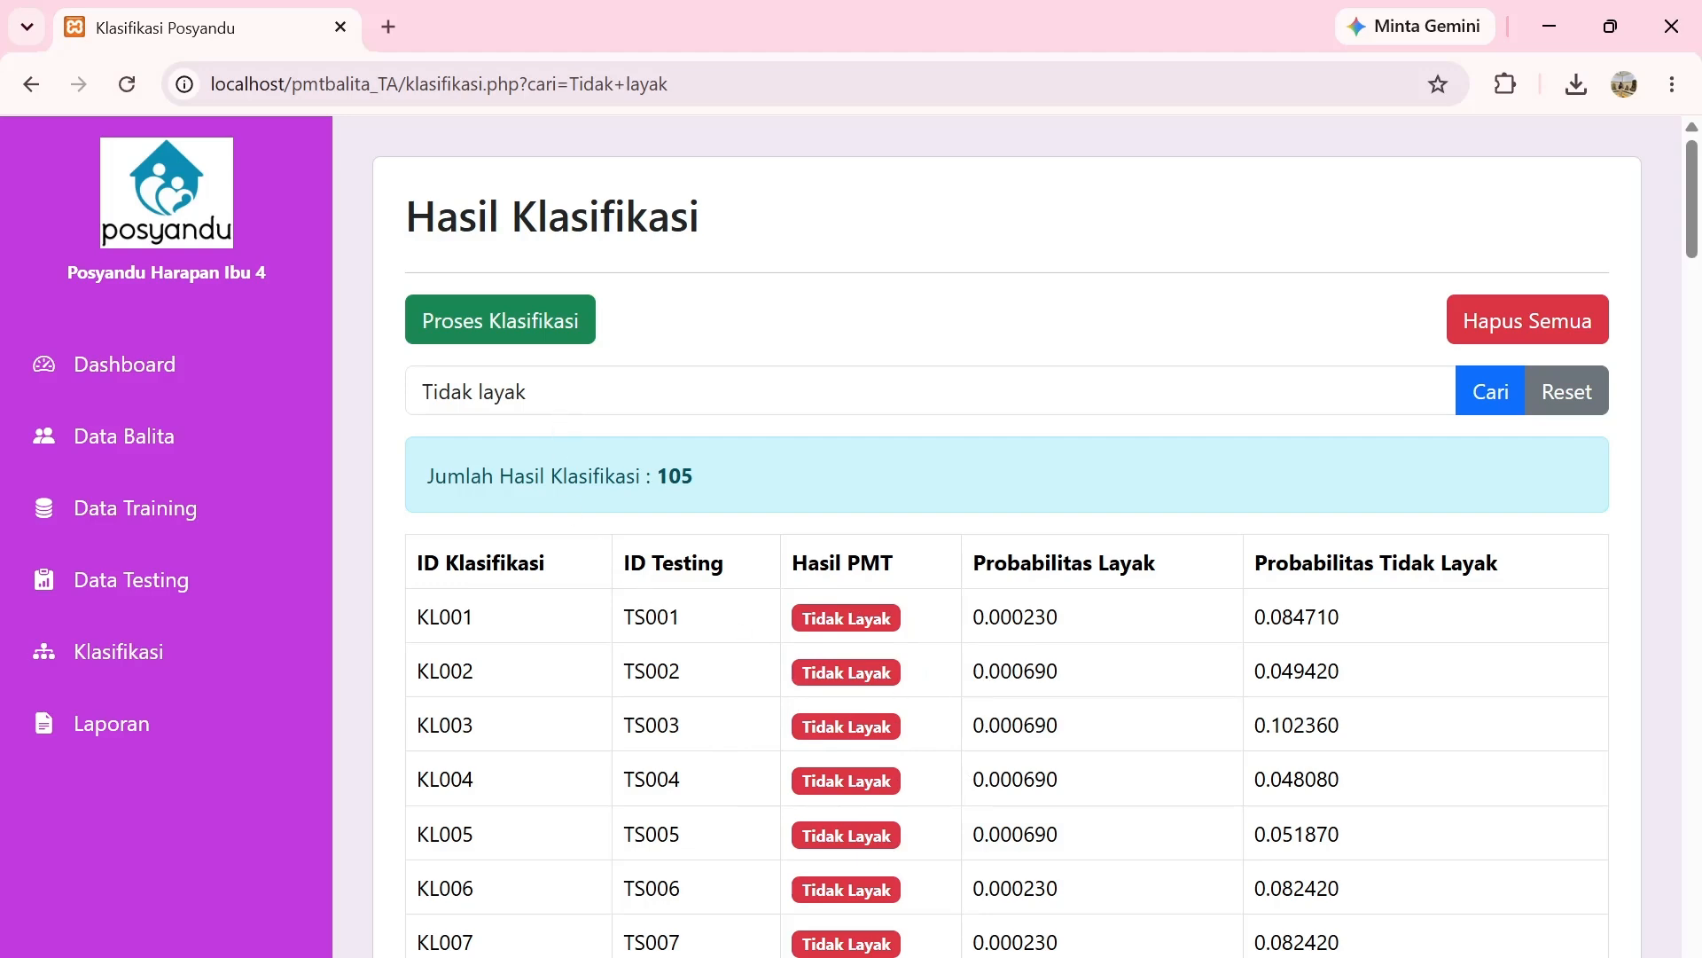
scroll(1102, 626, down, 20)
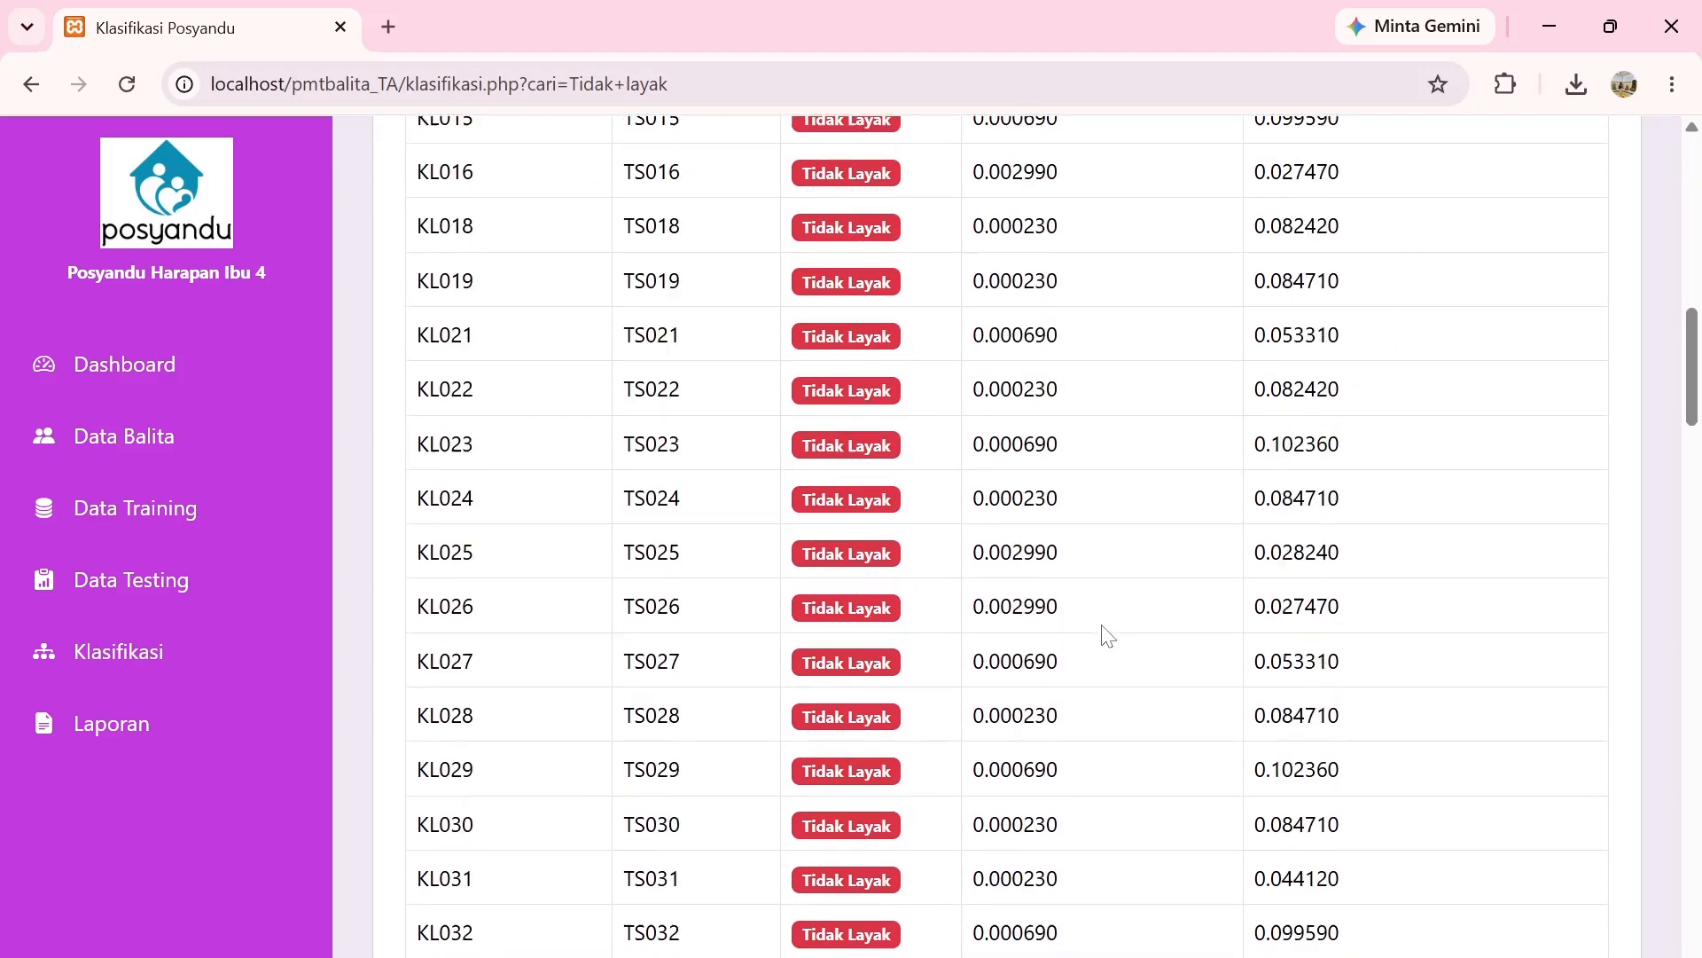
scroll(1108, 635, down, 20)
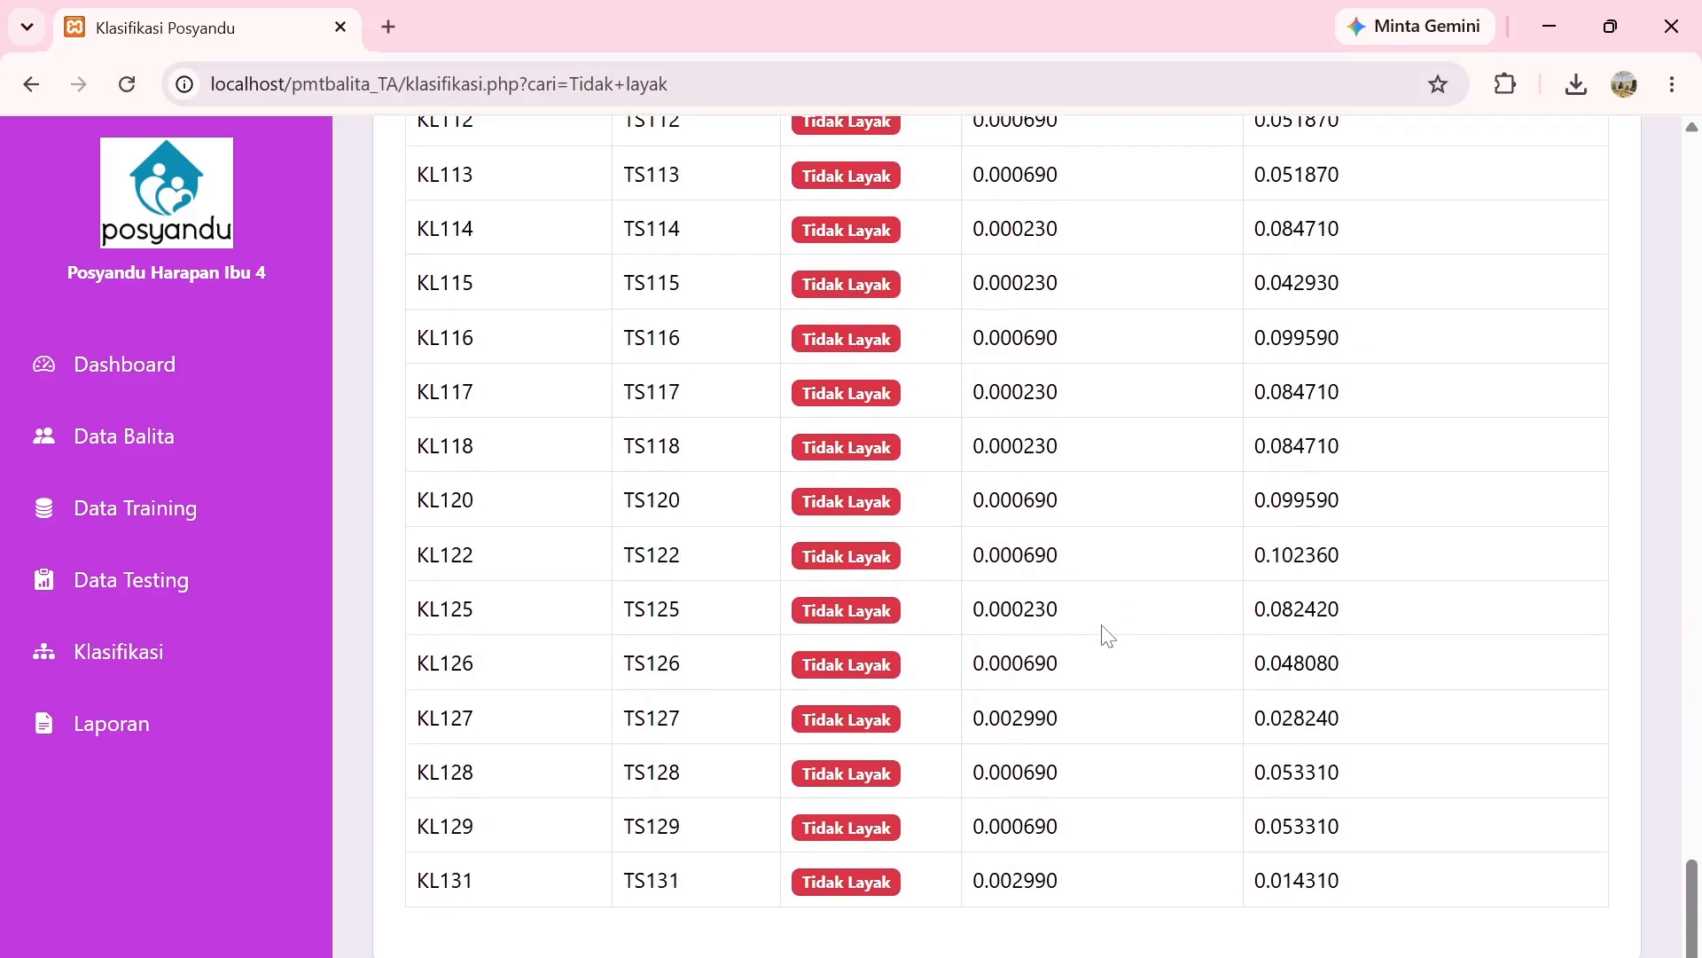
scroll(1108, 635, up, 5)
scroll(1108, 635, up, 20)
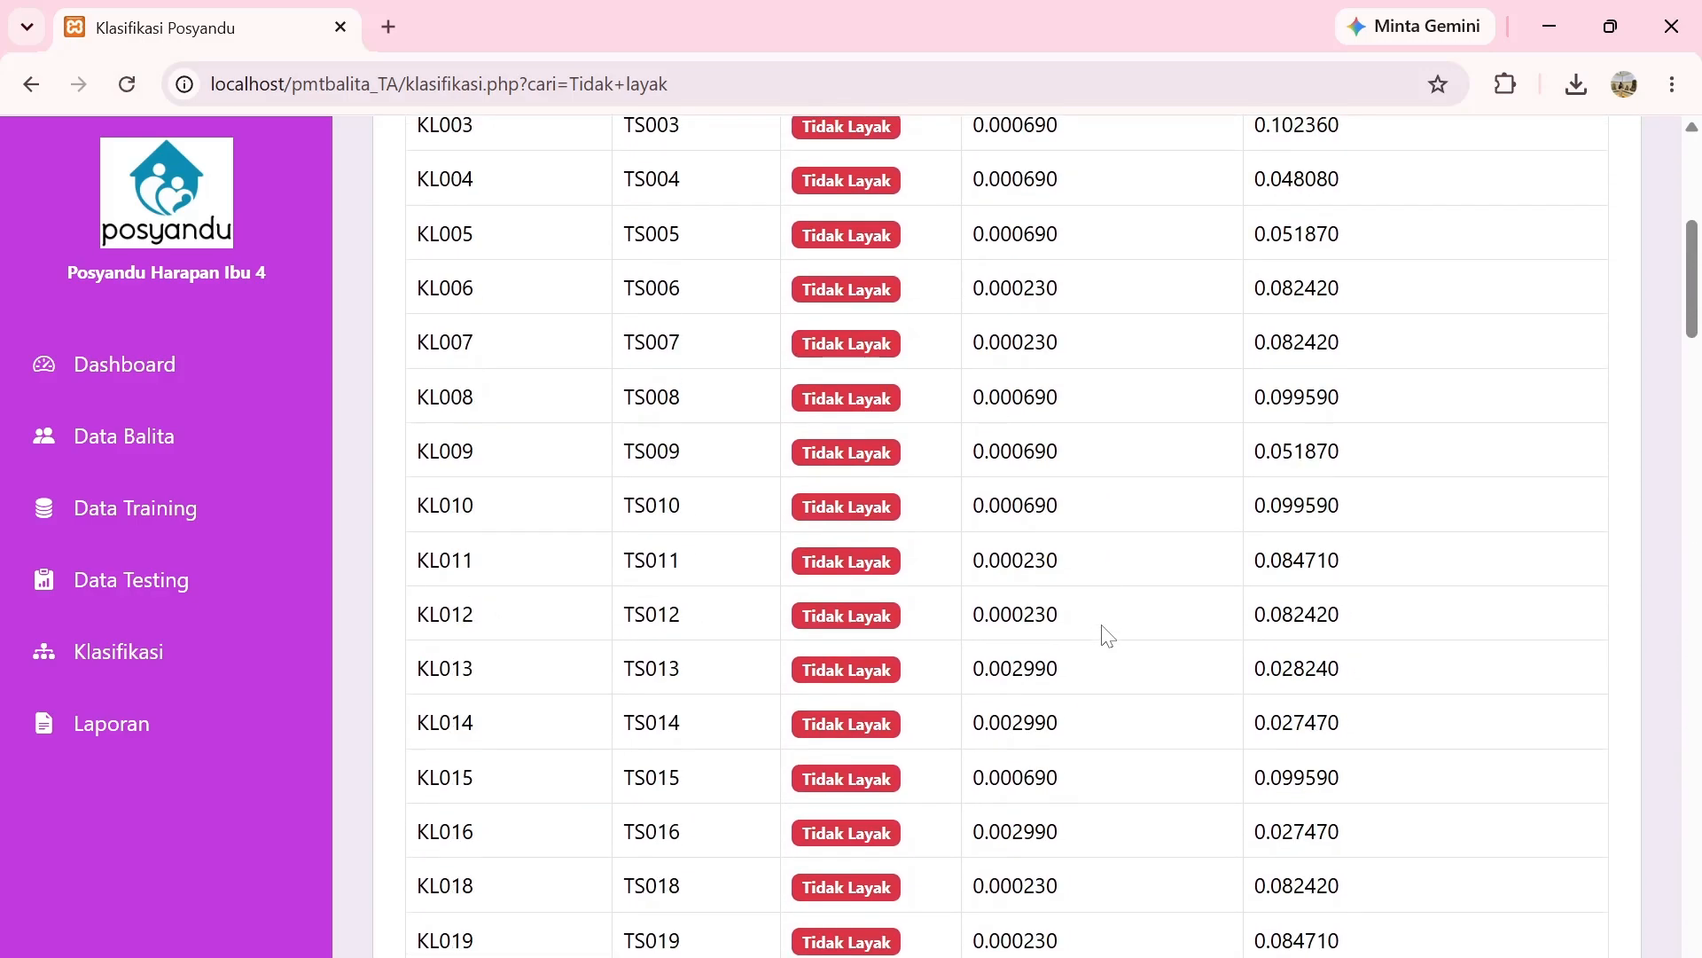
drag(537, 393, 399, 393)
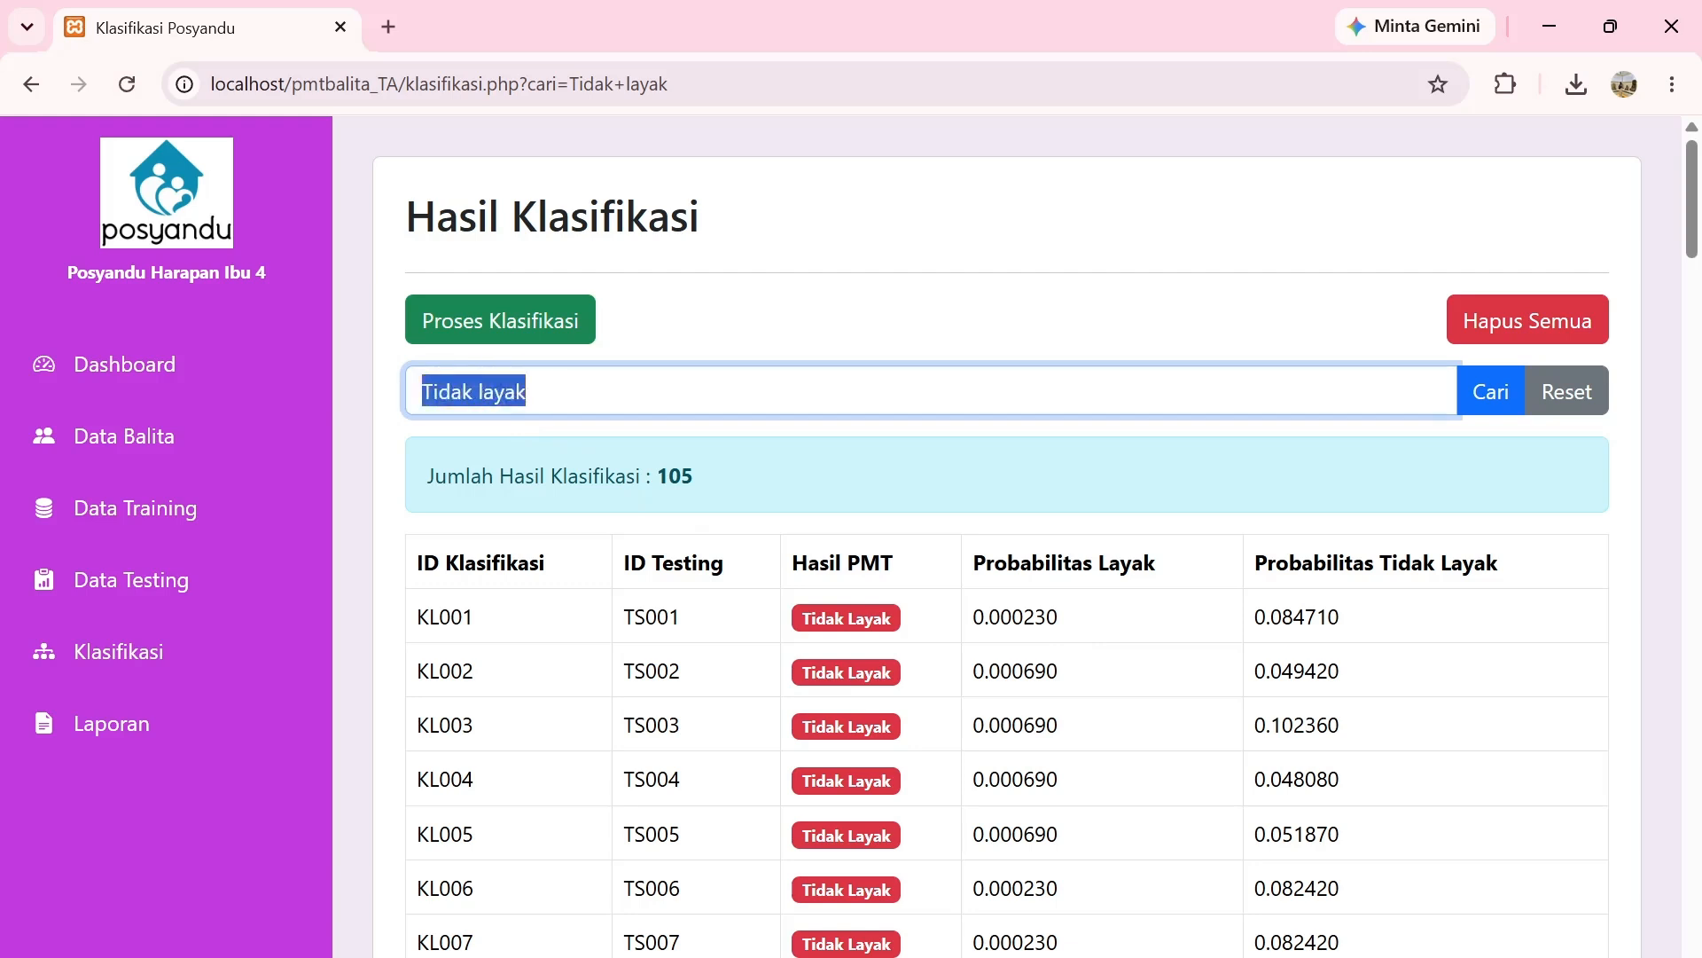
Replace the search with 'Layak' and browse its 27 matching classification results.
text(Layak)
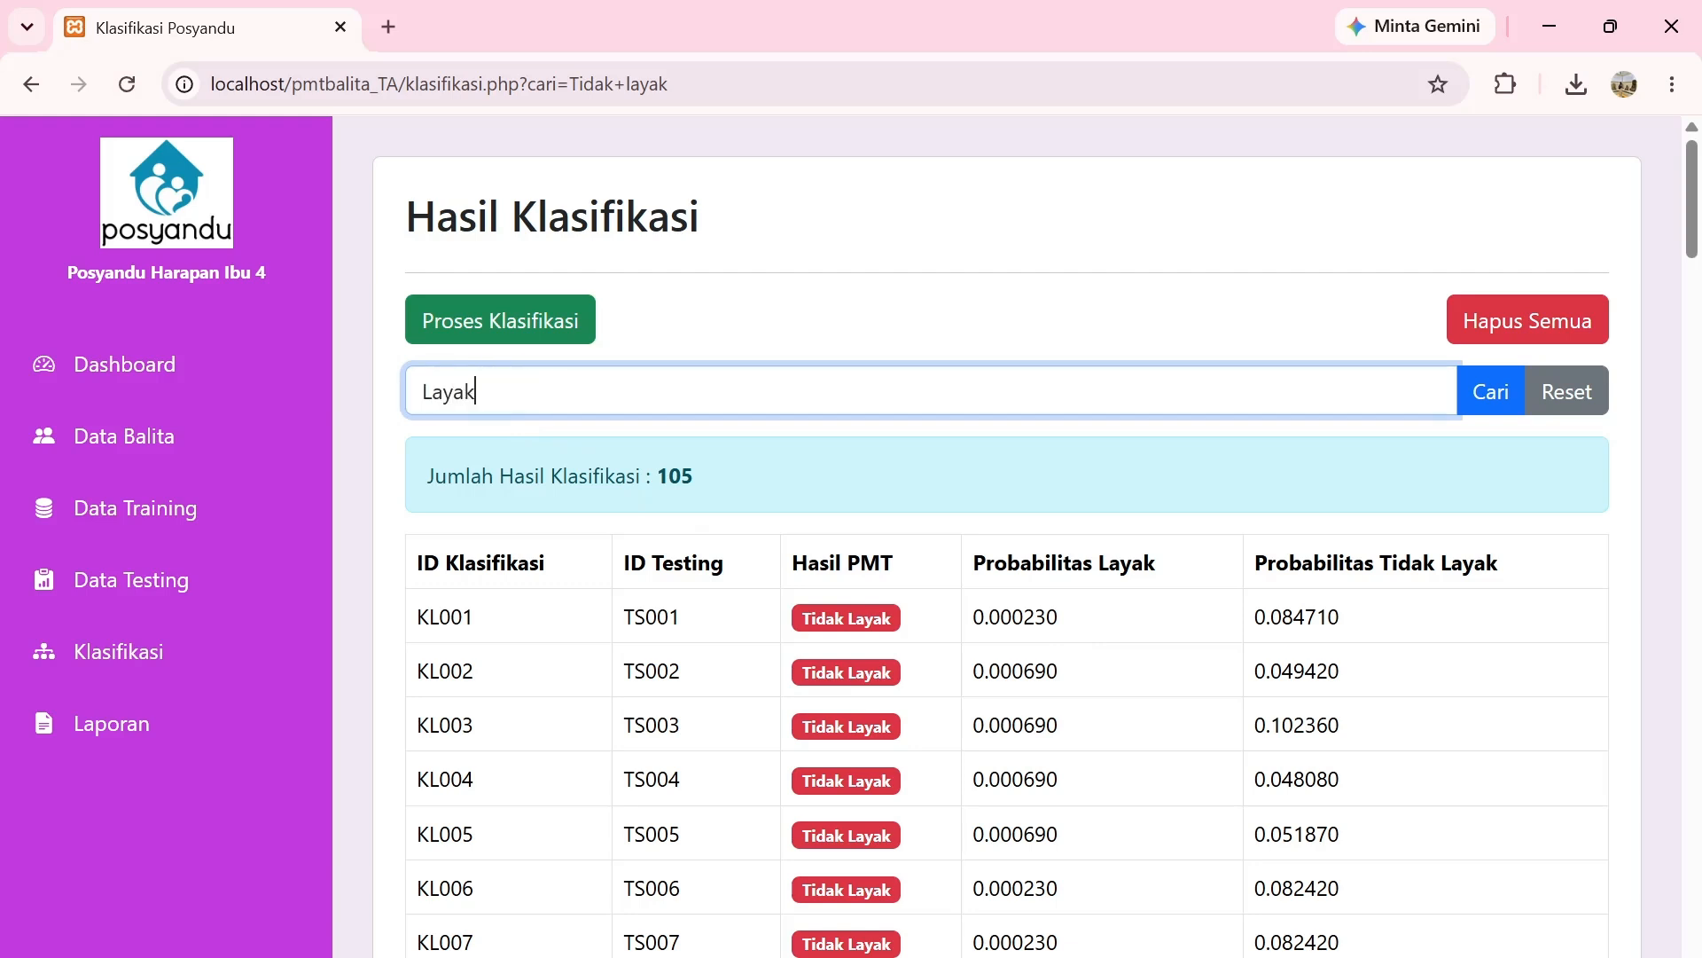
key(Return)
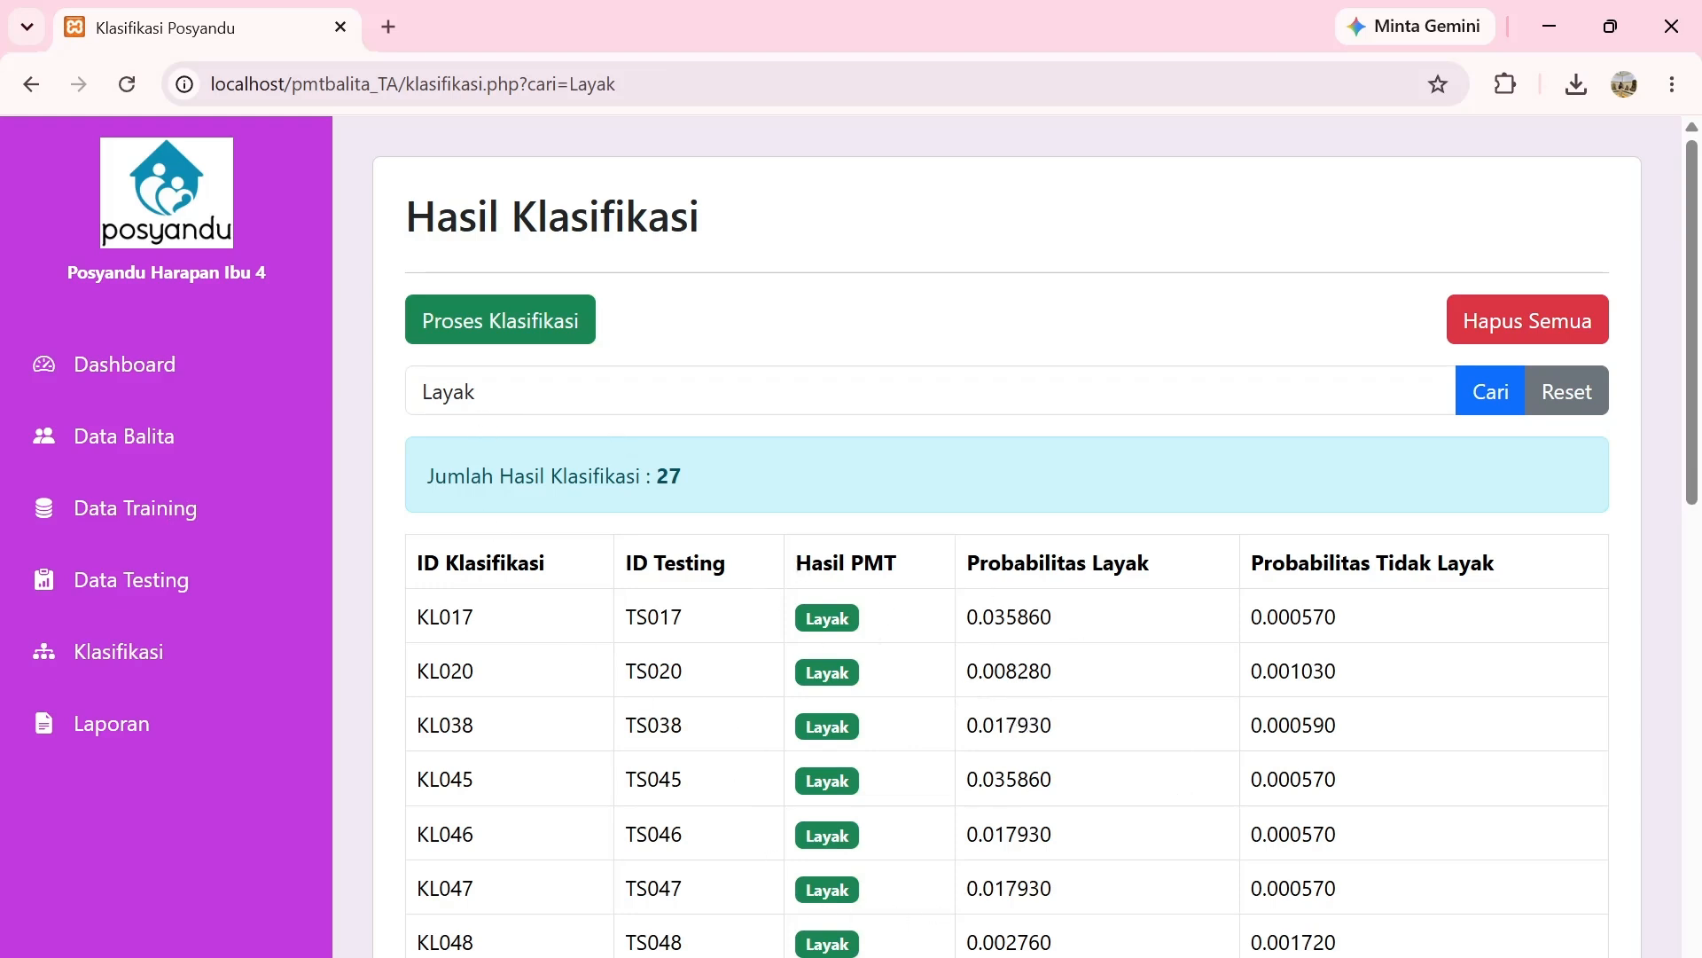
scroll(1007, 532, down, 13)
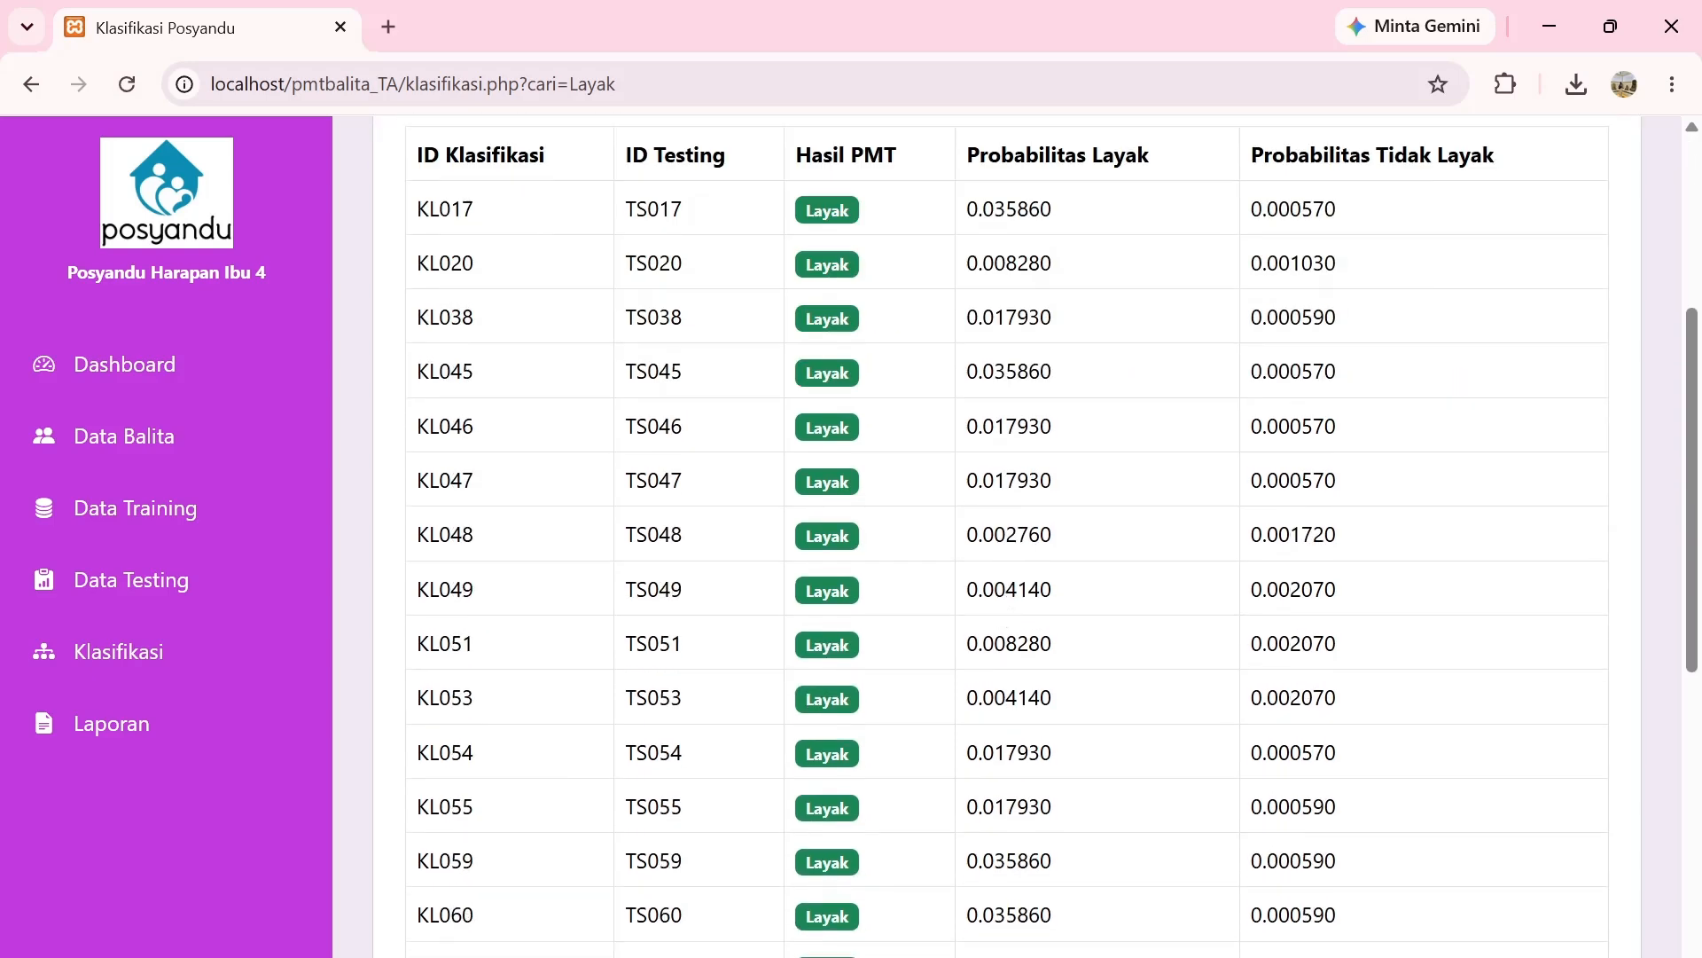
scroll(1007, 532, up, 12)
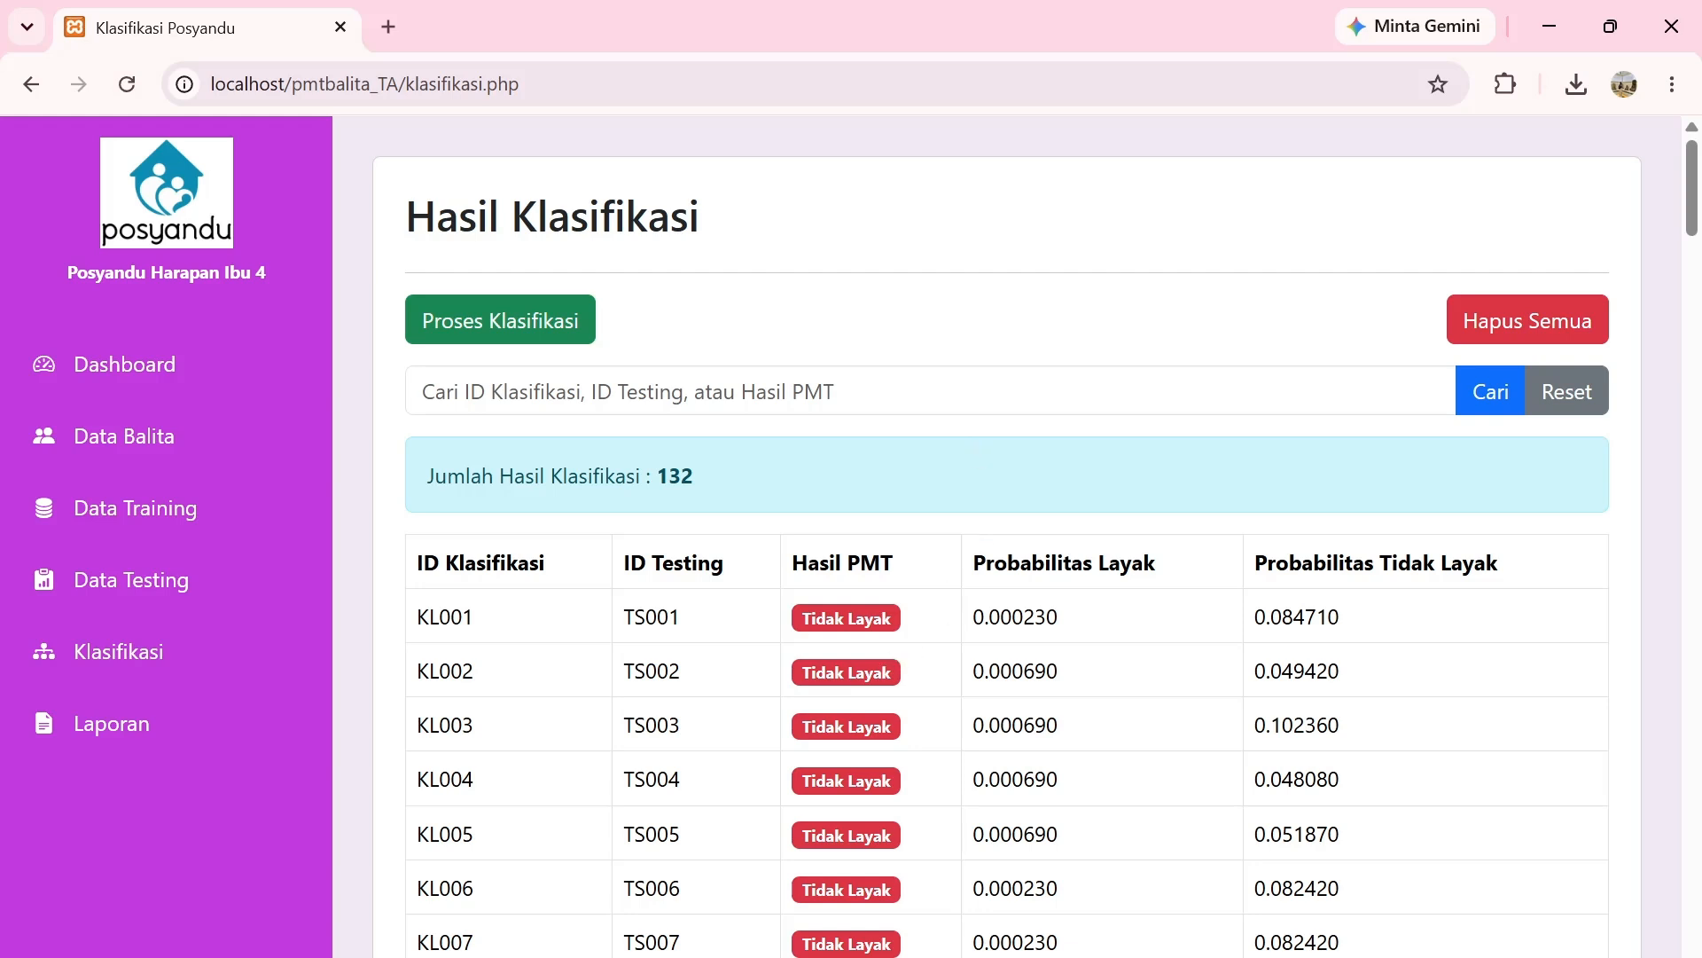
scroll(683, 597, down, 3)
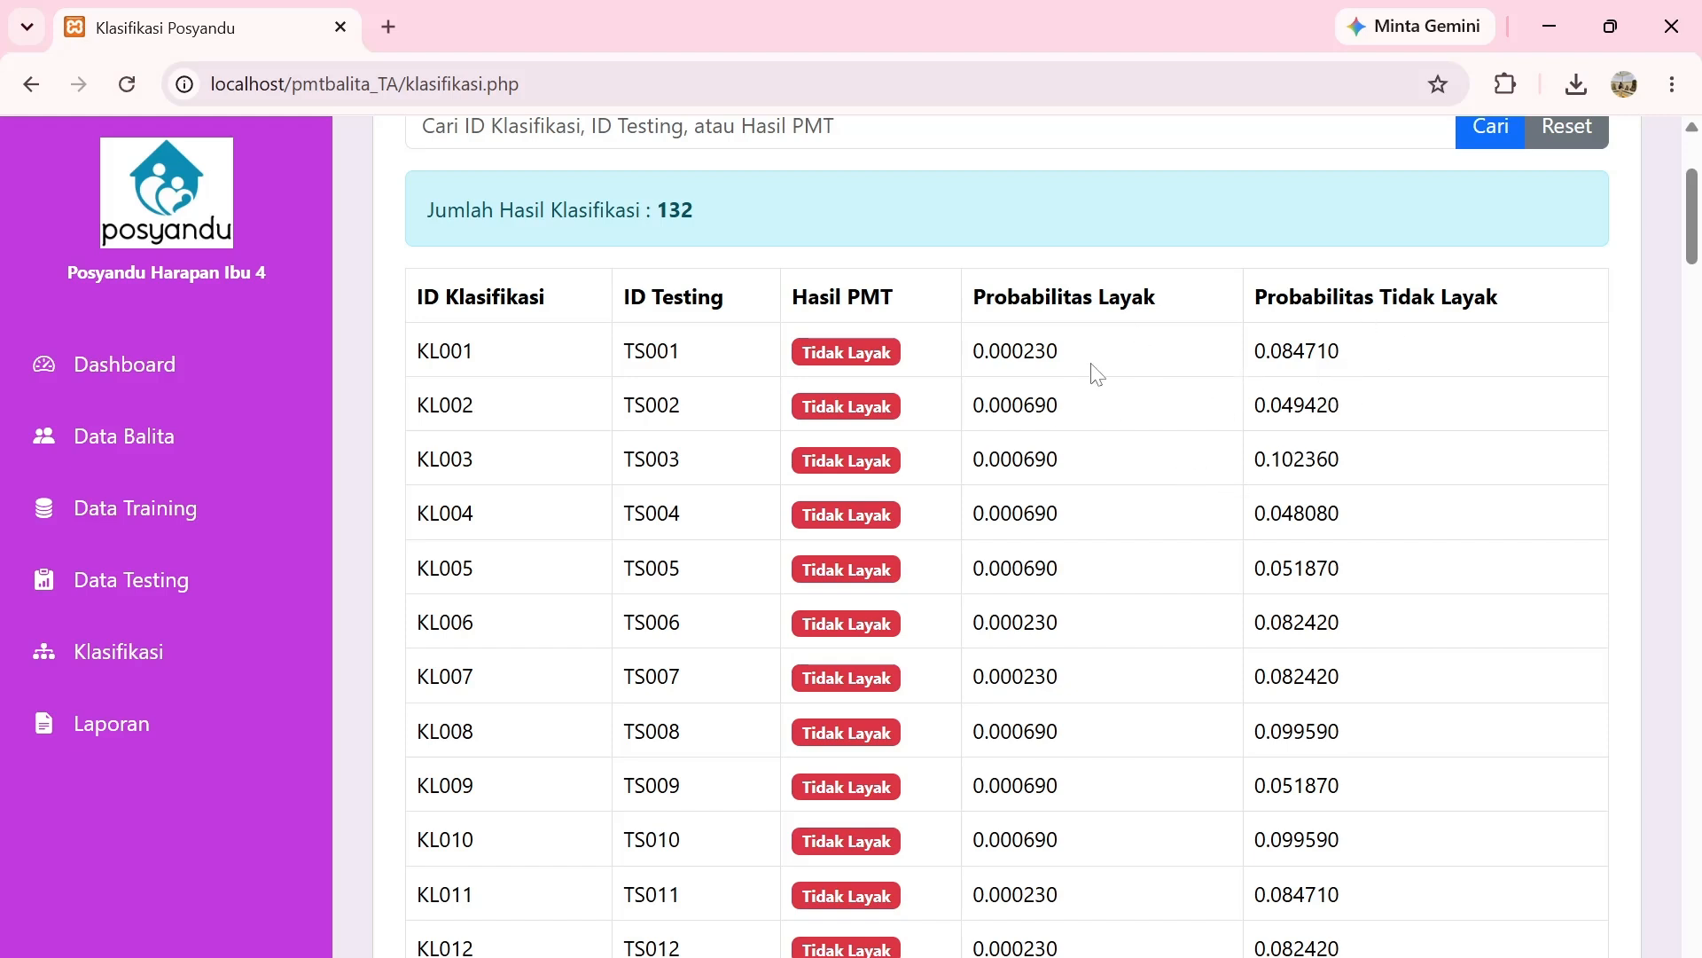
scroll(1109, 377, down, 6)
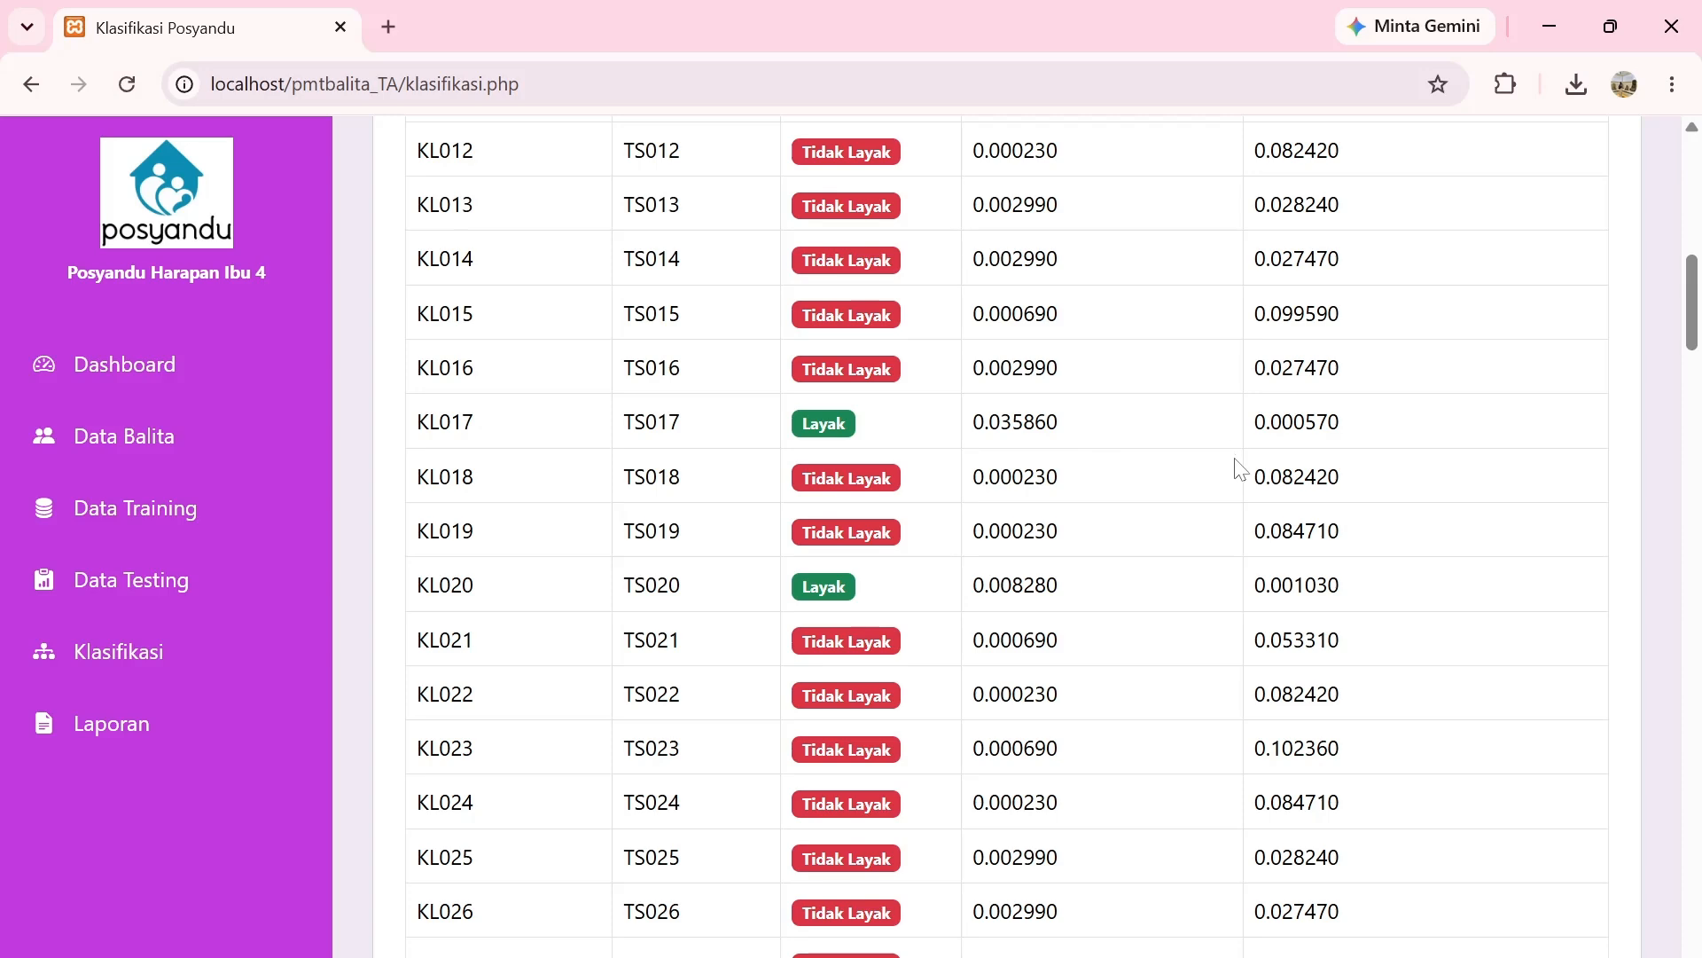
scroll(1239, 467, up, 10)
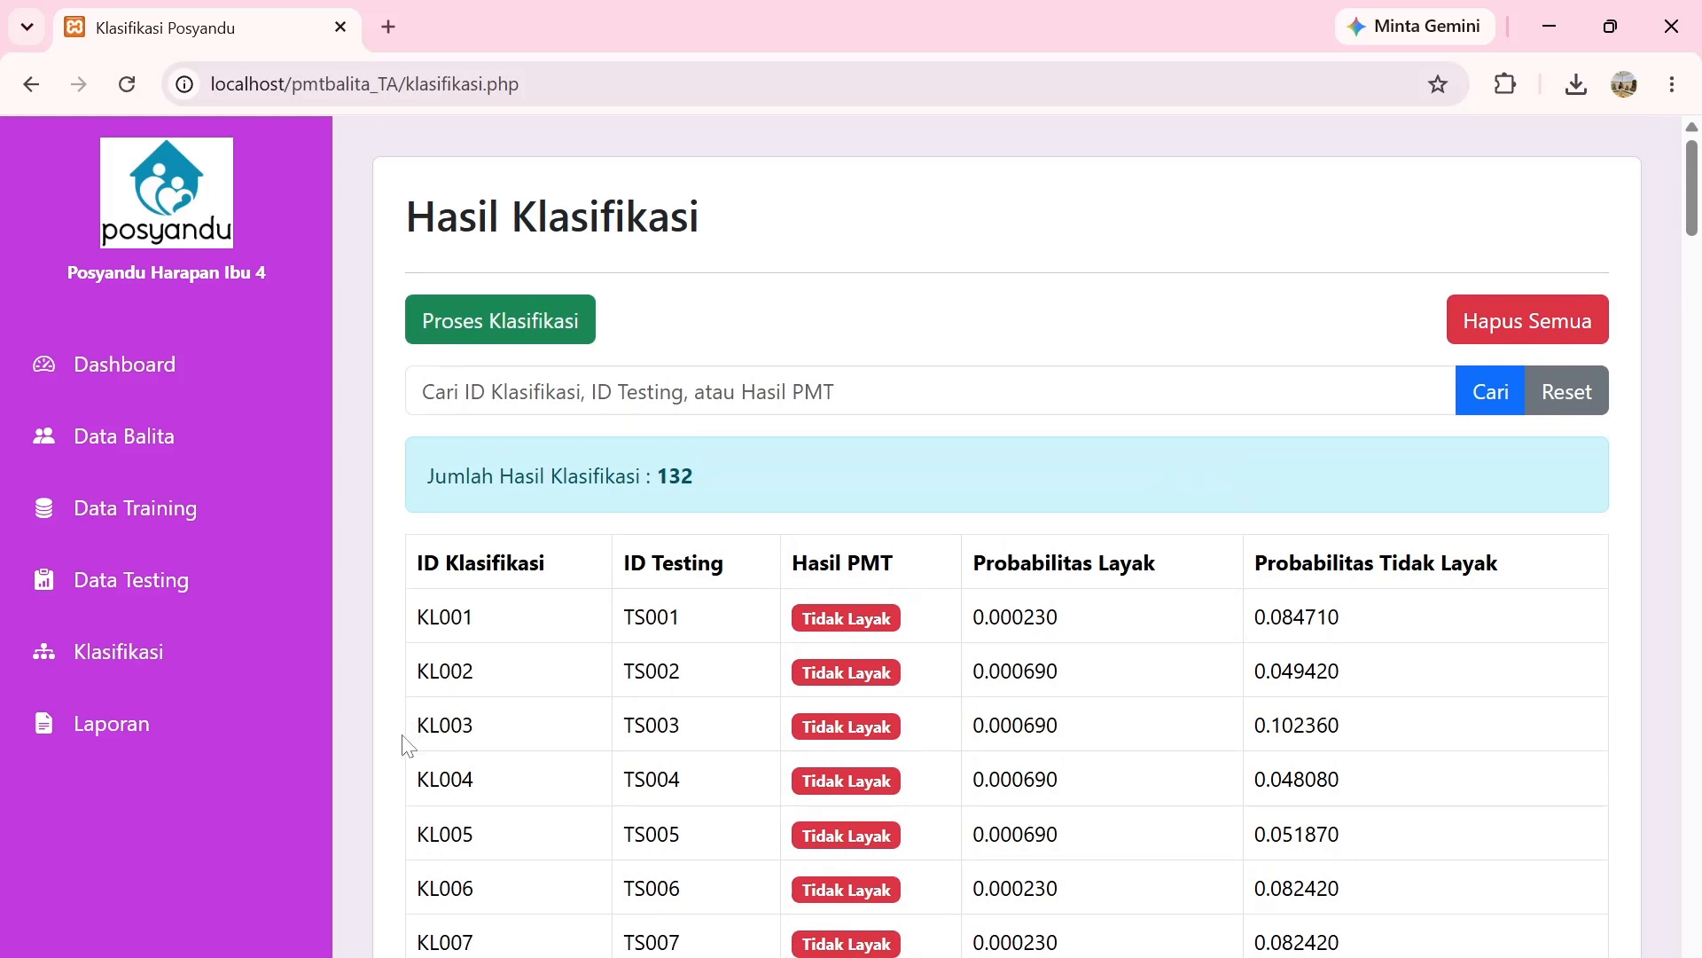
Go to the Laporan page from the sidebar.
click(191, 744)
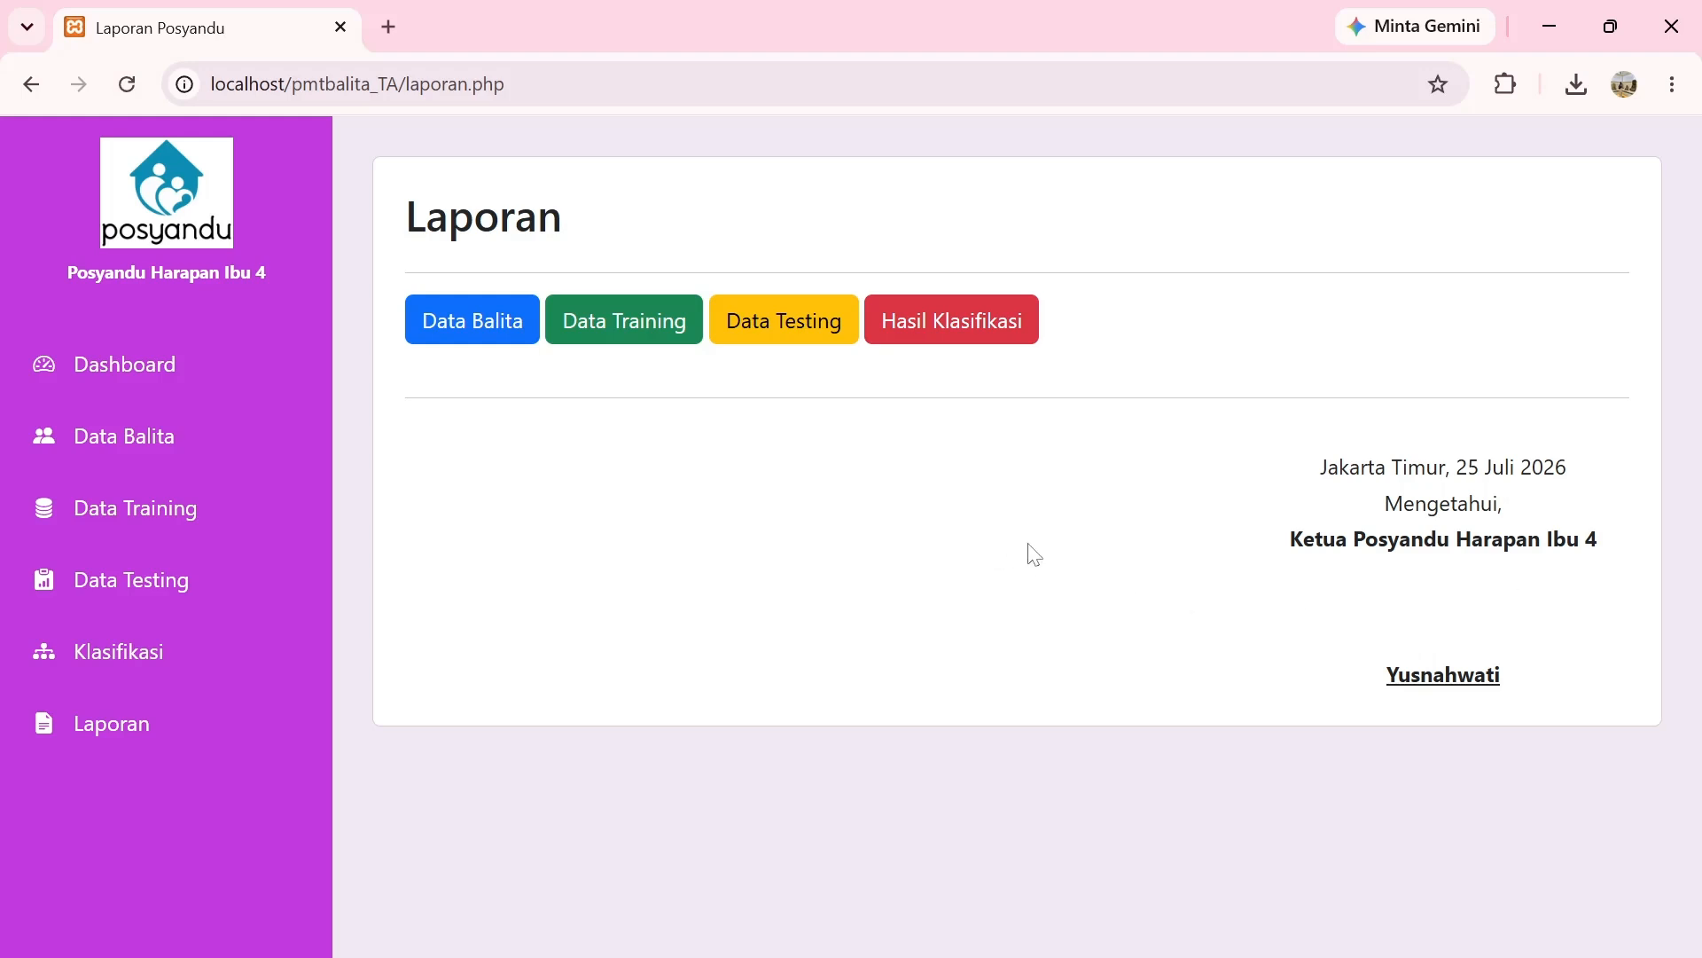
Open the Laporan Data Balita report of 132 toddlers and bring up its 11-page PDF print preview.
click(470, 345)
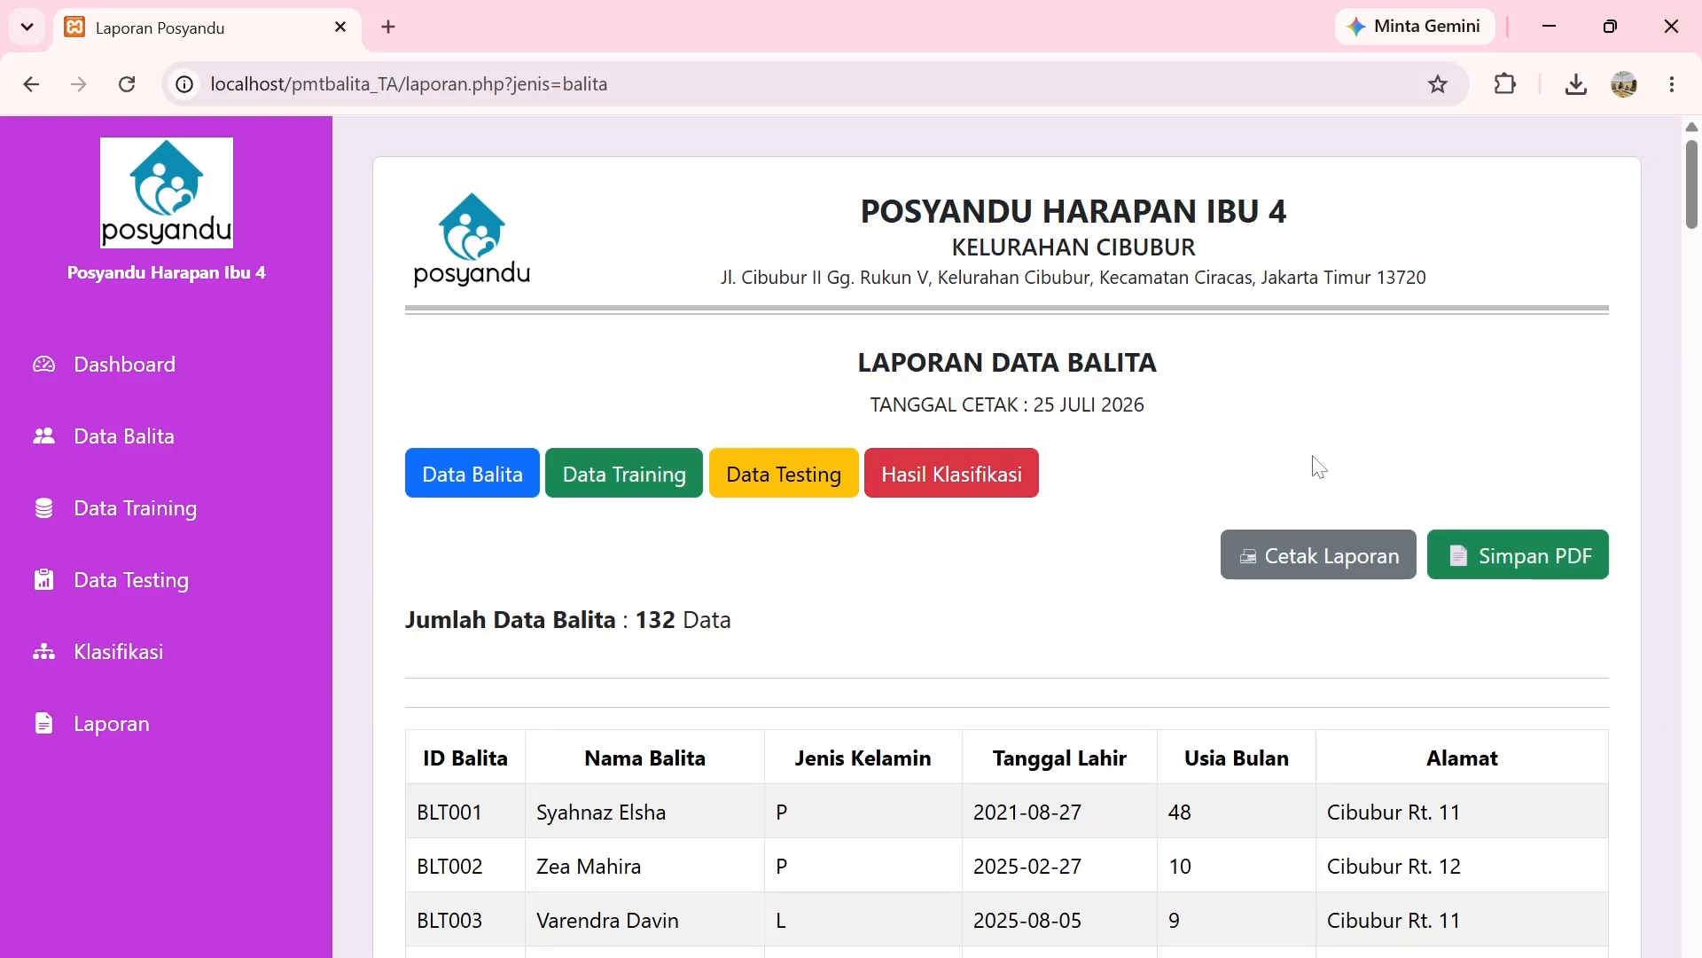
click(1490, 559)
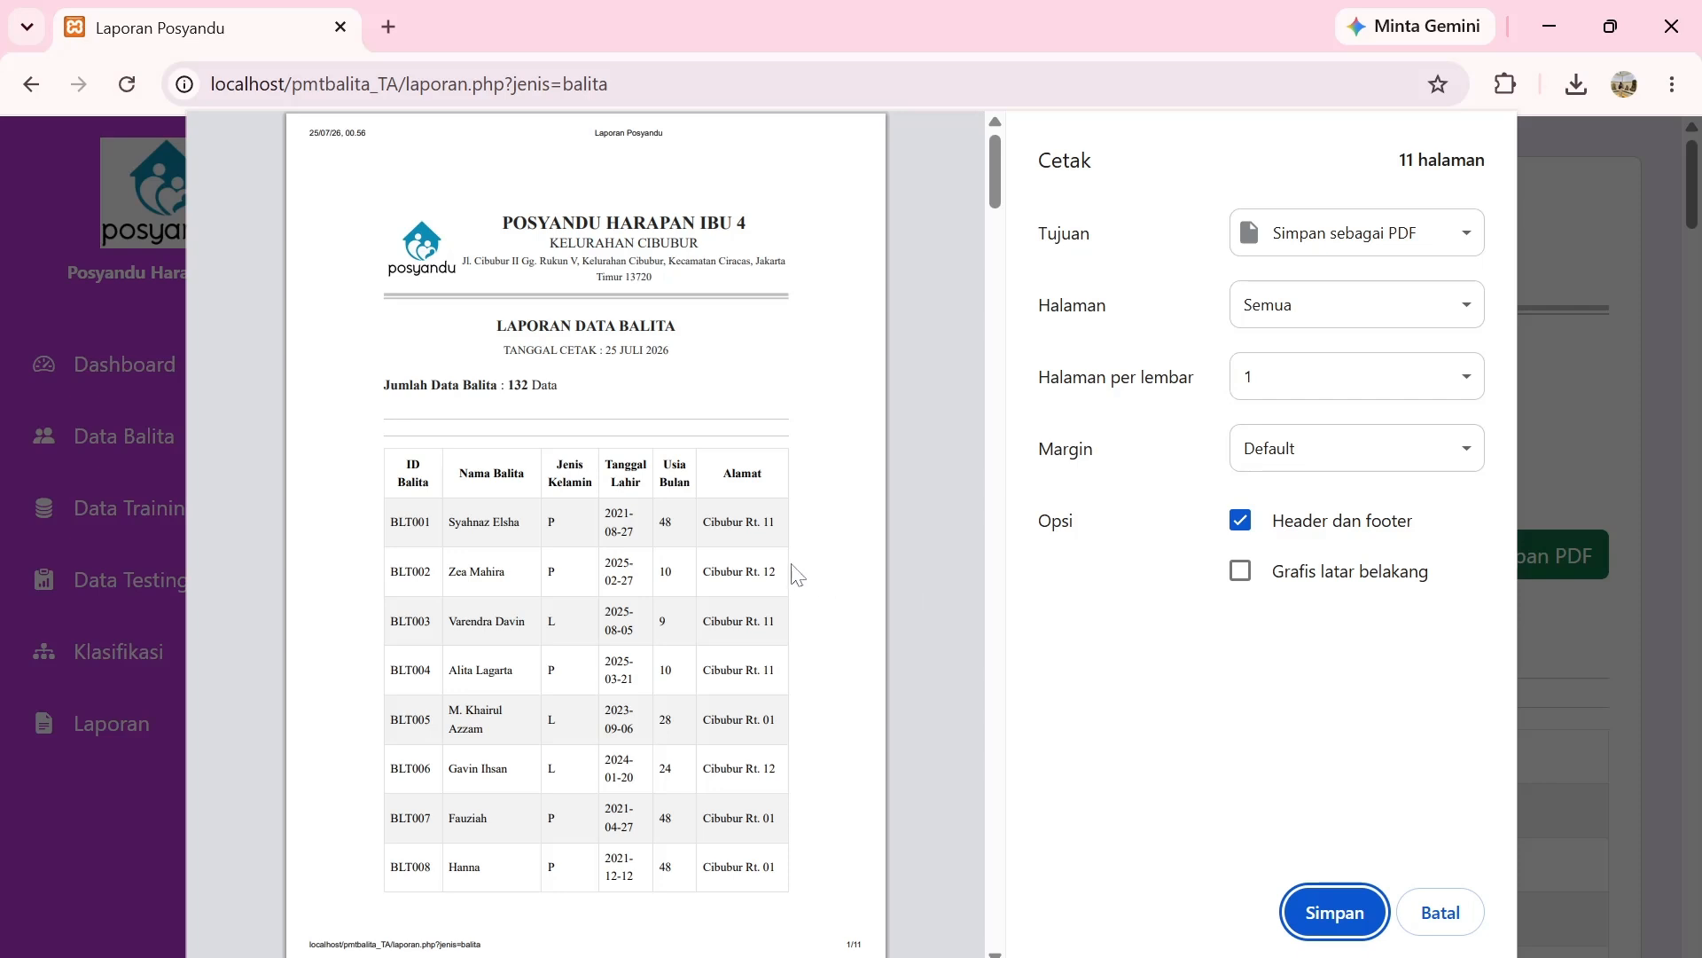
scroll(824, 547, down, 5)
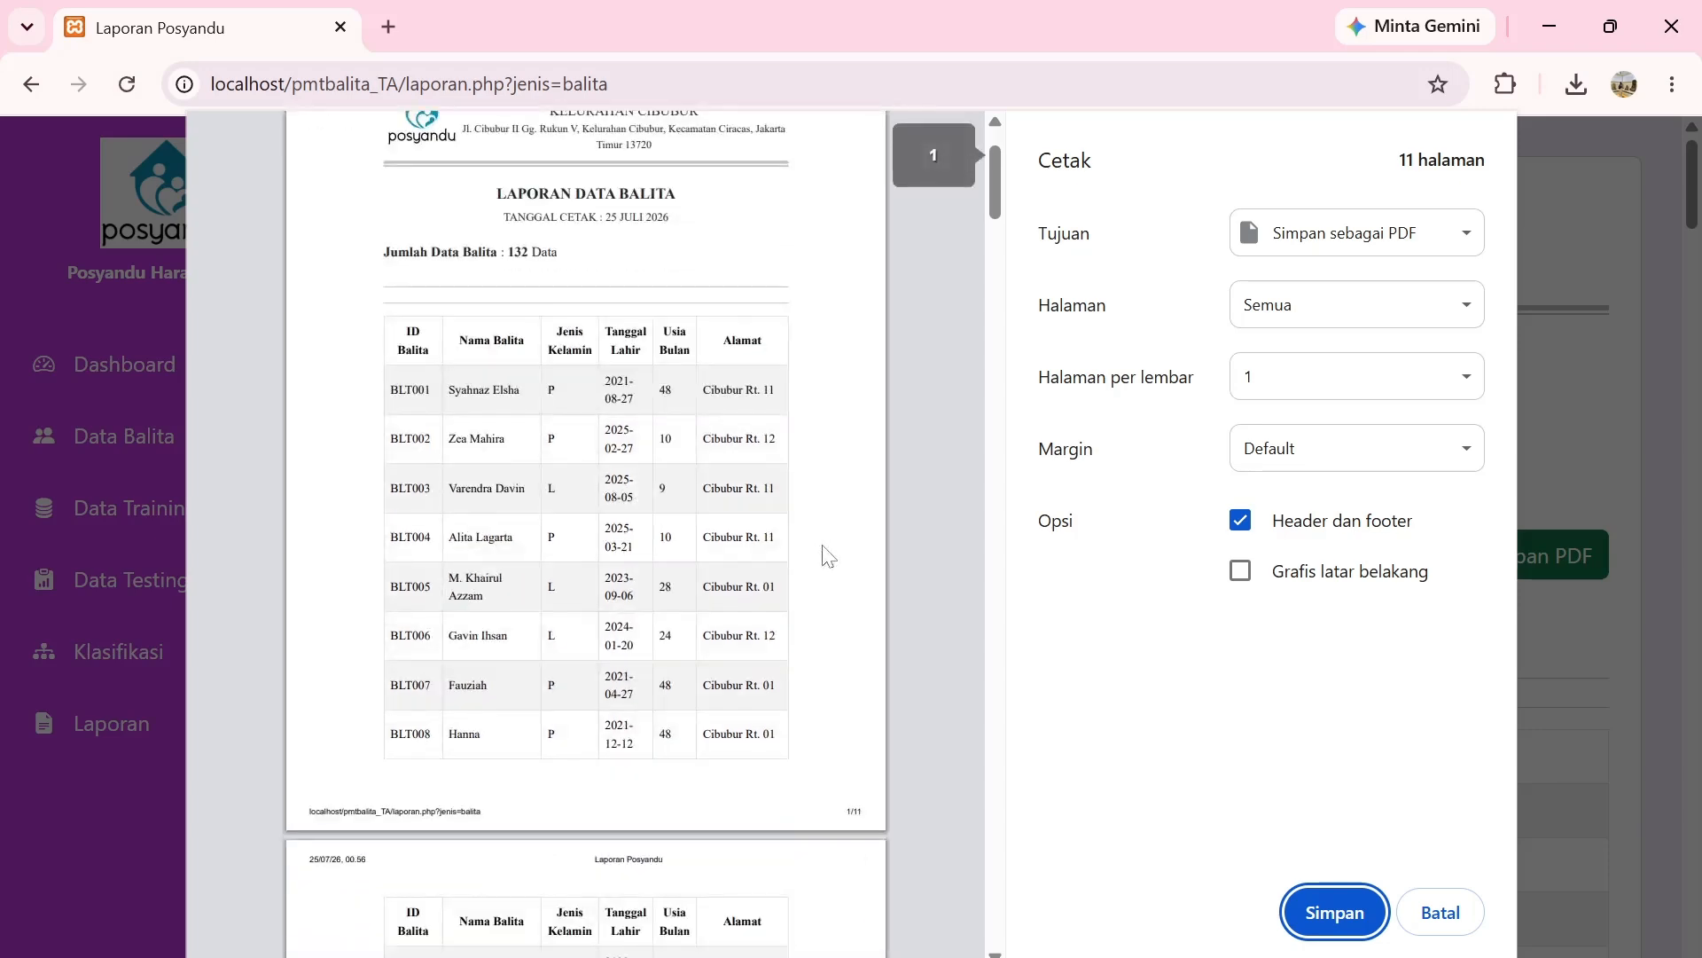
scroll(822, 544, down, 7)
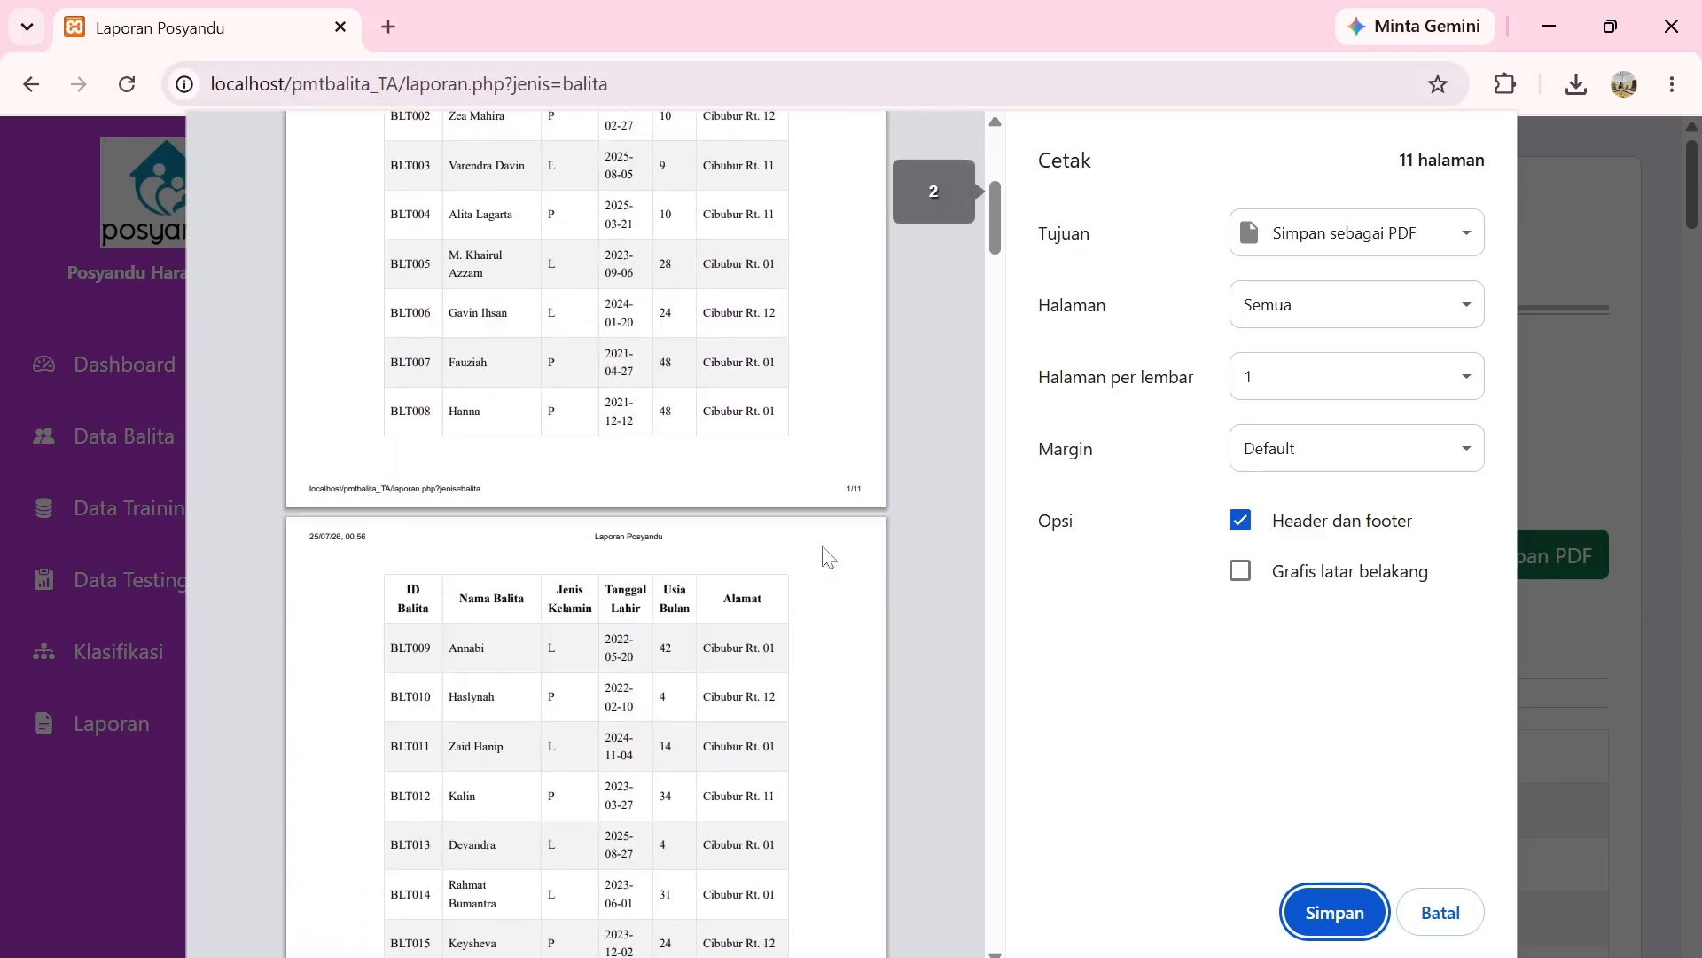
scroll(824, 556, down, 20)
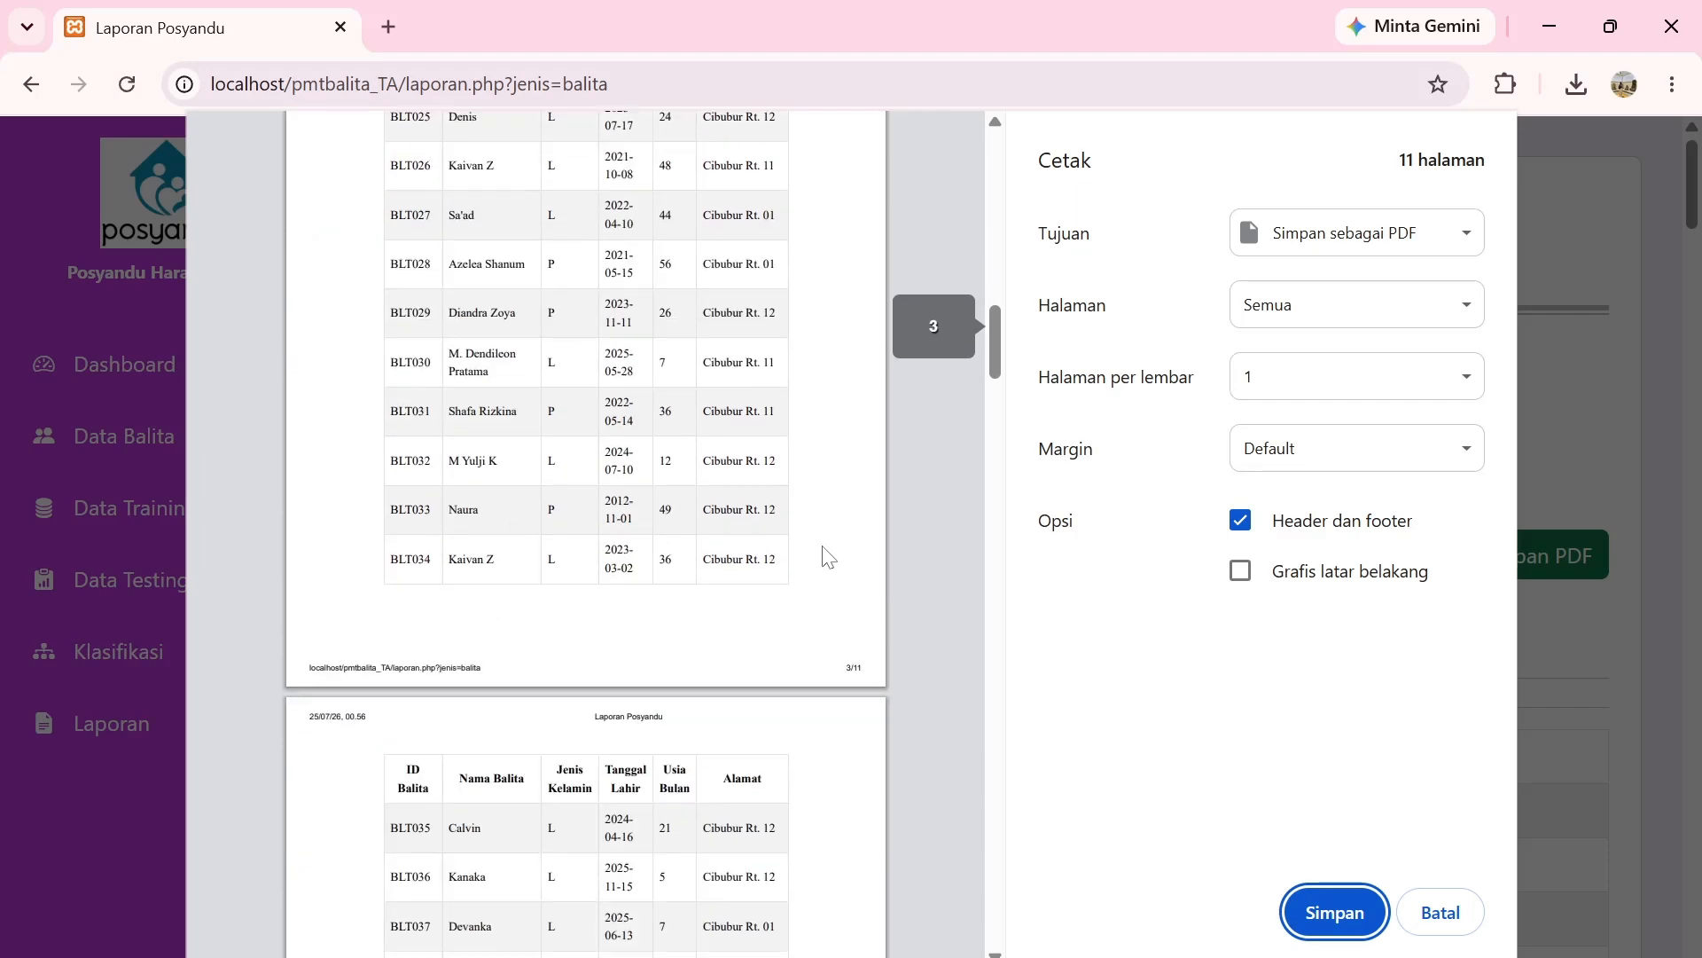
scroll(824, 556, down, 20)
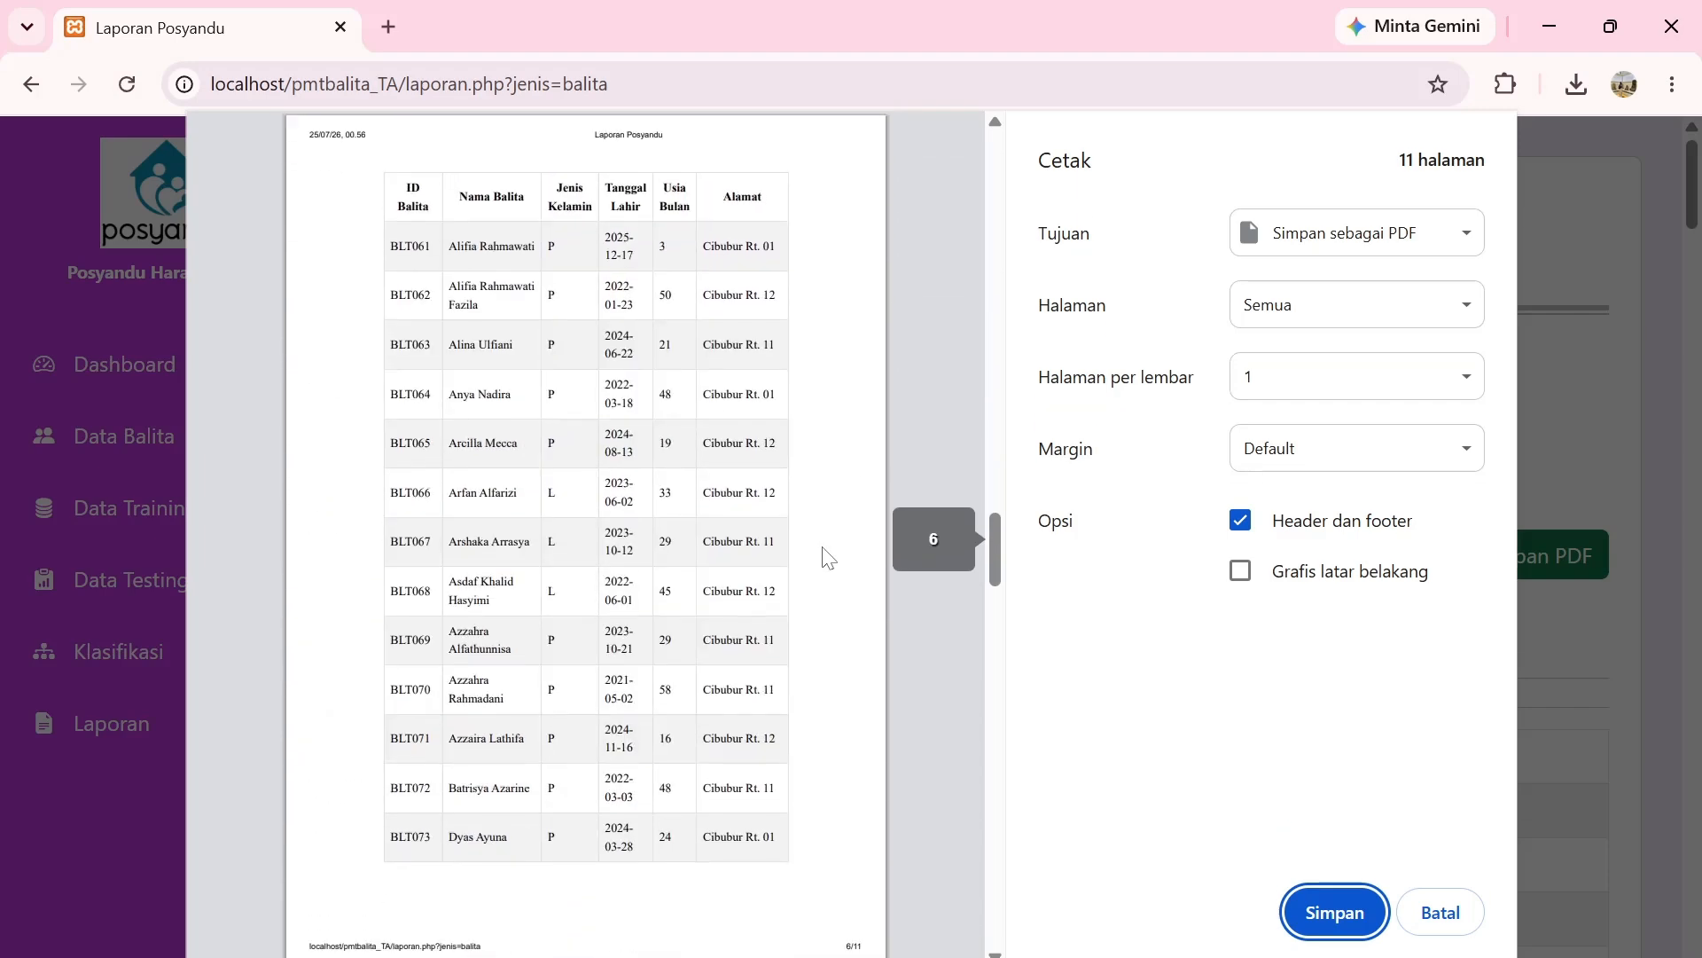
scroll(824, 556, down, 20)
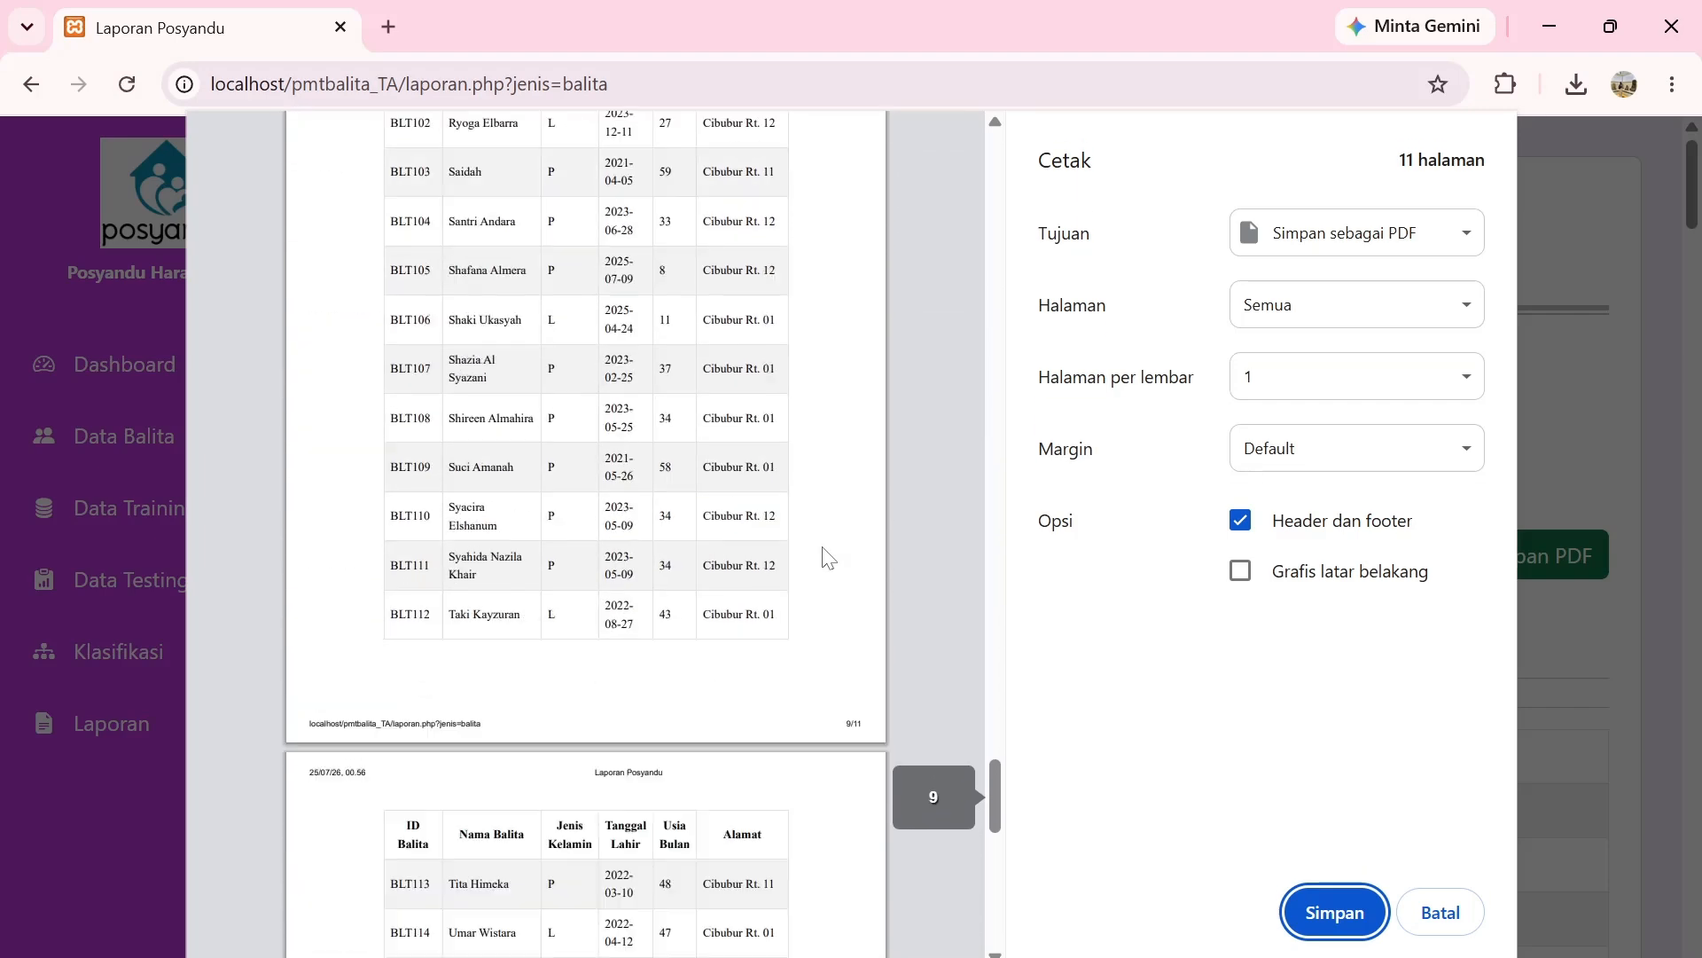
scroll(824, 556, down, 1)
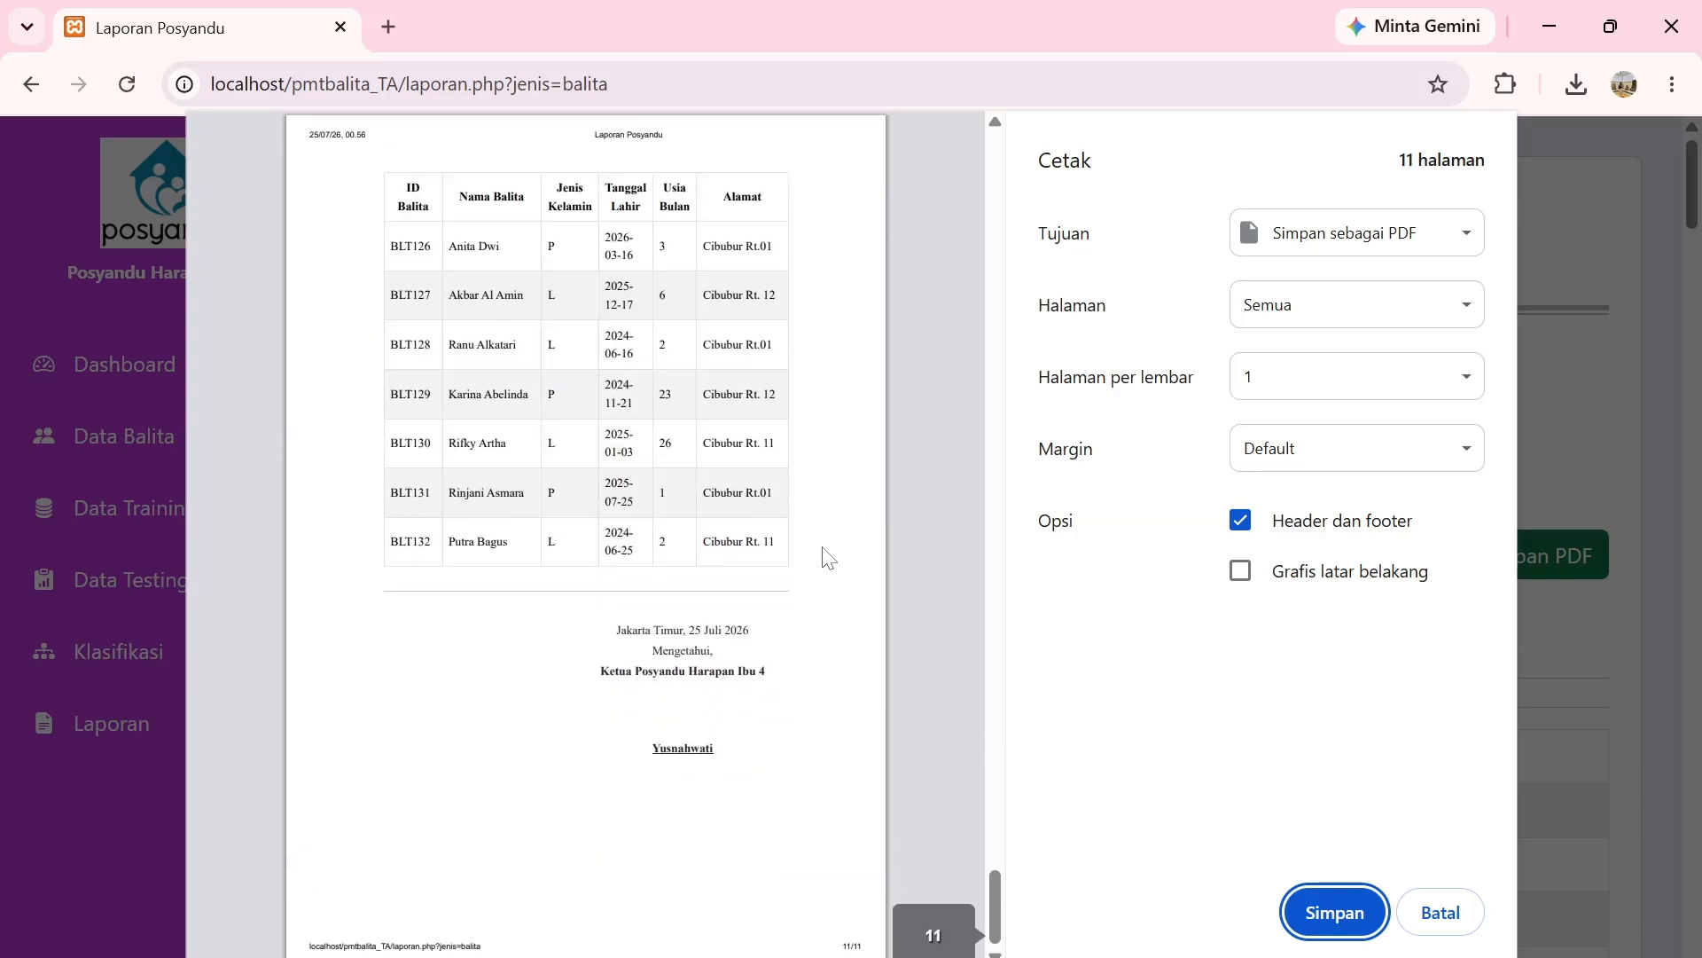
scroll(931, 726, up, 6)
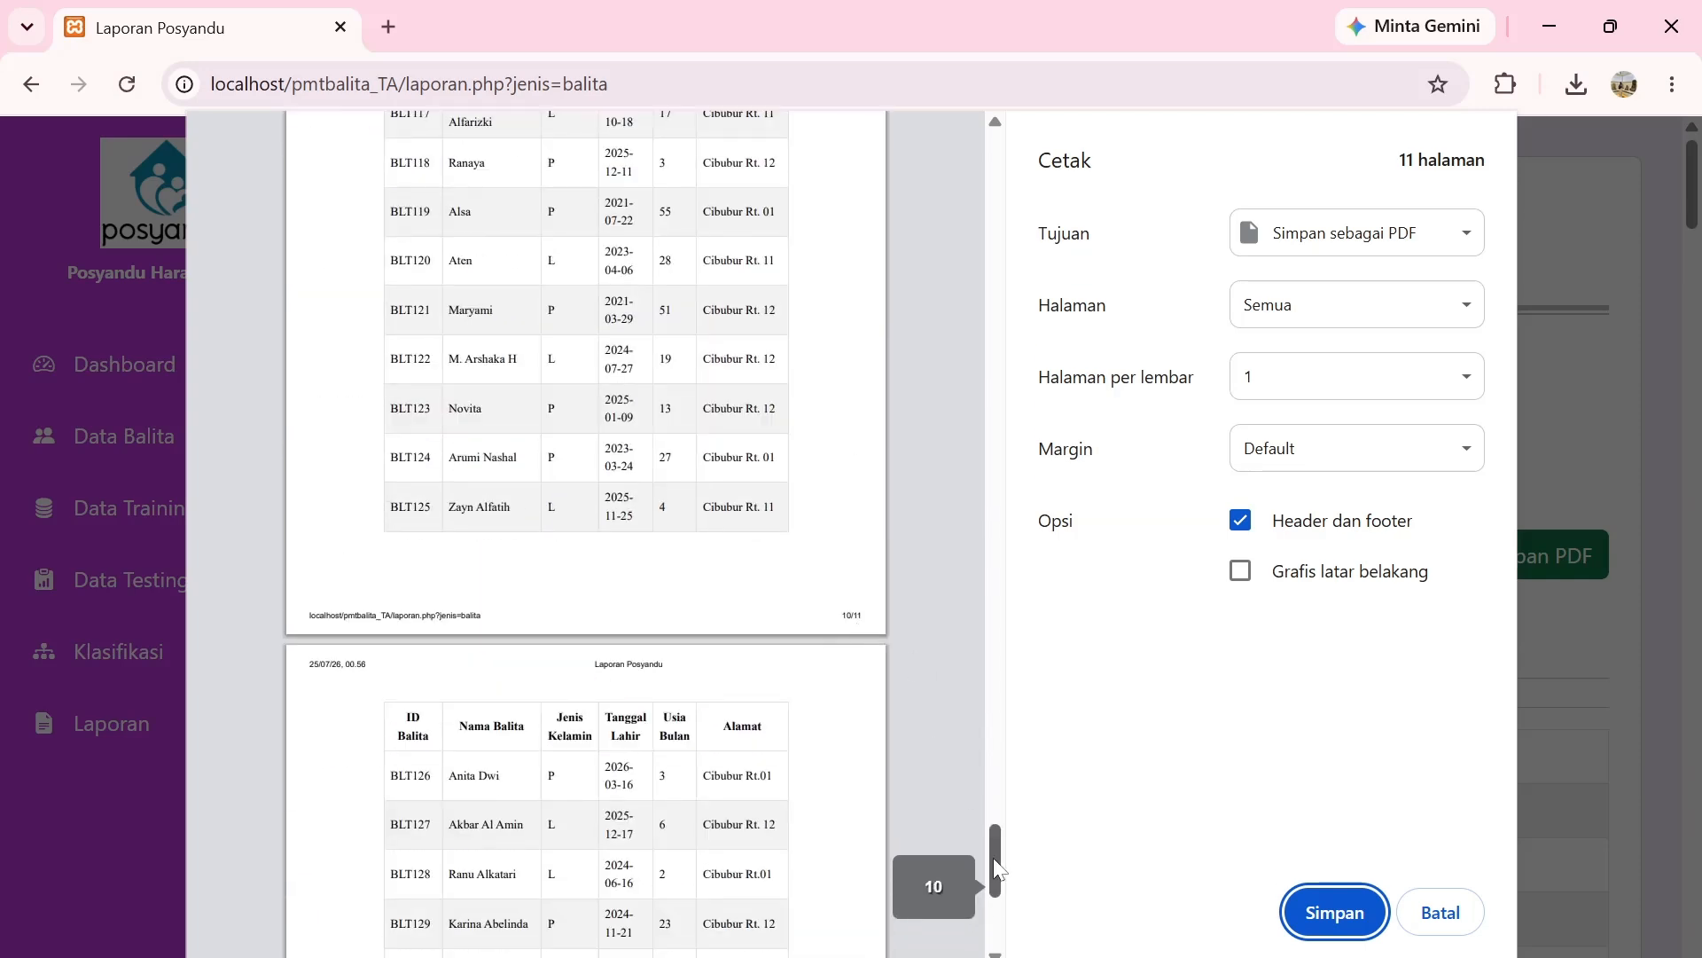
drag(995, 874, 989, 163)
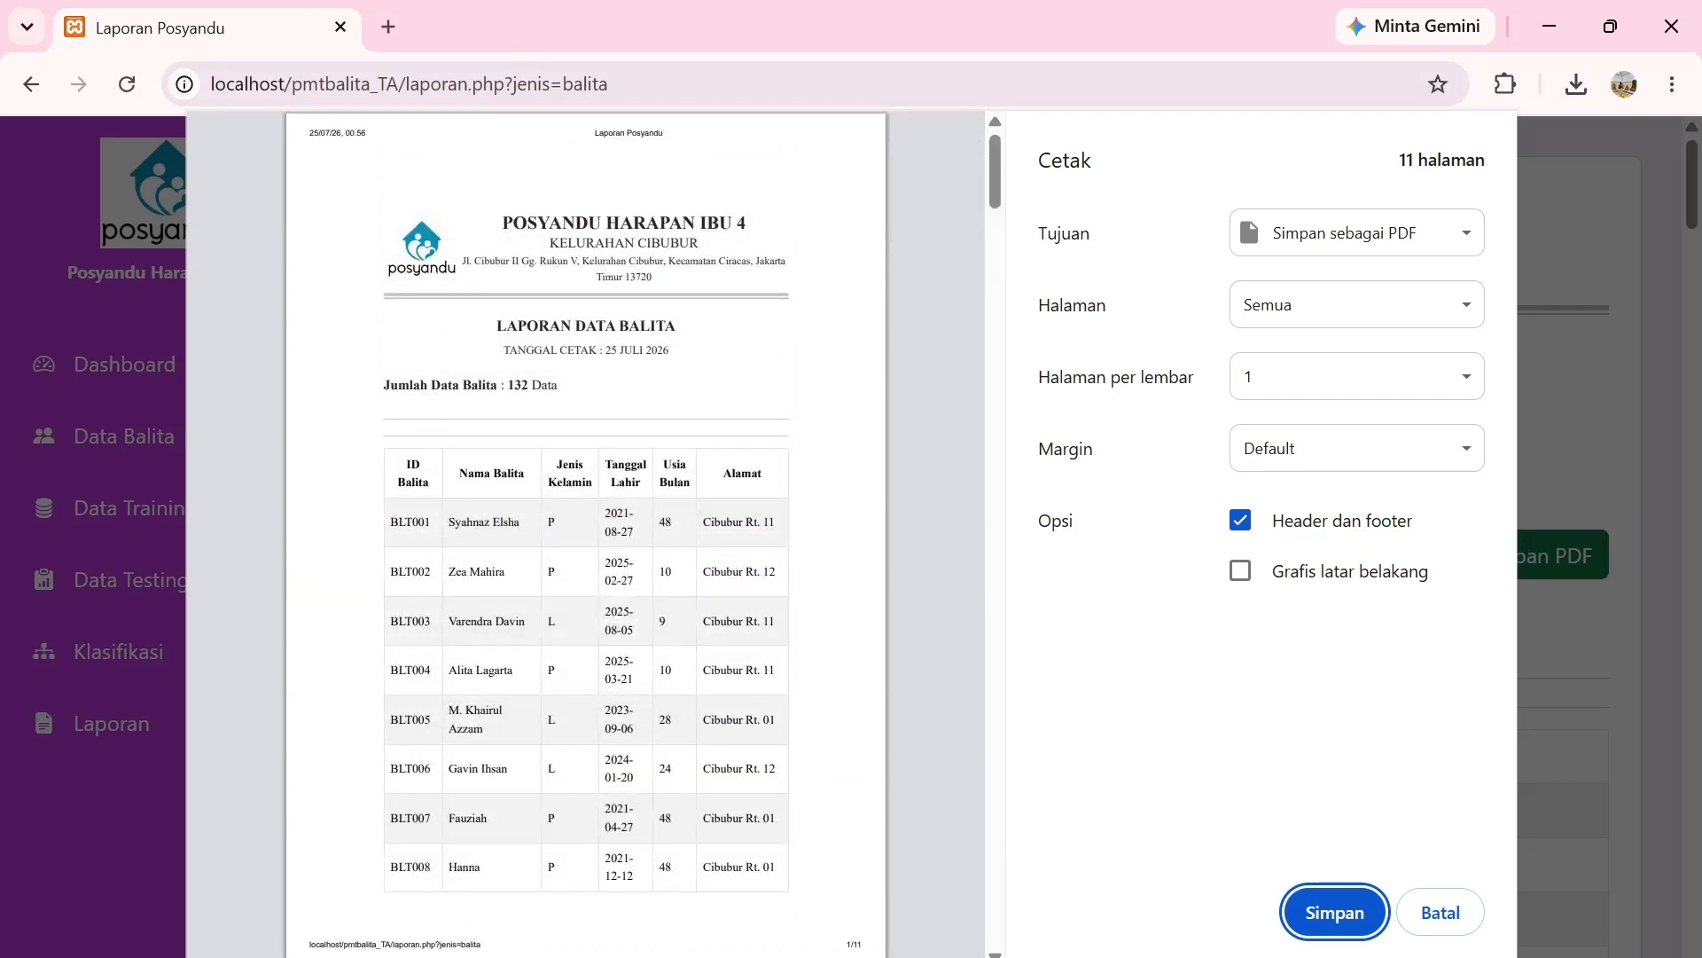
Save the Data Balita report as the PDF 'Laporan Posyandu' in the Unduhan (Downloads) folder.
click(1335, 914)
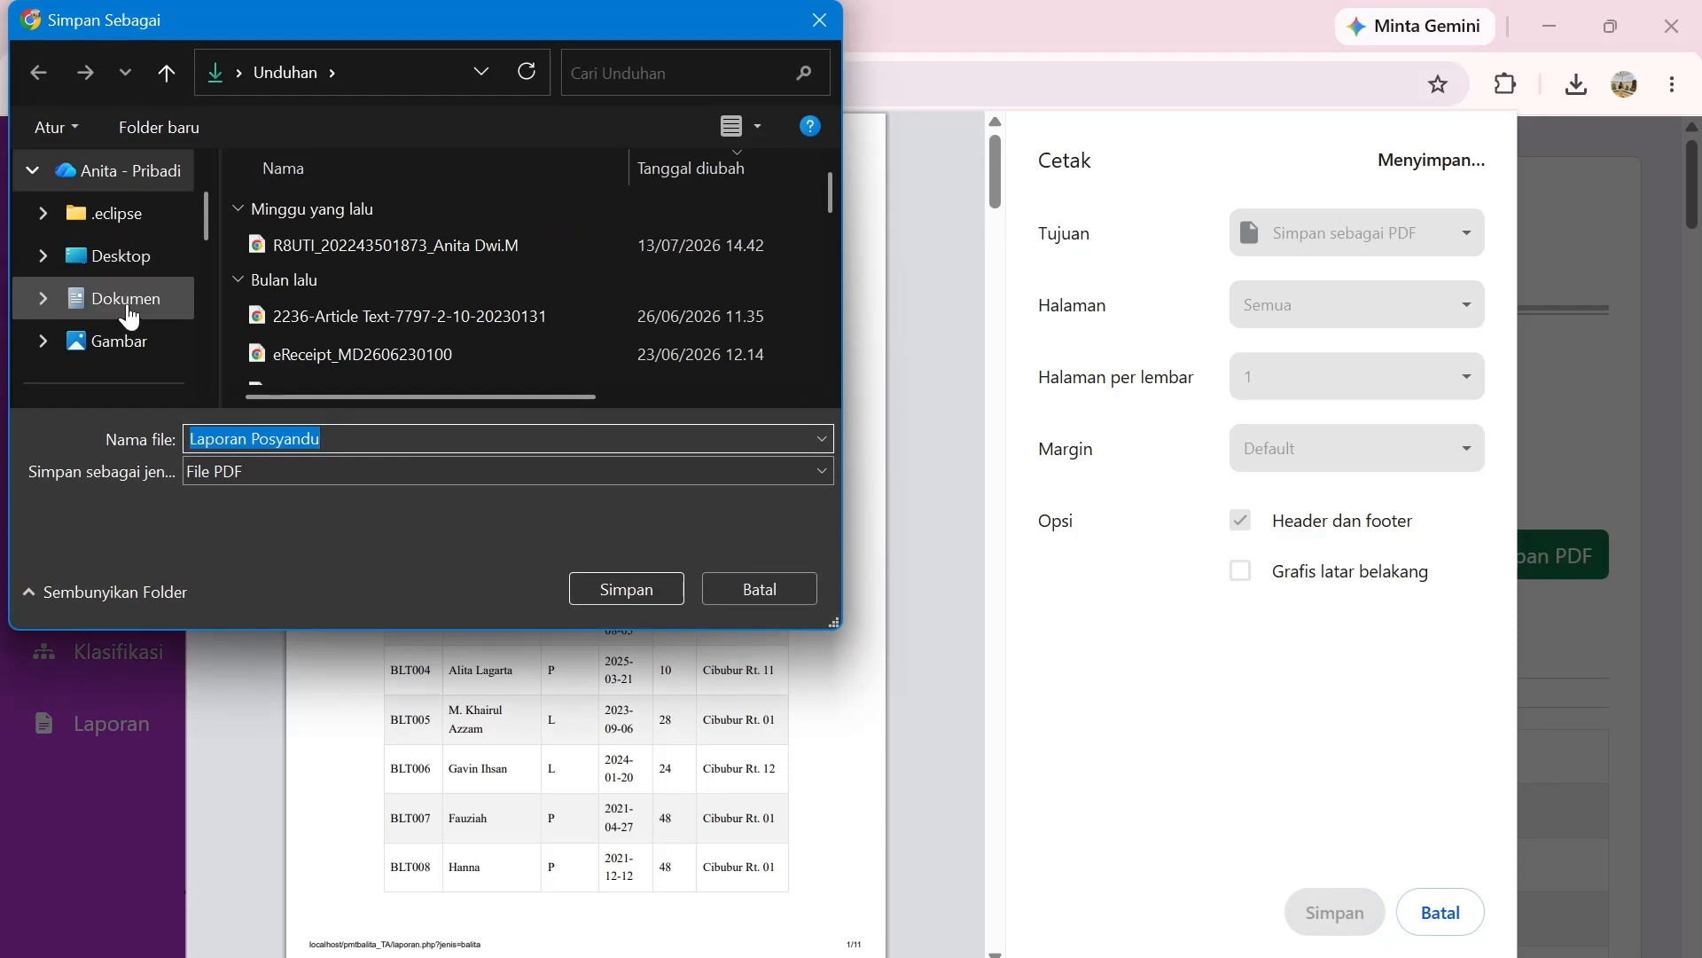
scroll(115, 291, up, 1)
scroll(126, 292, down, 3)
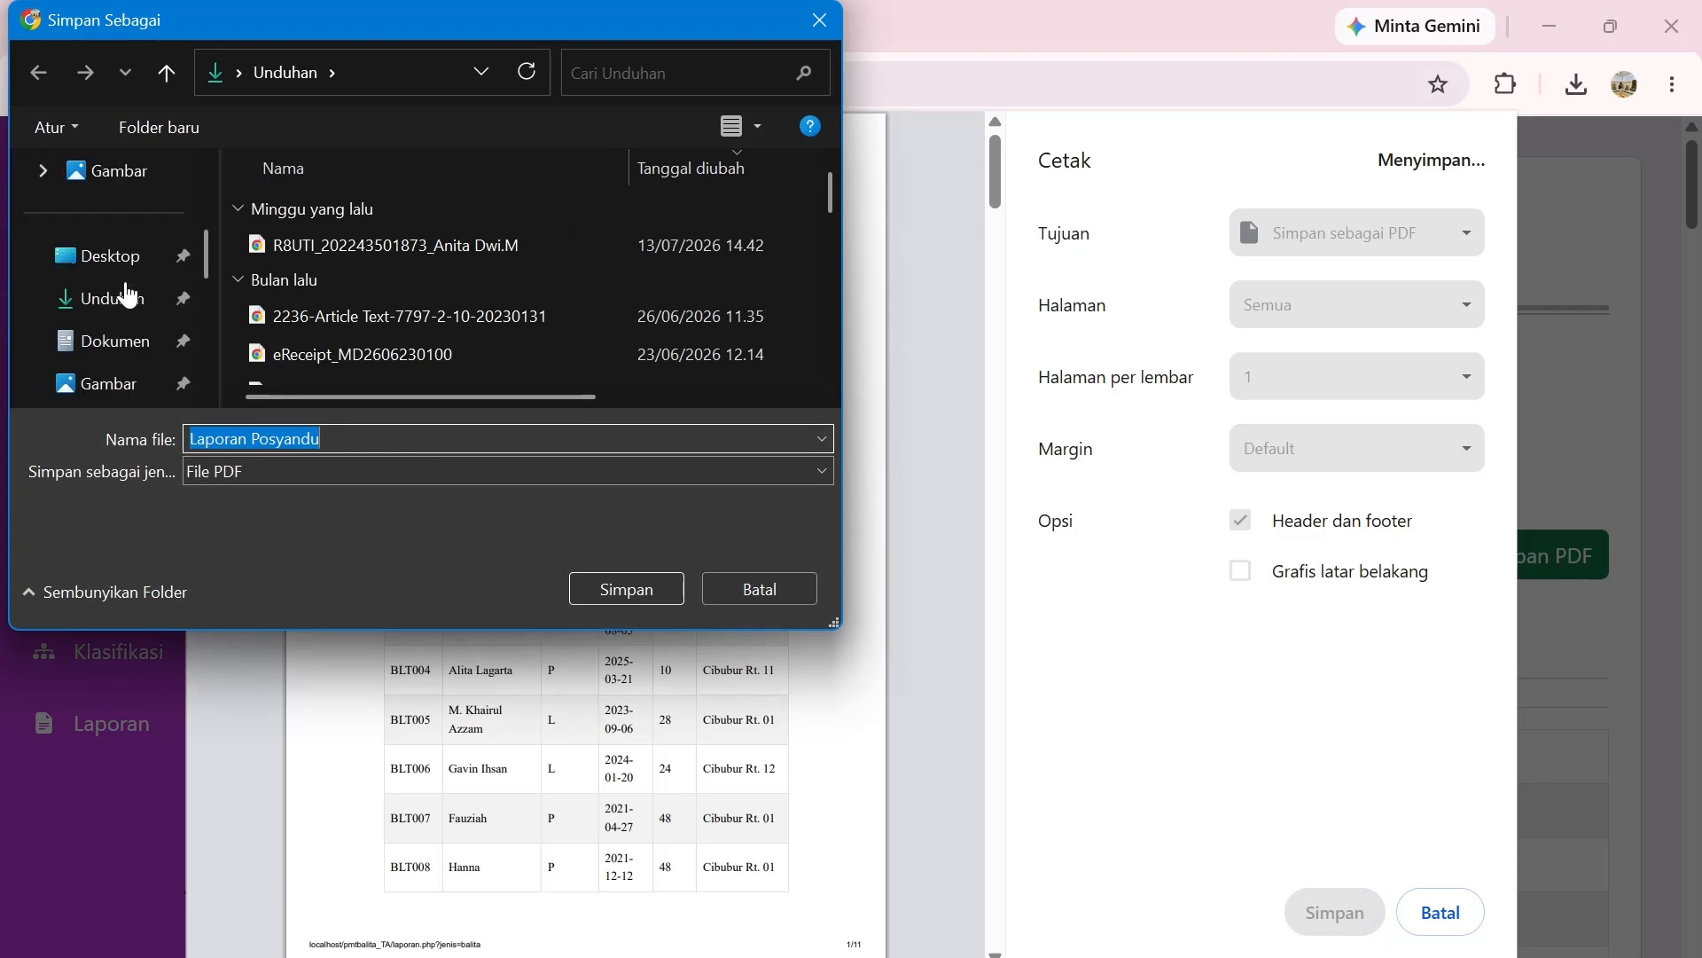
click(127, 296)
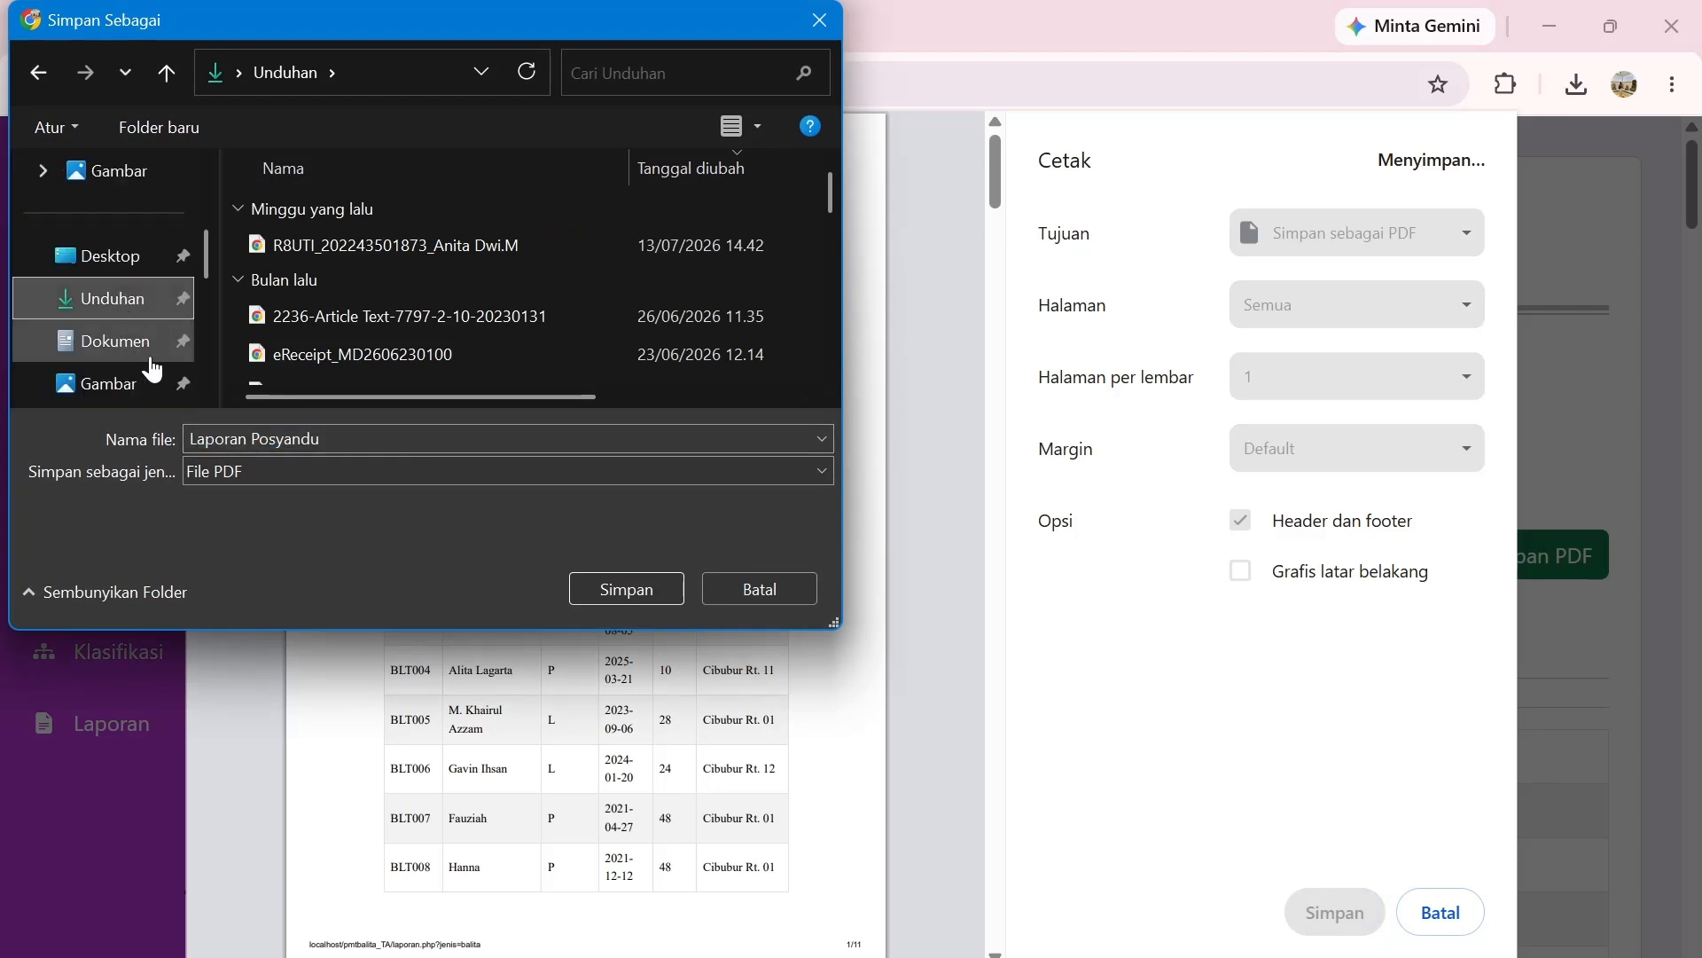
click(624, 591)
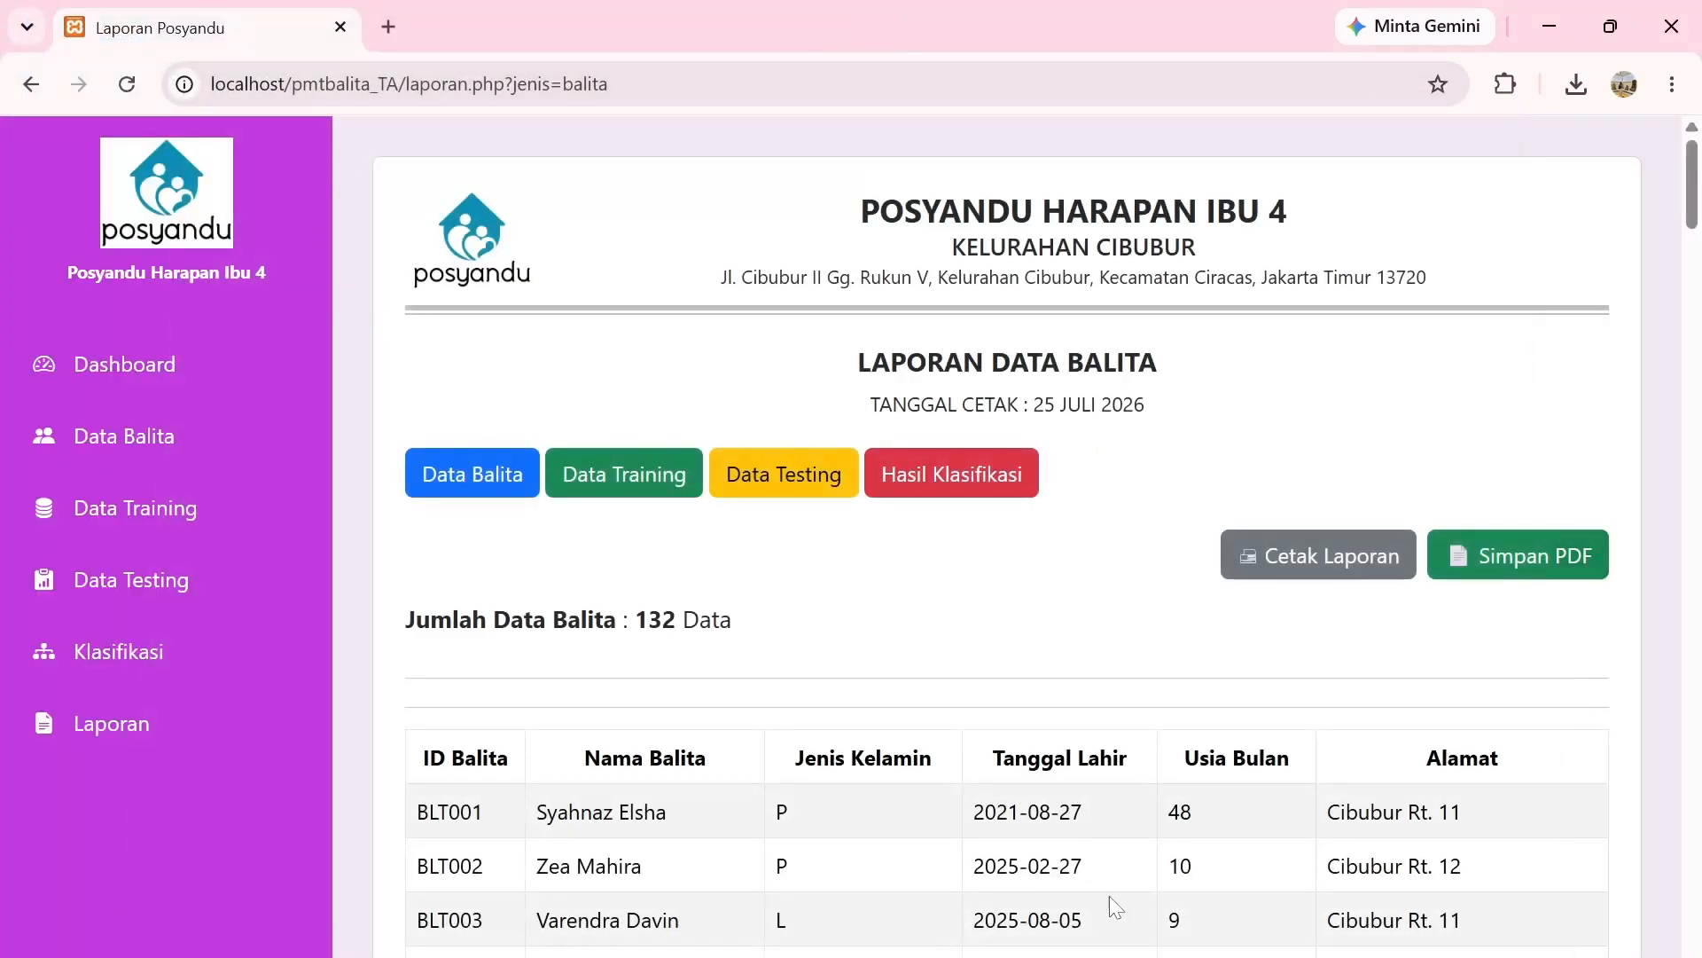
Open Laporan Posyandu.pdf from the Downloads folder in File Explorer to view the 11-page report.
click(629, 957)
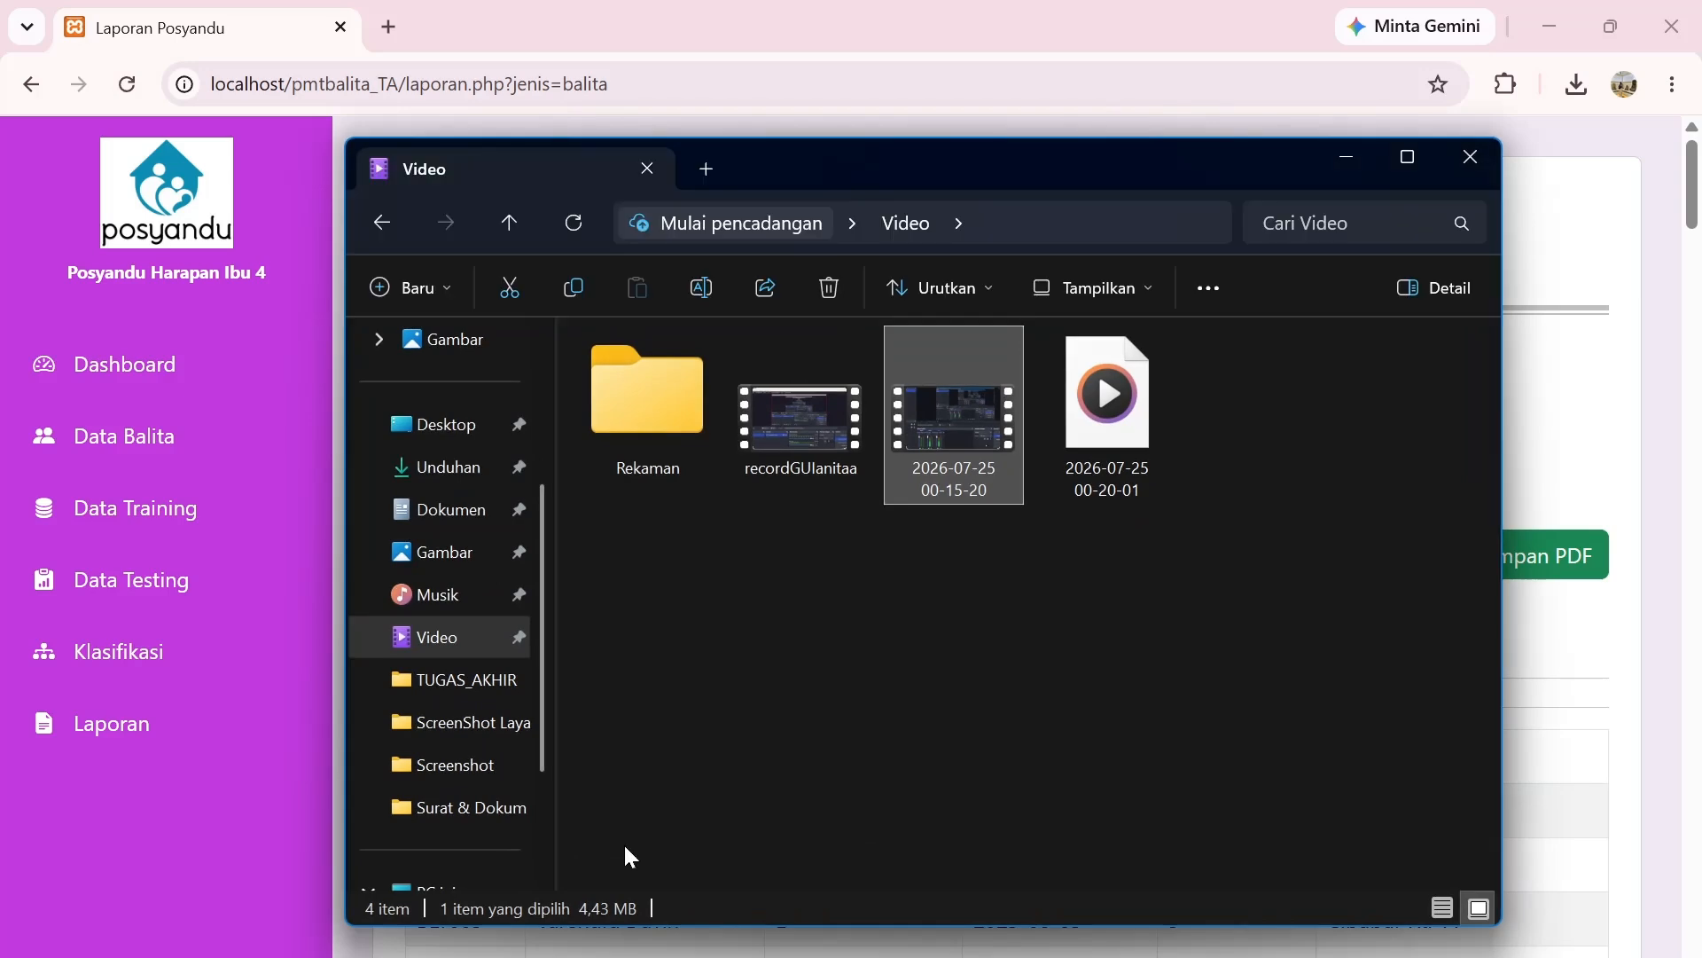
click(447, 477)
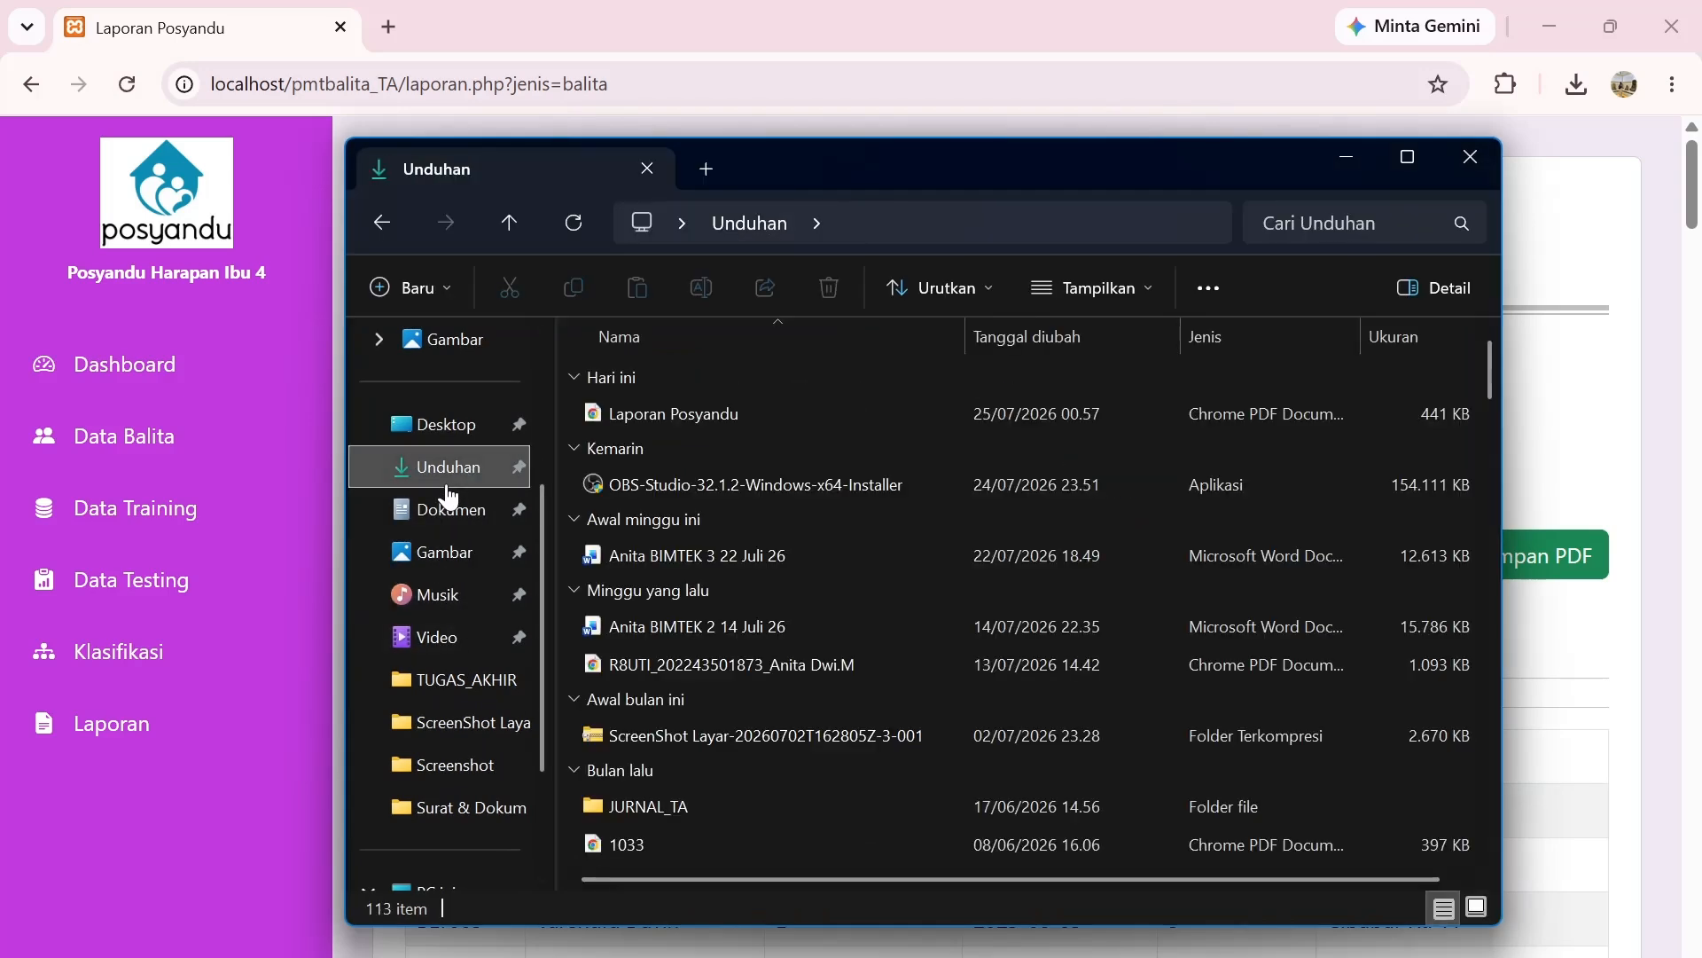
double_click(732, 412)
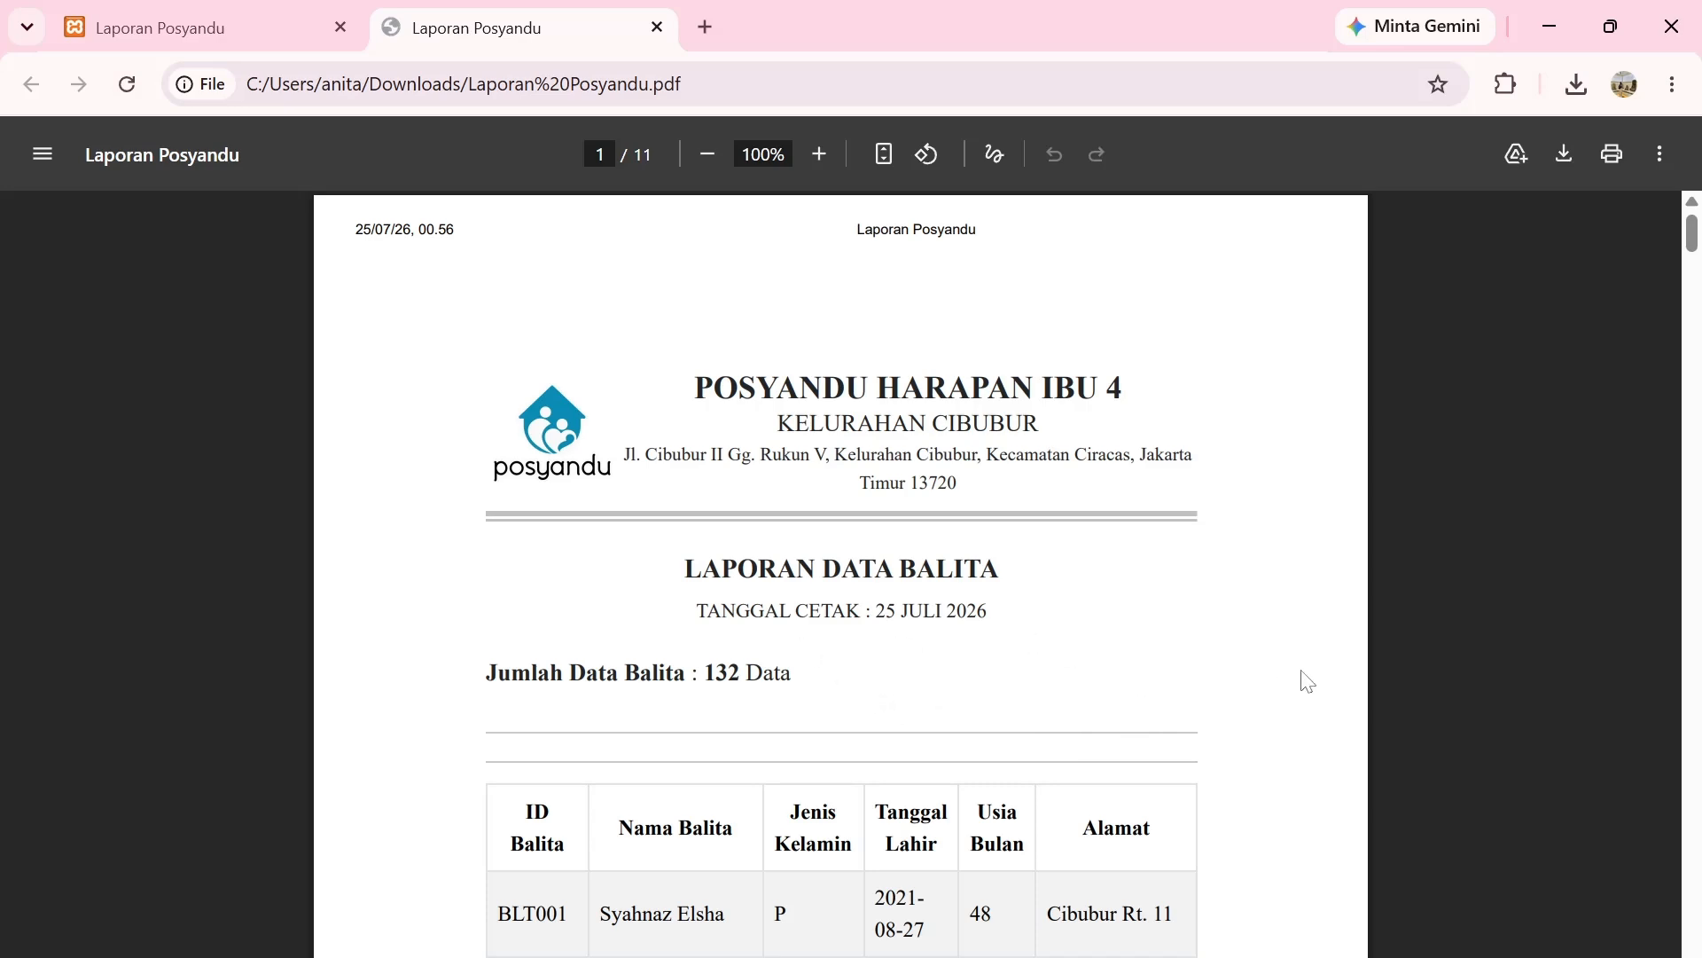
scroll(1307, 681, down, 18)
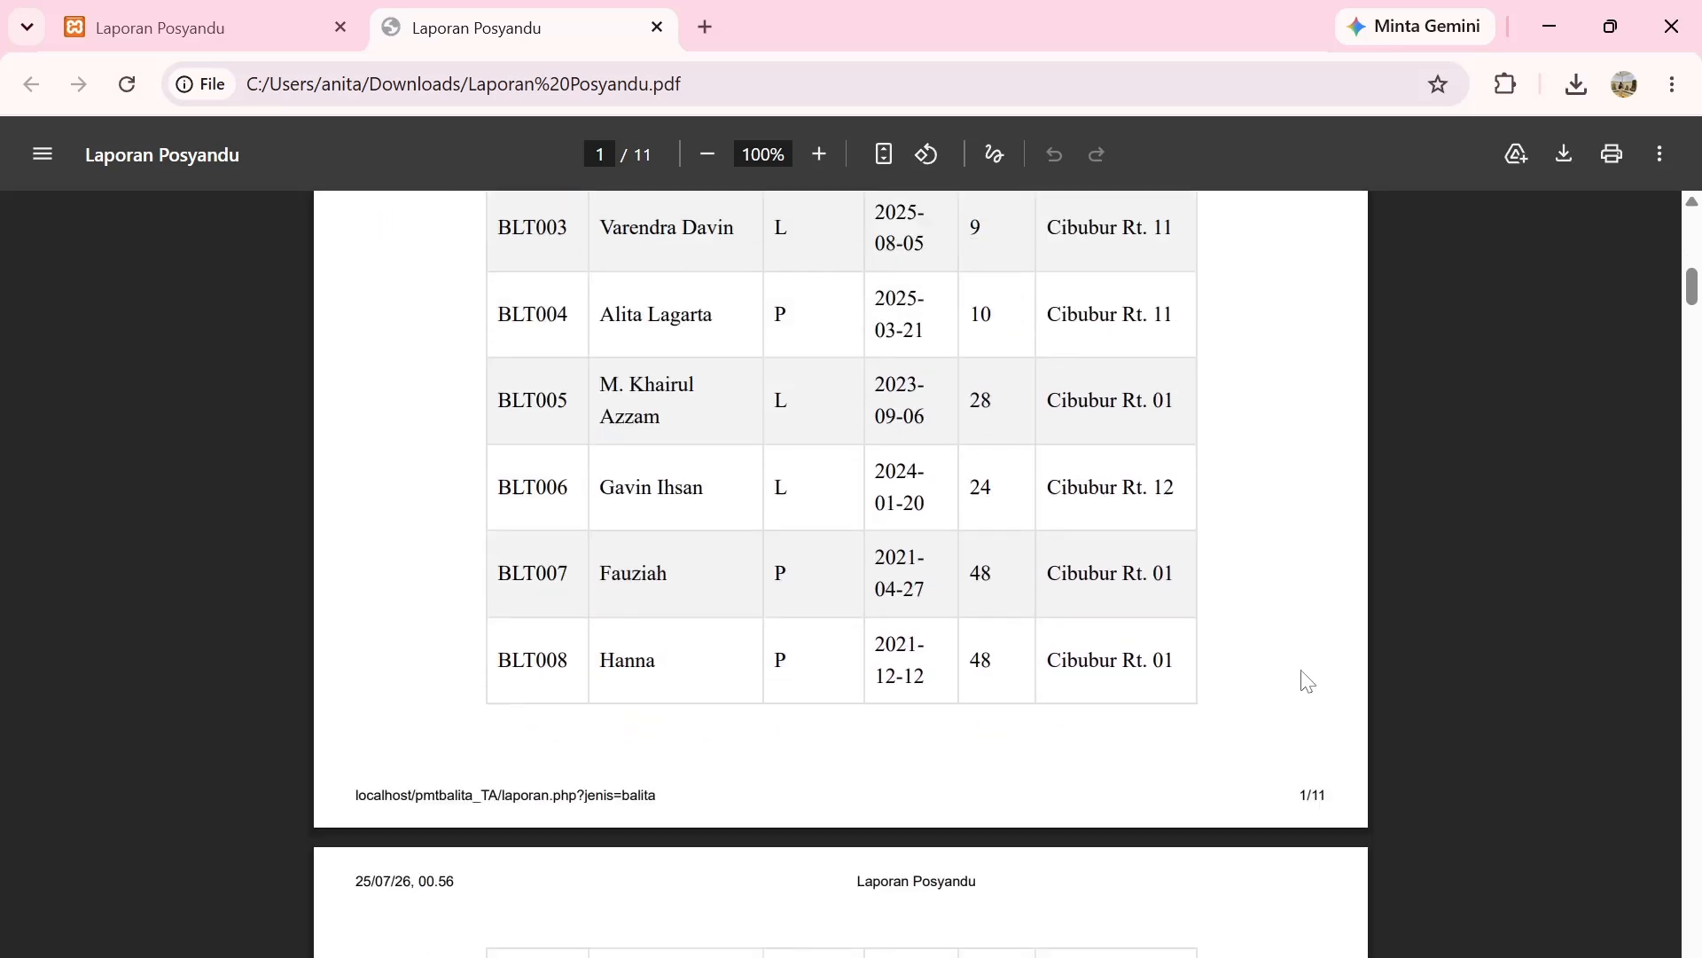
scroll(1307, 681, down, 20)
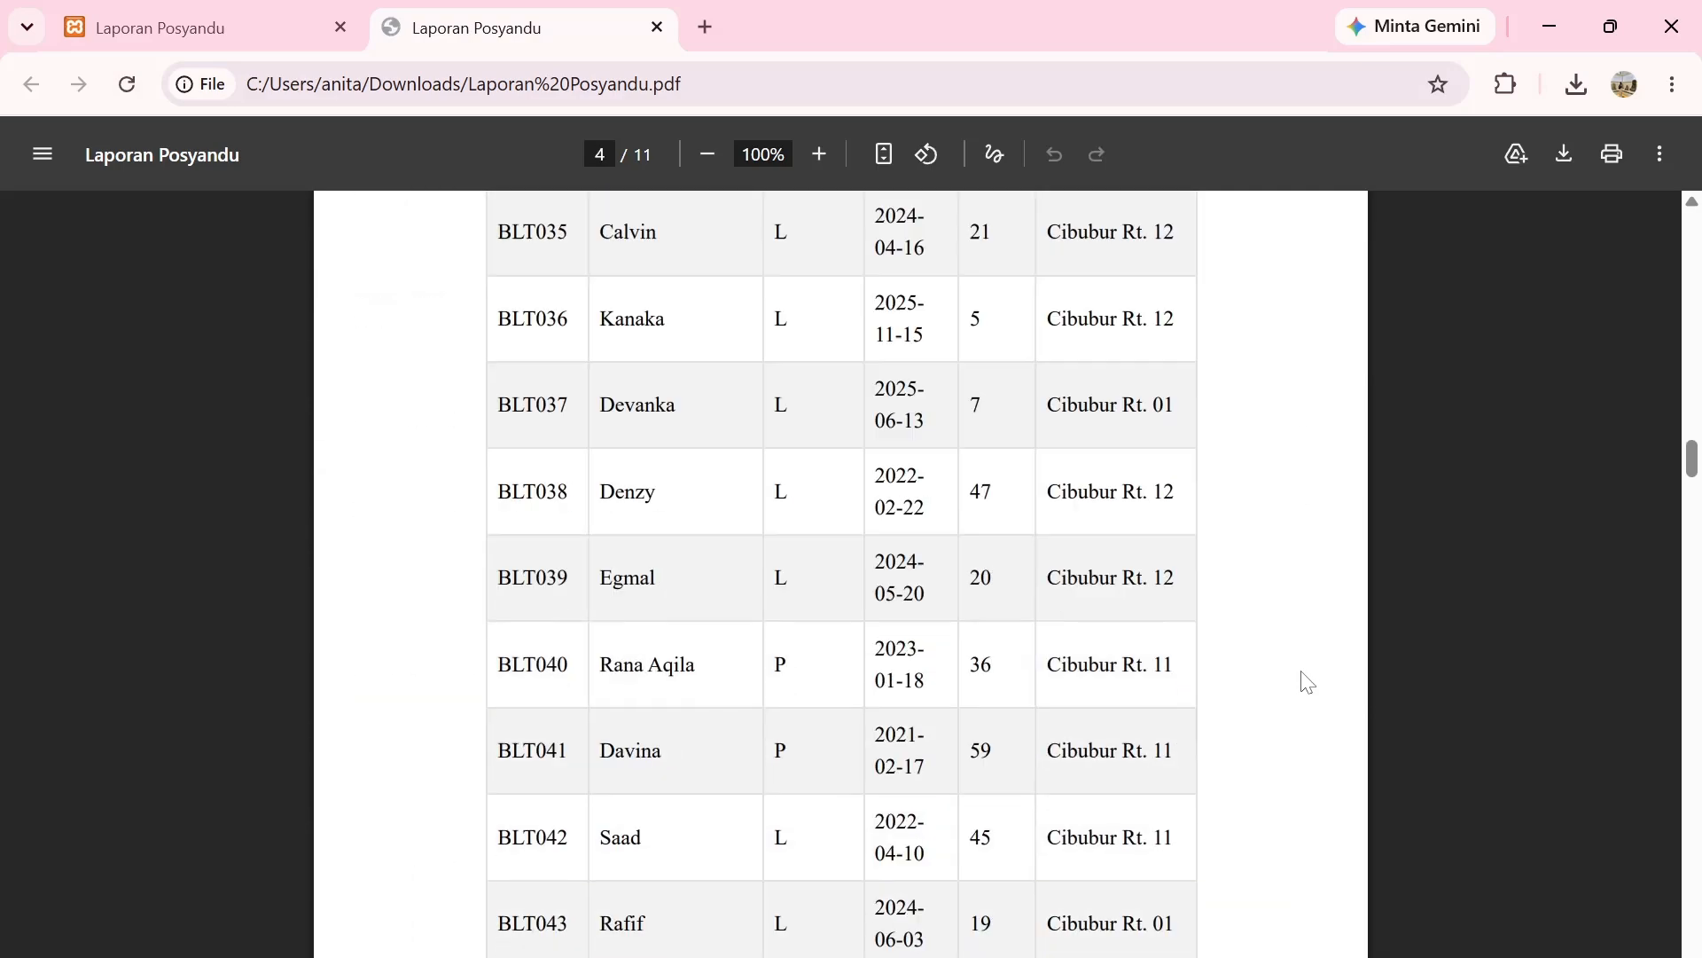
scroll(1307, 681, down, 20)
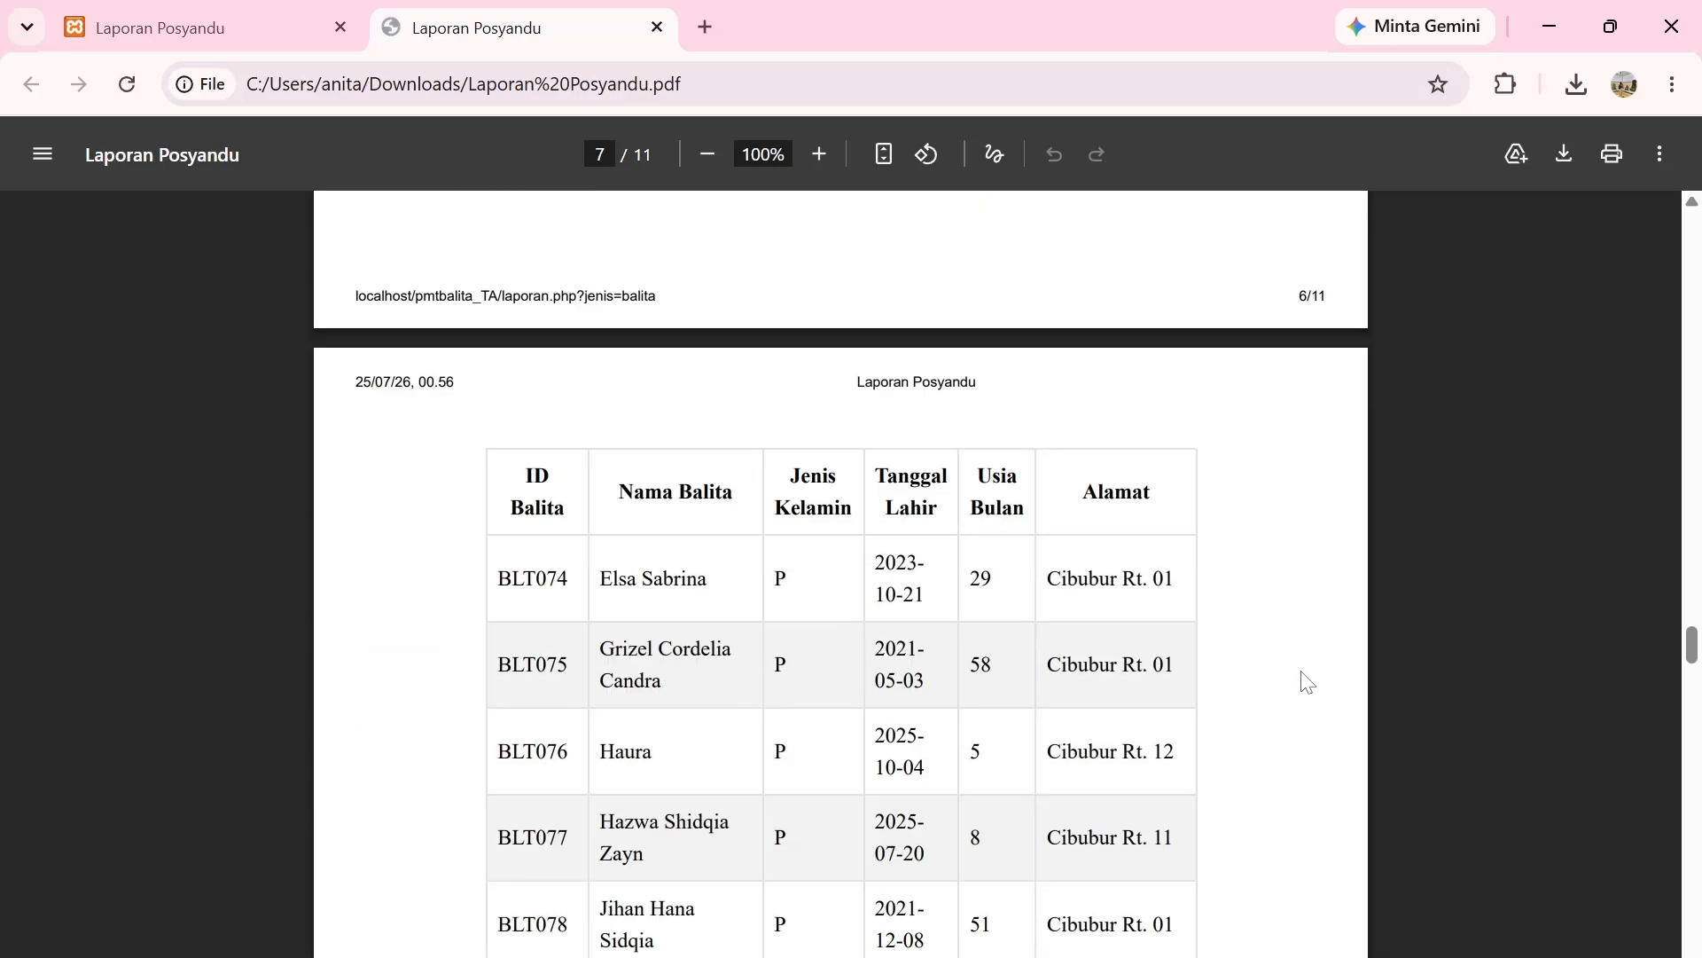
scroll(1307, 681, down, 20)
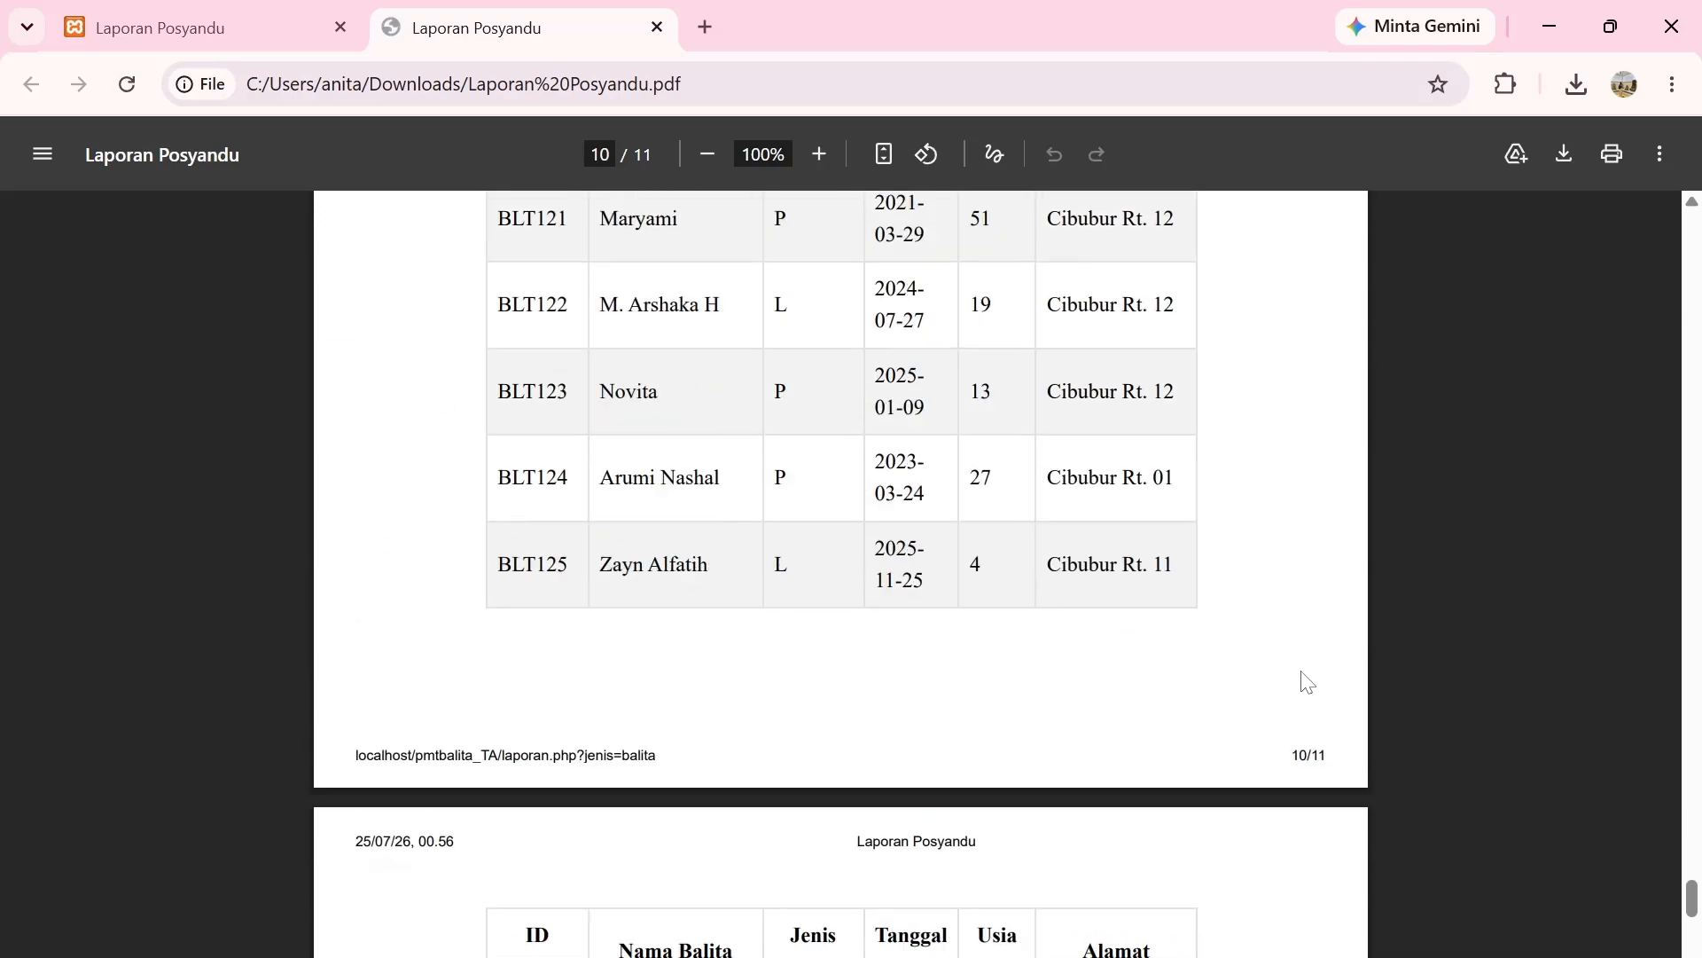
scroll(1307, 681, down, 3)
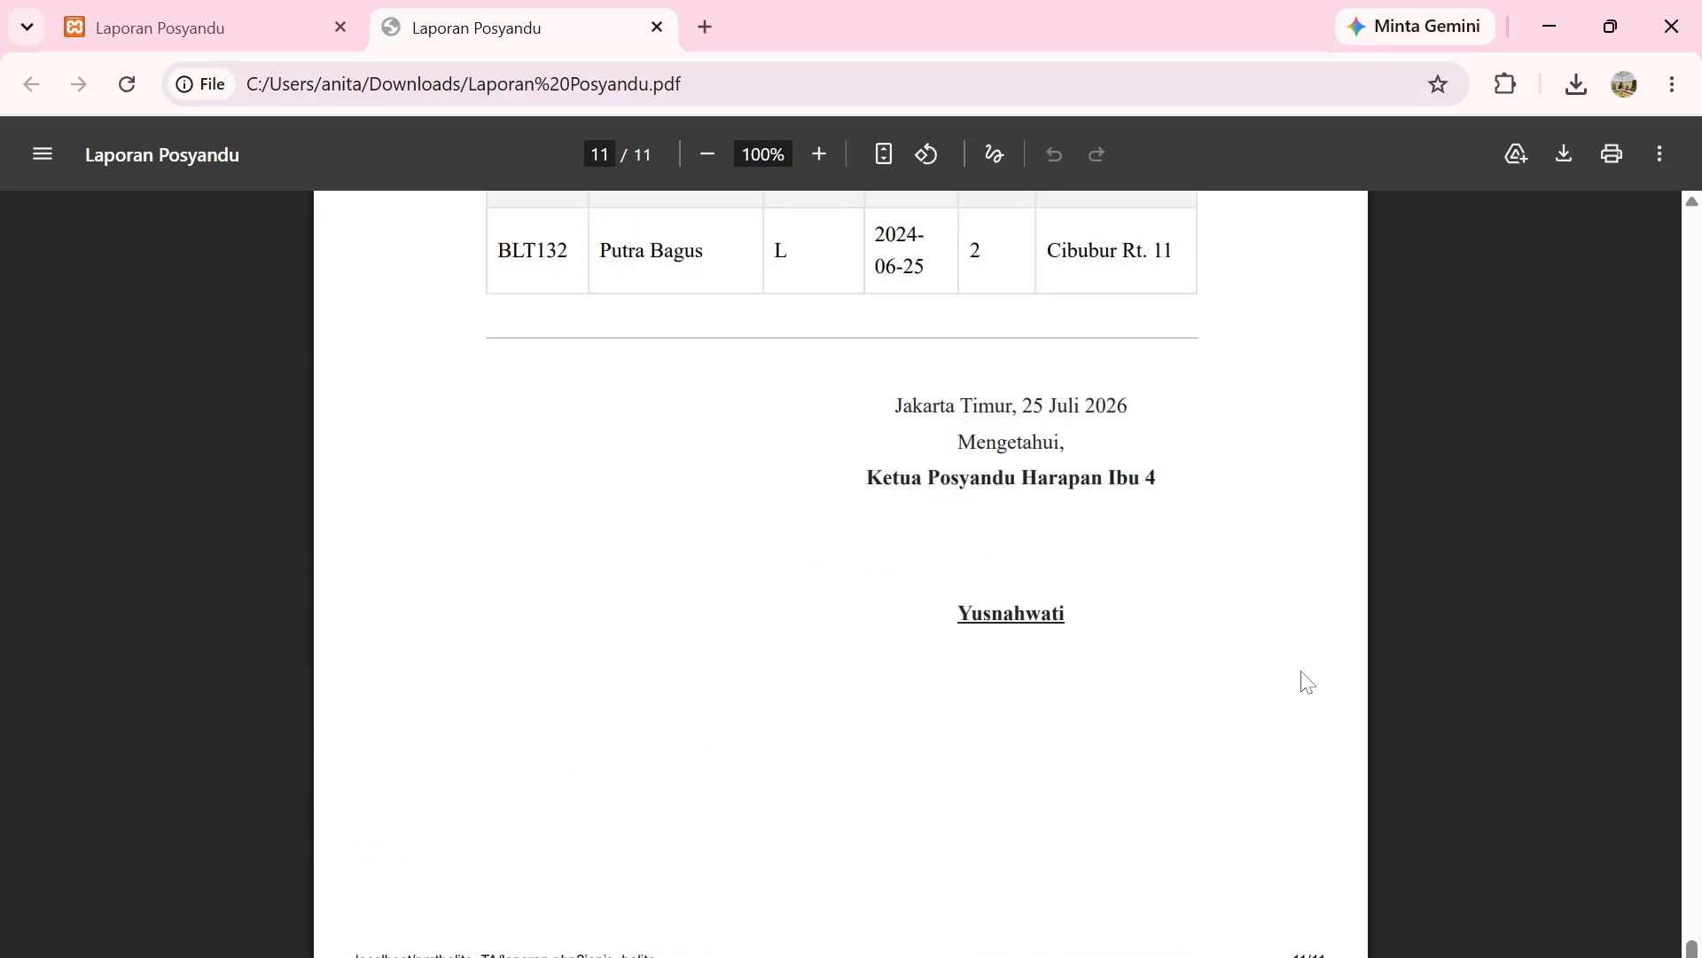
scroll(1407, 715, up, 20)
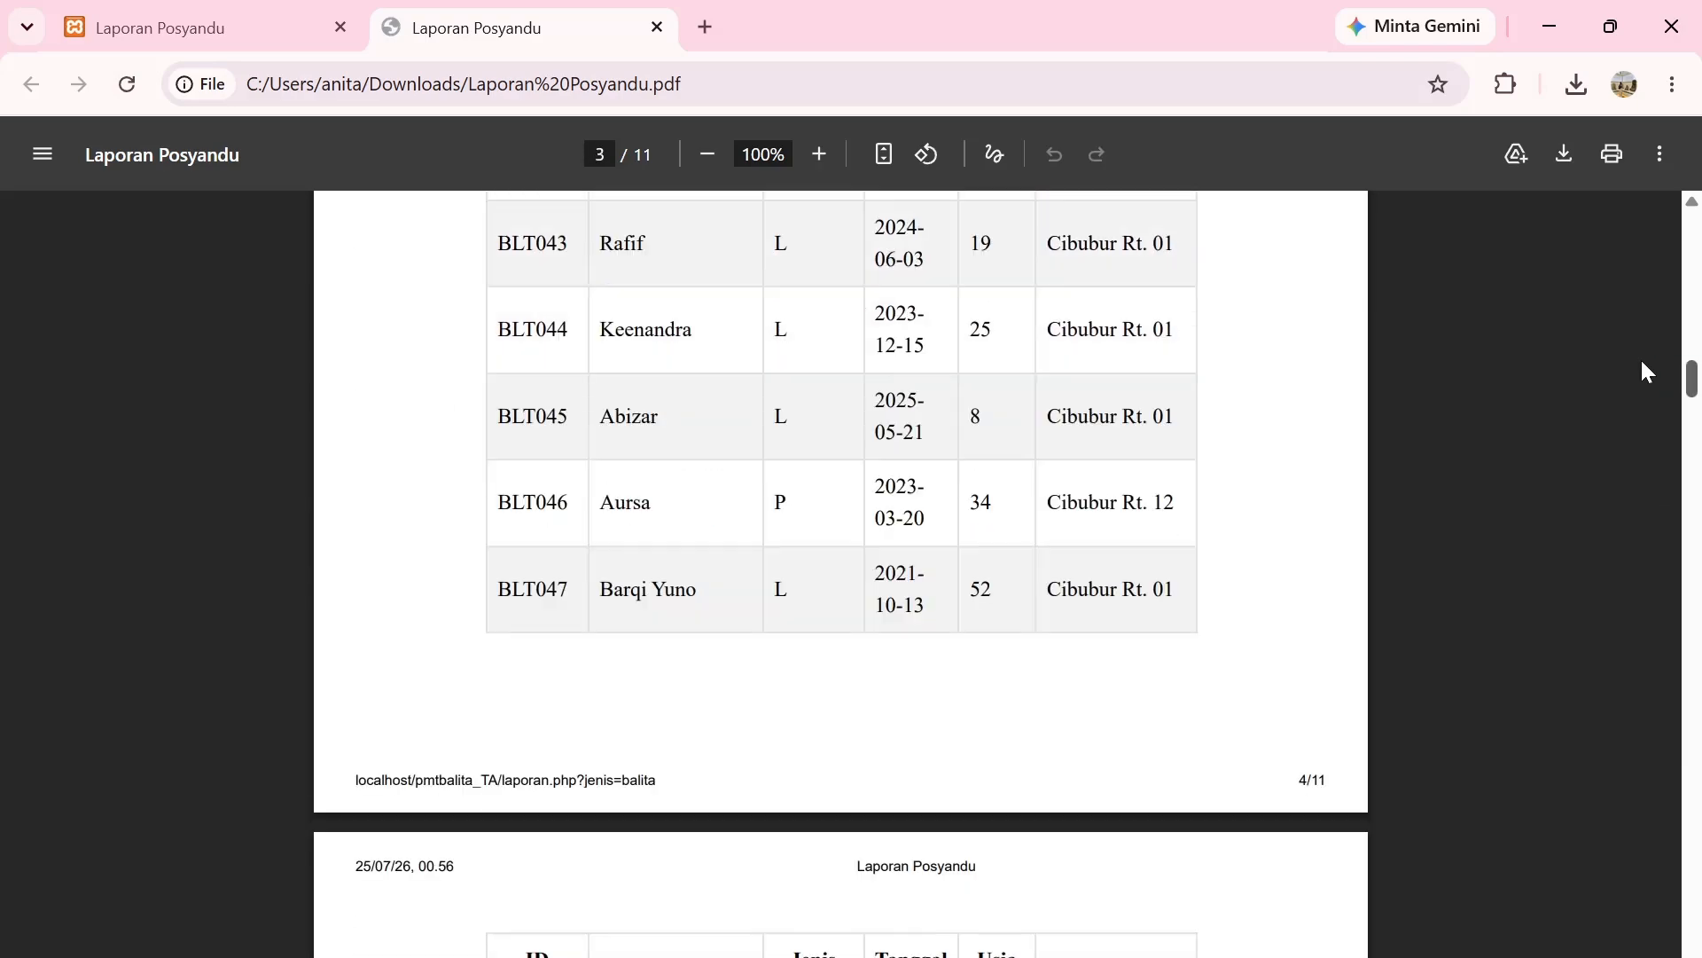
scroll(1647, 371, up, 20)
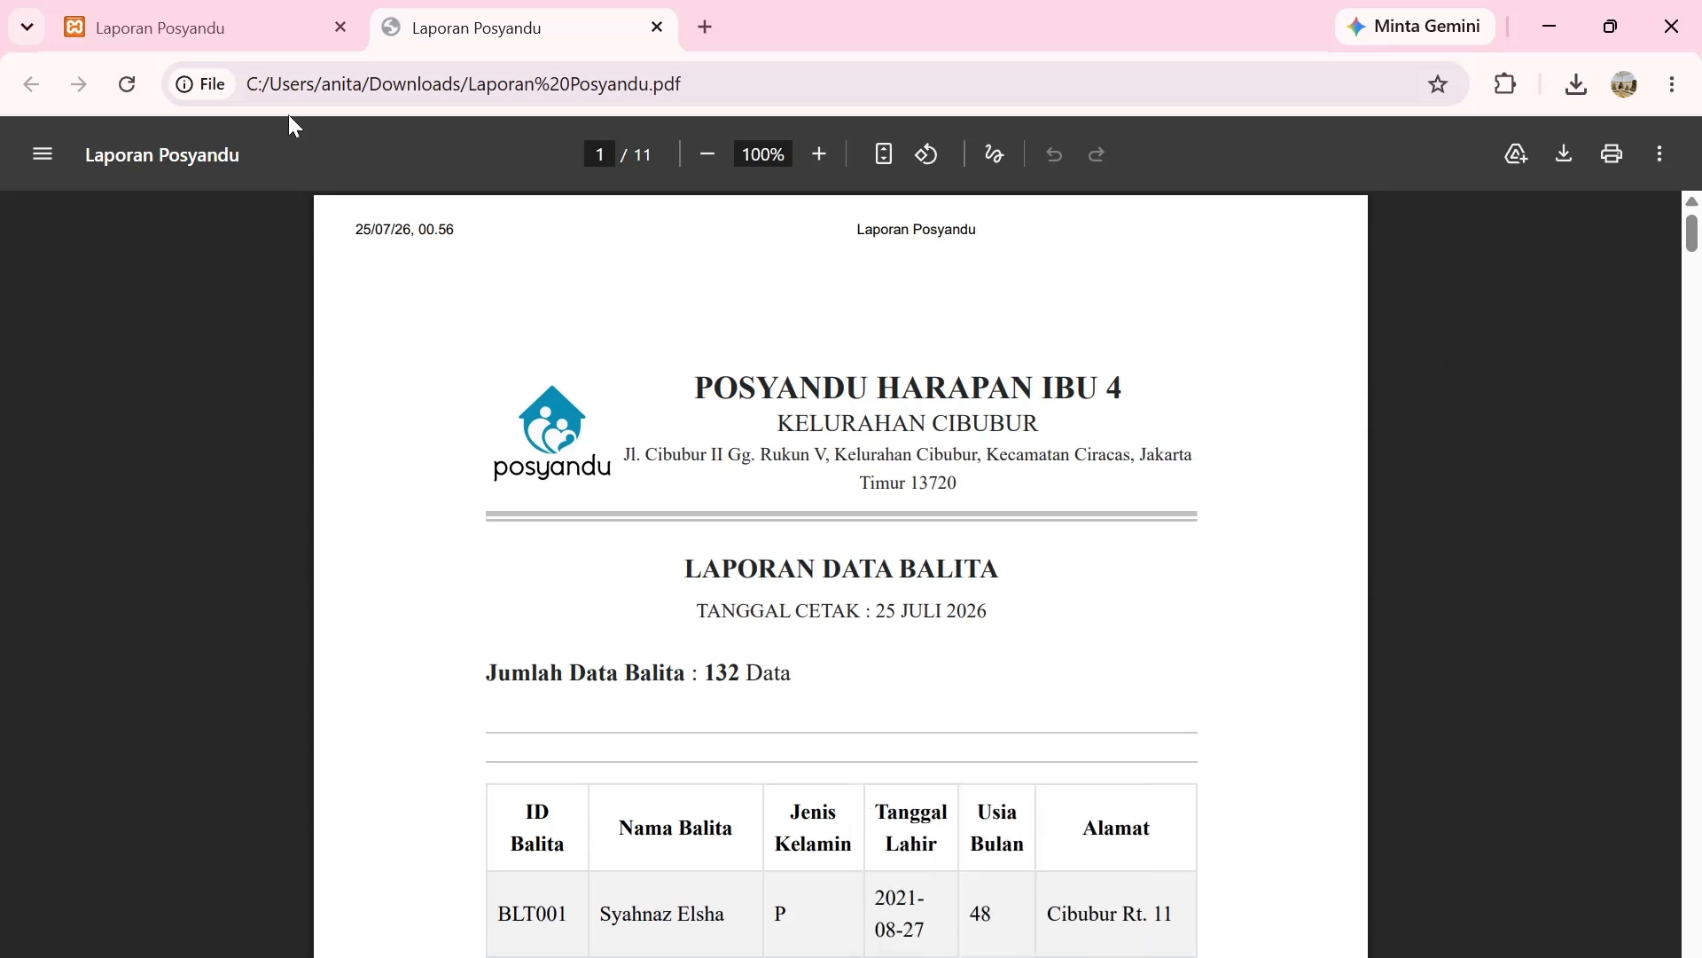
Return to the Laporan Posyandu tab and view the Data Training, then Data Testing reports.
click(225, 23)
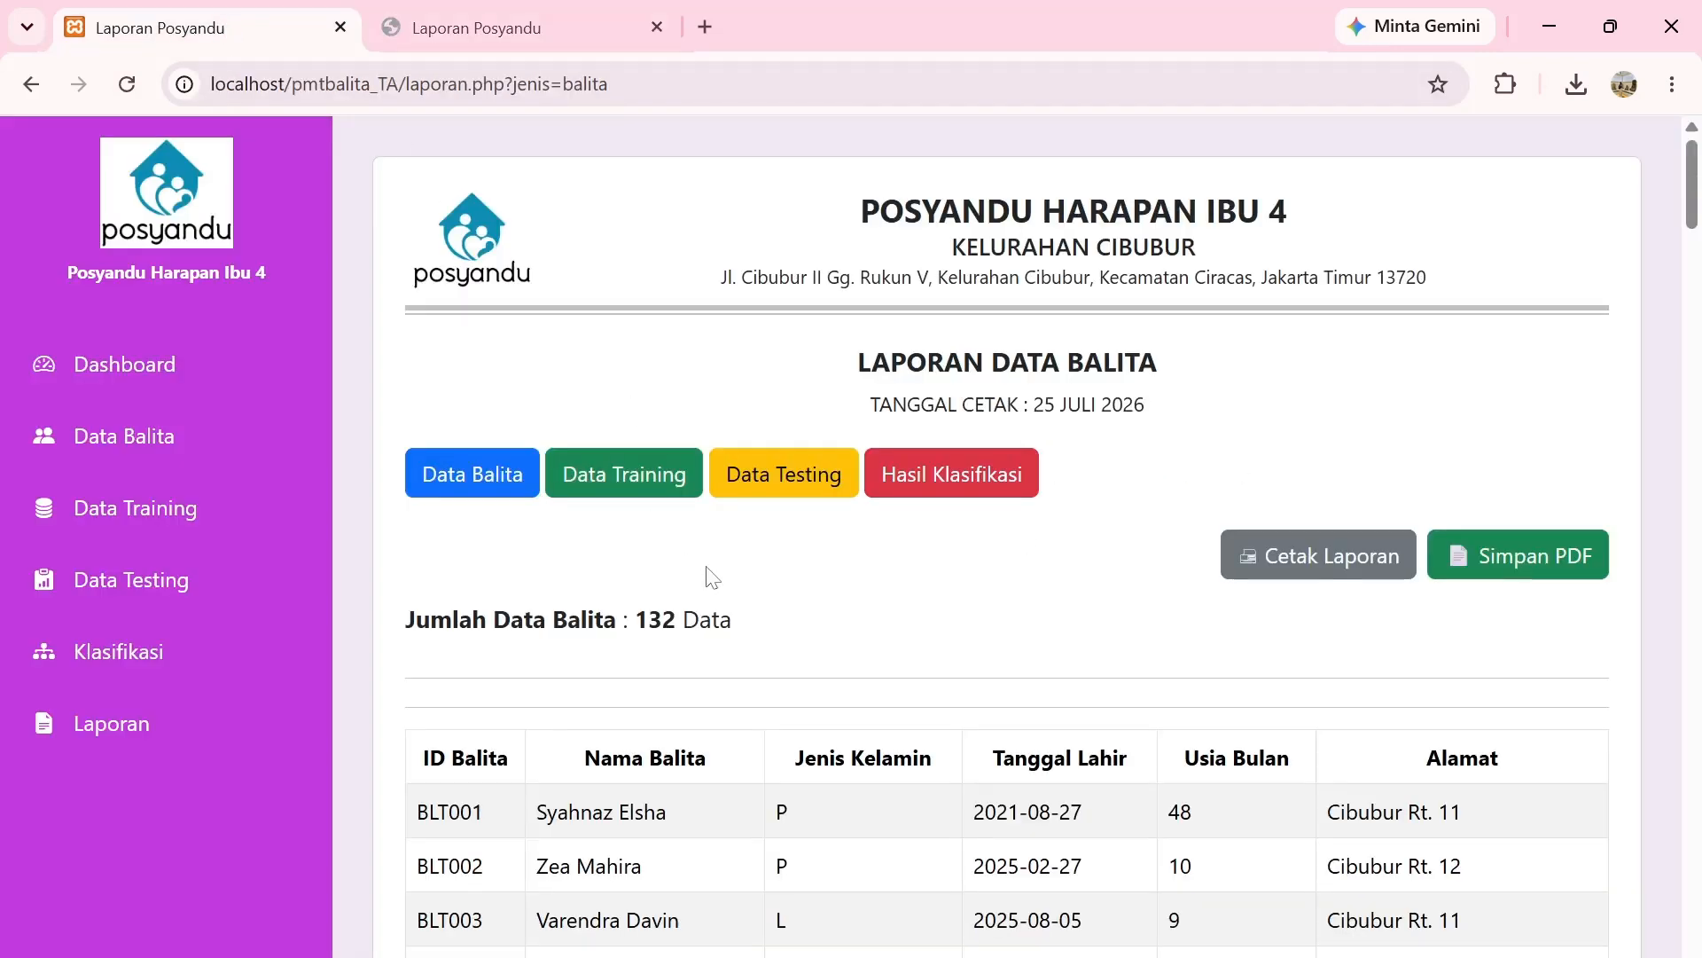
click(624, 486)
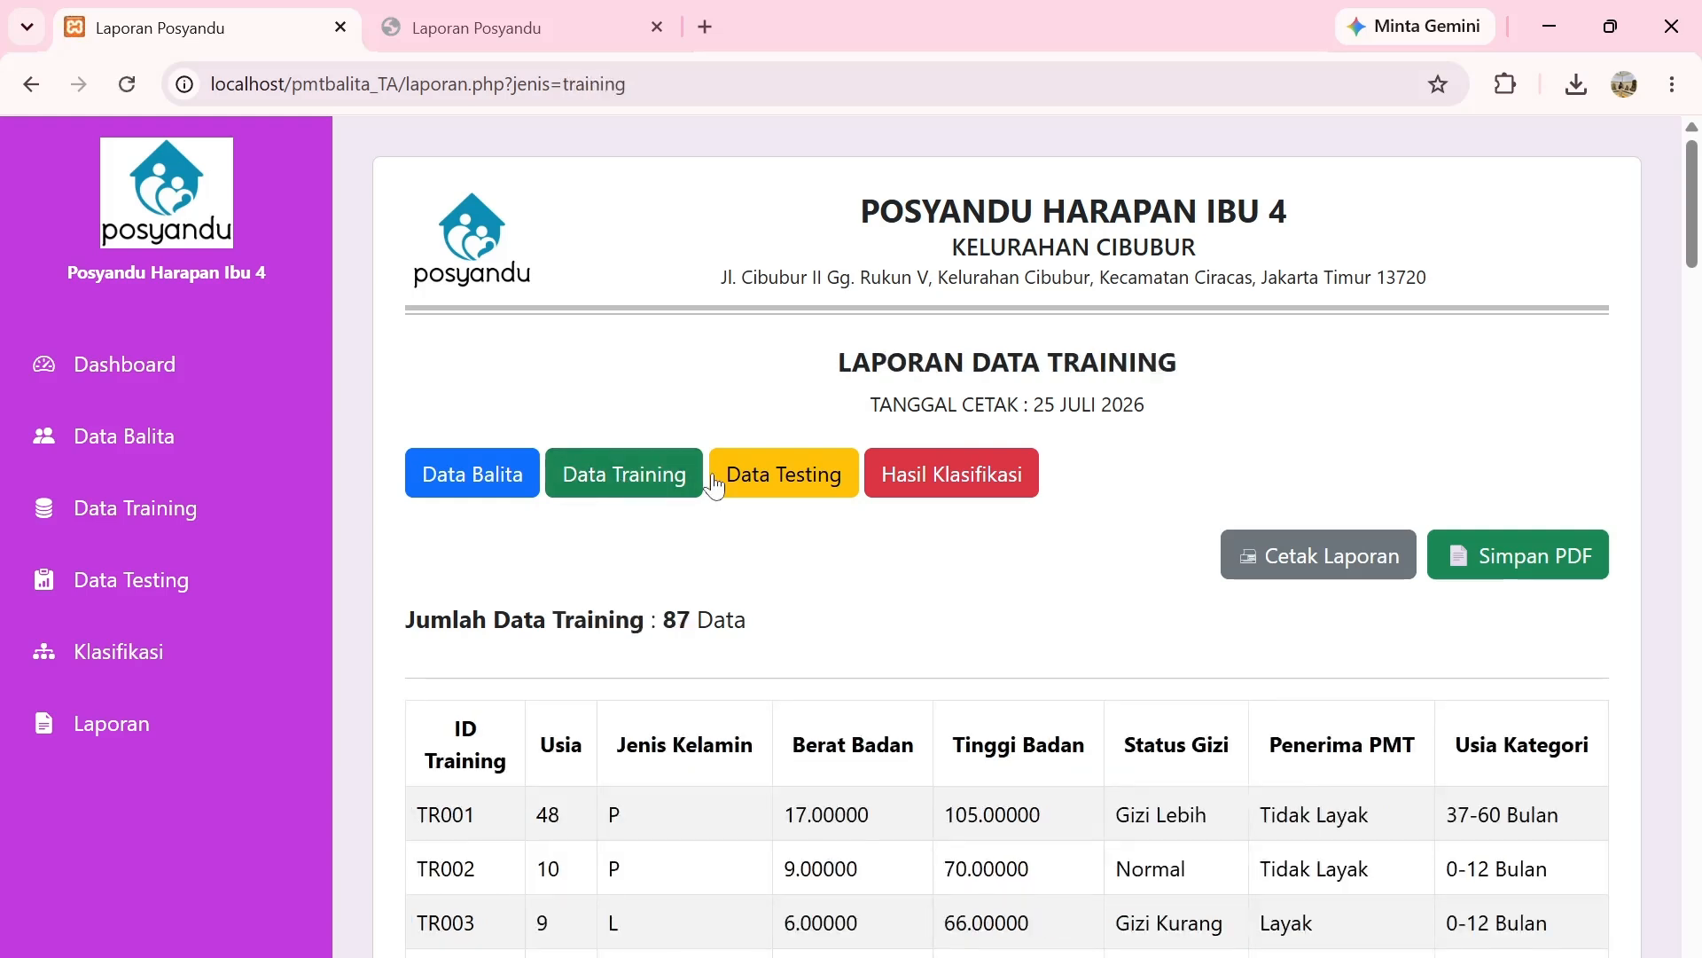
click(780, 487)
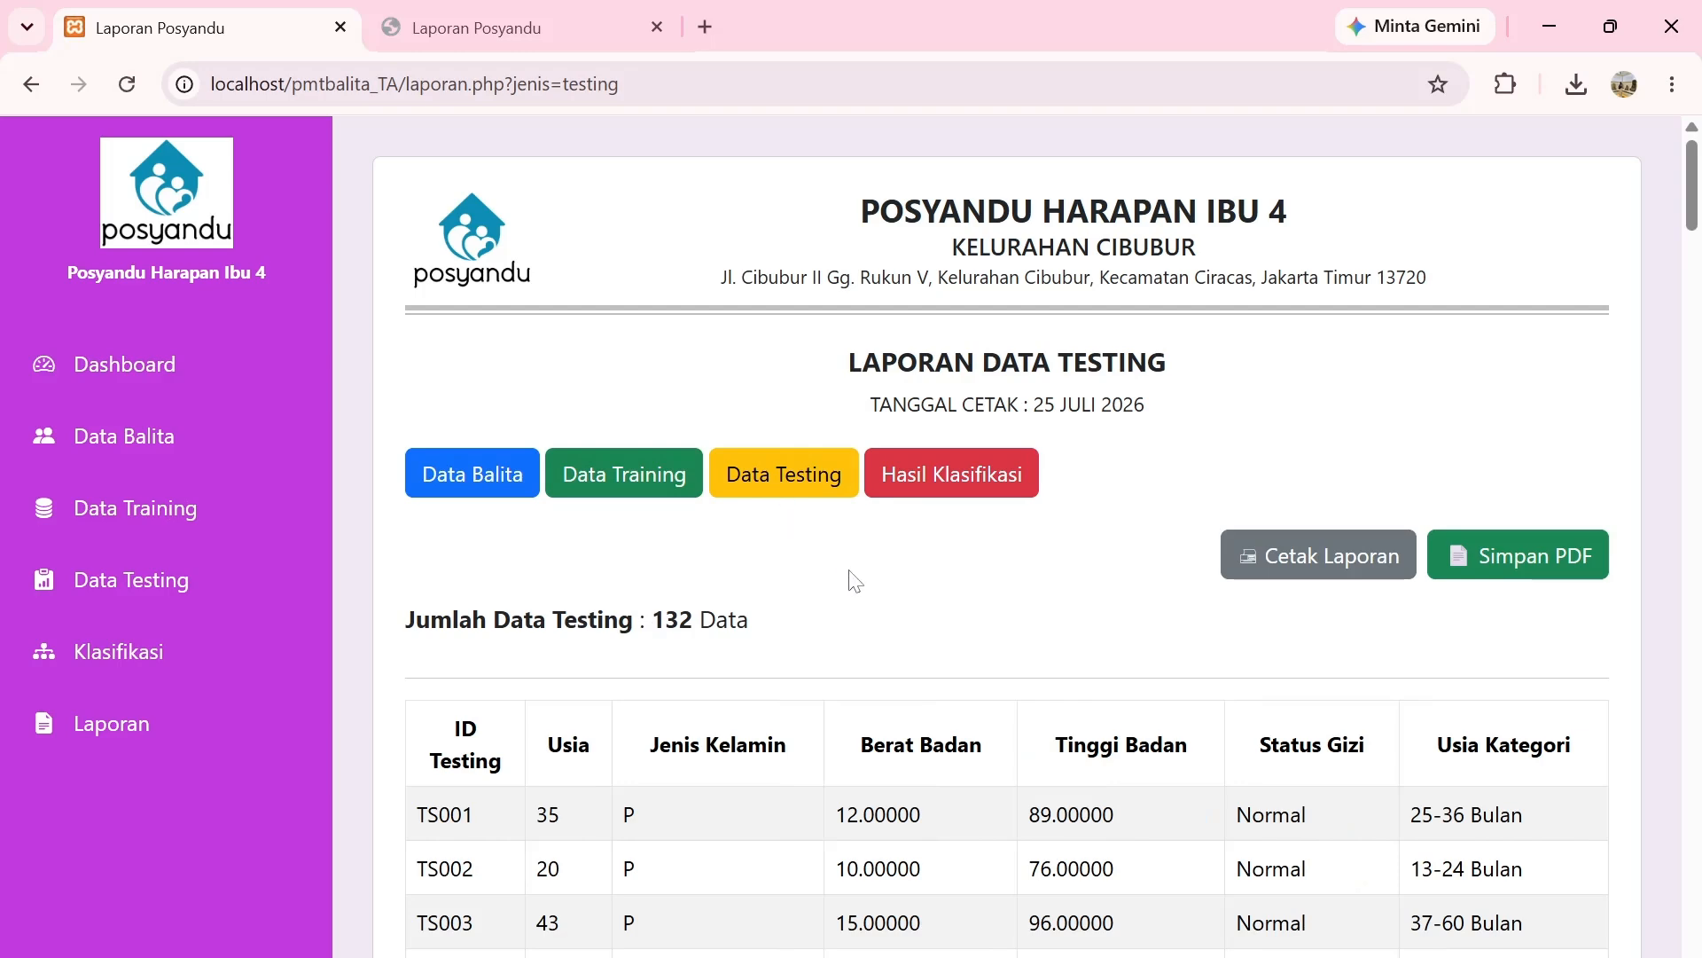
Review the Hasil Klasifikasi report of 132 results, reload it, then return to the Laporan page.
click(959, 497)
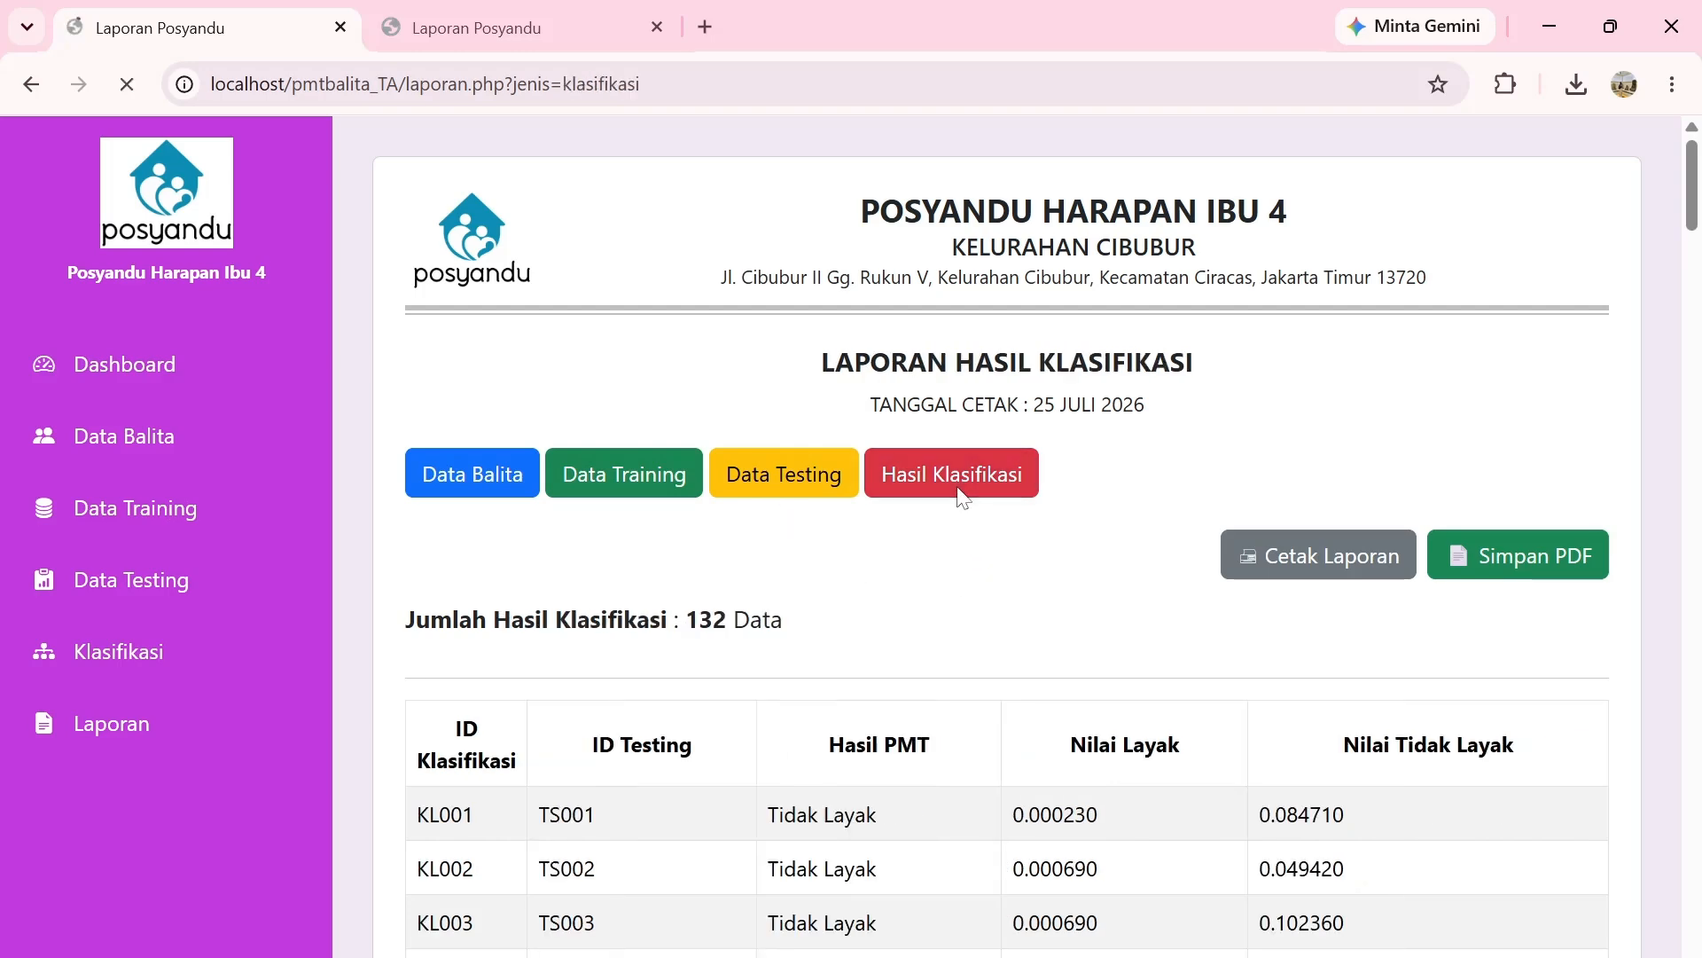
scroll(1043, 557, down, 3)
scroll(1044, 557, down, 20)
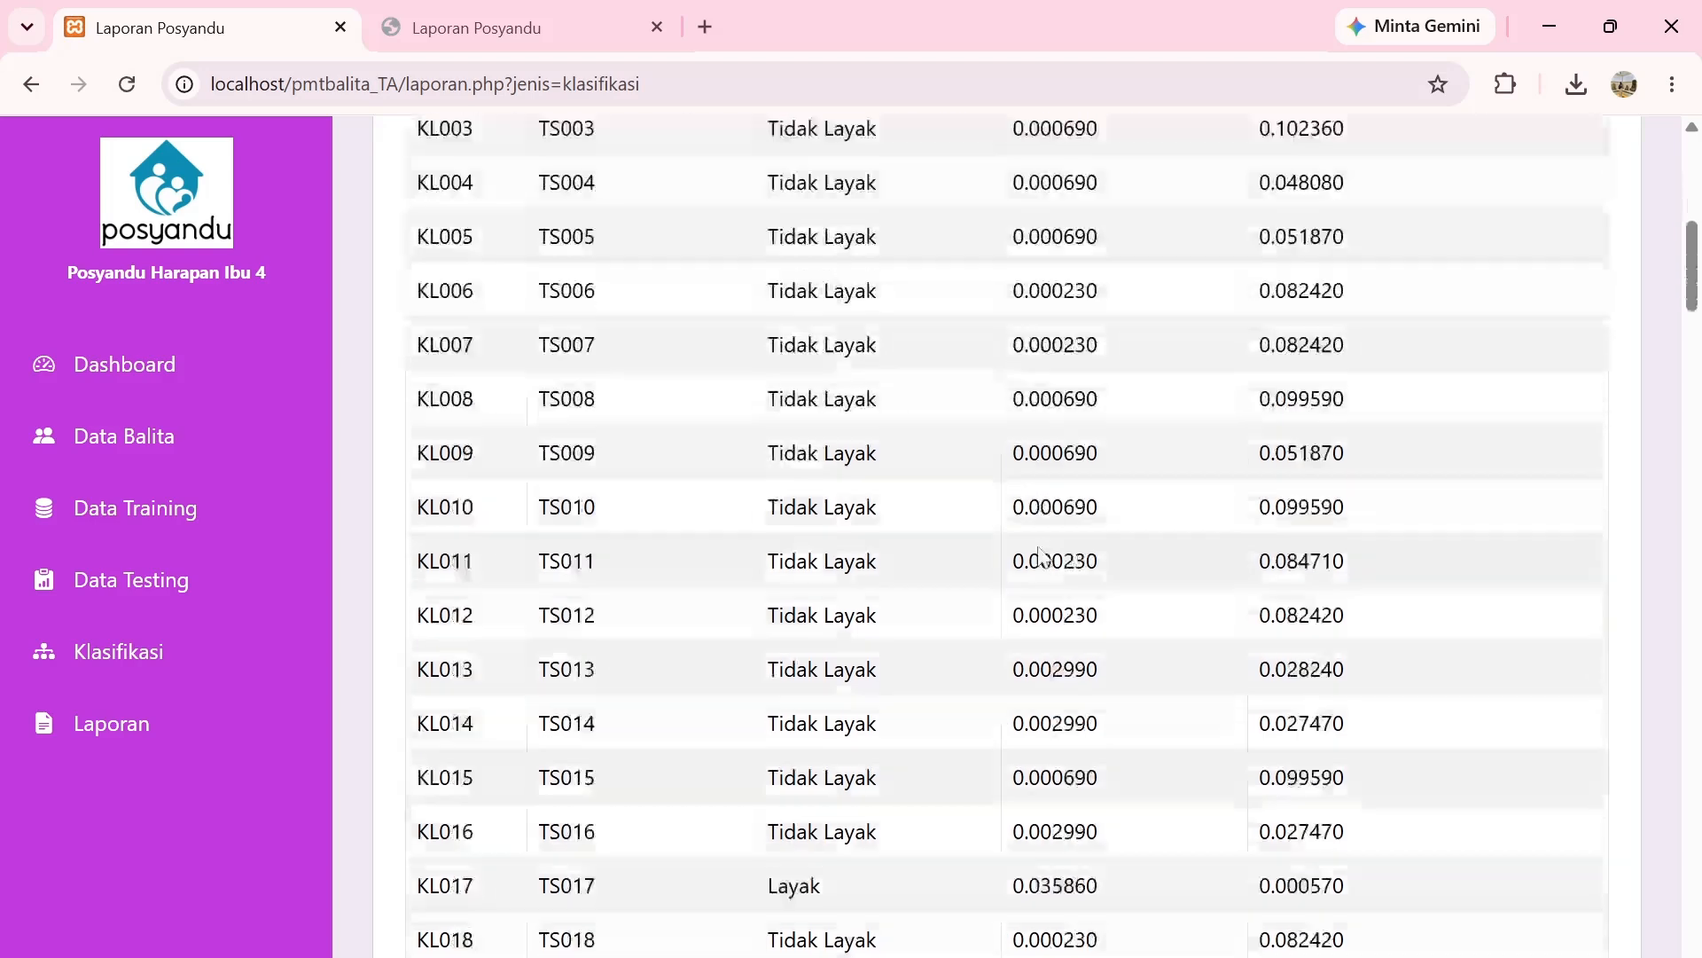
scroll(1044, 557, up, 20)
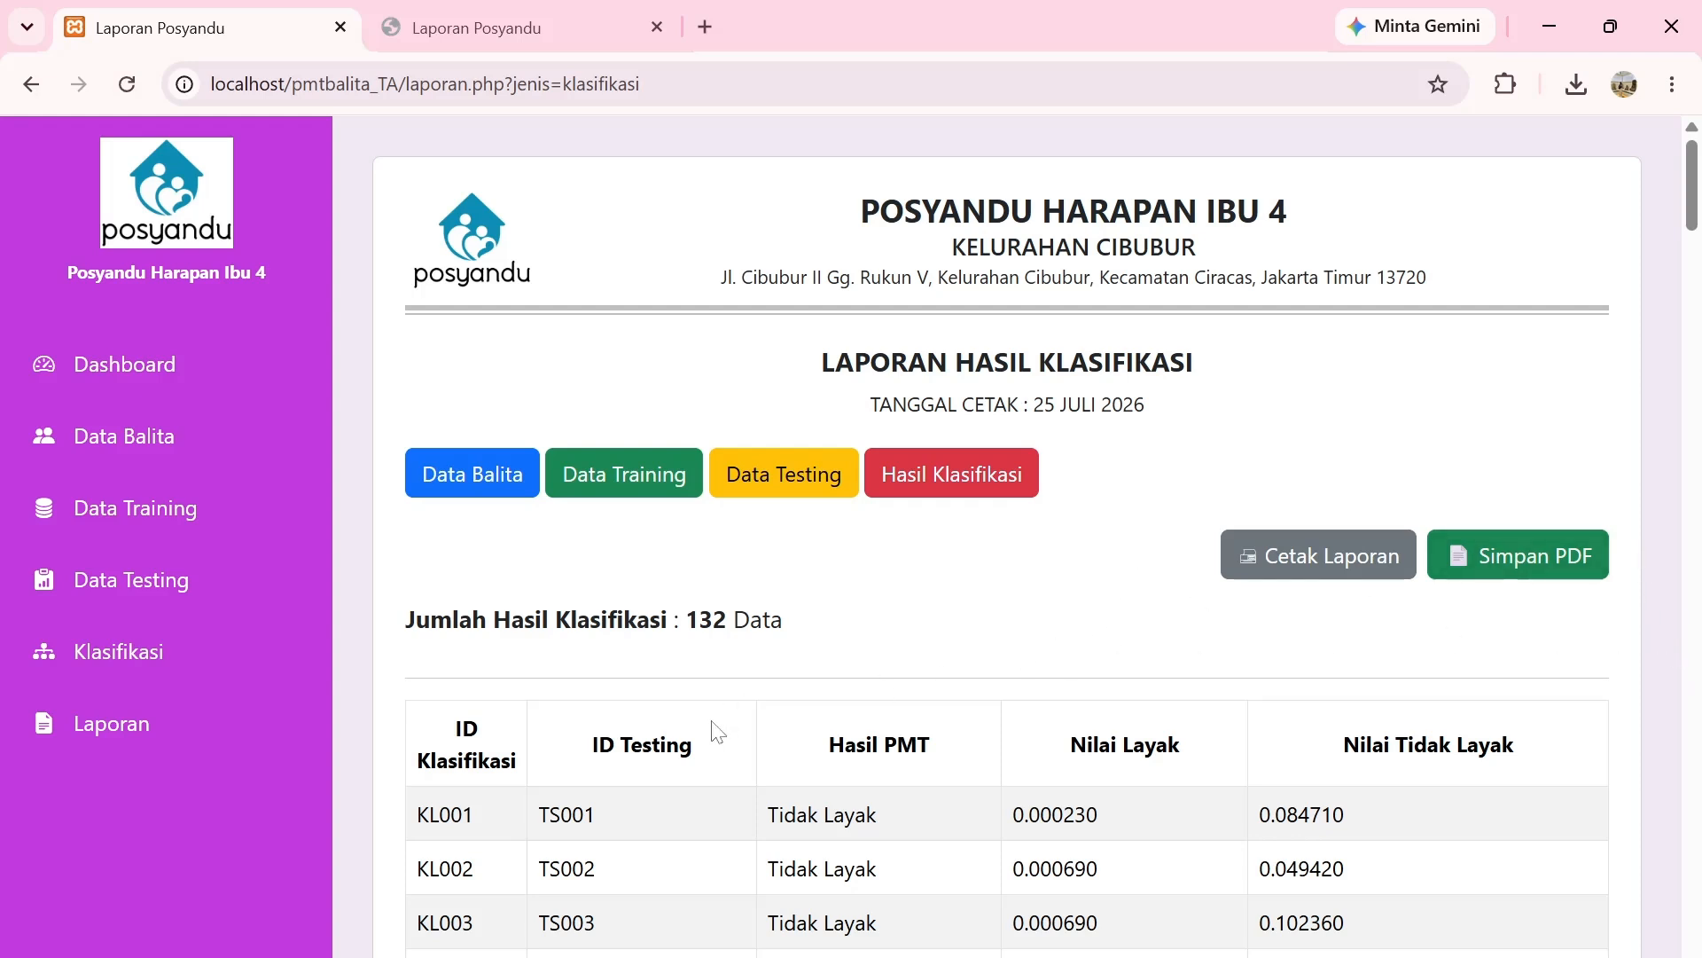
click(114, 98)
click(156, 723)
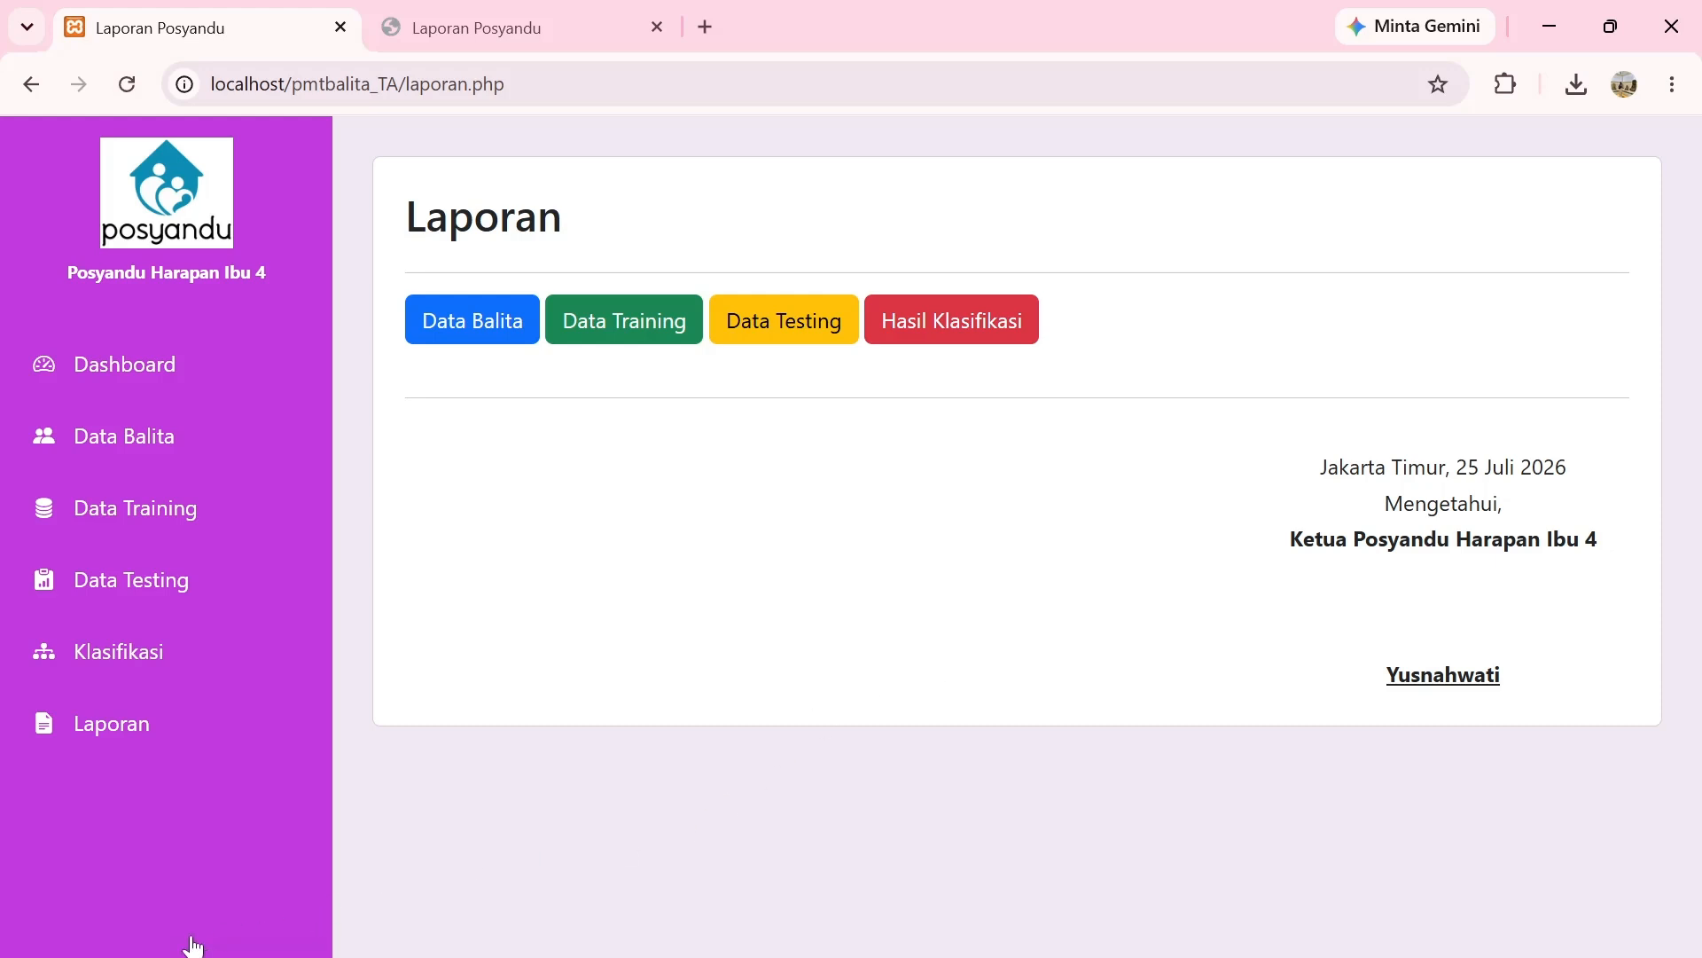
Log out and confirm with Oke to reach the Login PMT Balita page.
click(161, 943)
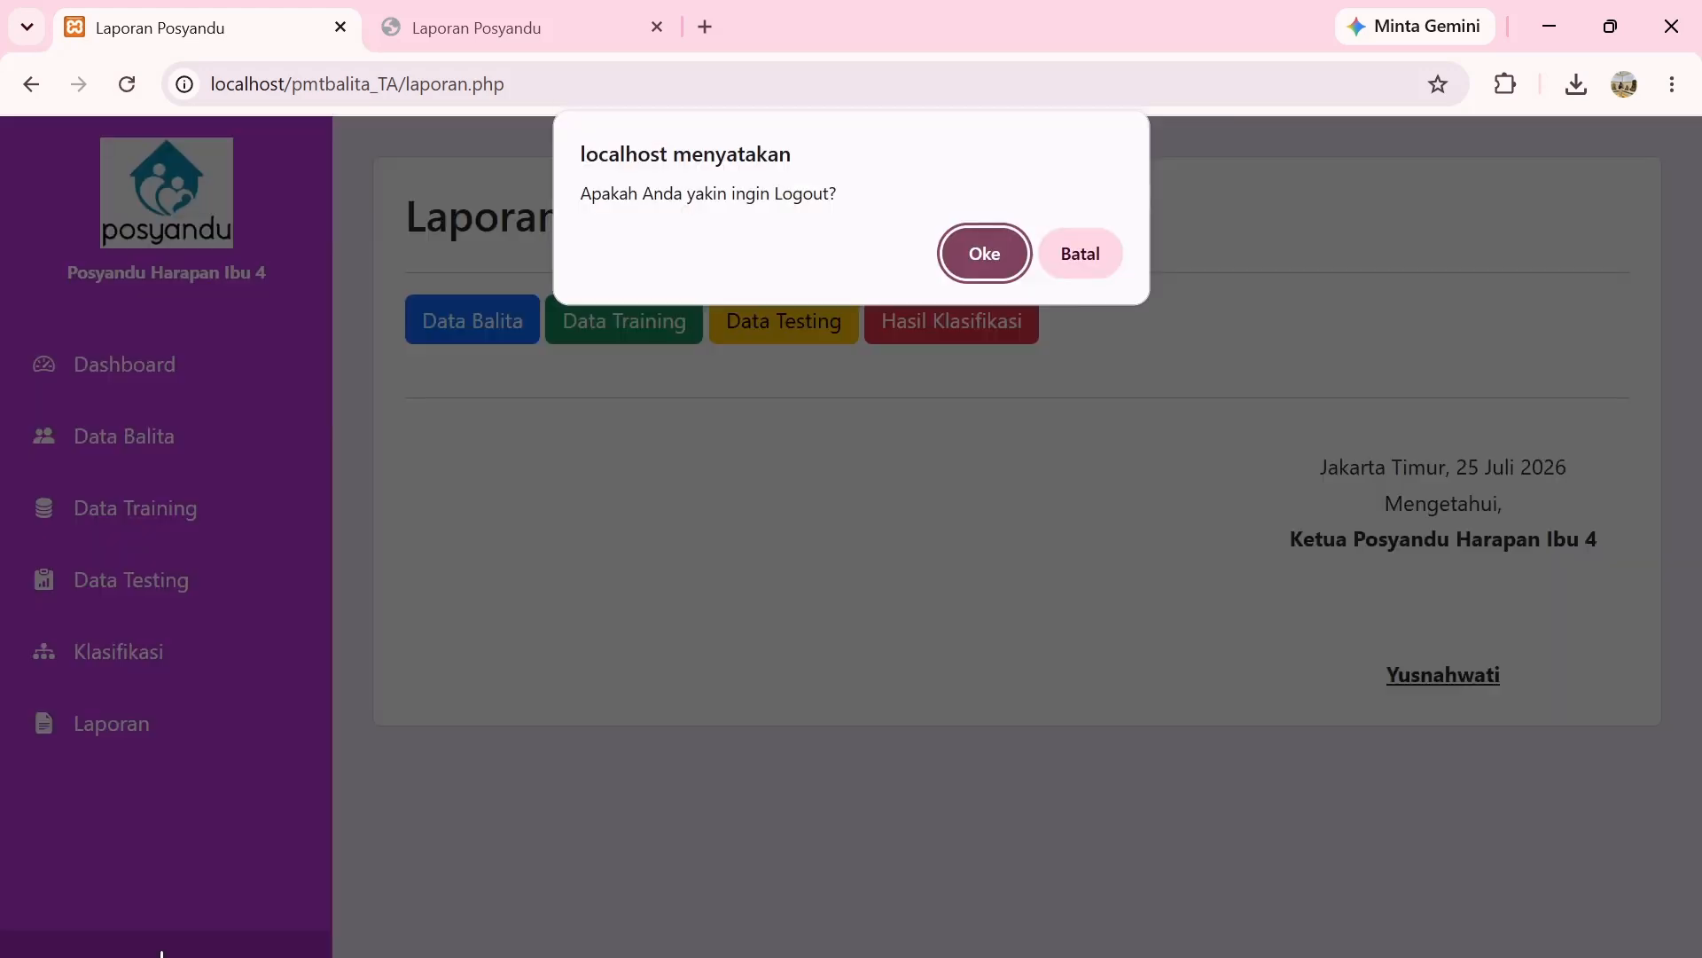
click(979, 257)
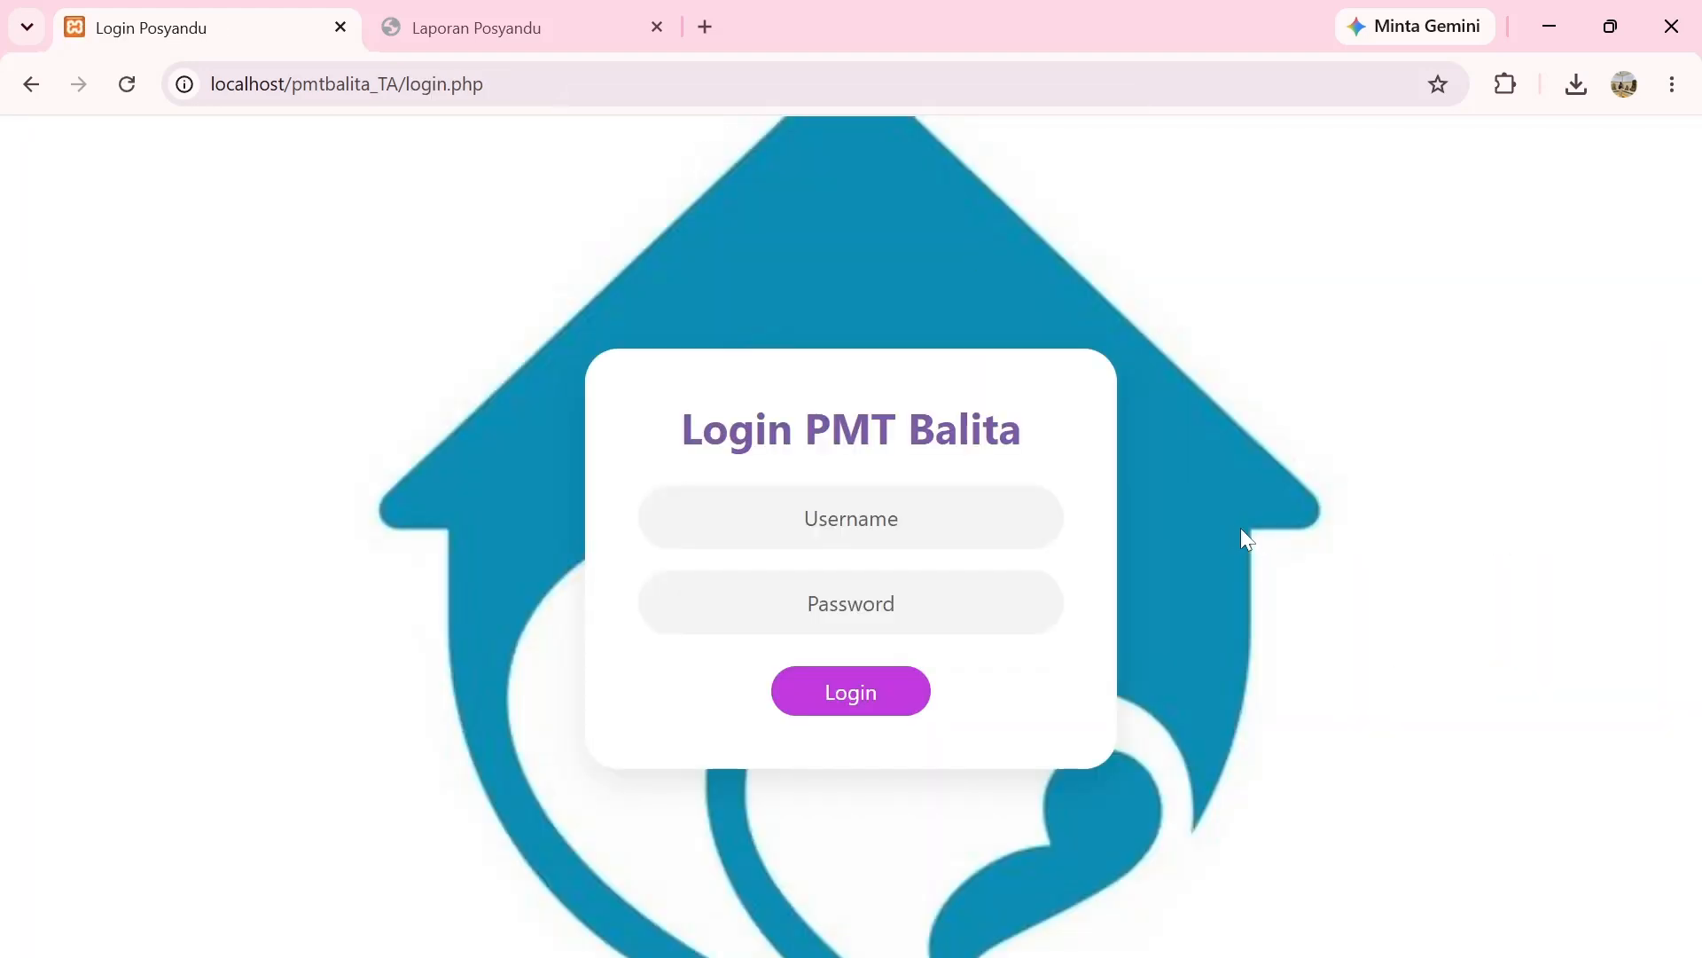